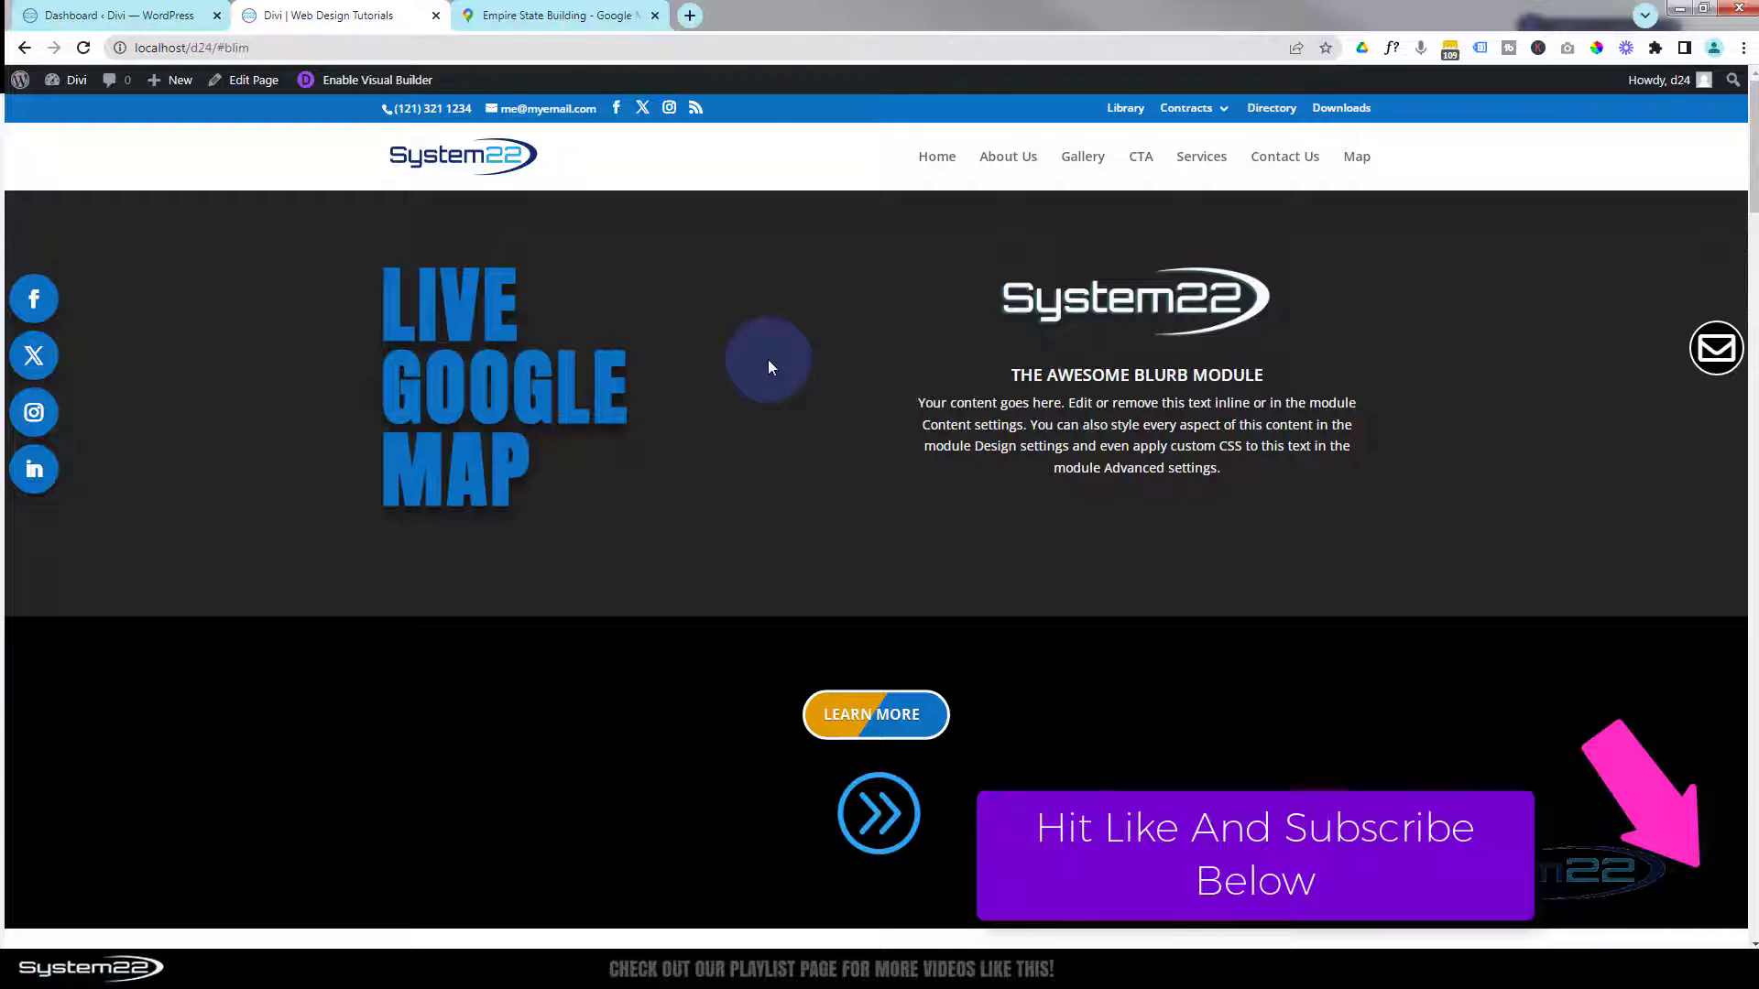
Step: Examine the dark-styled Empire State Building map on the web page and test zooming it in and out
click(1713, 357)
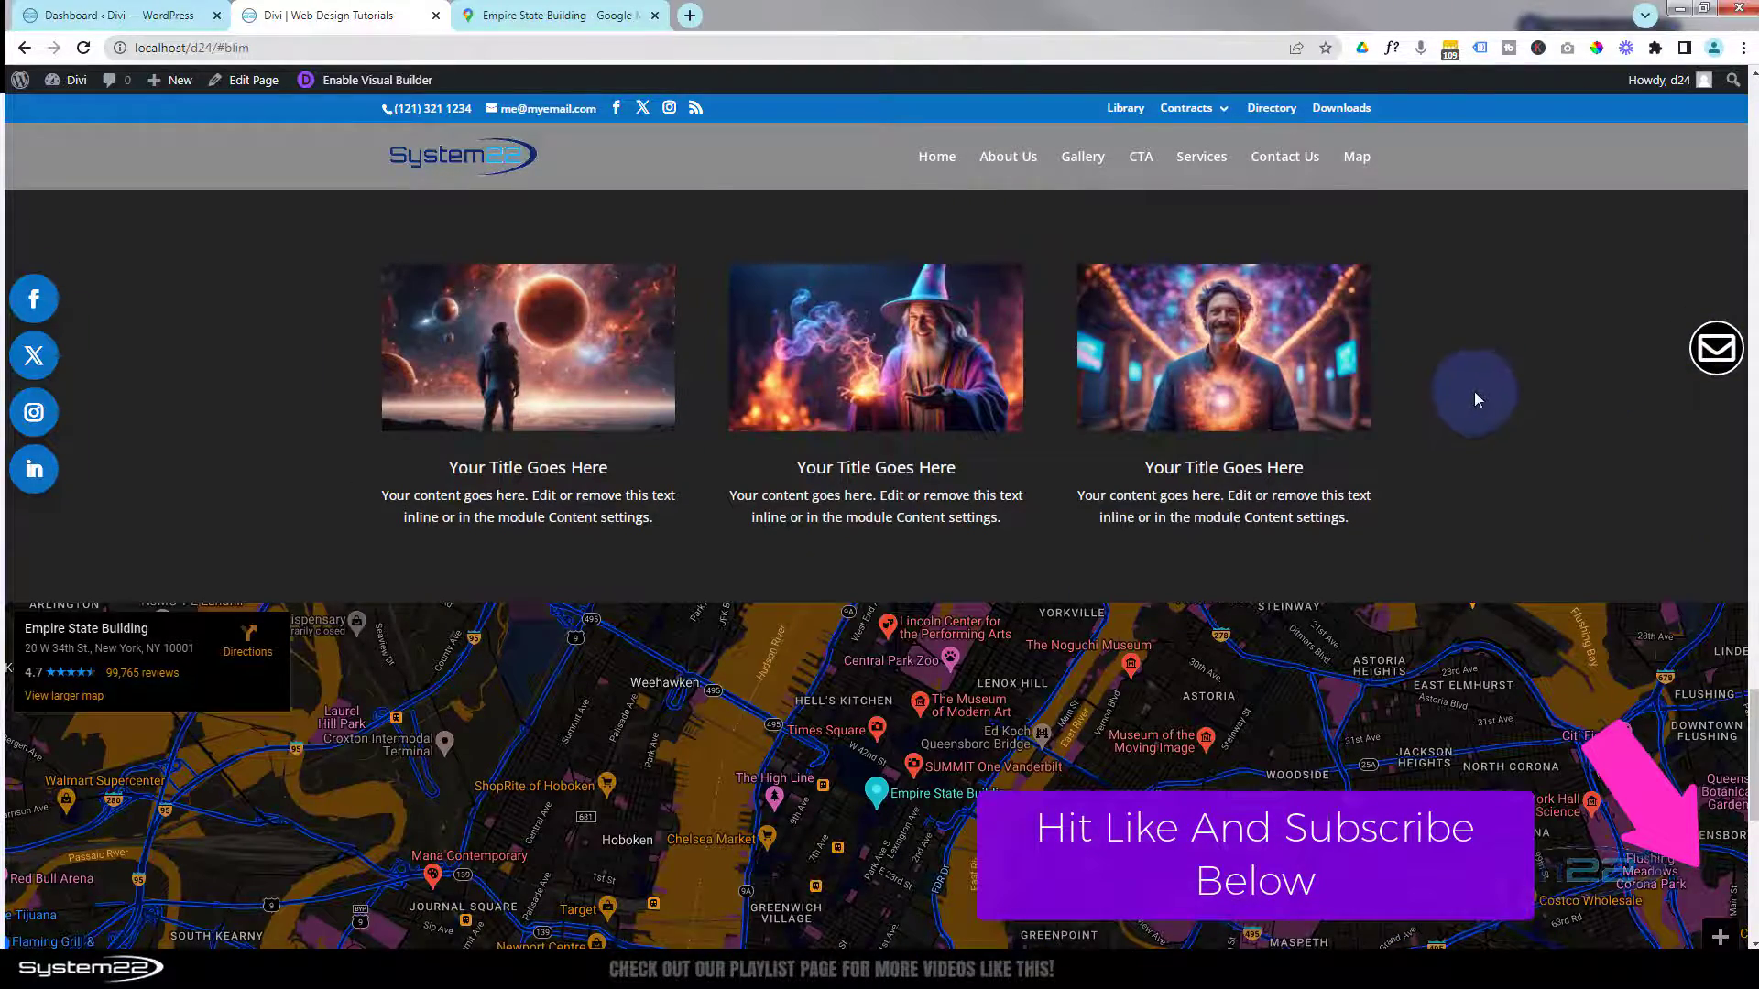
scroll(1474, 393, down, 3)
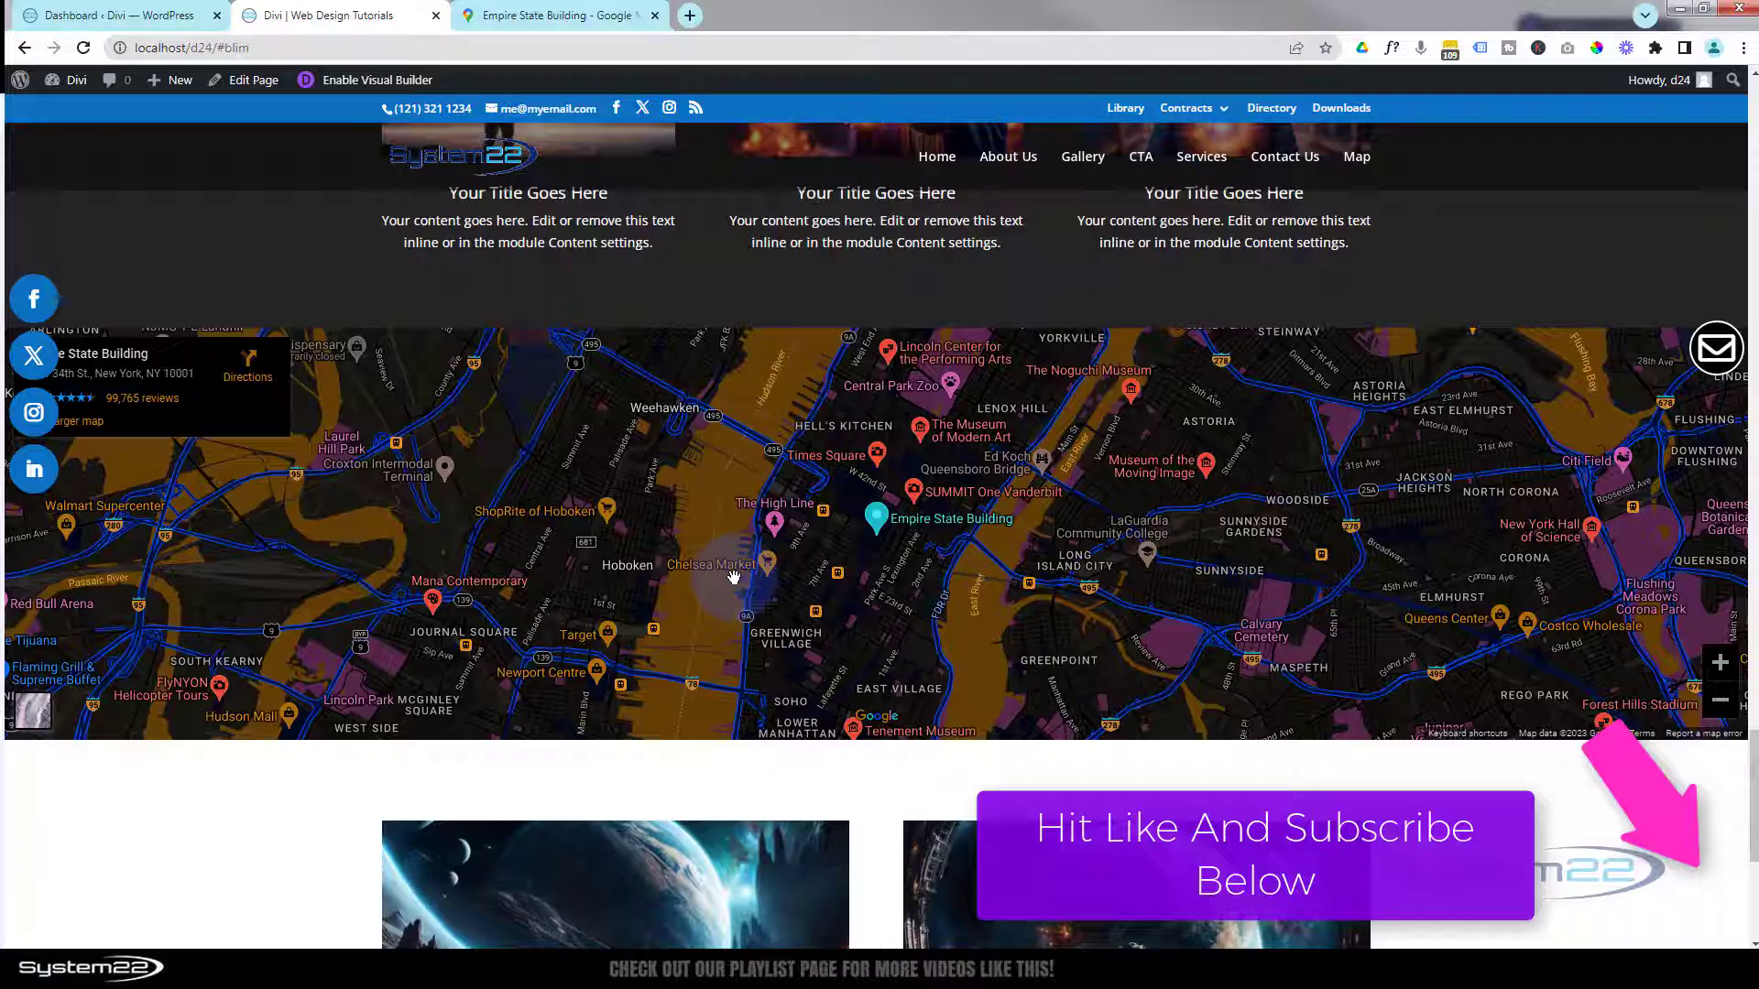
scroll(730, 578, up, 2)
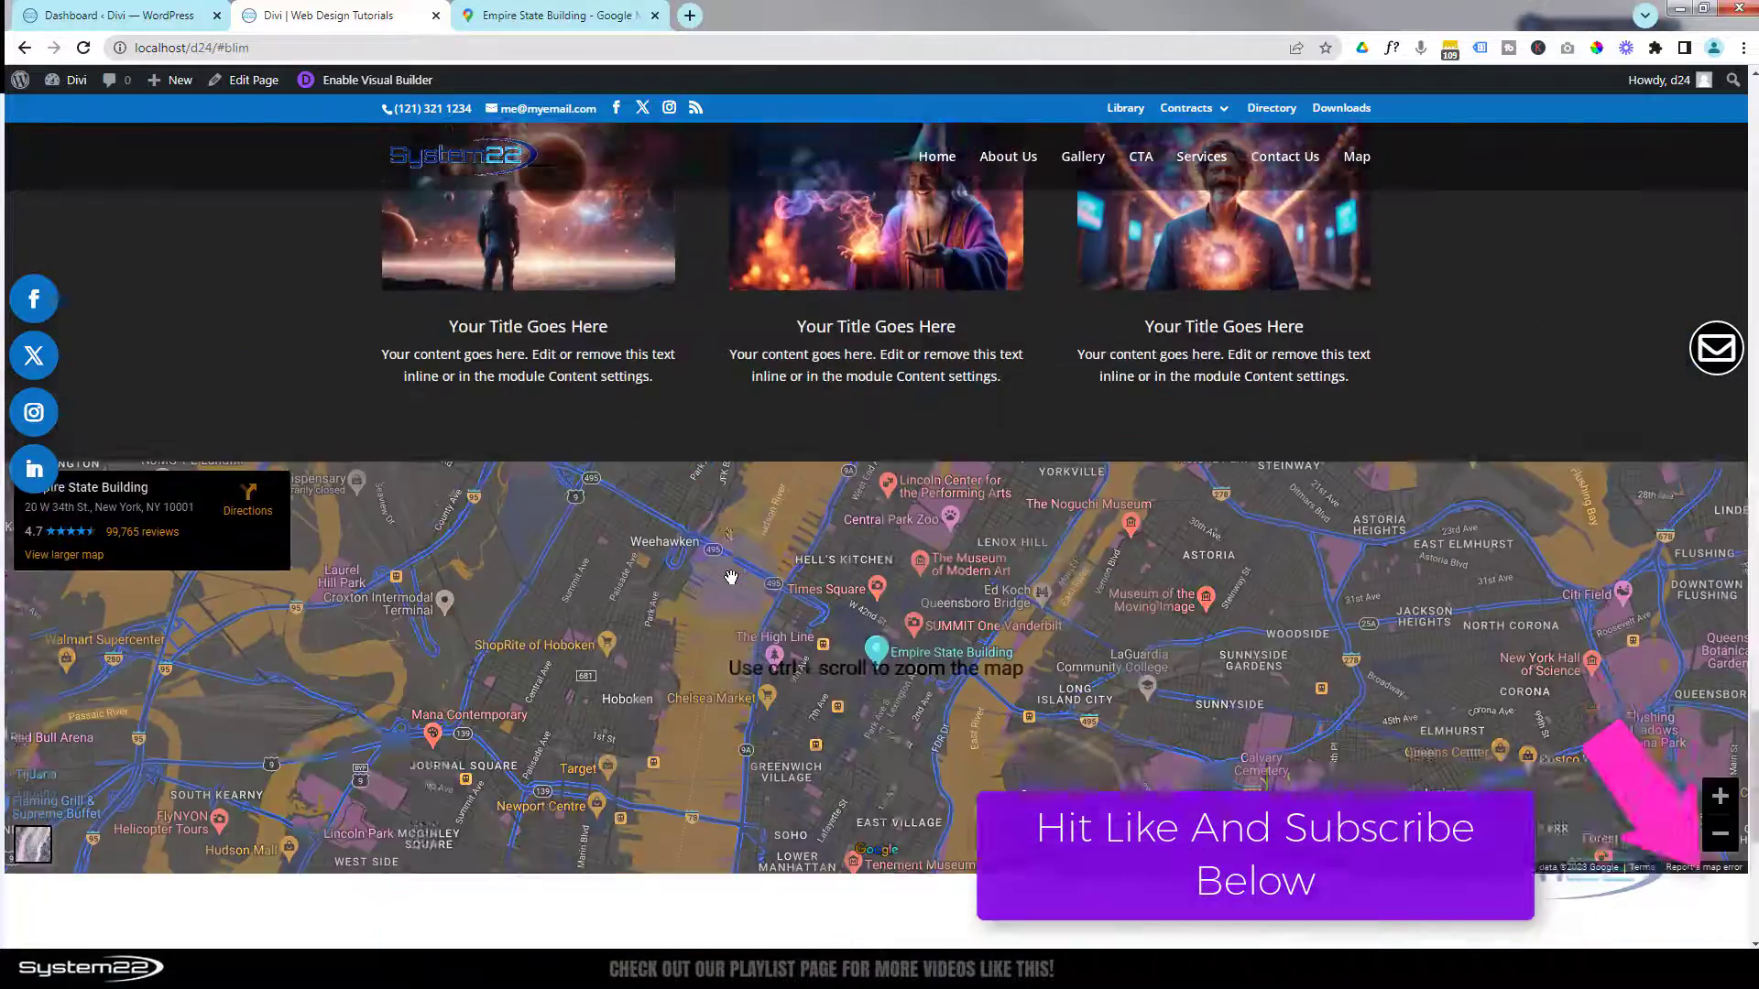
scroll(730, 577, down, 2)
ctrl+scroll(730, 577, up, 3)
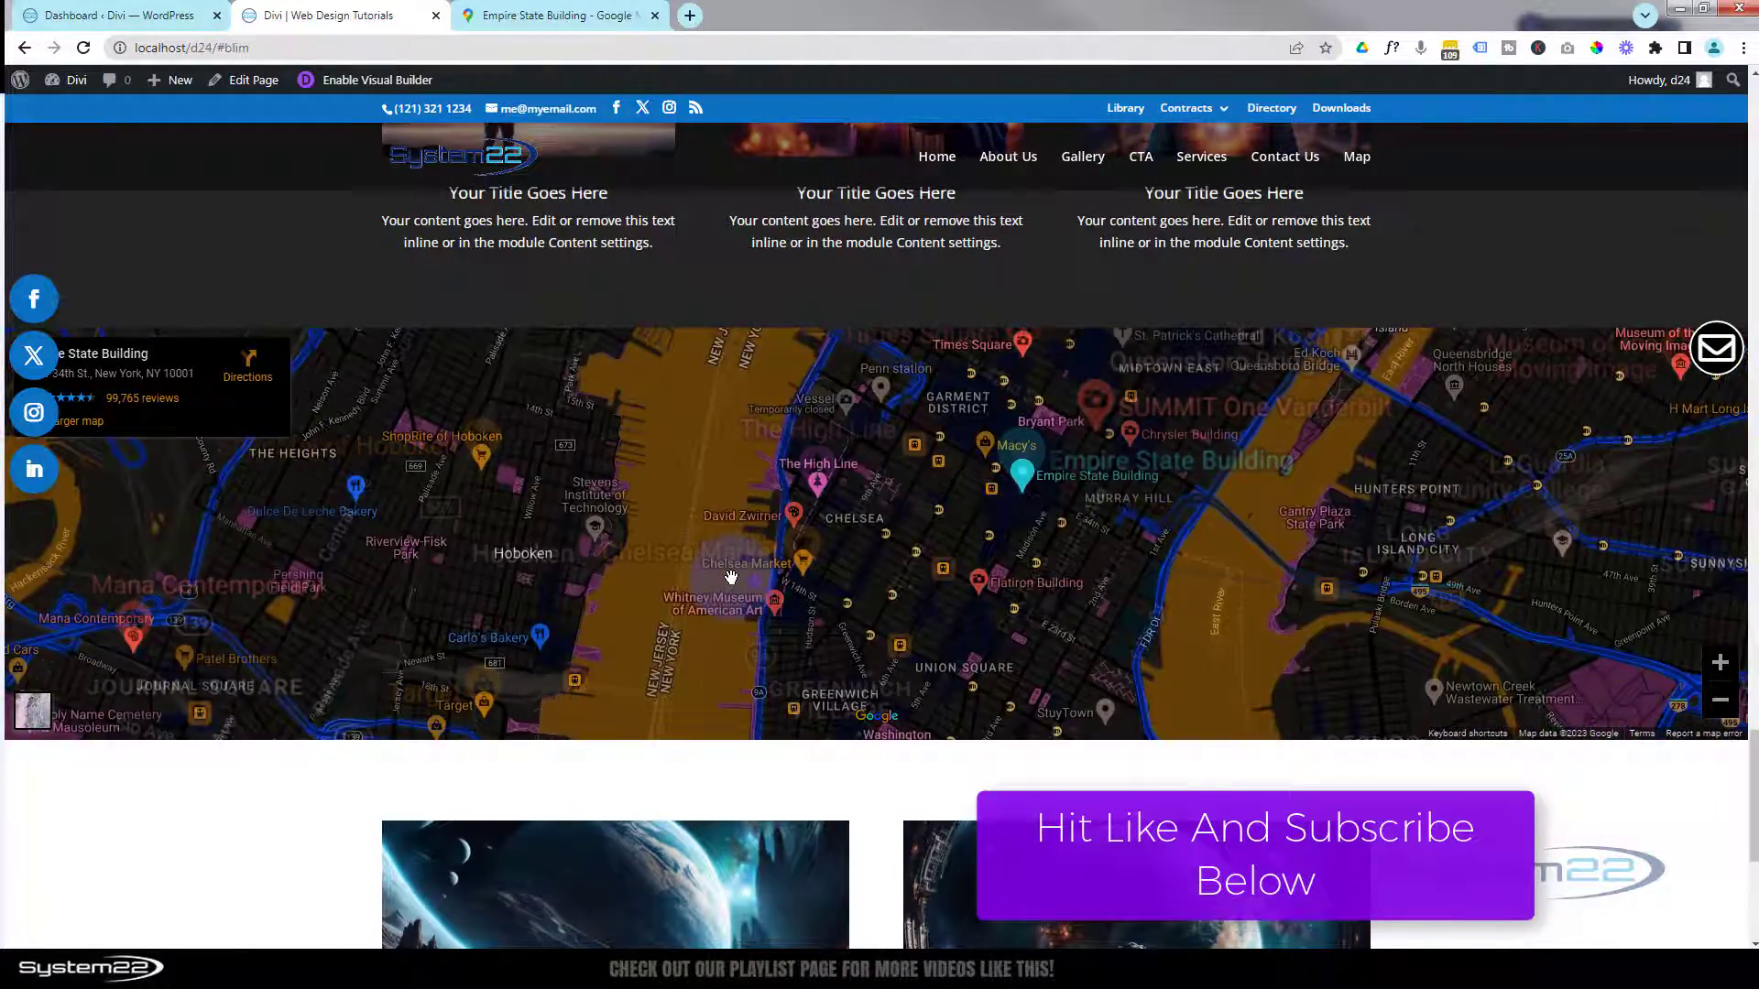
ctrl+scroll(730, 577, down, 3)
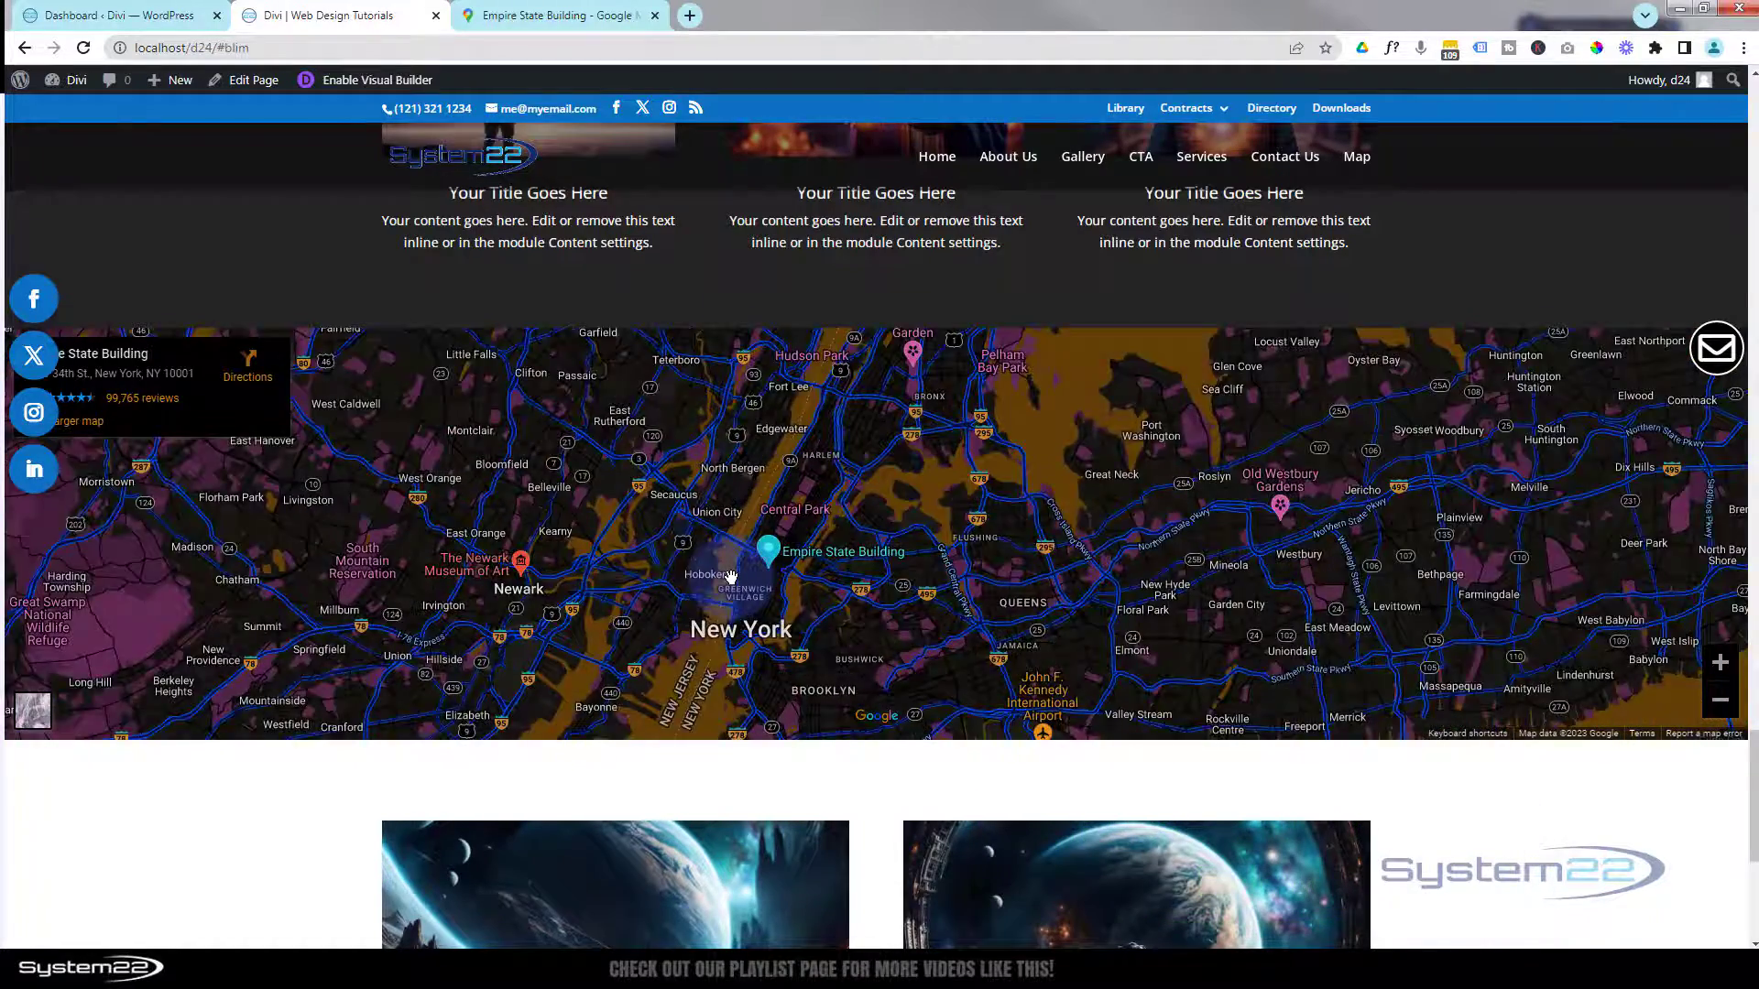
ctrl+scroll(730, 577, up, 1)
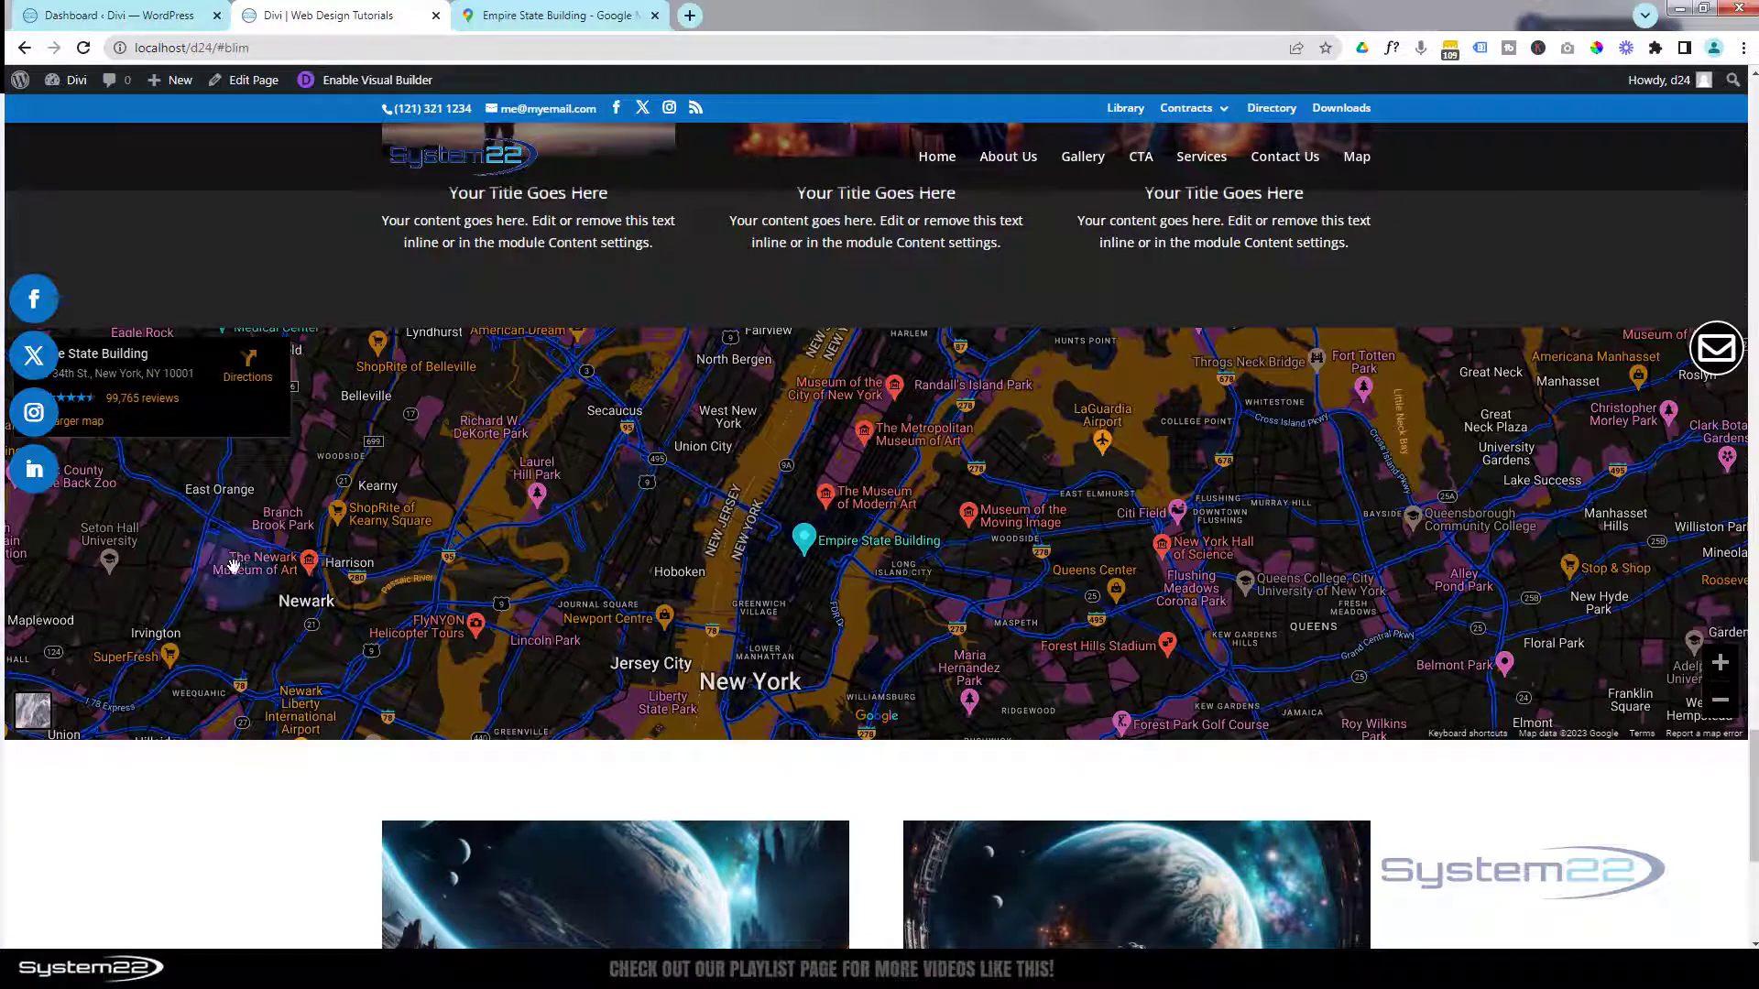
scroll(431, 678, up, 2)
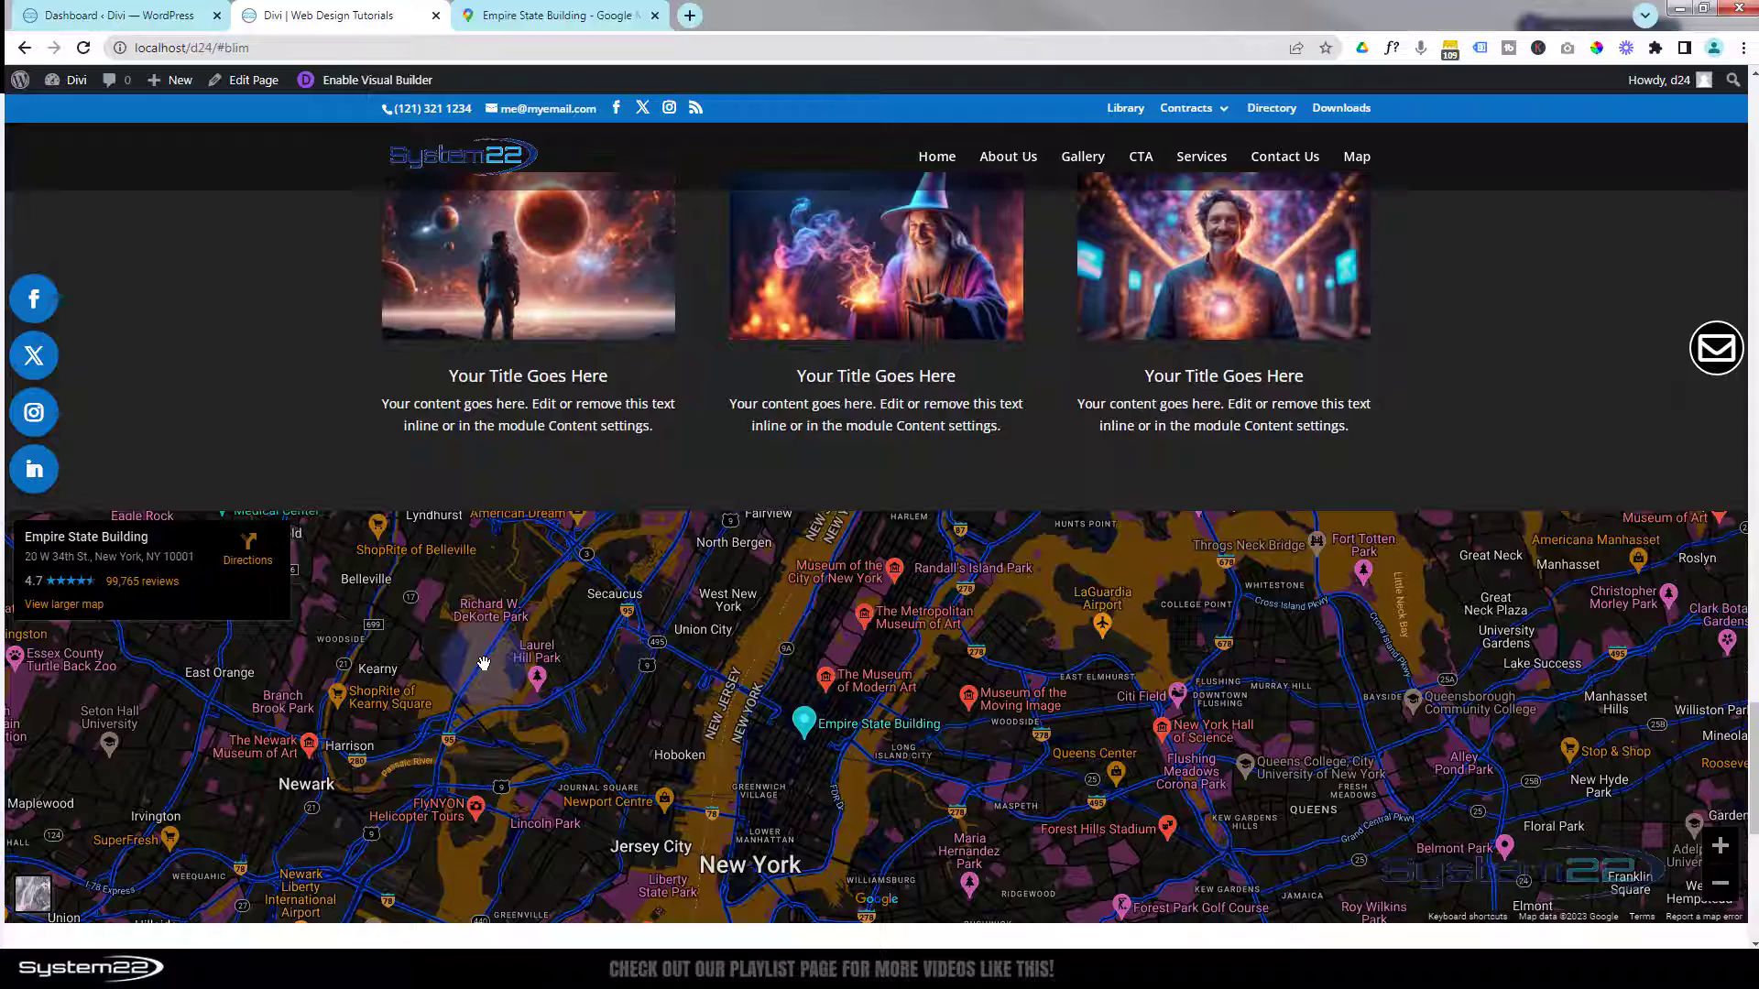
scroll(484, 663, down, 1)
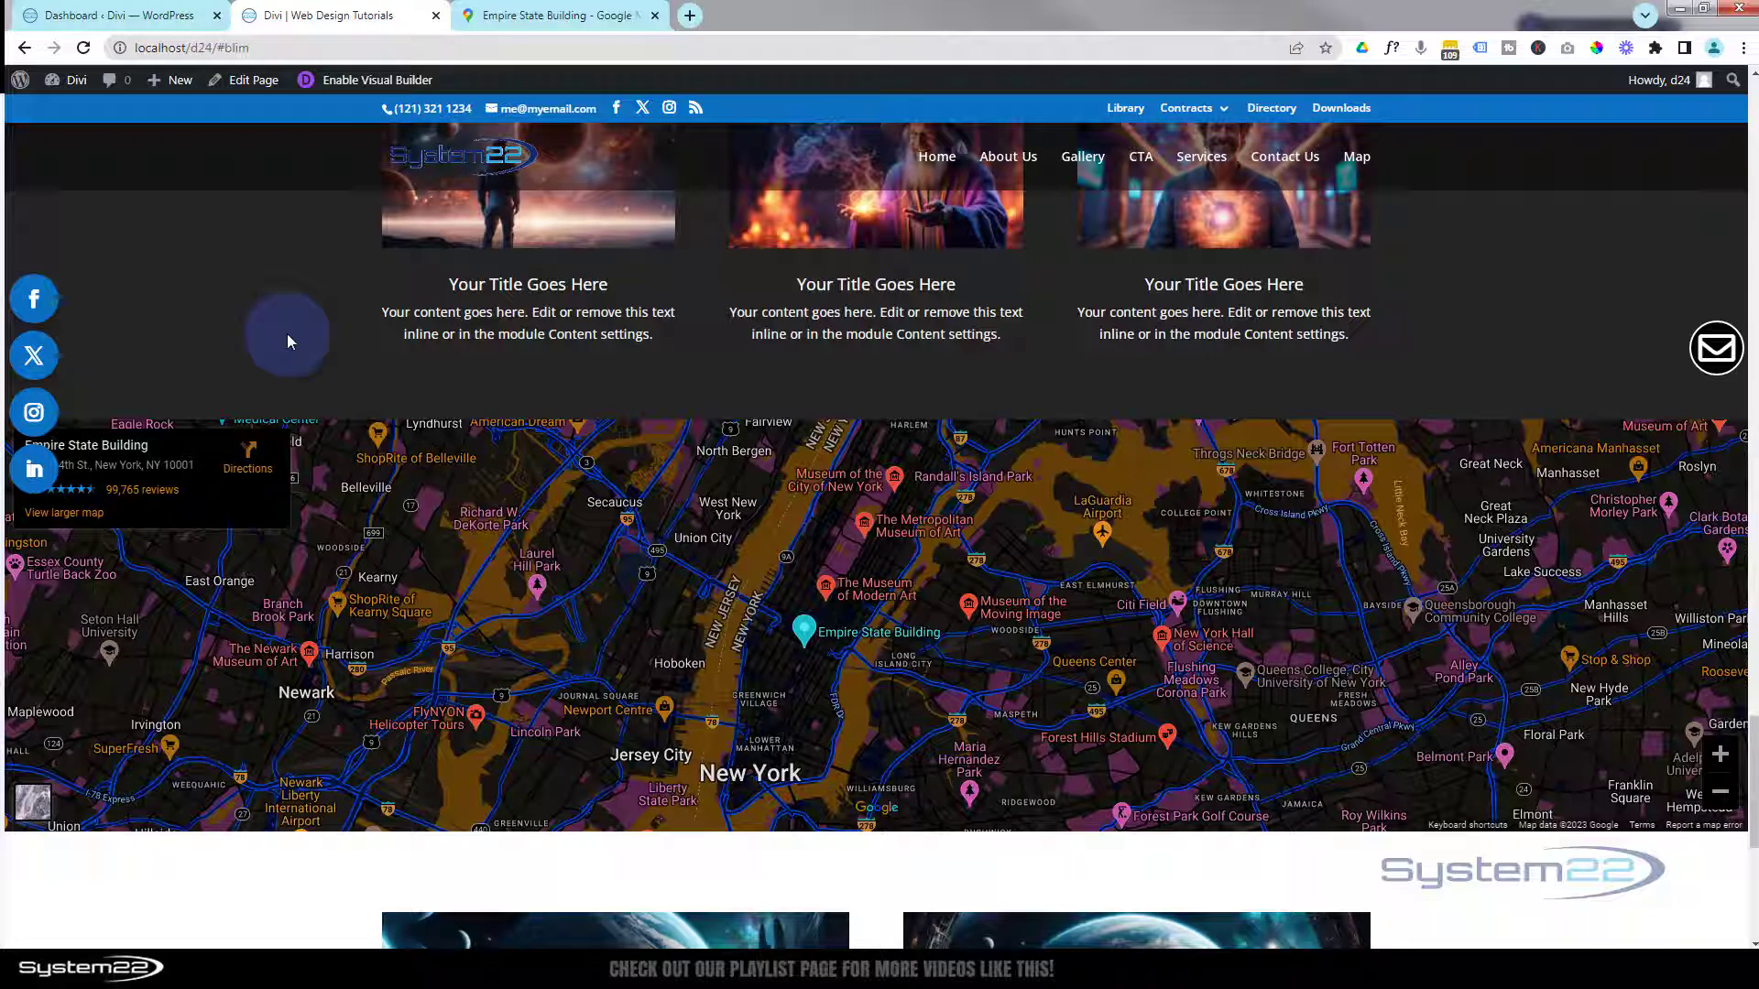
Step: Enable the Visual Builder for the page, and switch to the Google Maps page and close its Share dialog
click(374, 82)
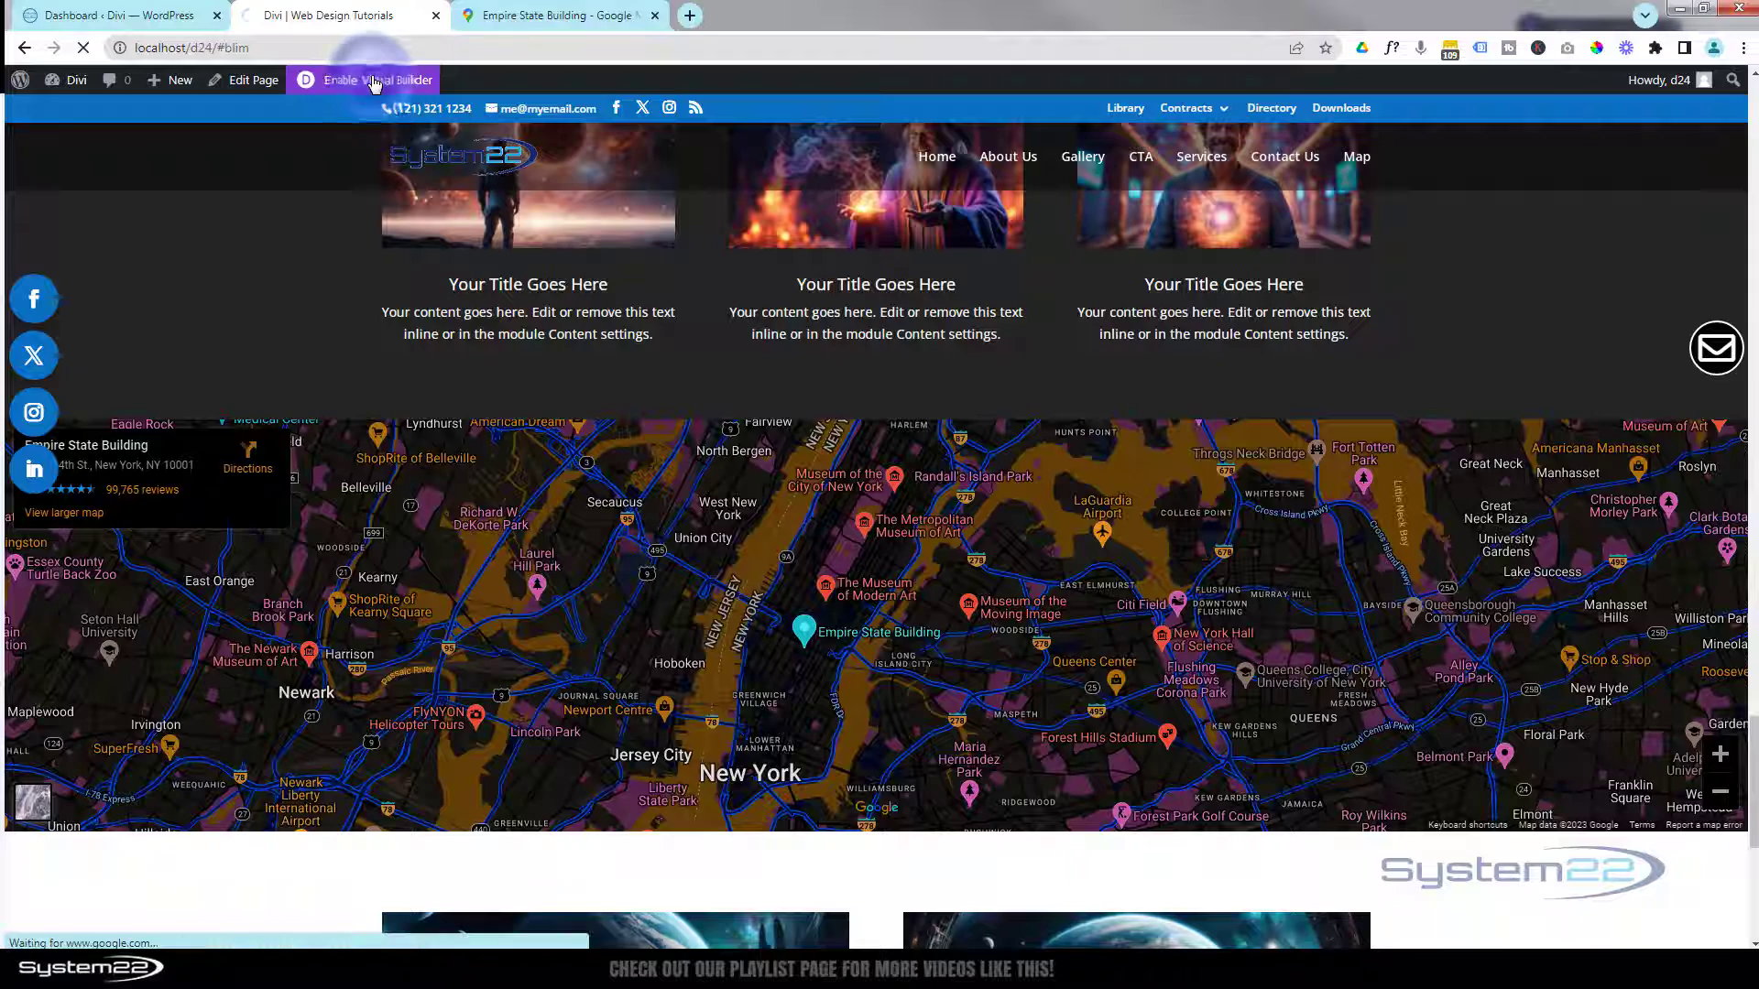
click(550, 17)
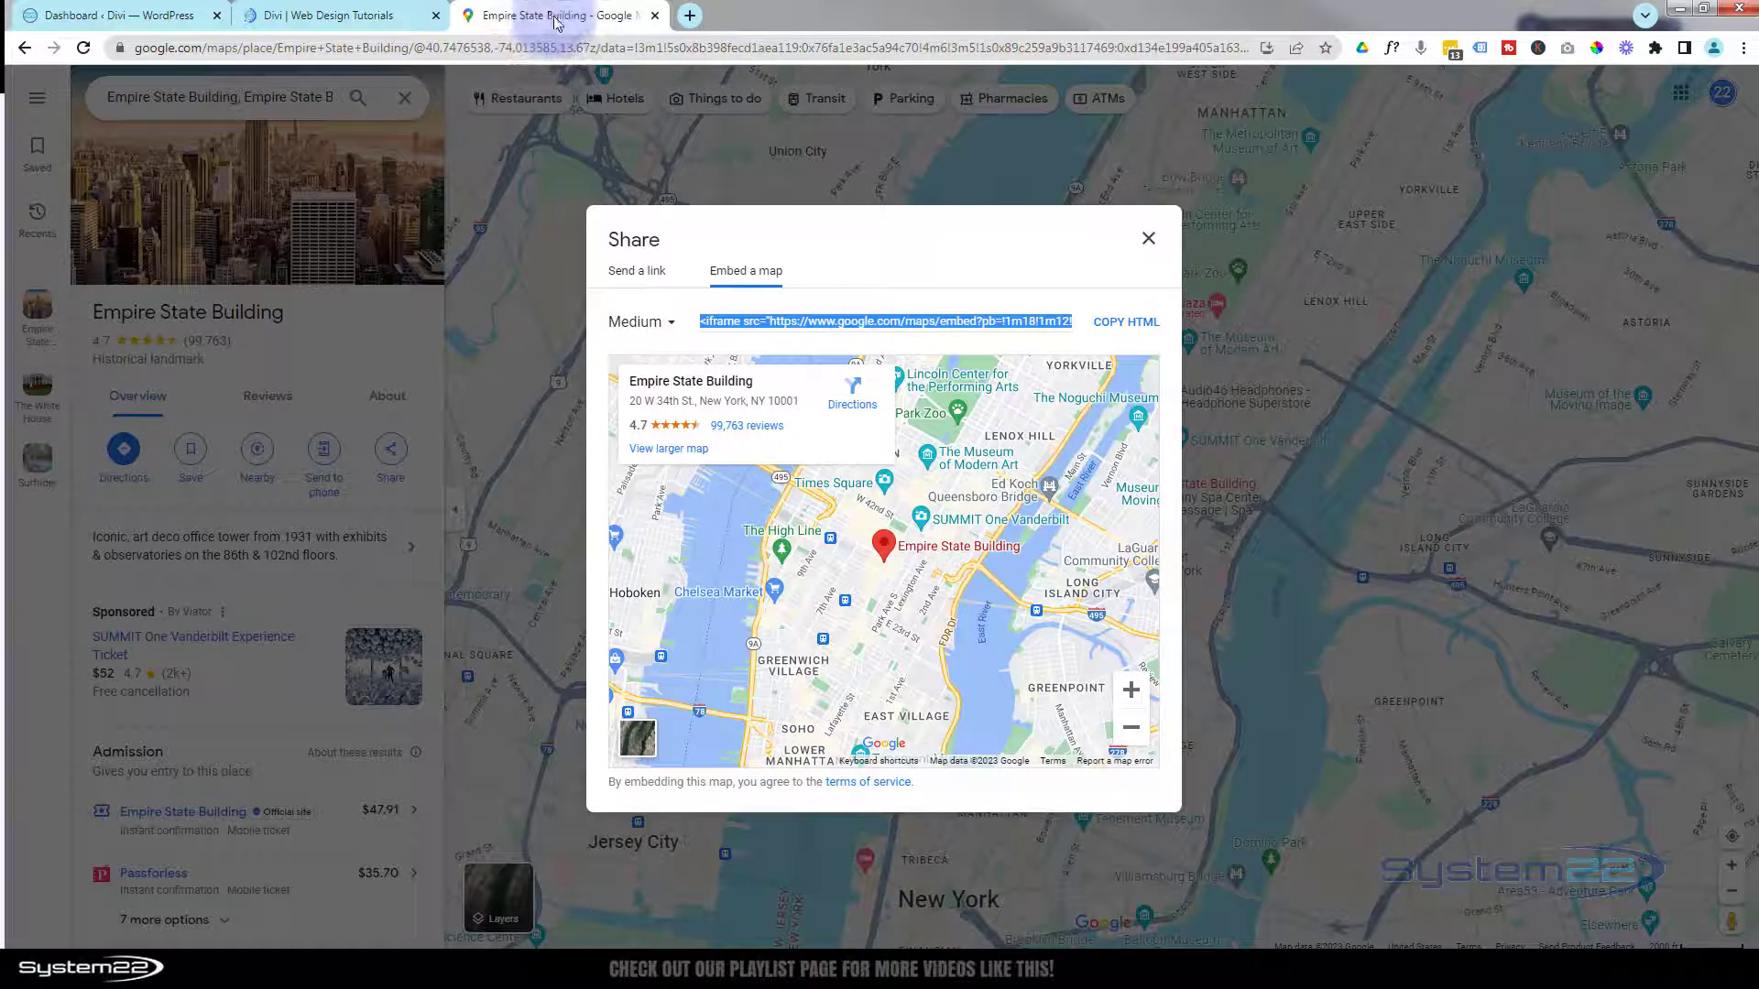
click(1148, 239)
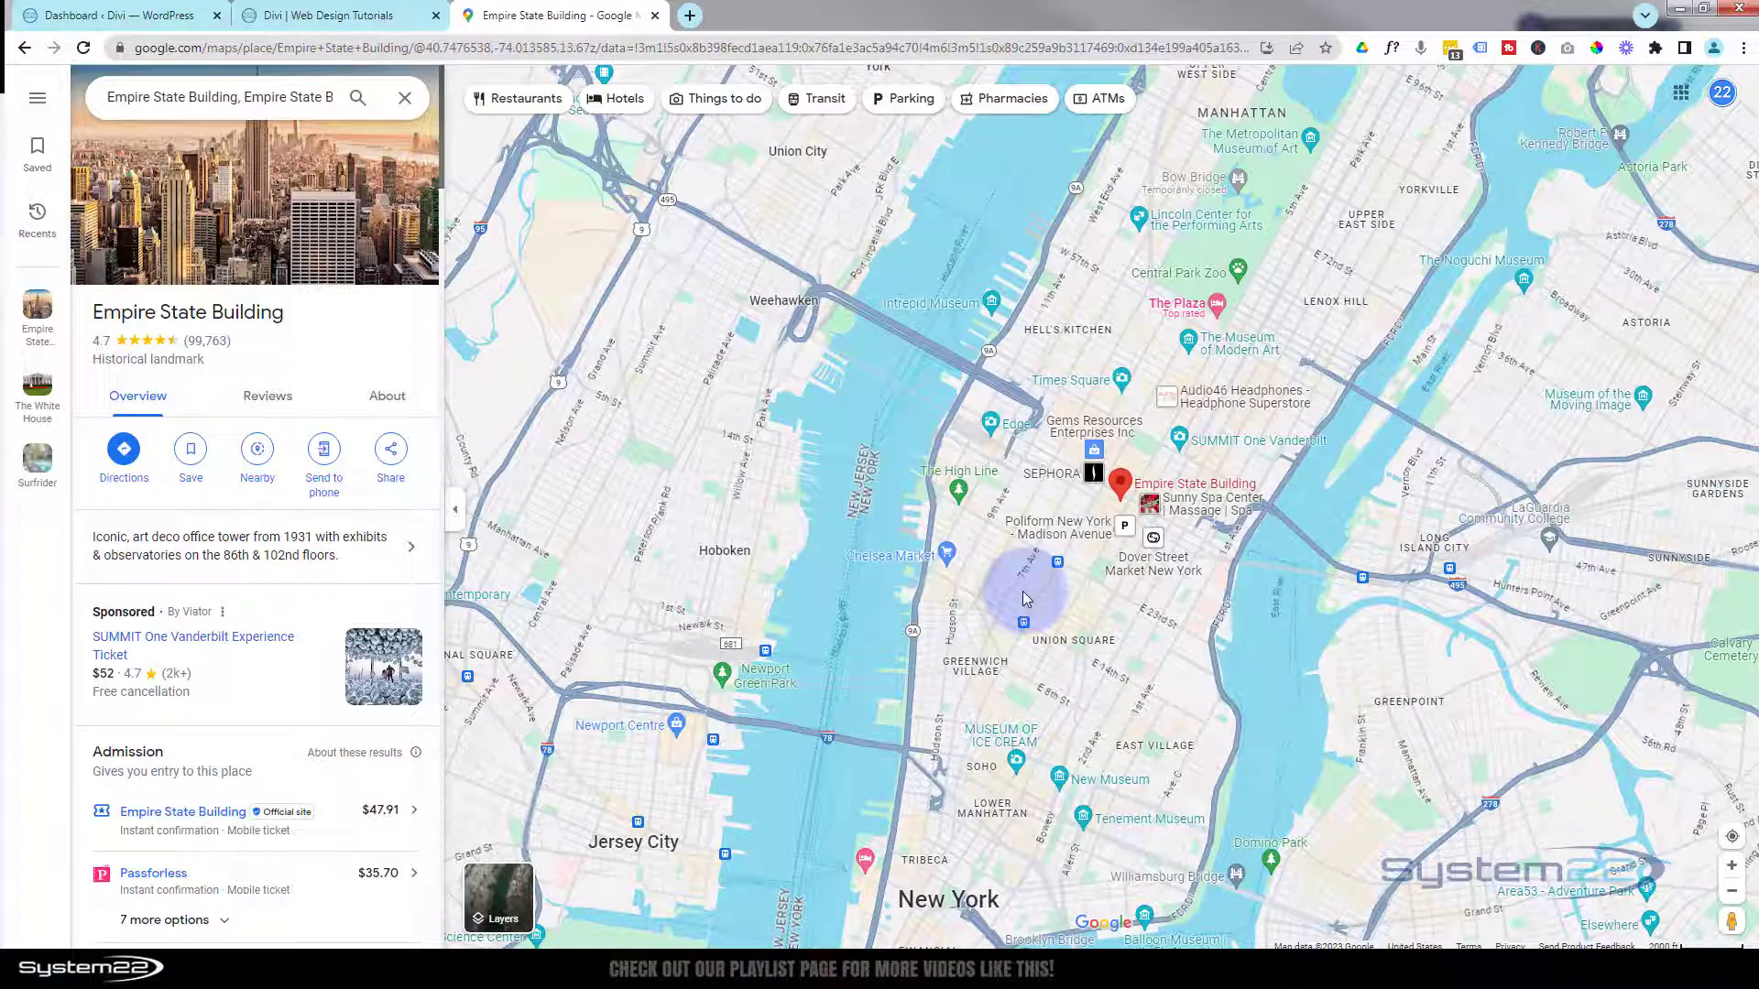
Step: Zoom the Empire State Building map out slightly and copy its Medium-size embed HTML from the sharing options
scroll(1020, 592, down, 3)
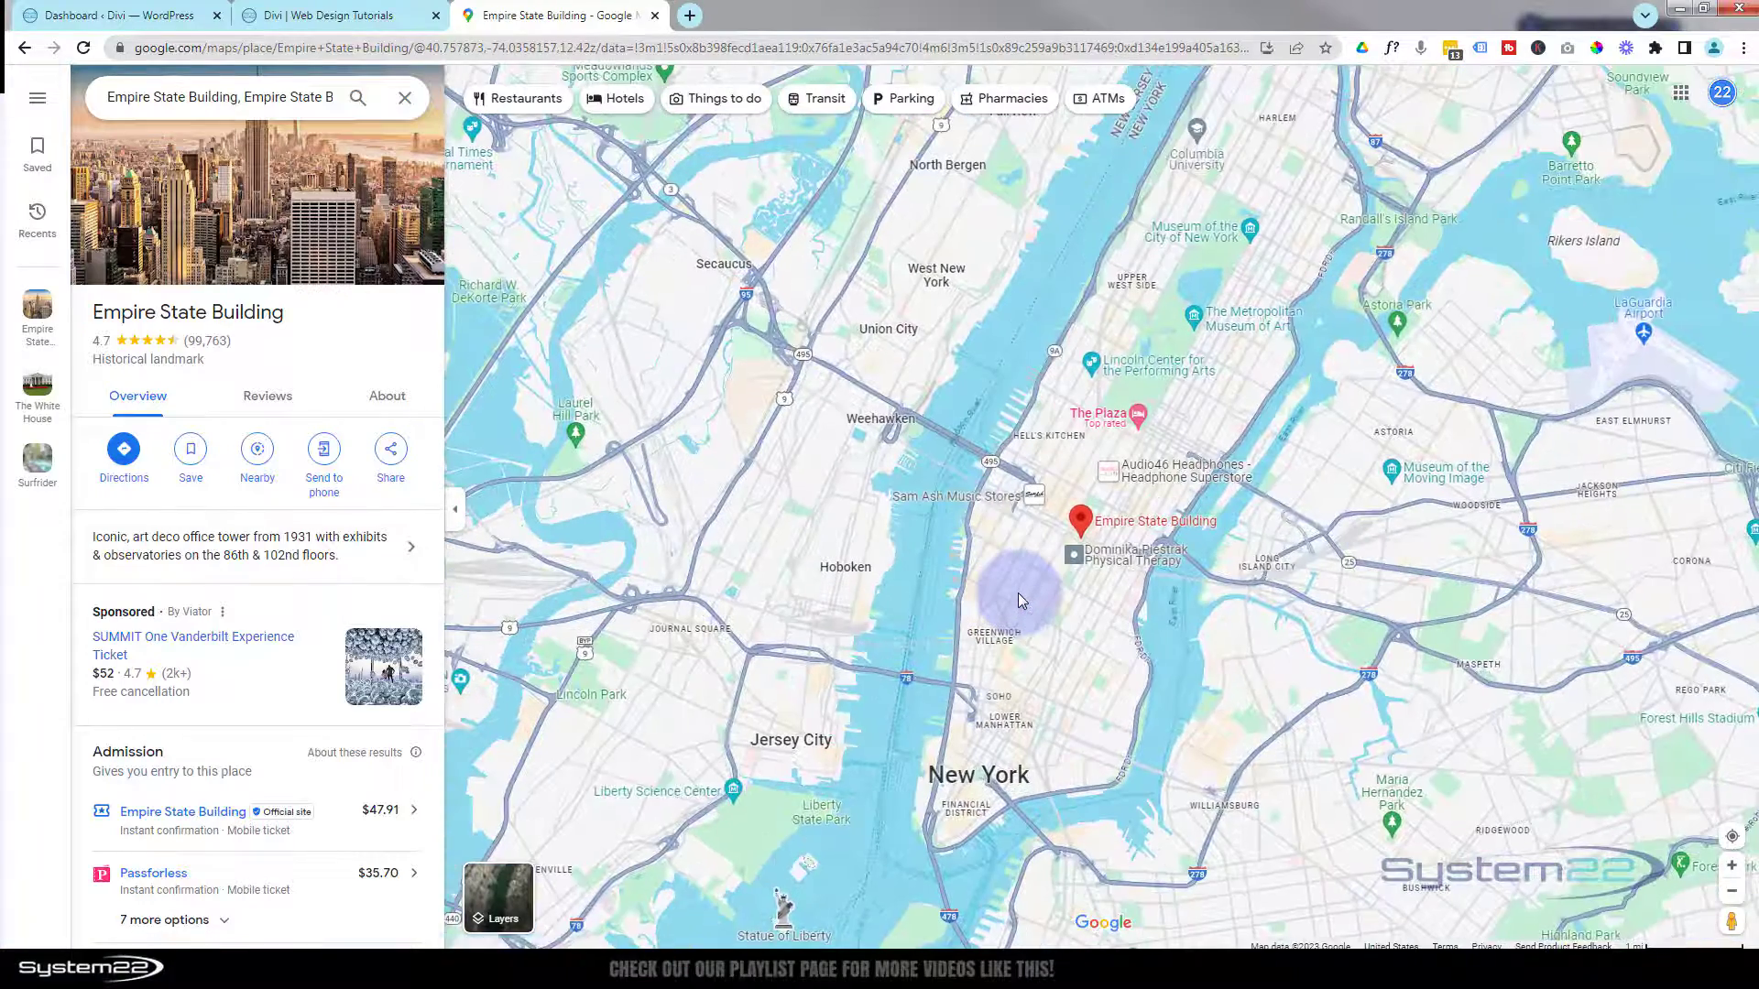
scroll(1019, 591, down, 1)
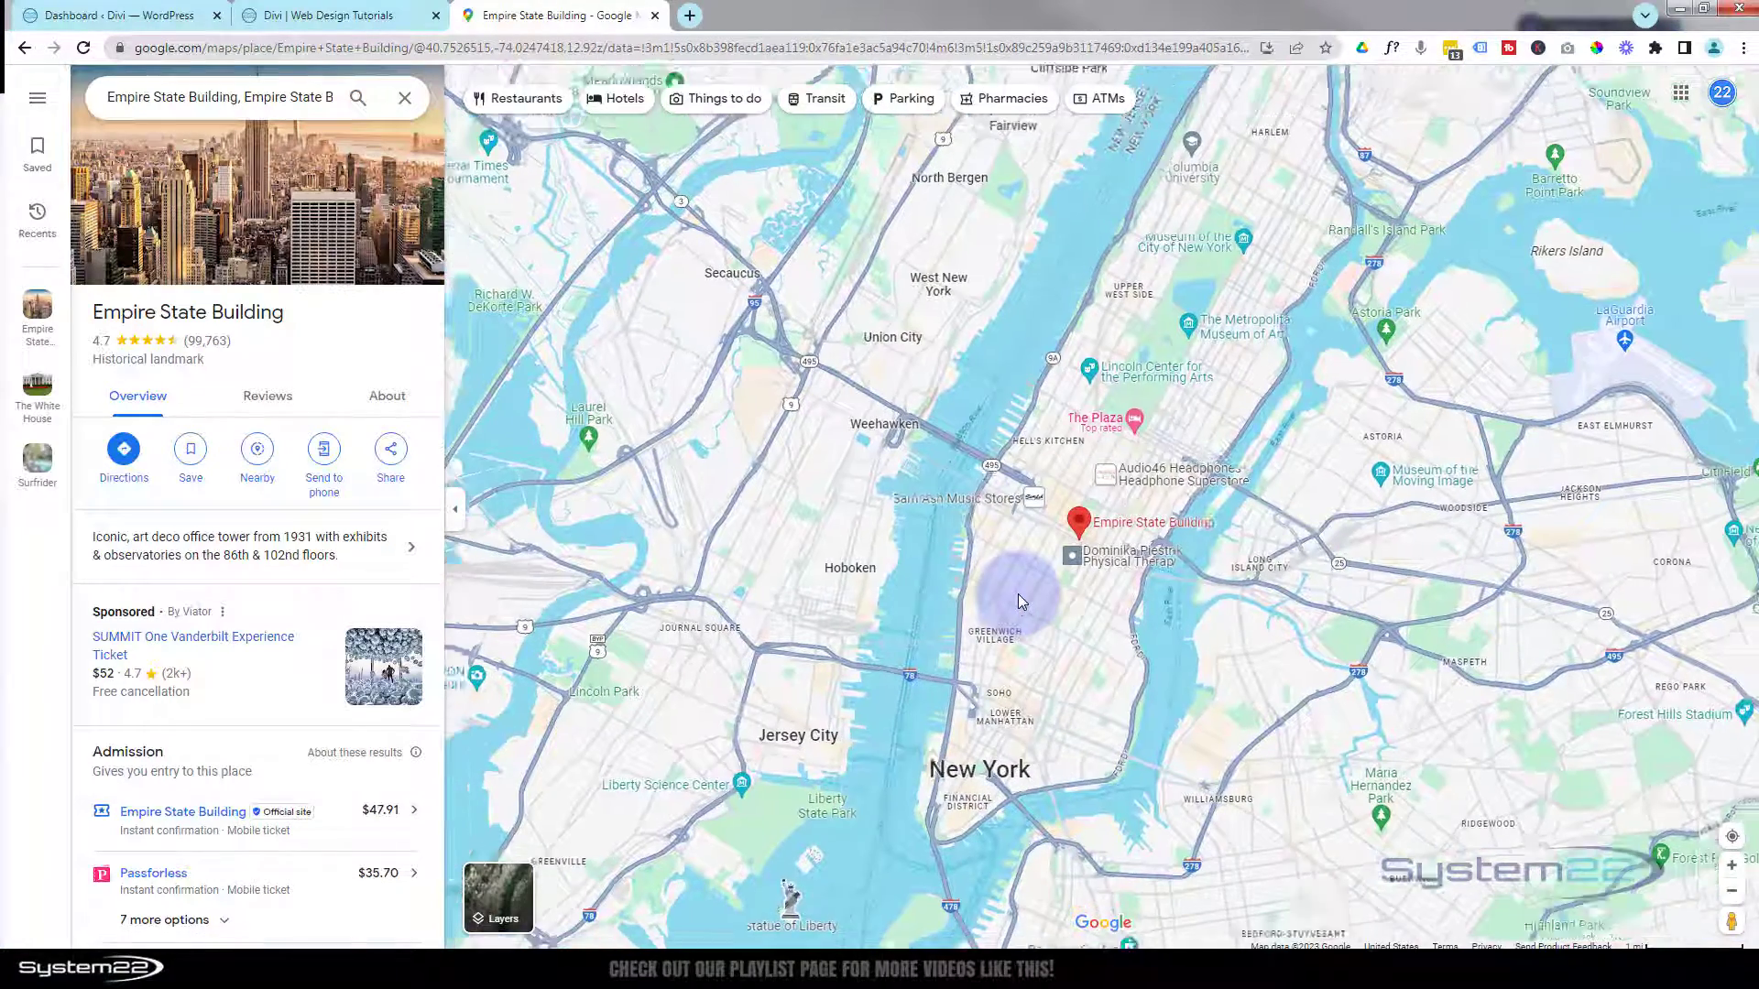
click(391, 450)
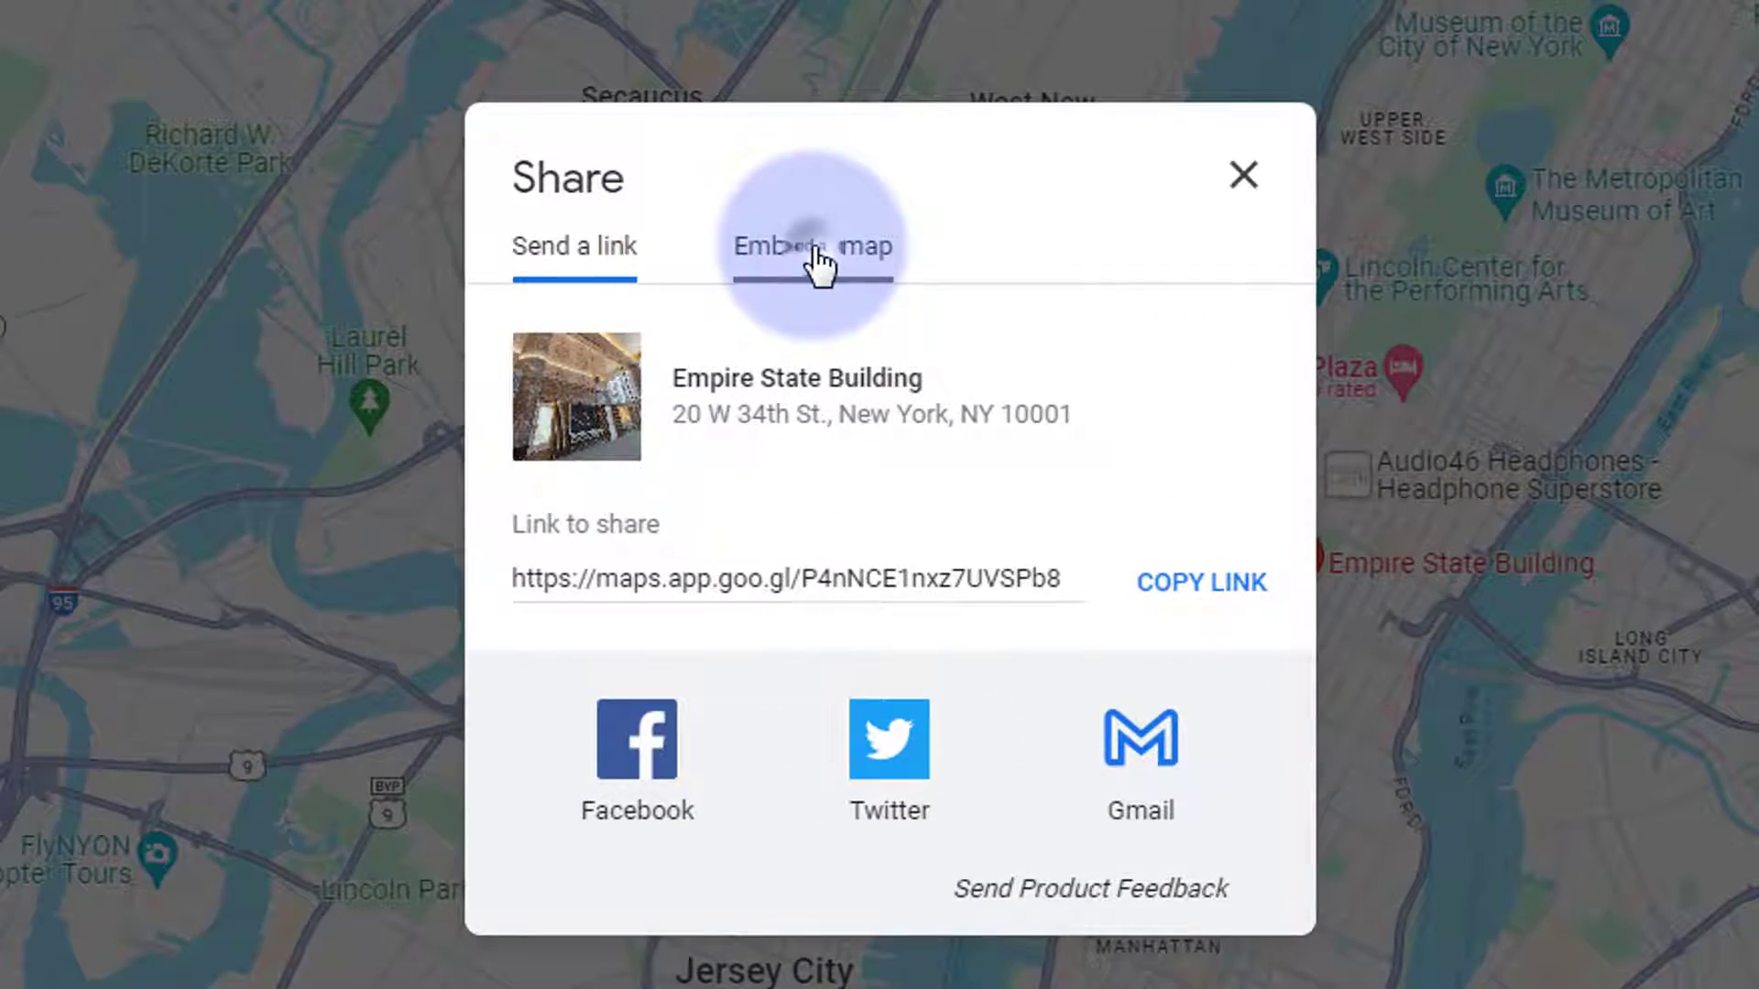
click(814, 253)
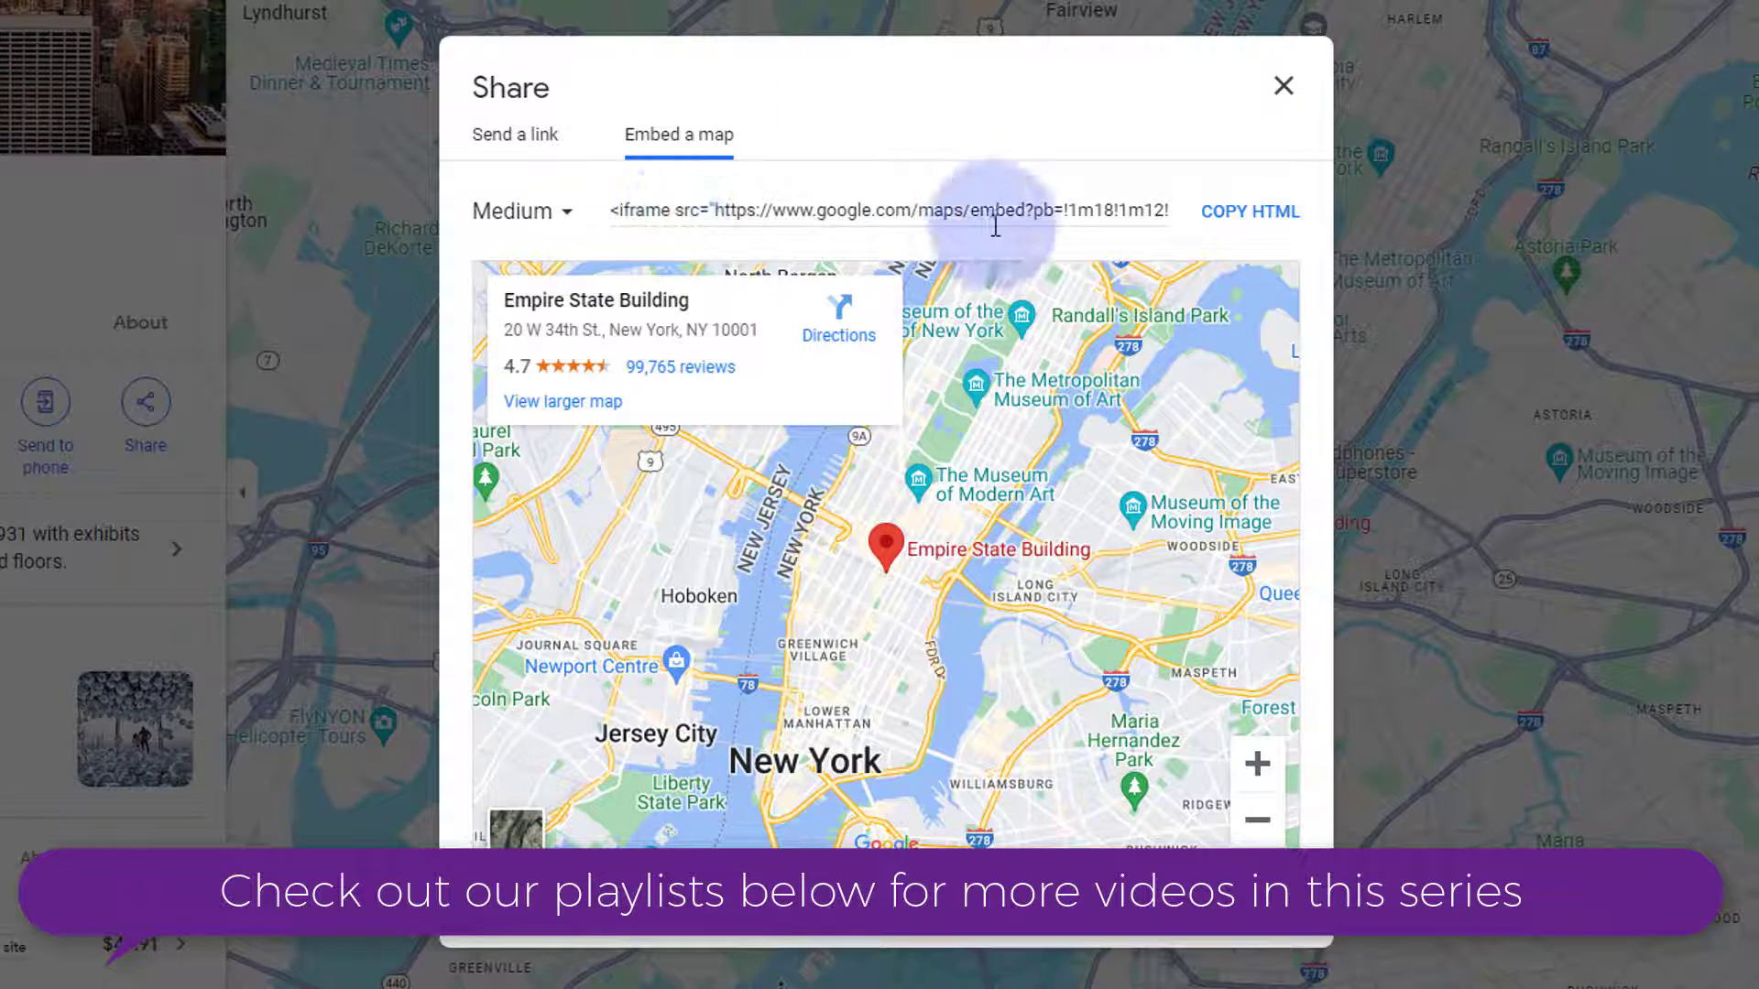
click(1272, 214)
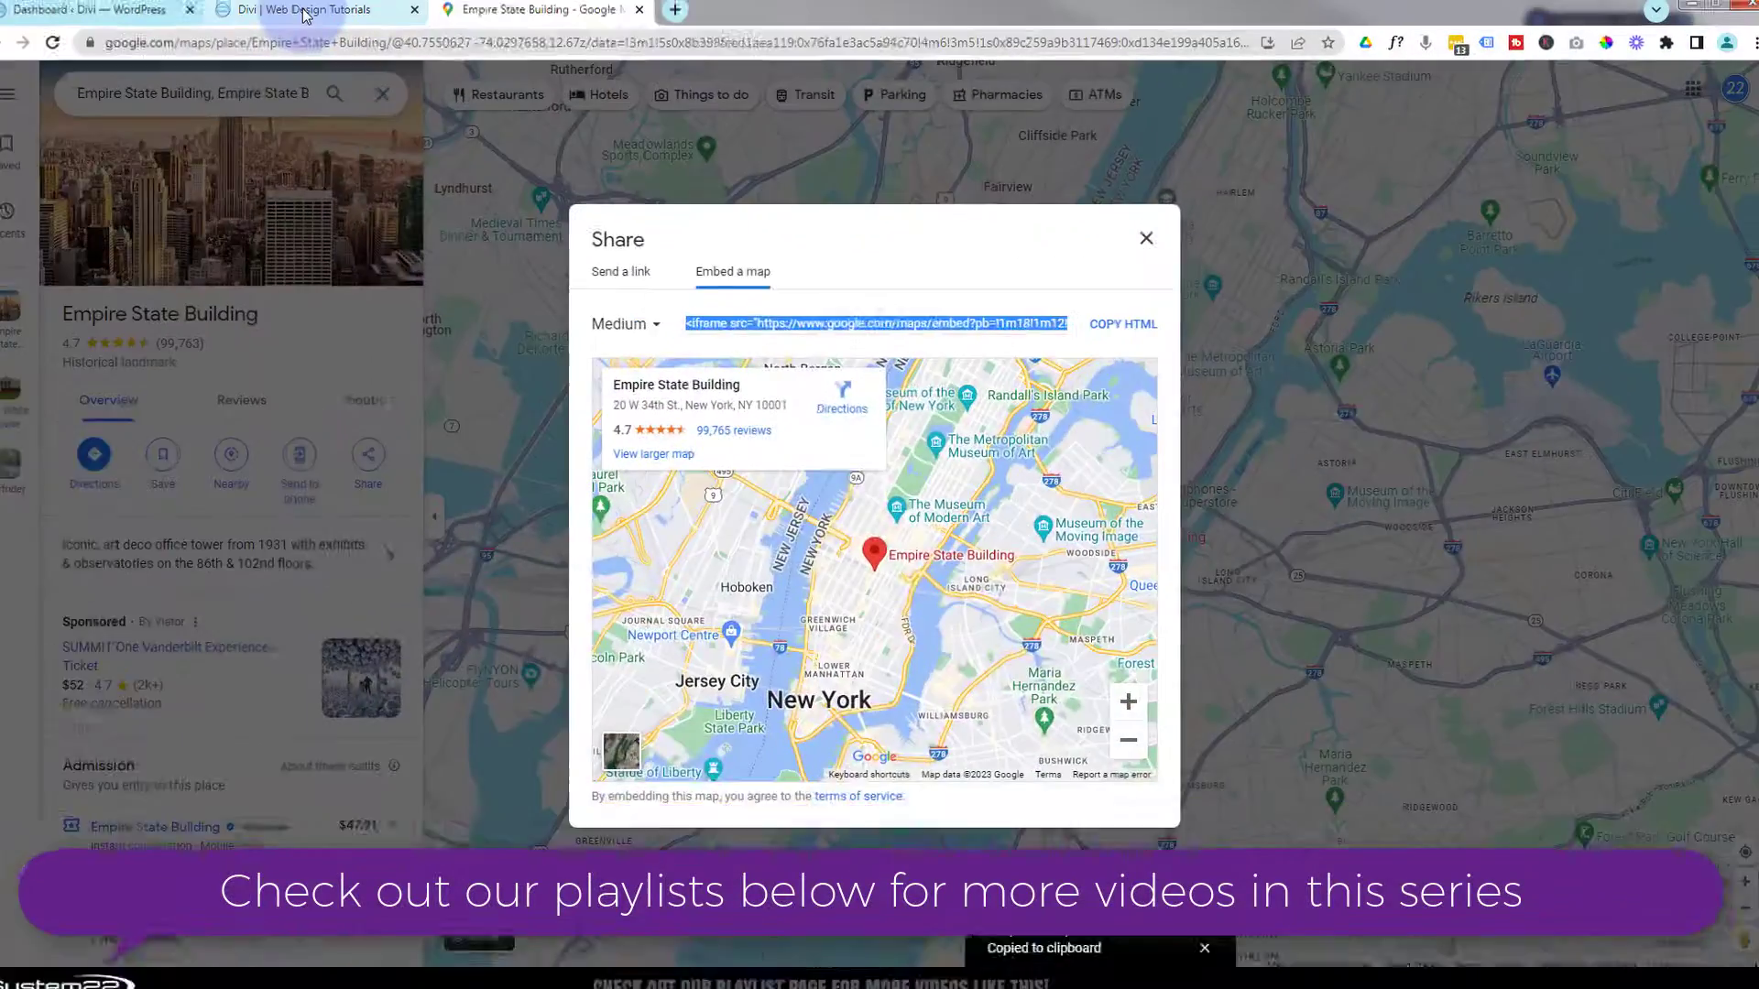
Step: Return to the Divi page and delete the existing full-width map section below the three image blurbs
click(330, 19)
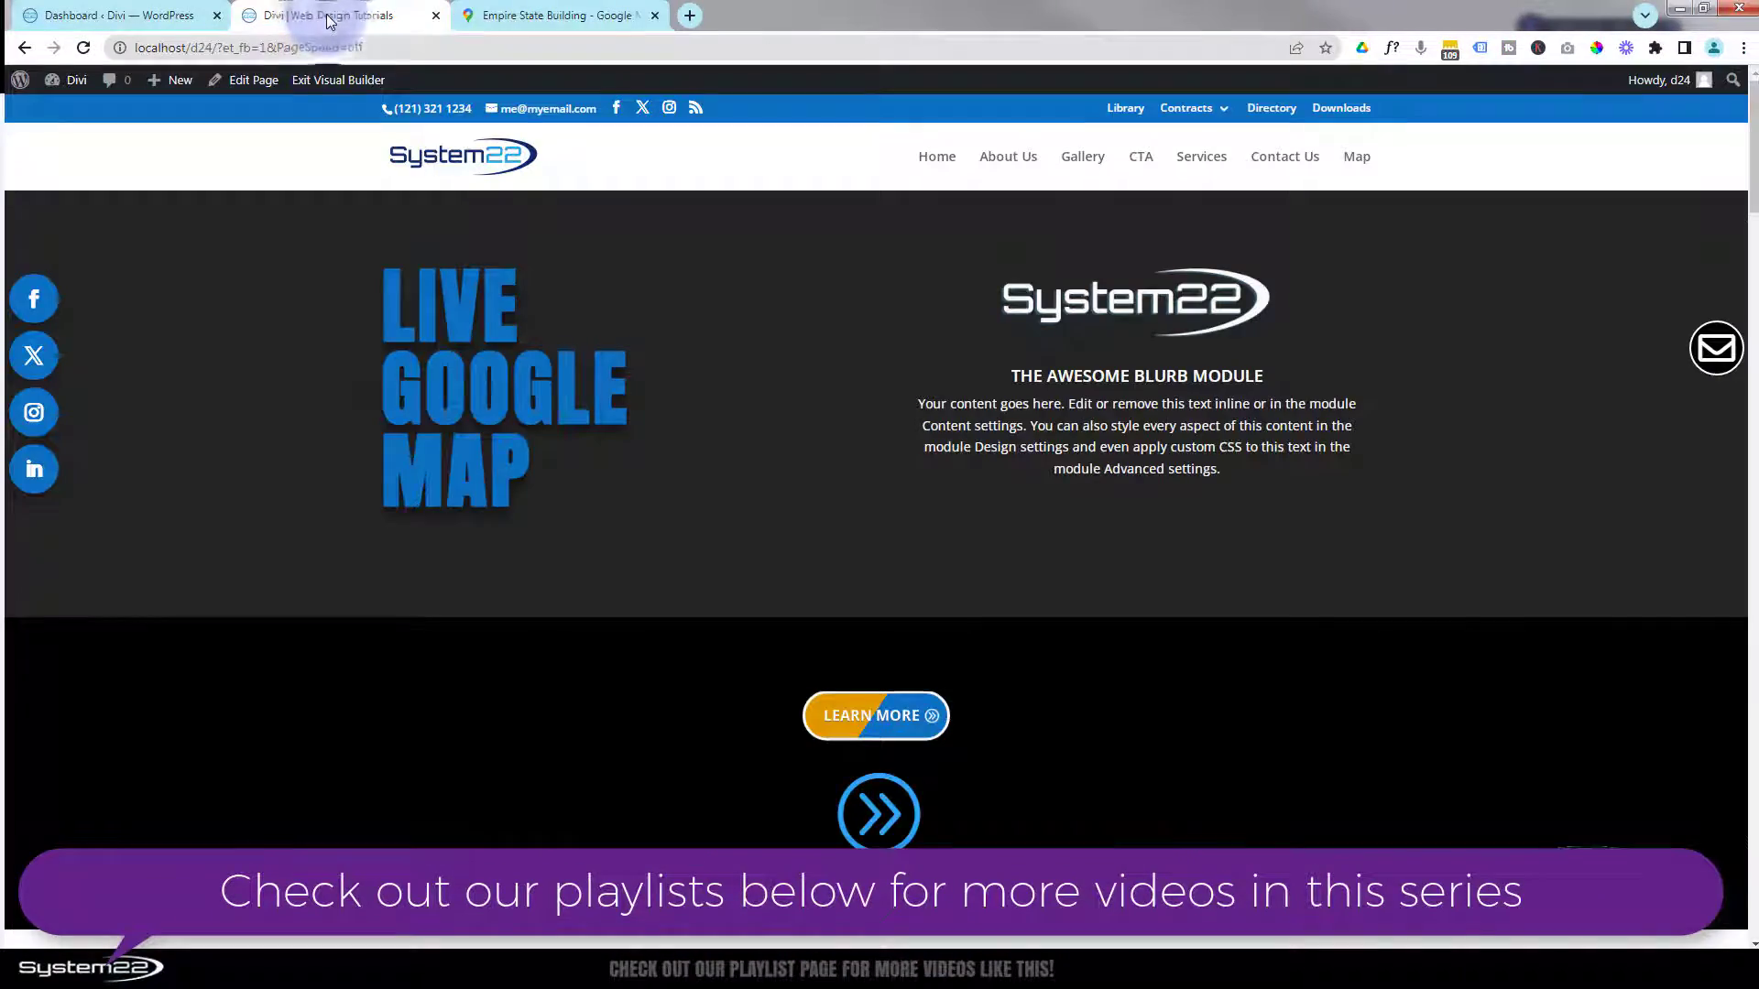
drag(1753, 123, 1754, 737)
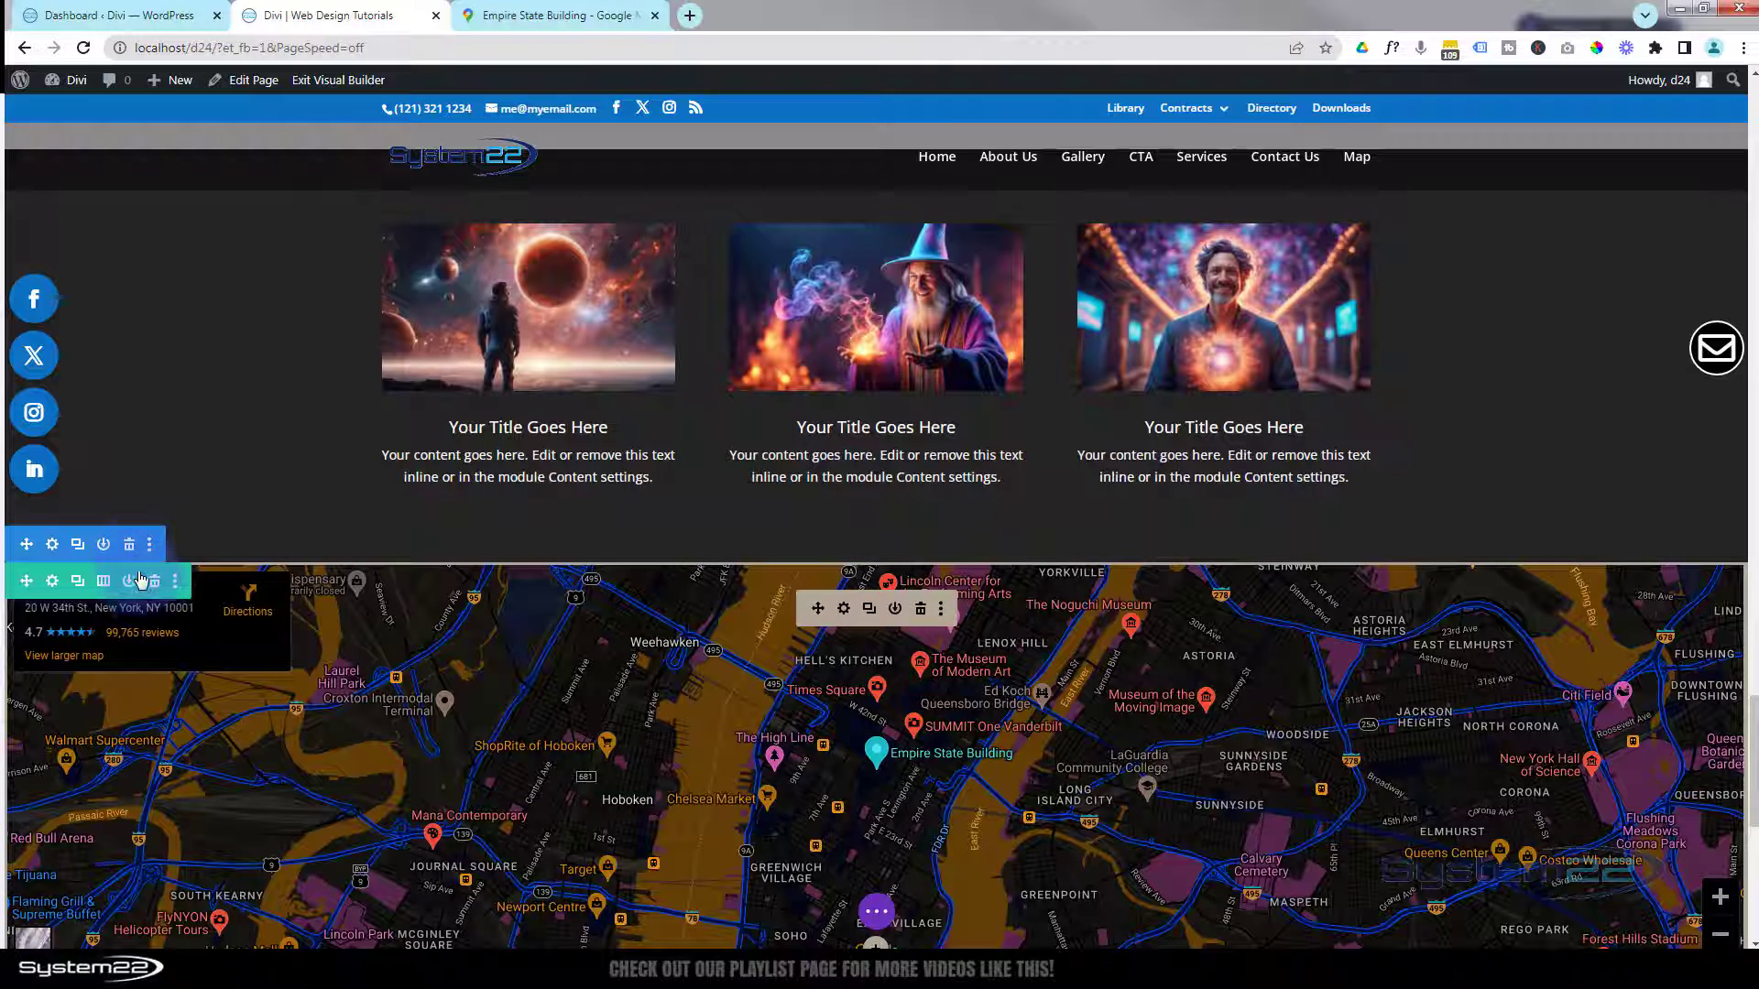
click(129, 545)
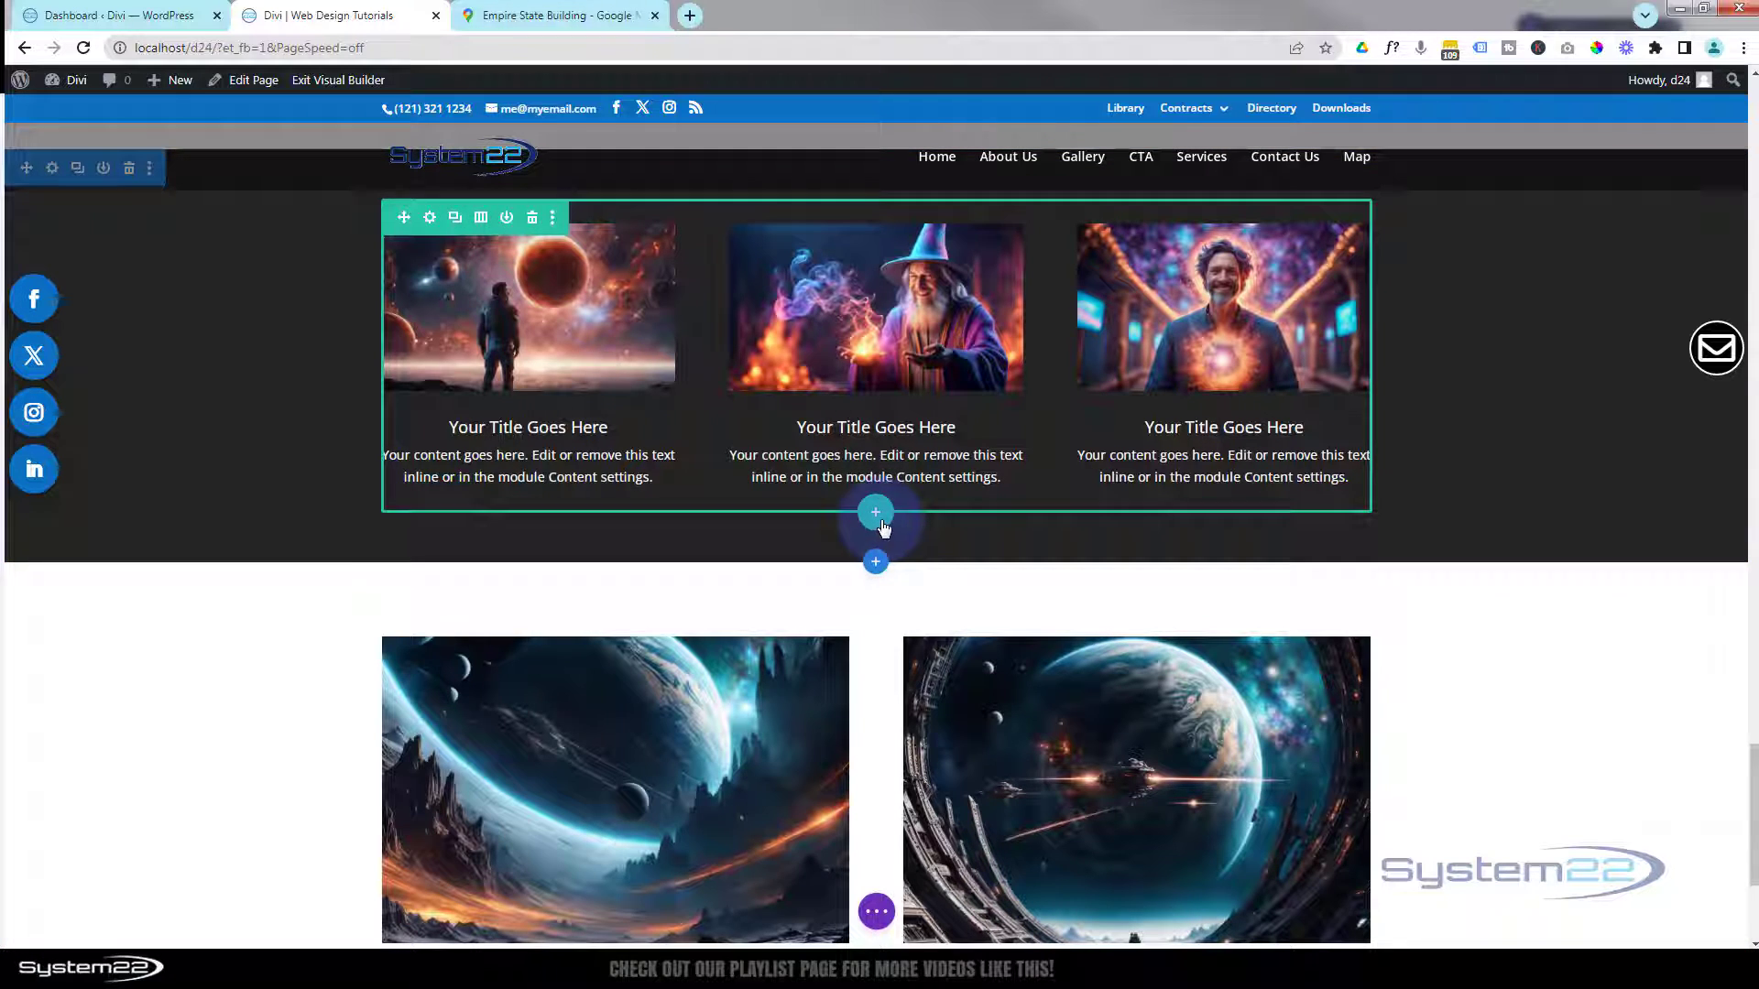
Step: Add a regular section with a single-column row below the three image blurbs
click(877, 566)
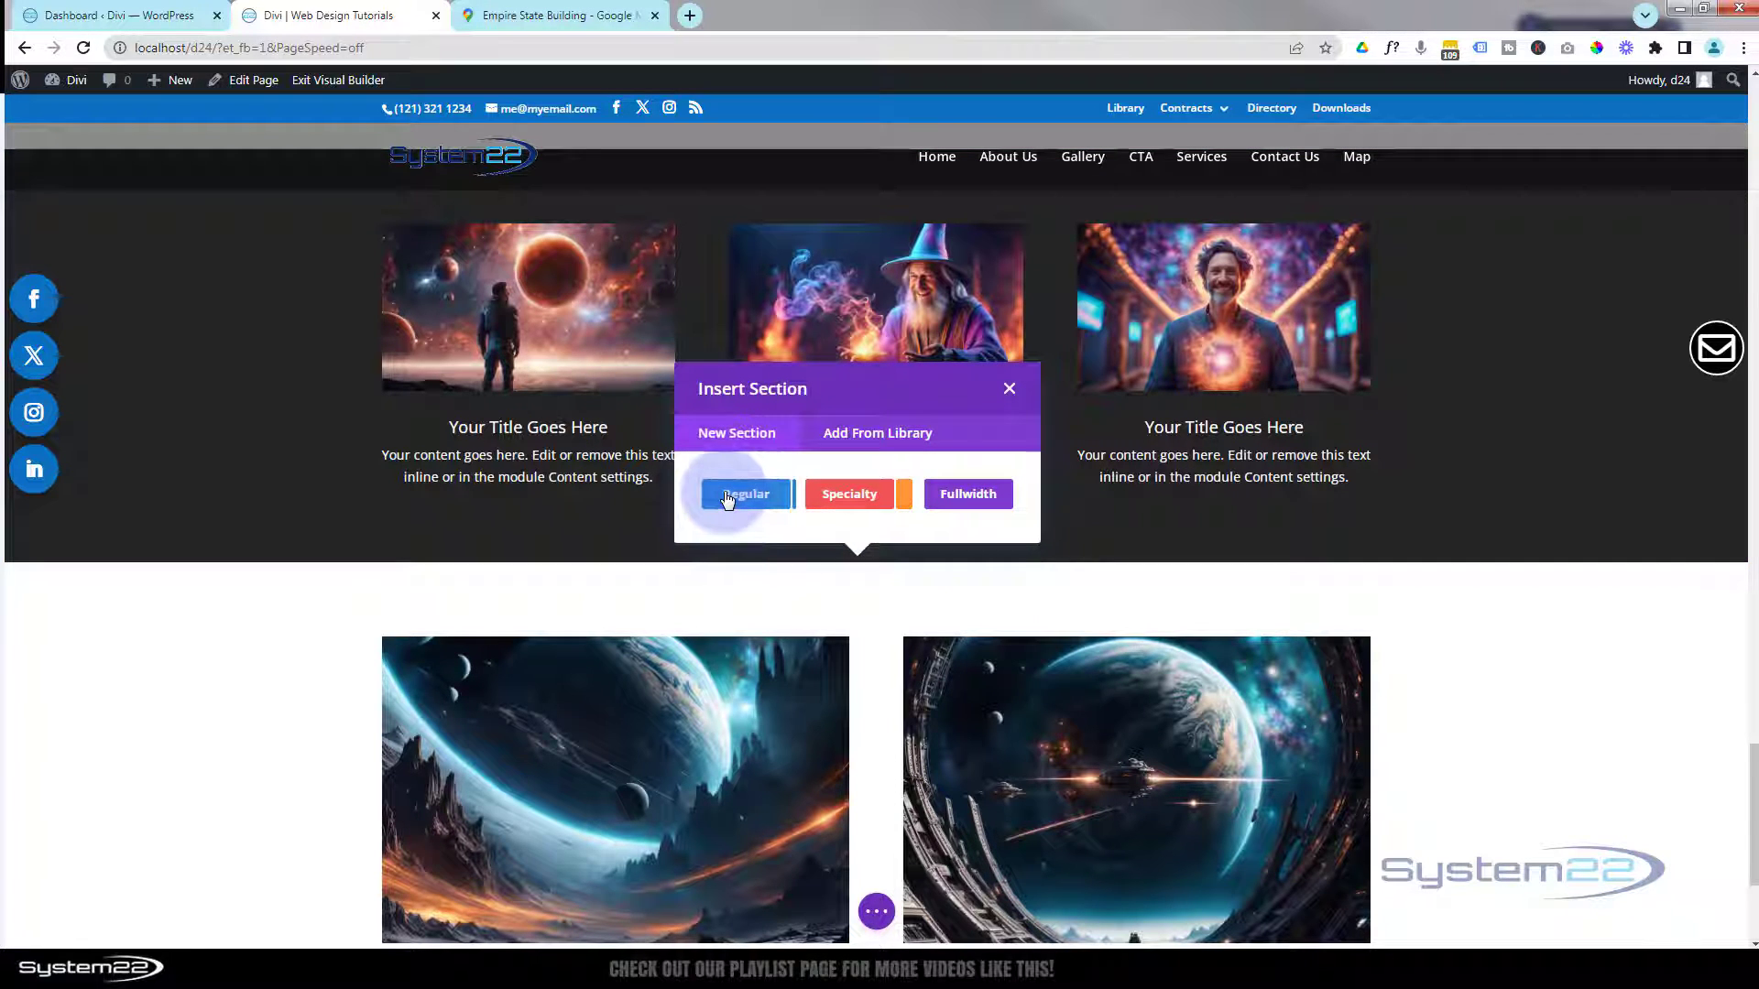
click(727, 496)
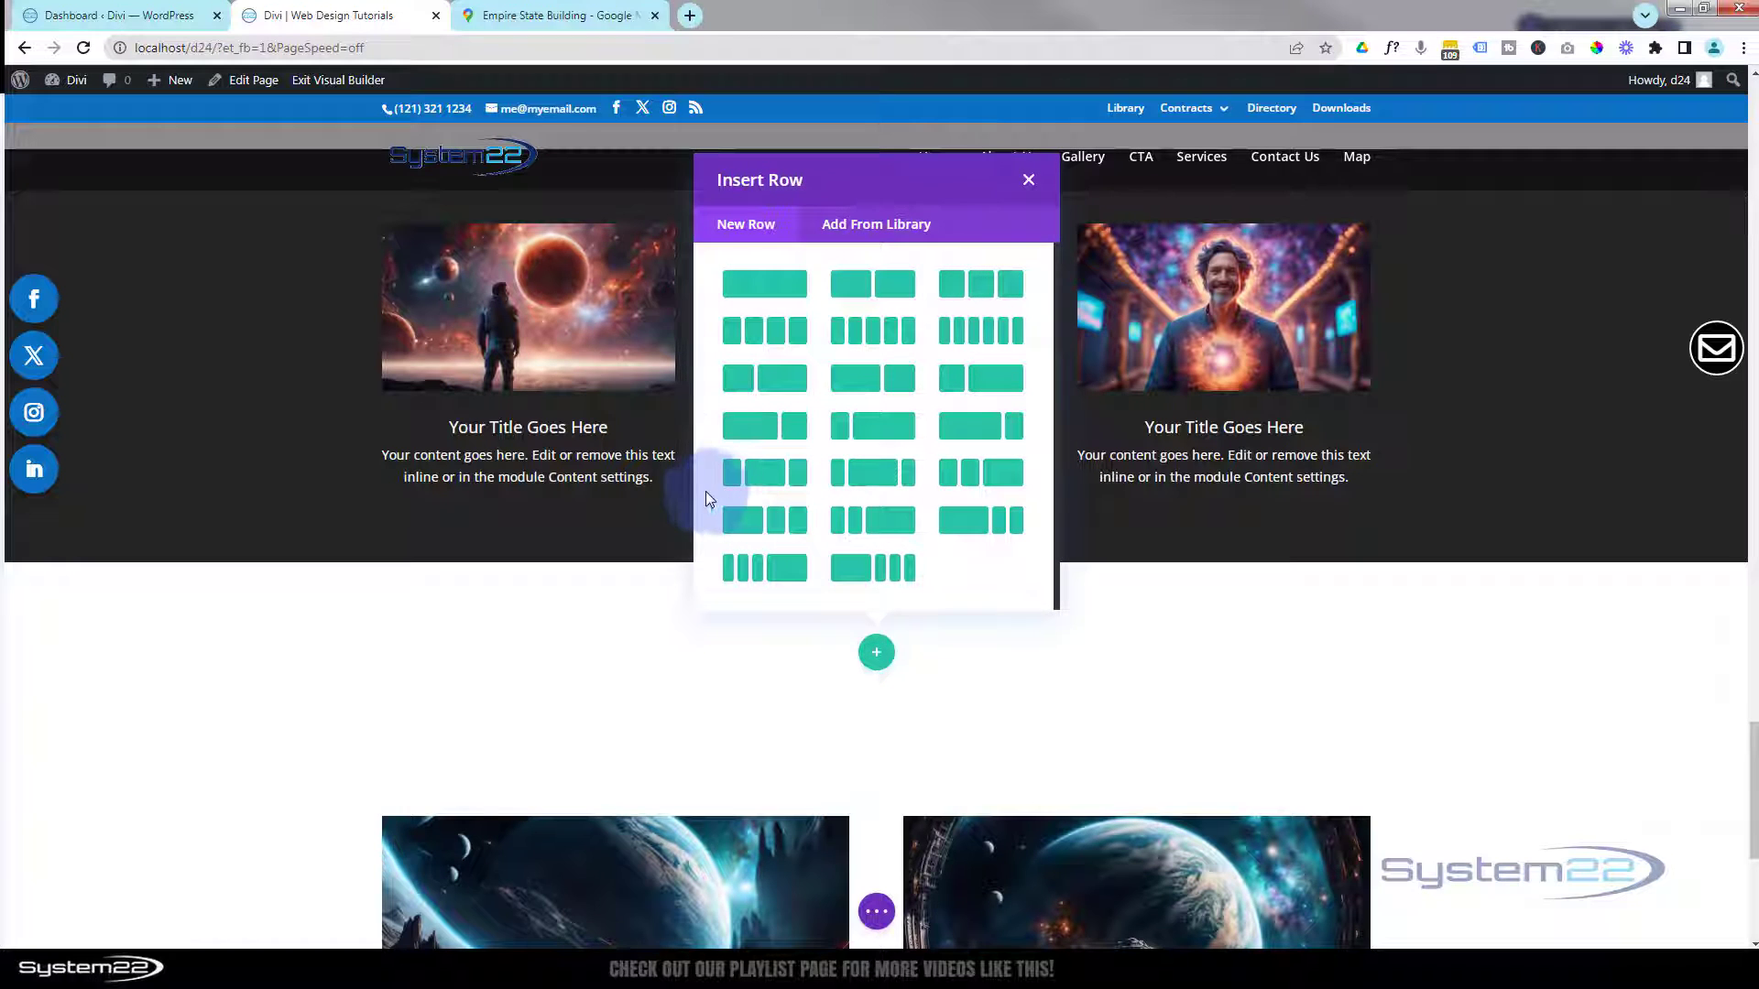
click(759, 293)
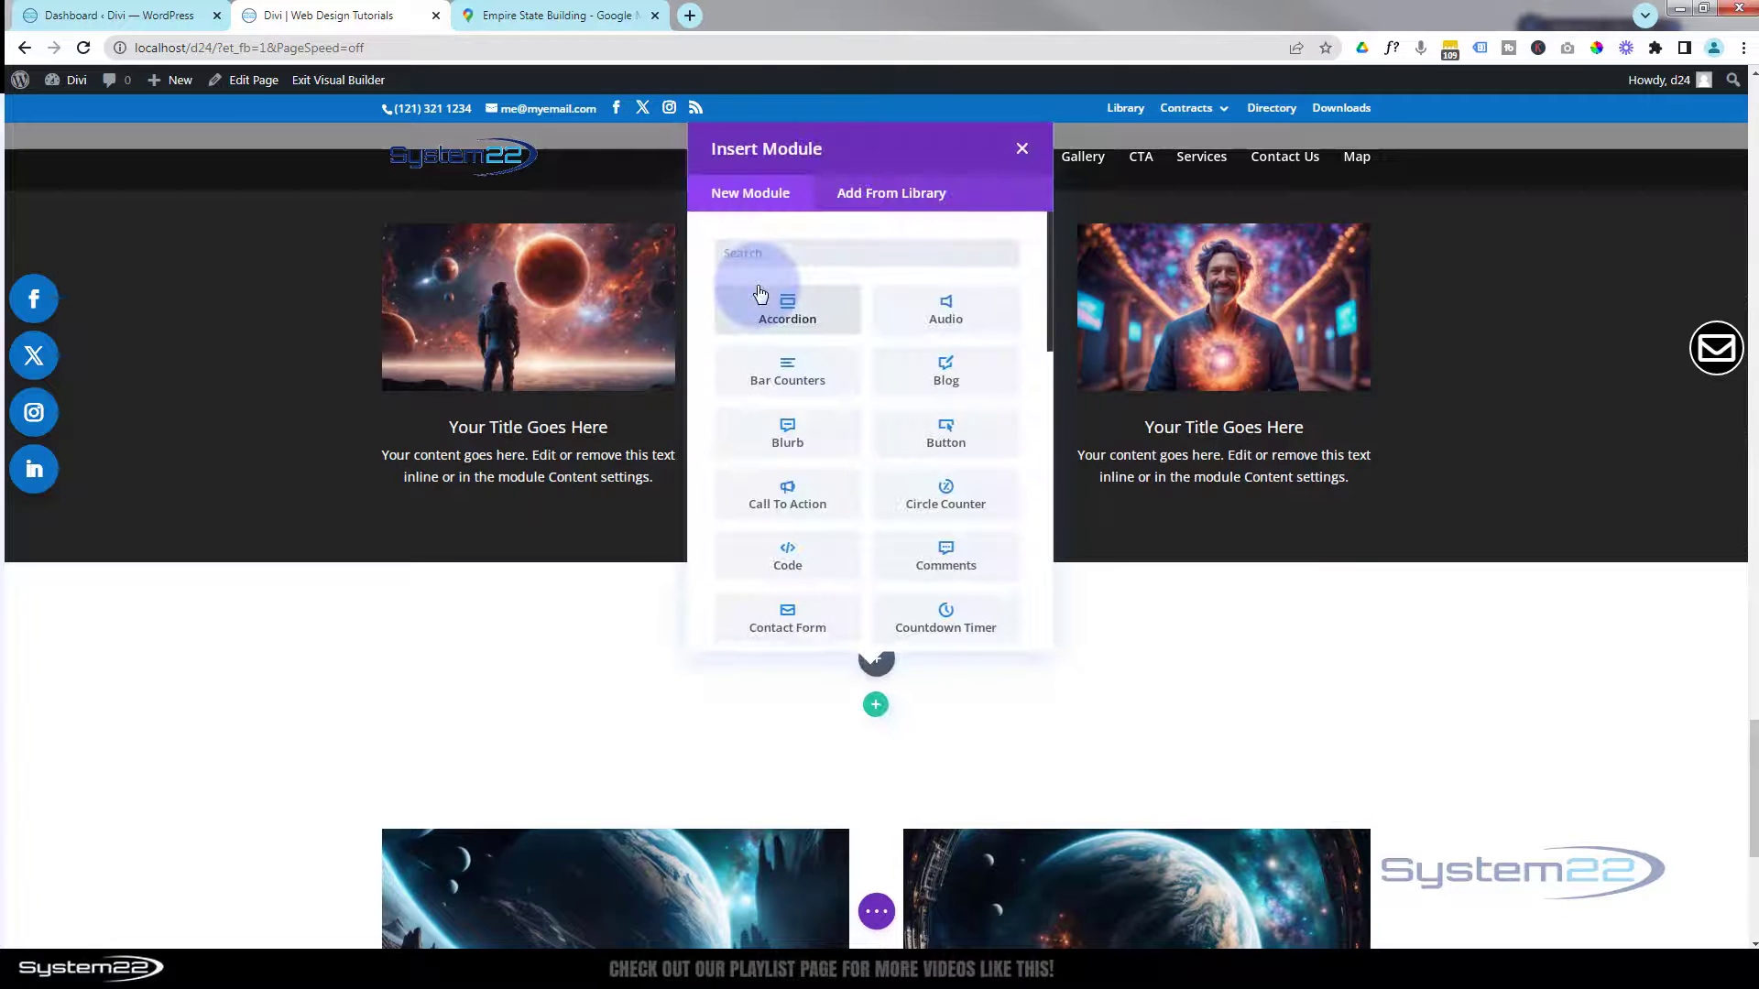
click(907, 445)
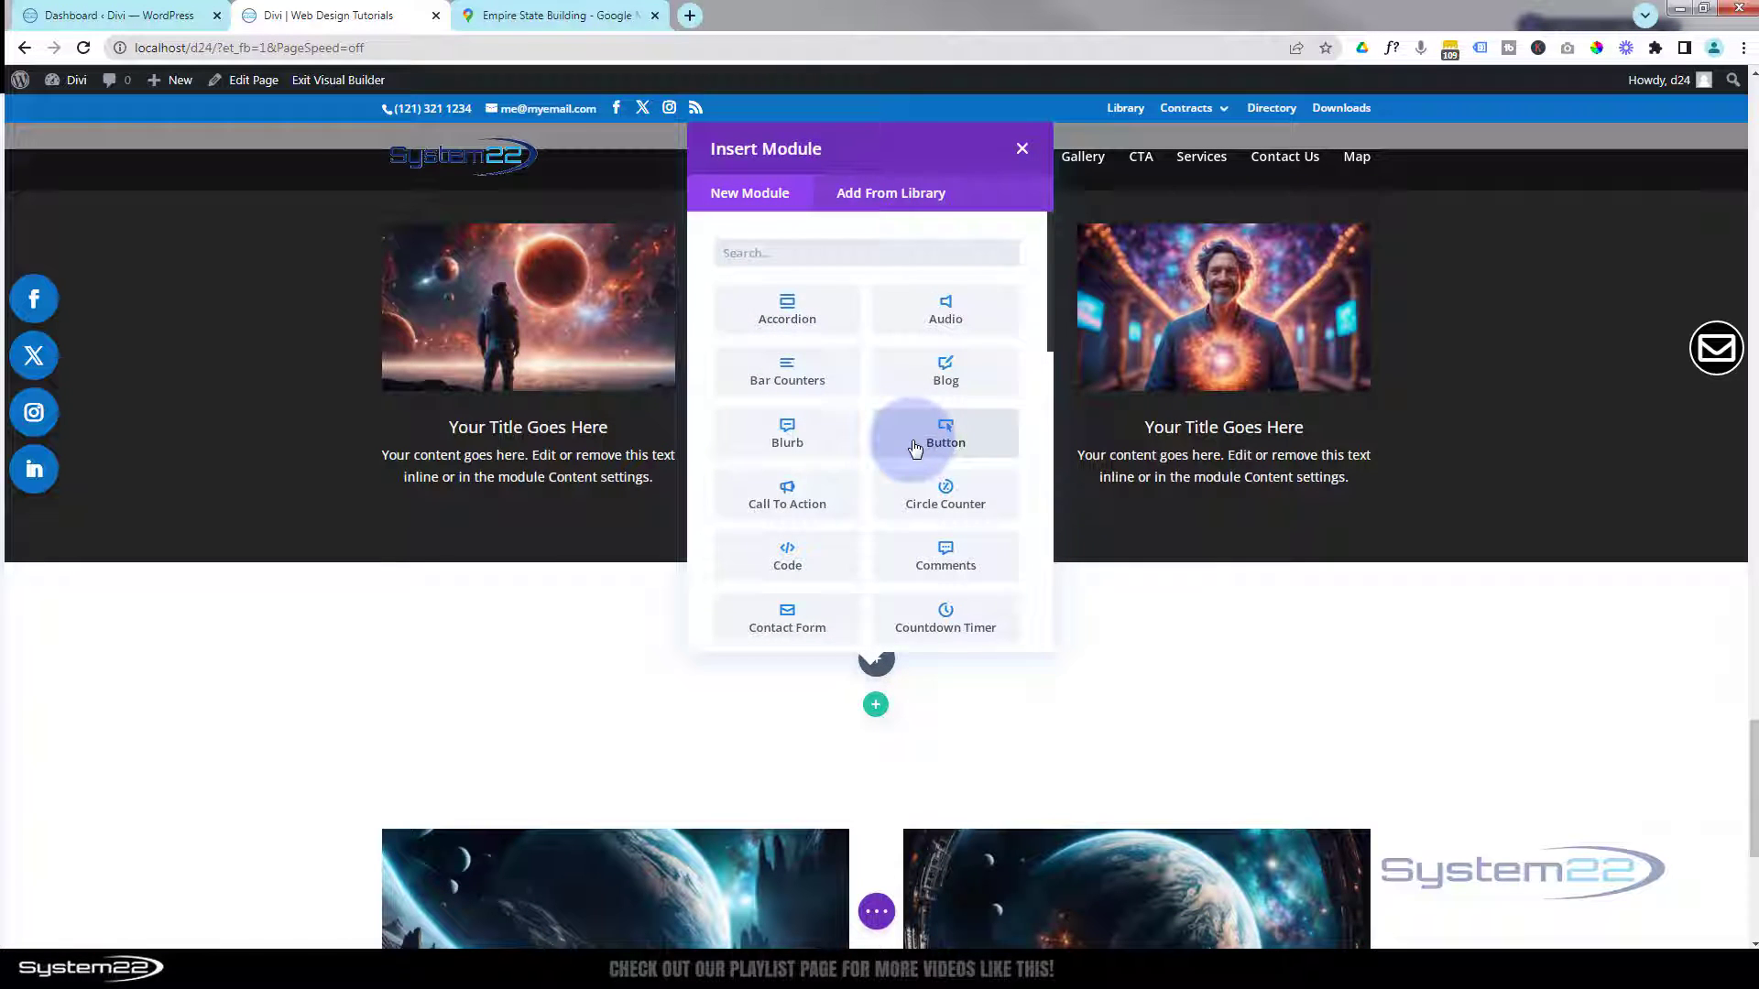
scroll(913, 447, down, 5)
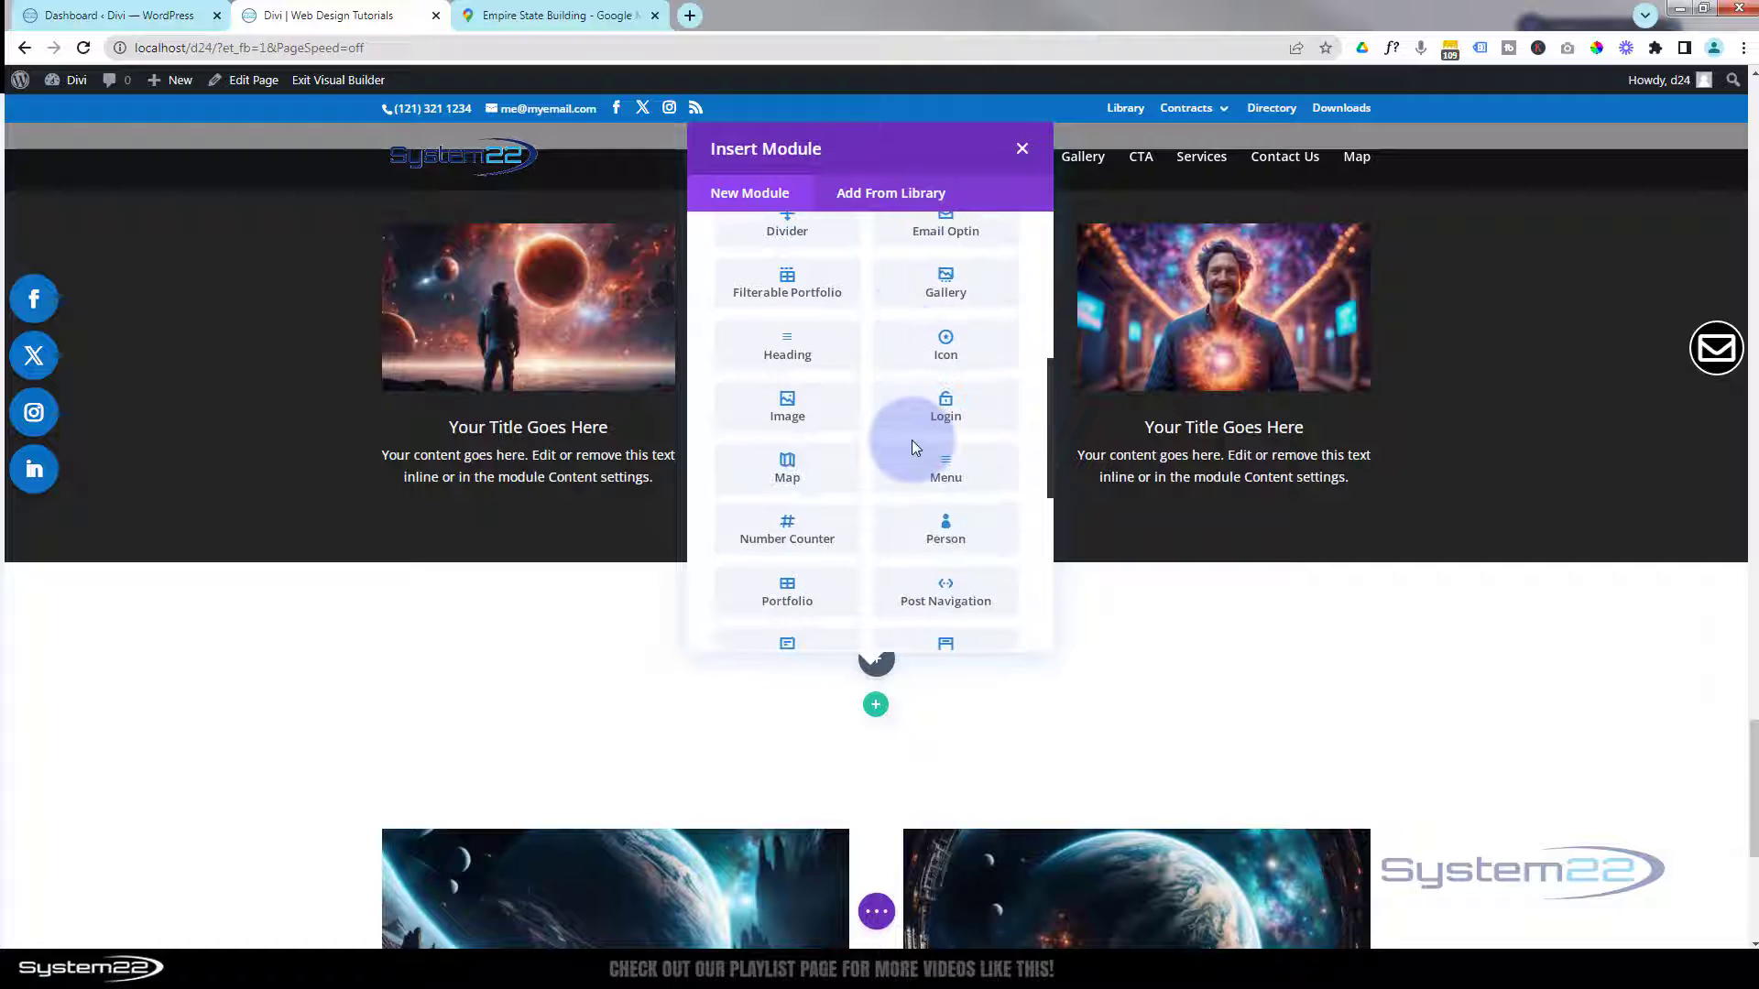
click(819, 467)
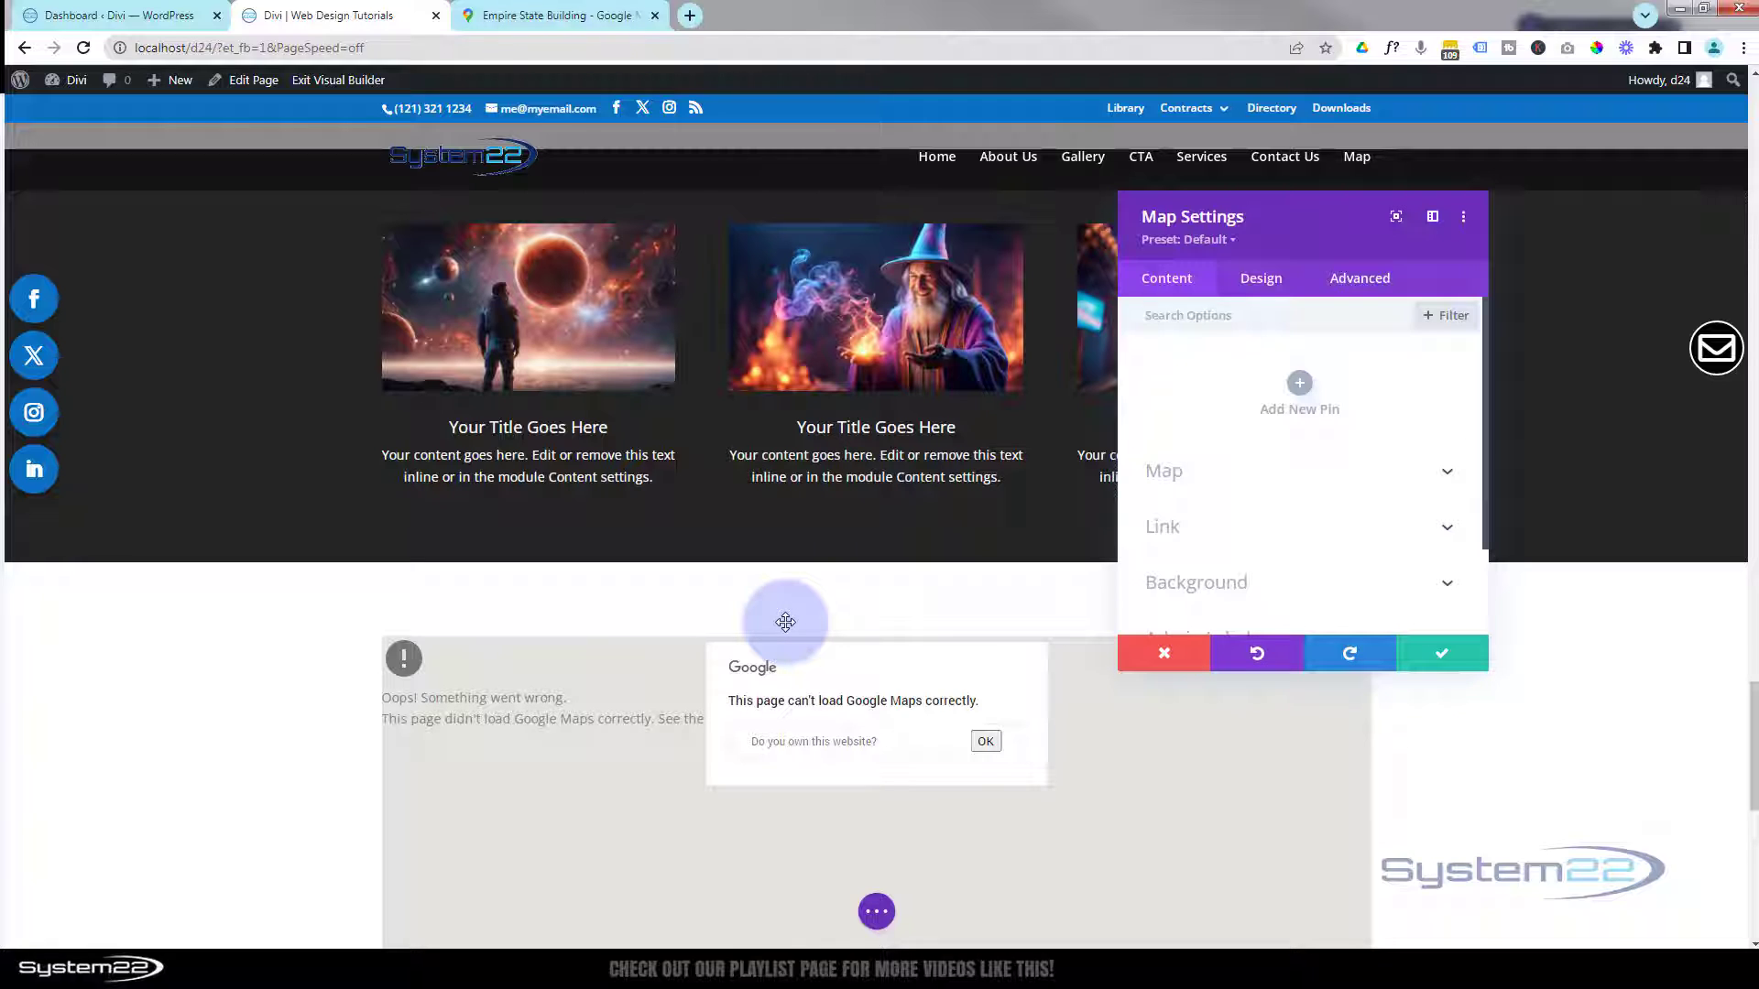
click(1164, 654)
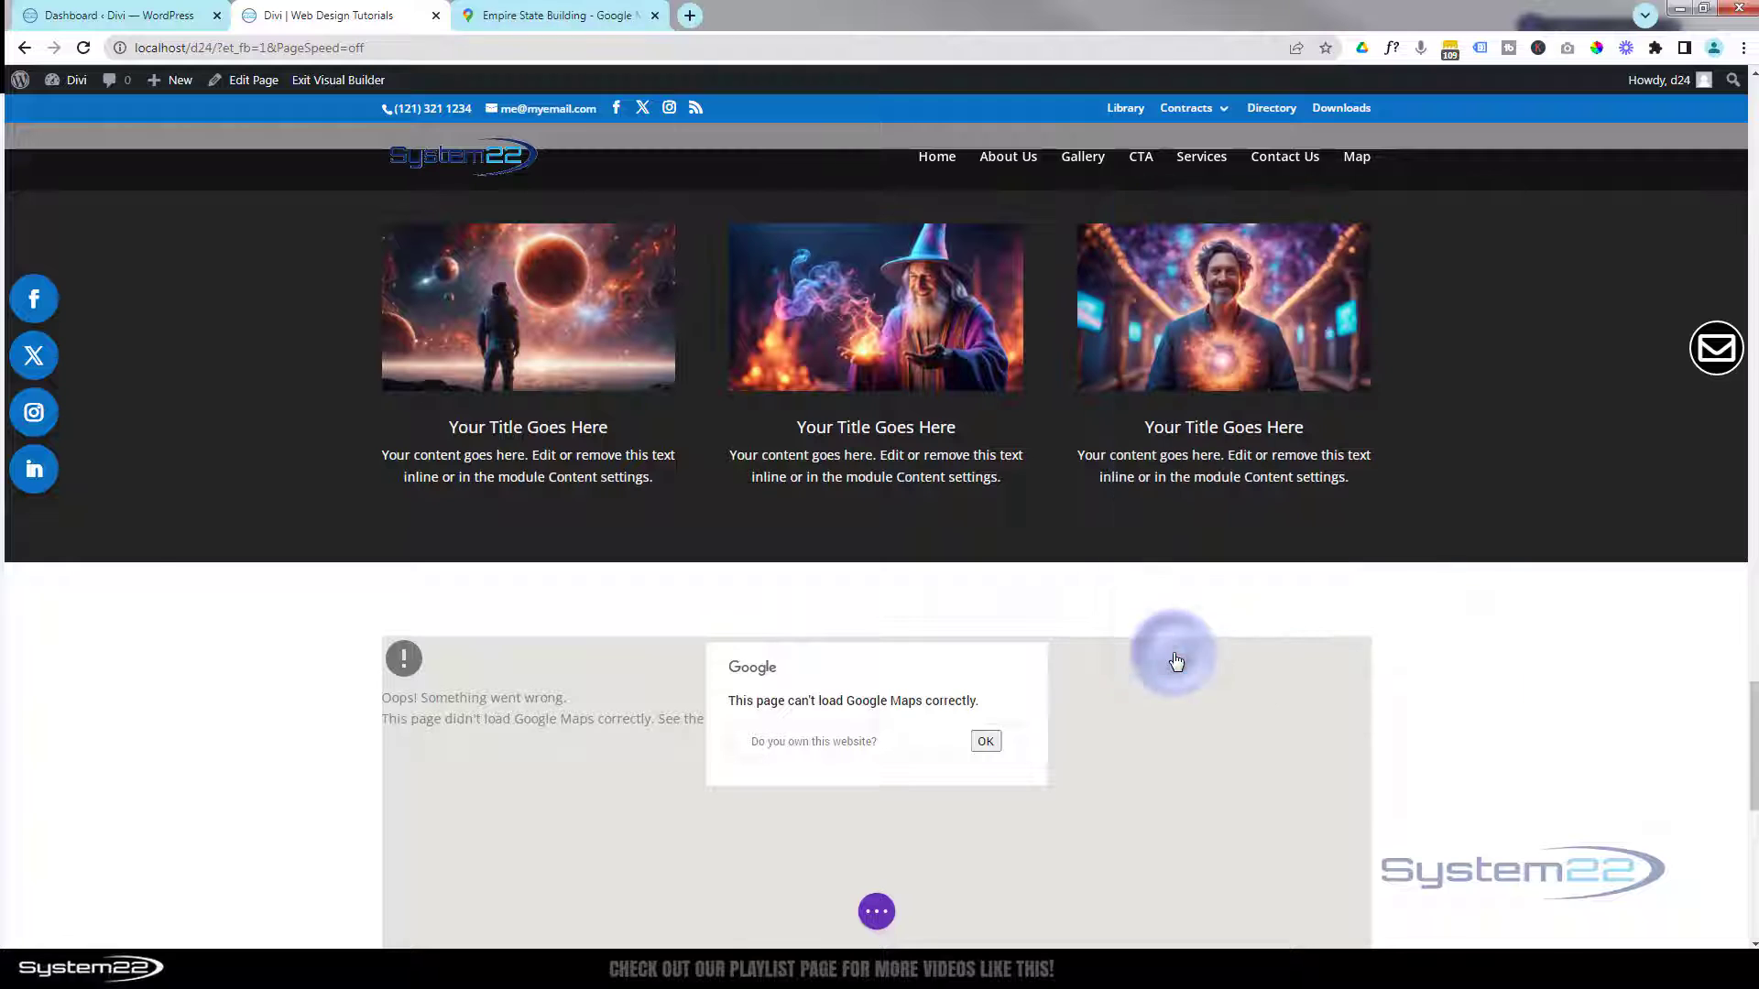
click(919, 682)
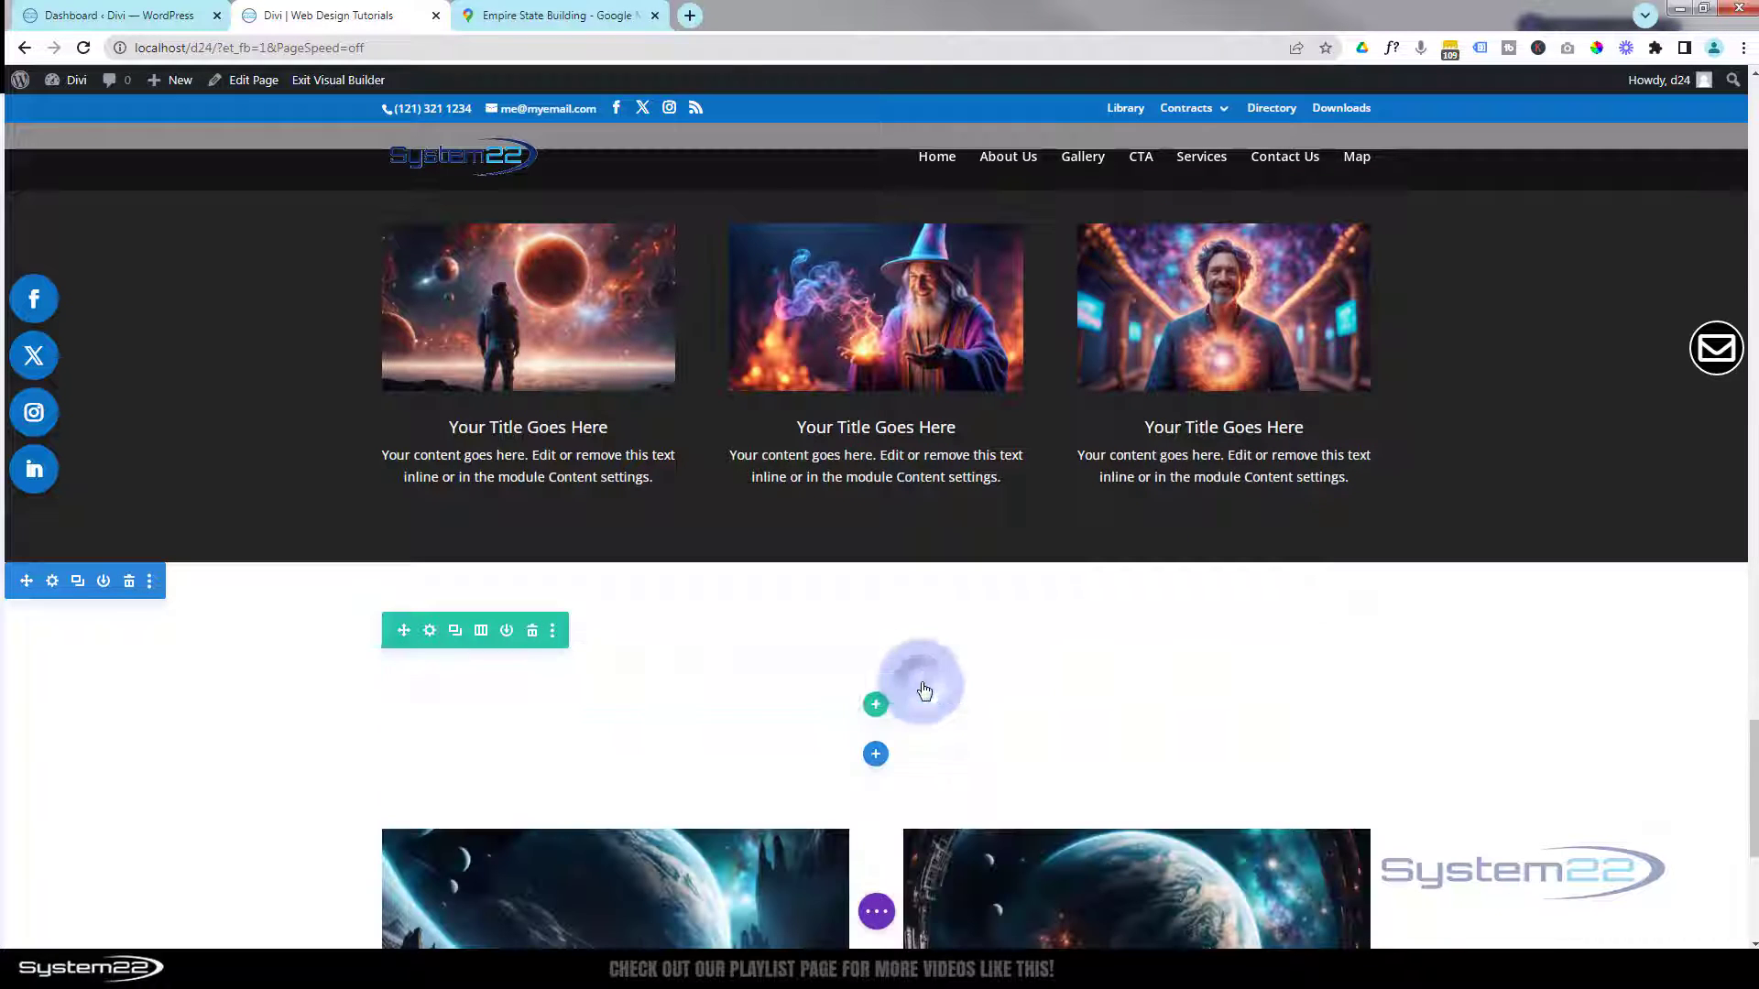
Step: Insert a Code module into the new single-column row
click(880, 665)
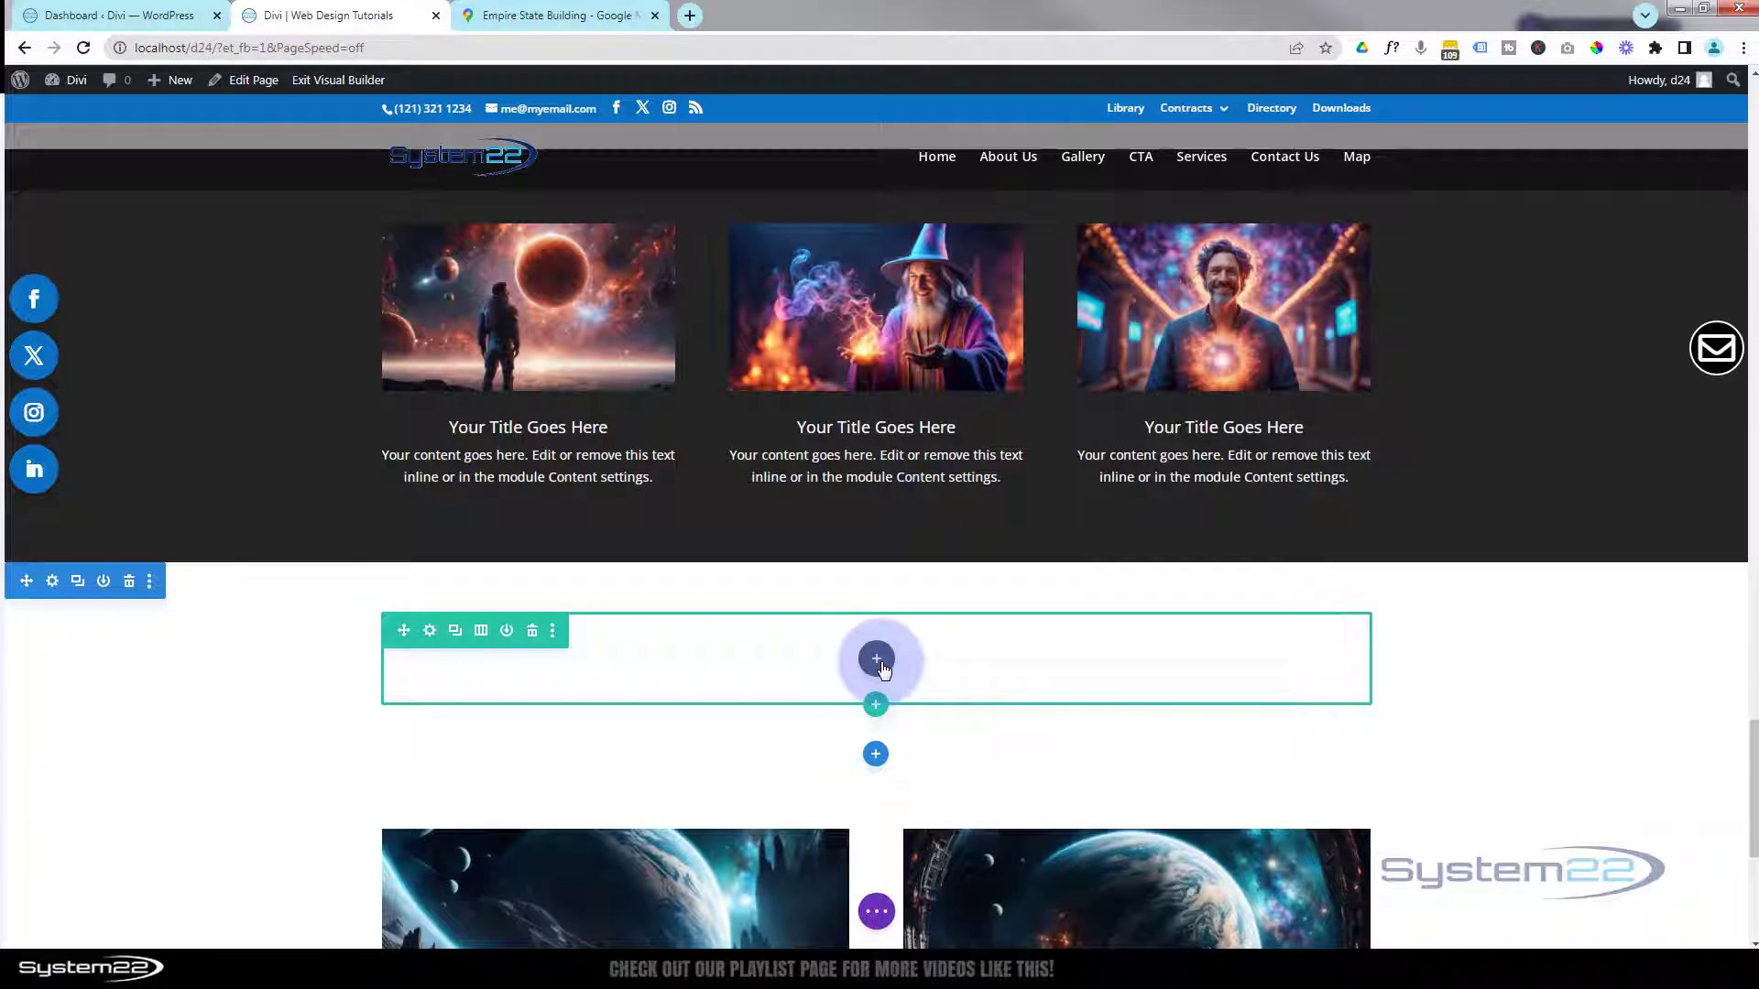
click(877, 661)
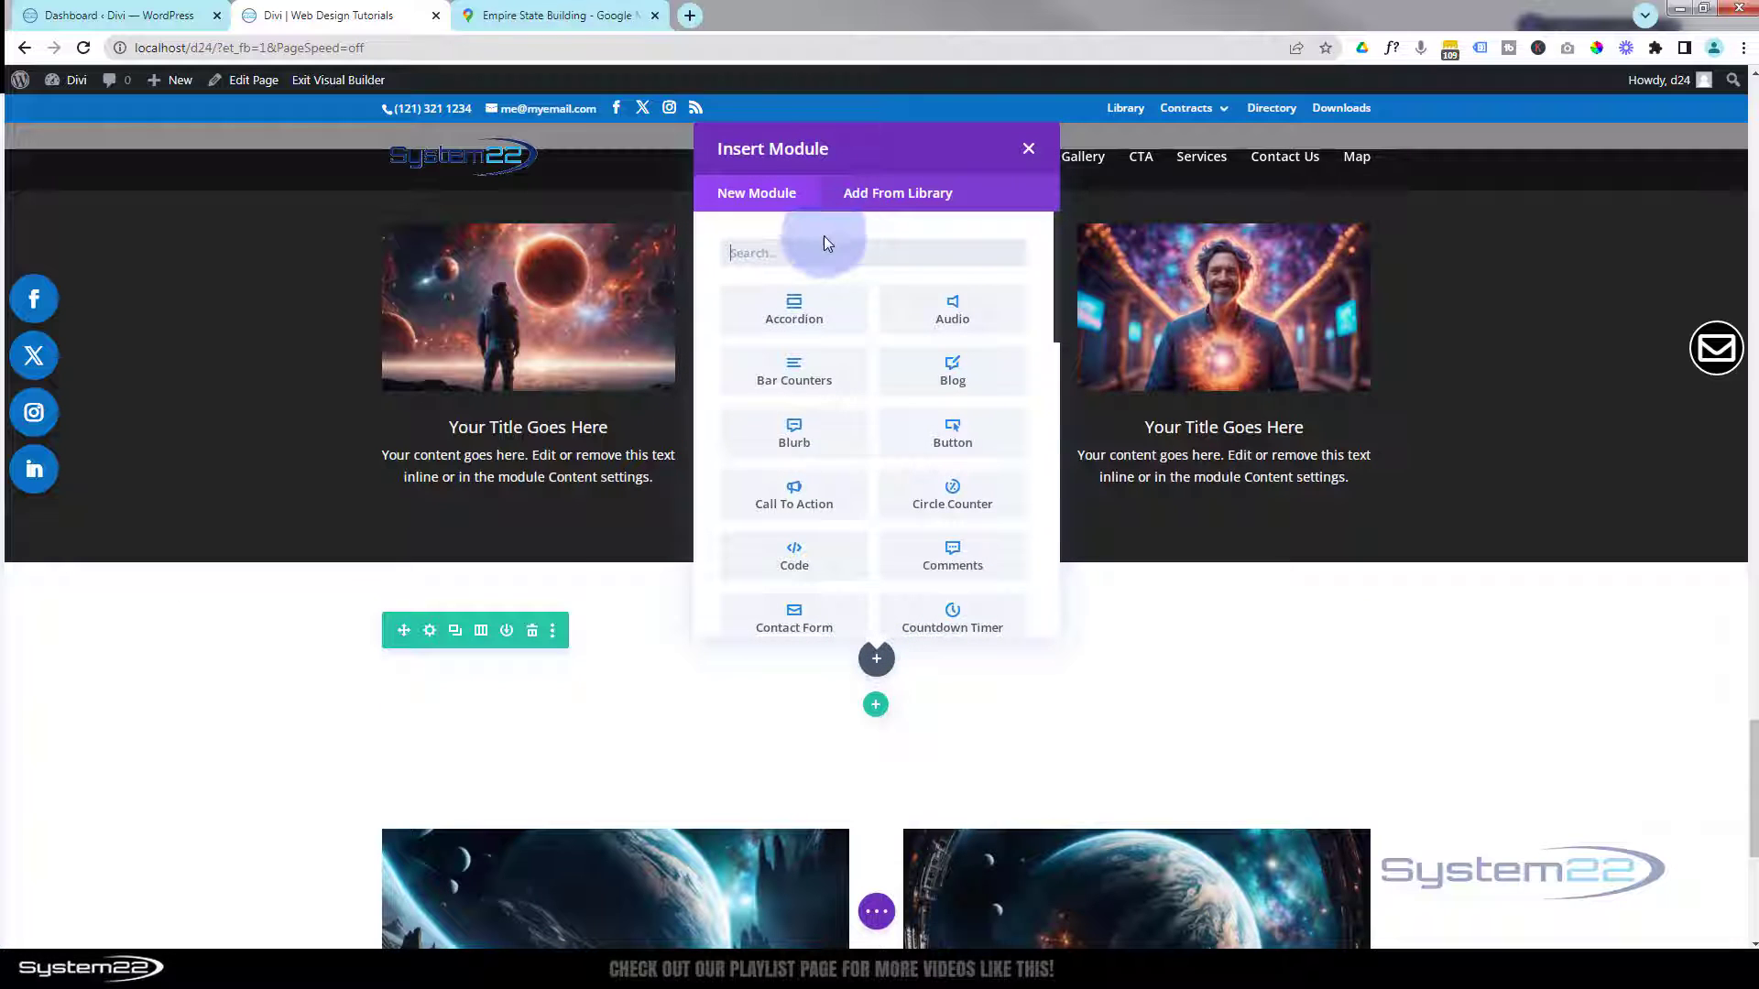
click(808, 553)
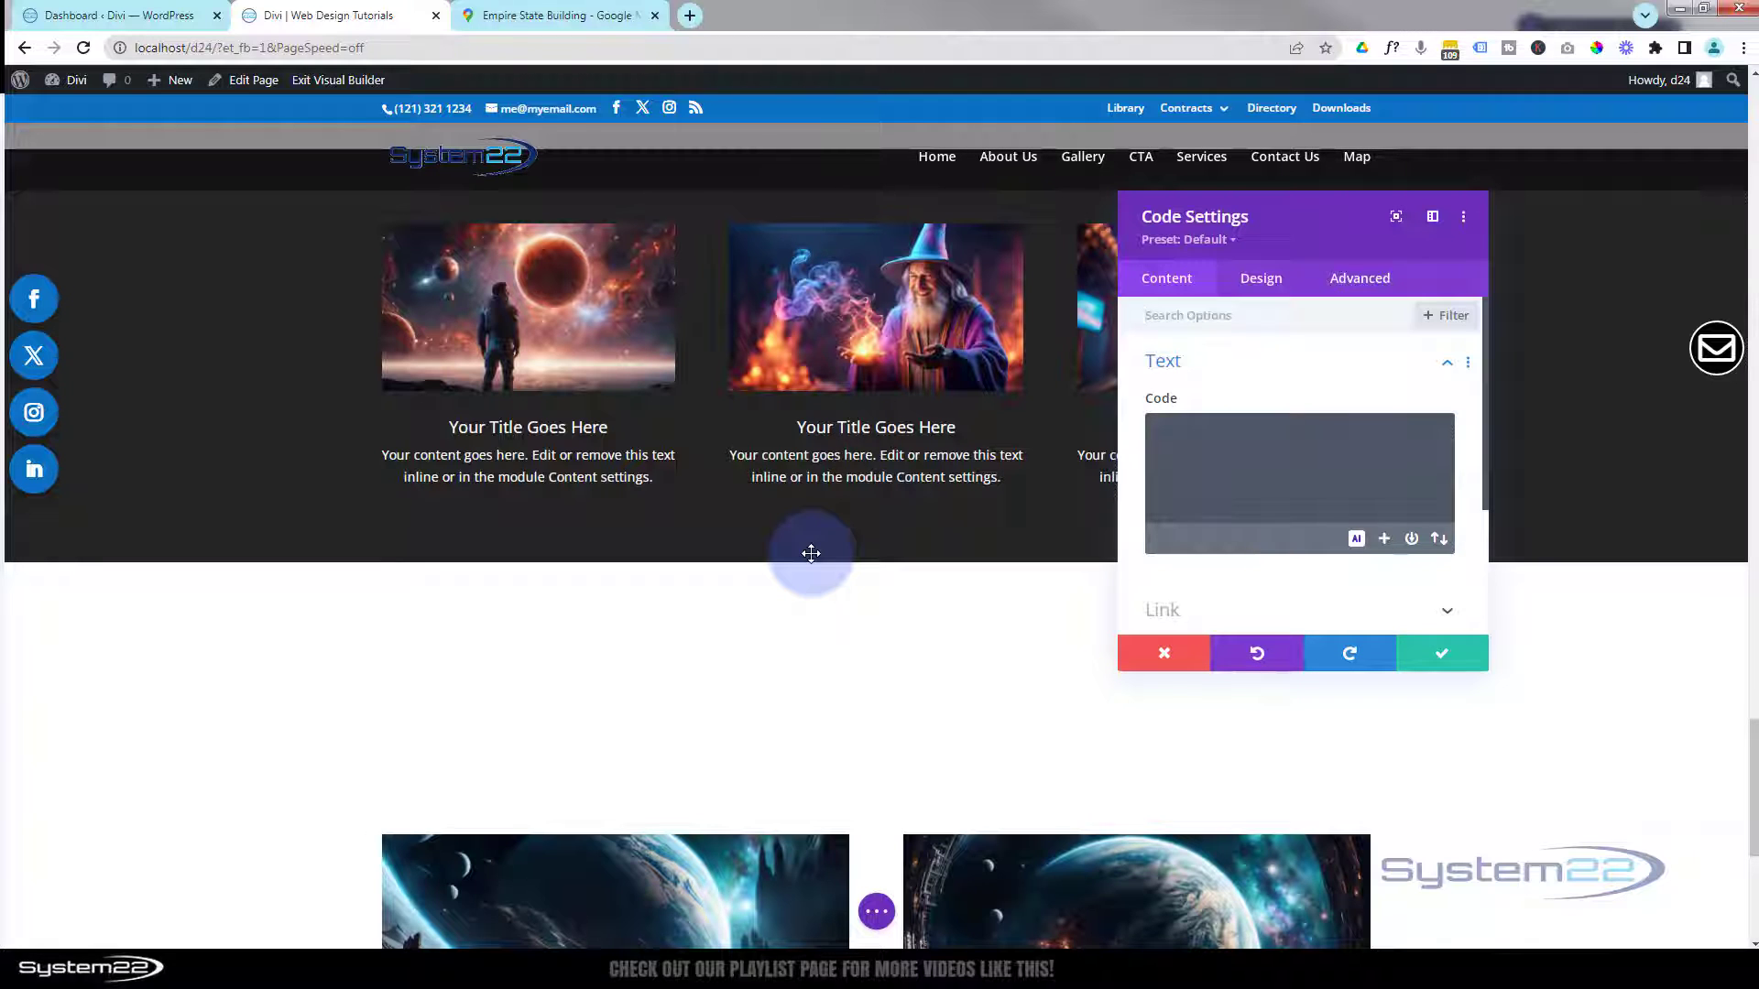
Step: Paste the copied Google Maps iframe into the Code module's code field and move the settings window away from its original spot
click(541, 13)
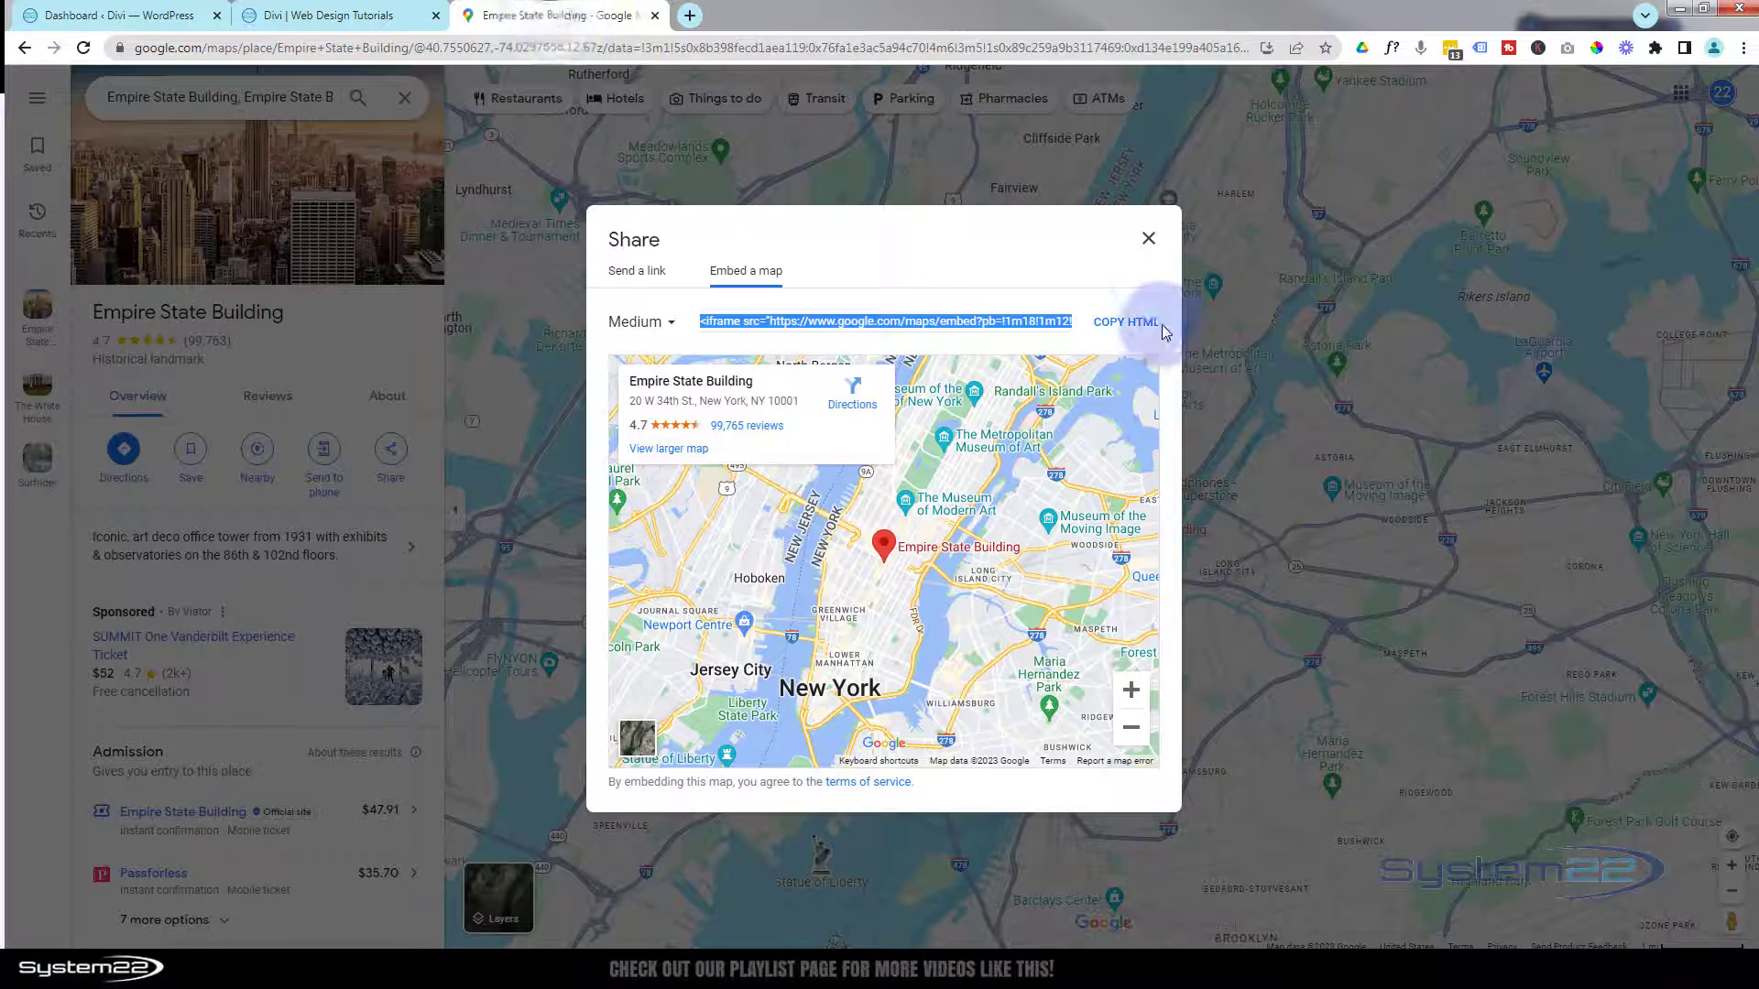
click(328, 14)
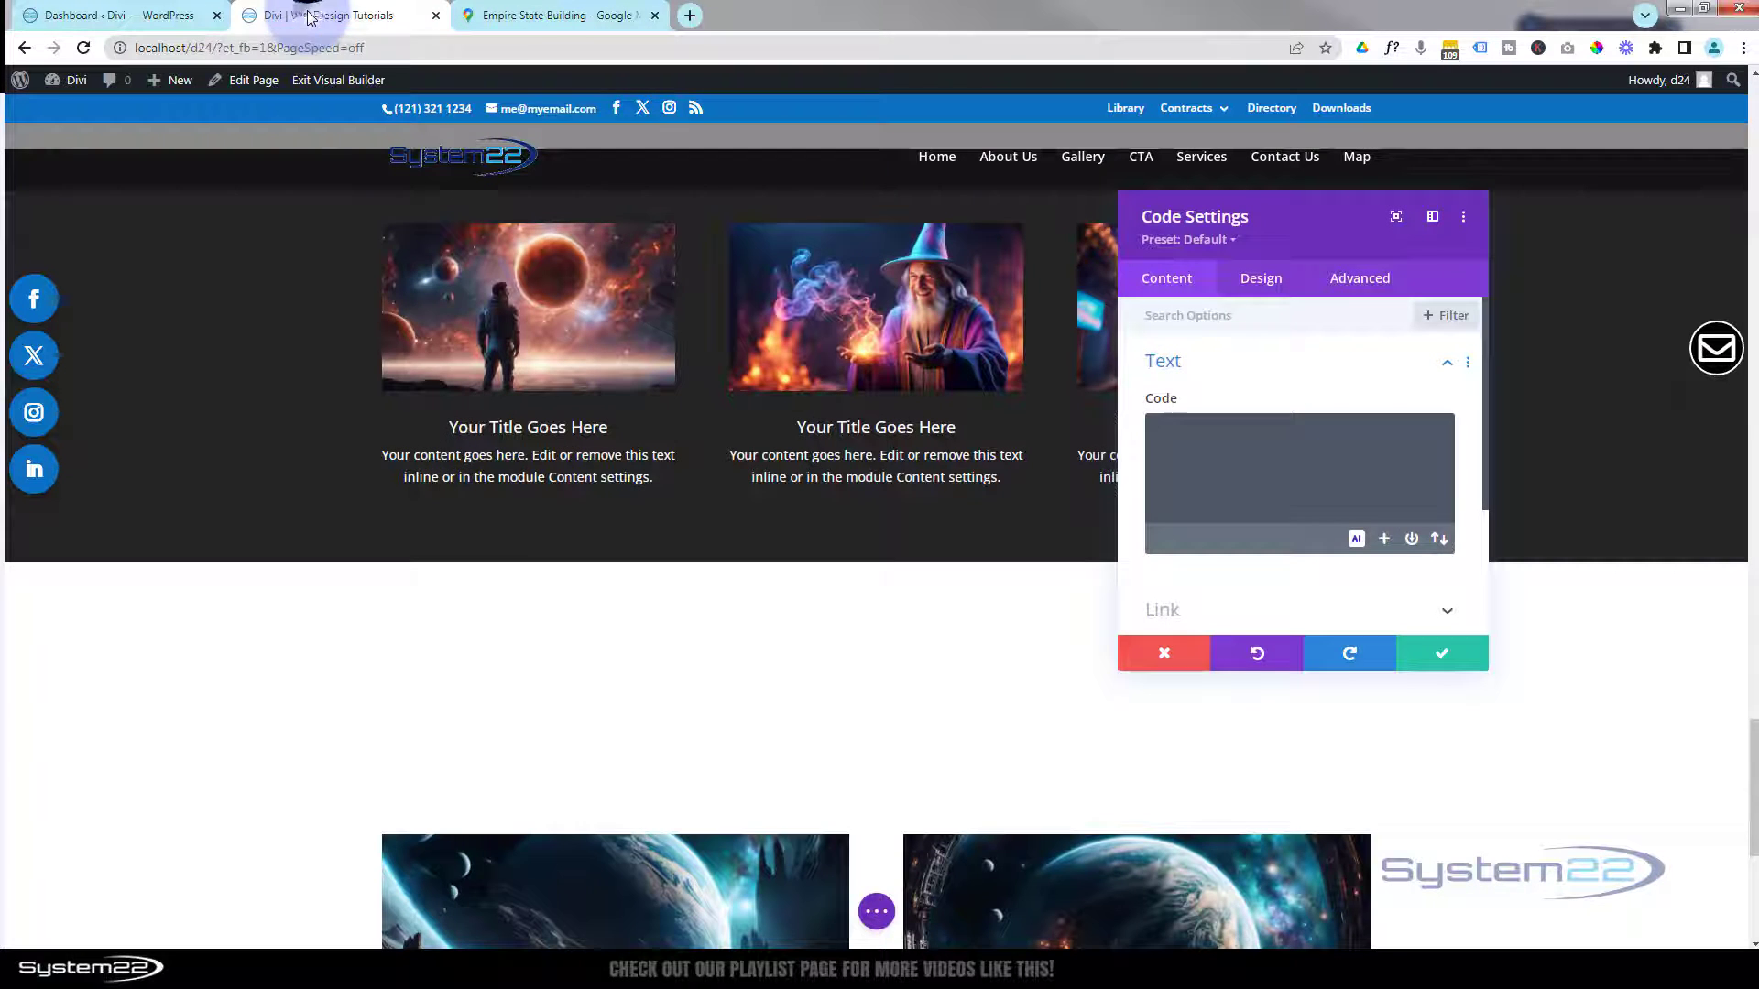
click(1193, 440)
click(1194, 440)
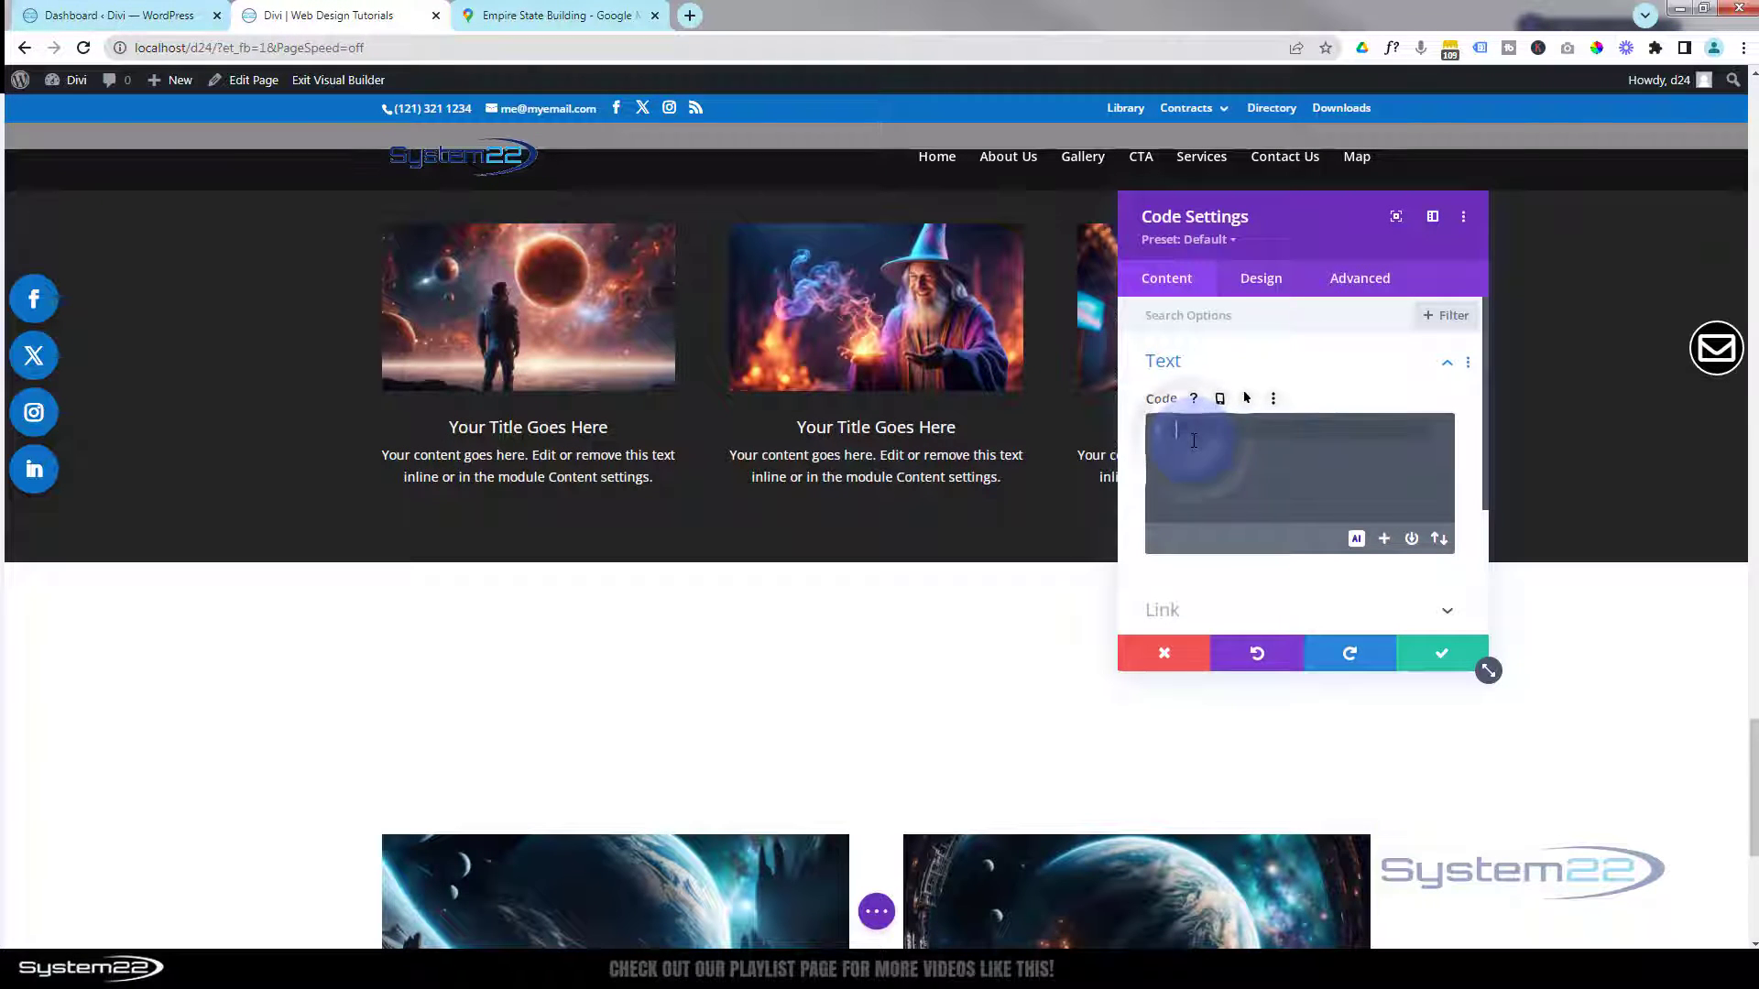
key(ctrl+v)
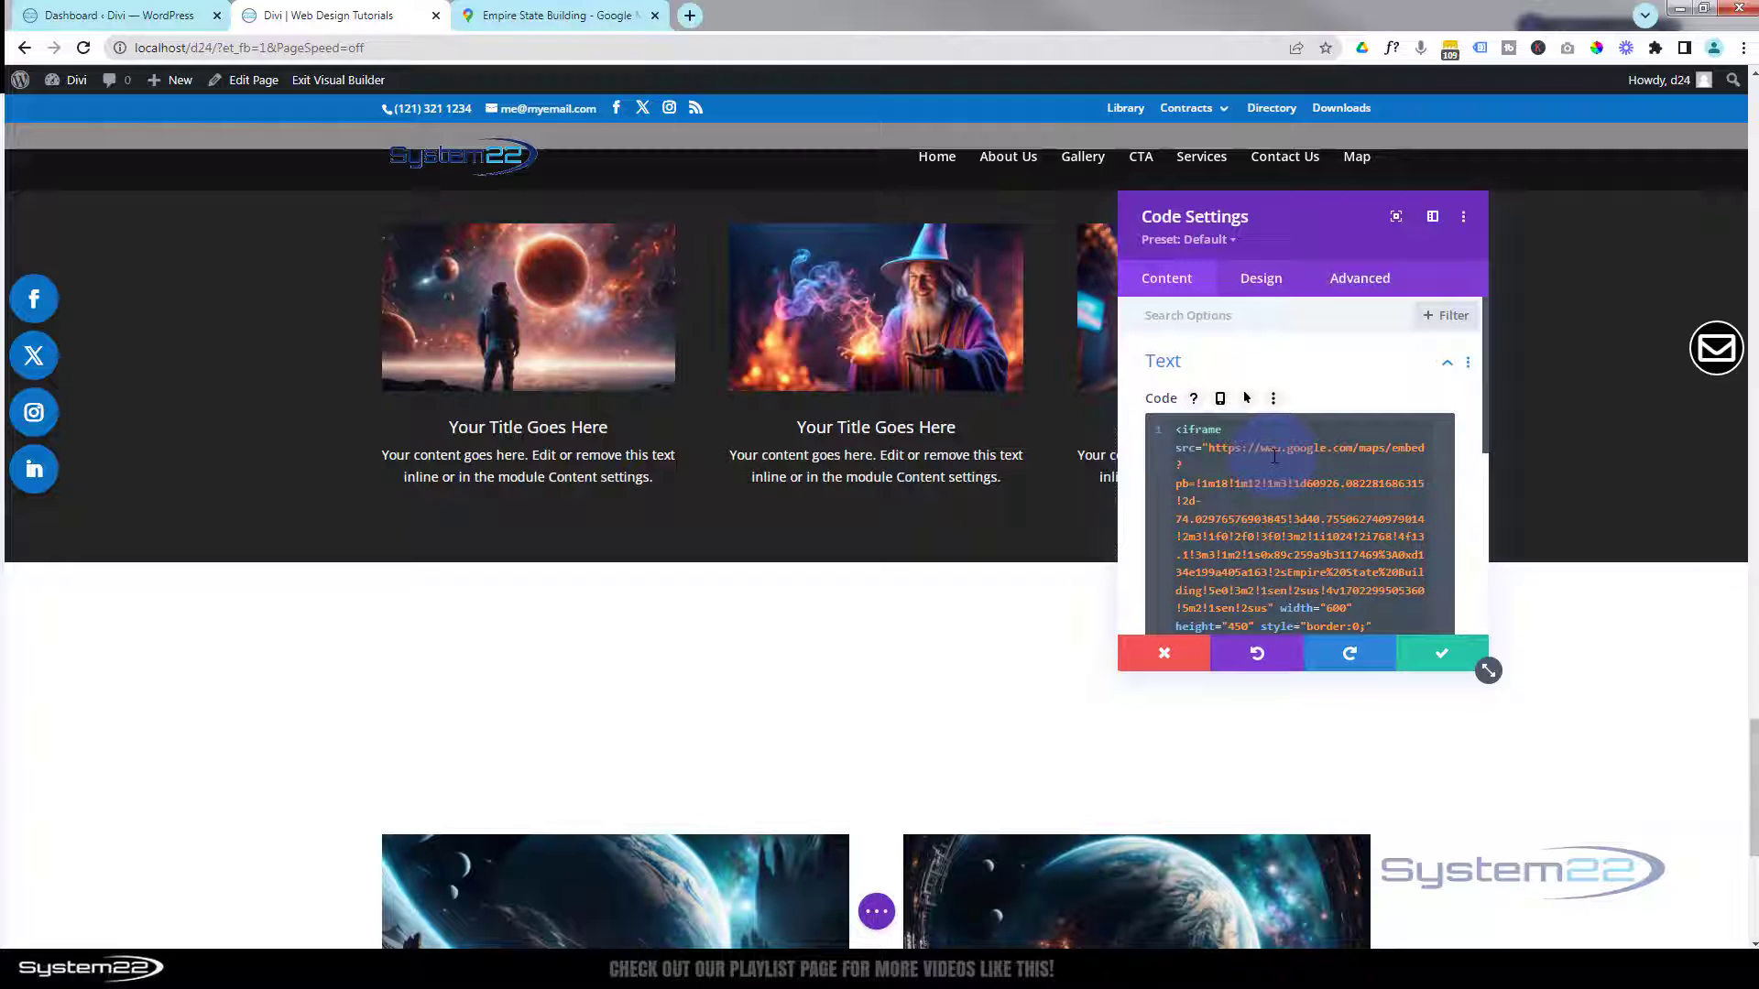
drag(1295, 240, 890, 205)
click(1084, 636)
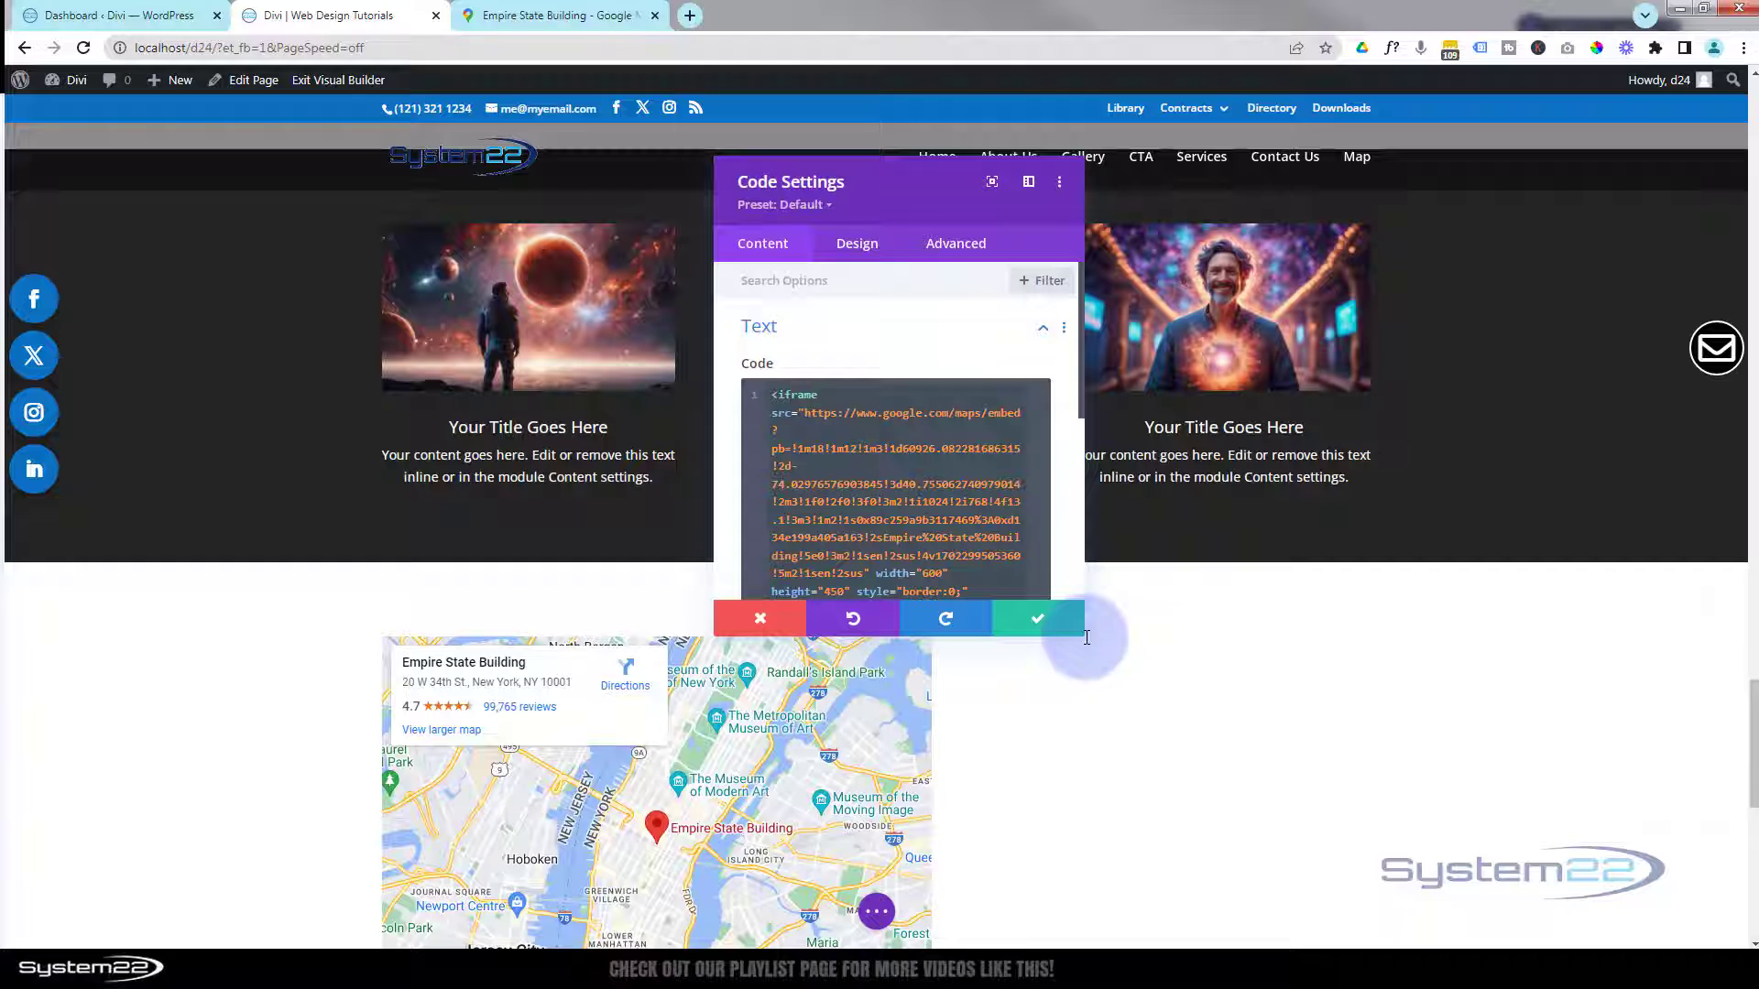
Step: Widen the Code Settings window and move it beside the embedded map so the map and full iframe code are both visible
drag(1084, 635, 1305, 583)
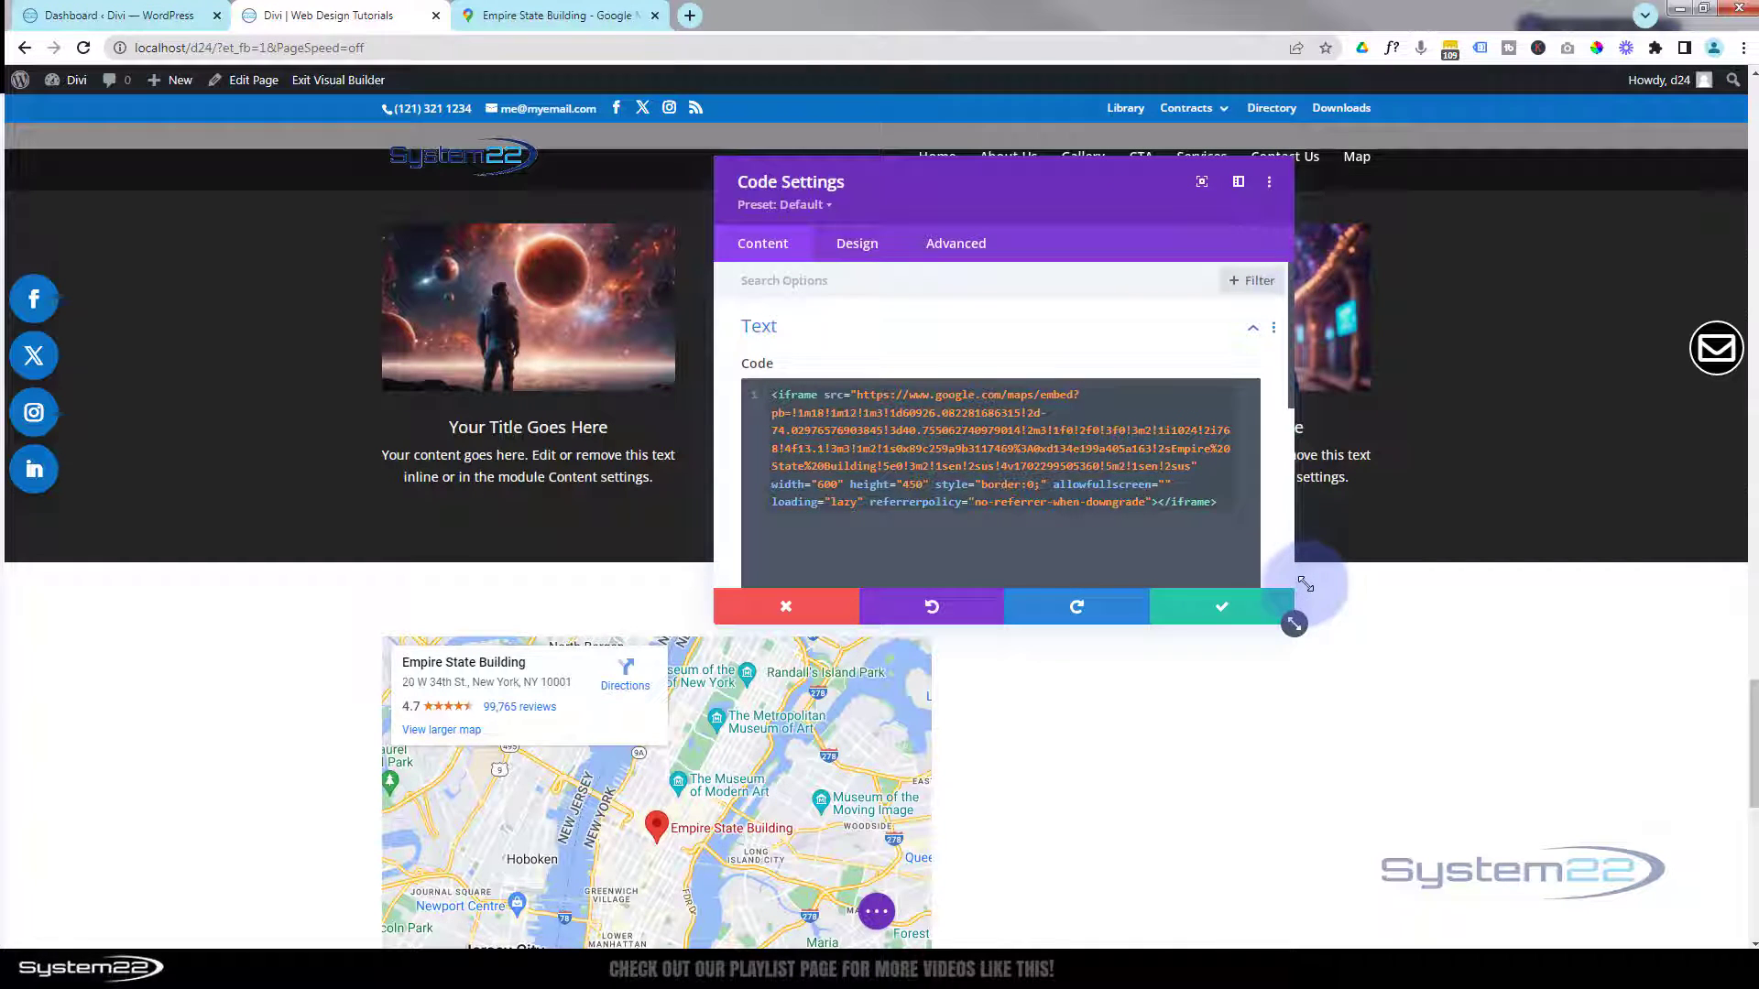
drag(1025, 221, 1290, 341)
scroll(778, 373, down, 4)
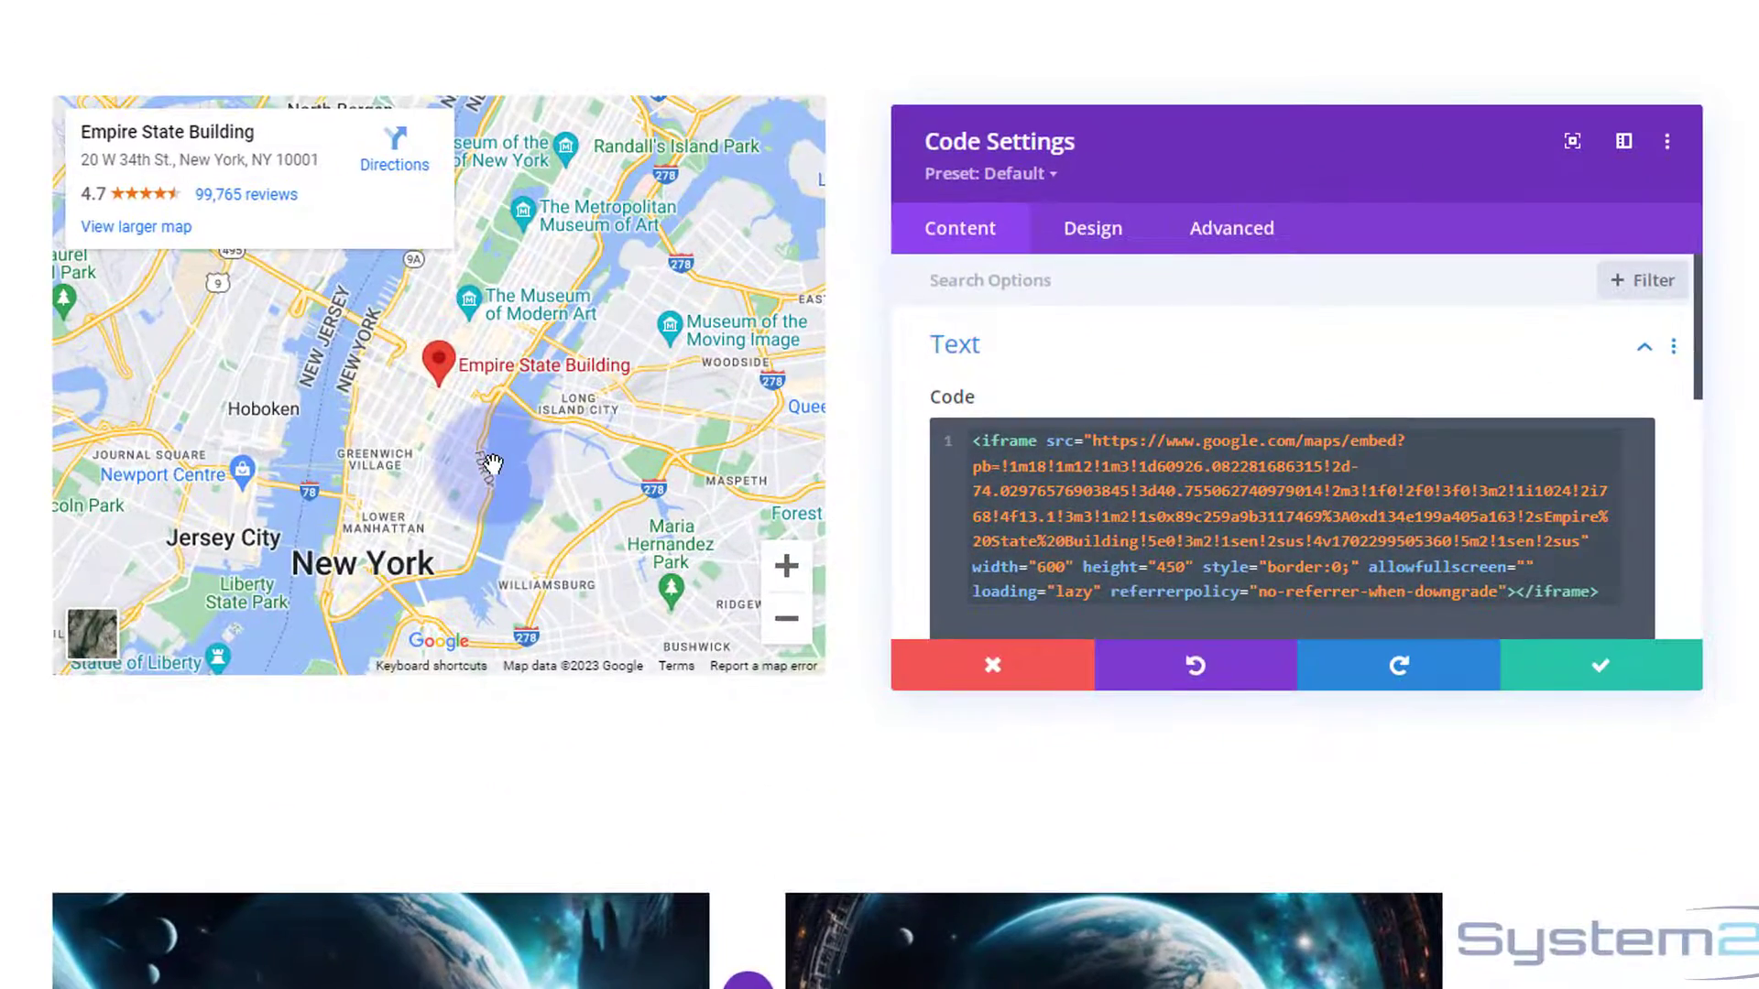
Step: Zoom out the embedded live map around the Empire State Building marker to test its interactivity
scroll(490, 465, down, 2)
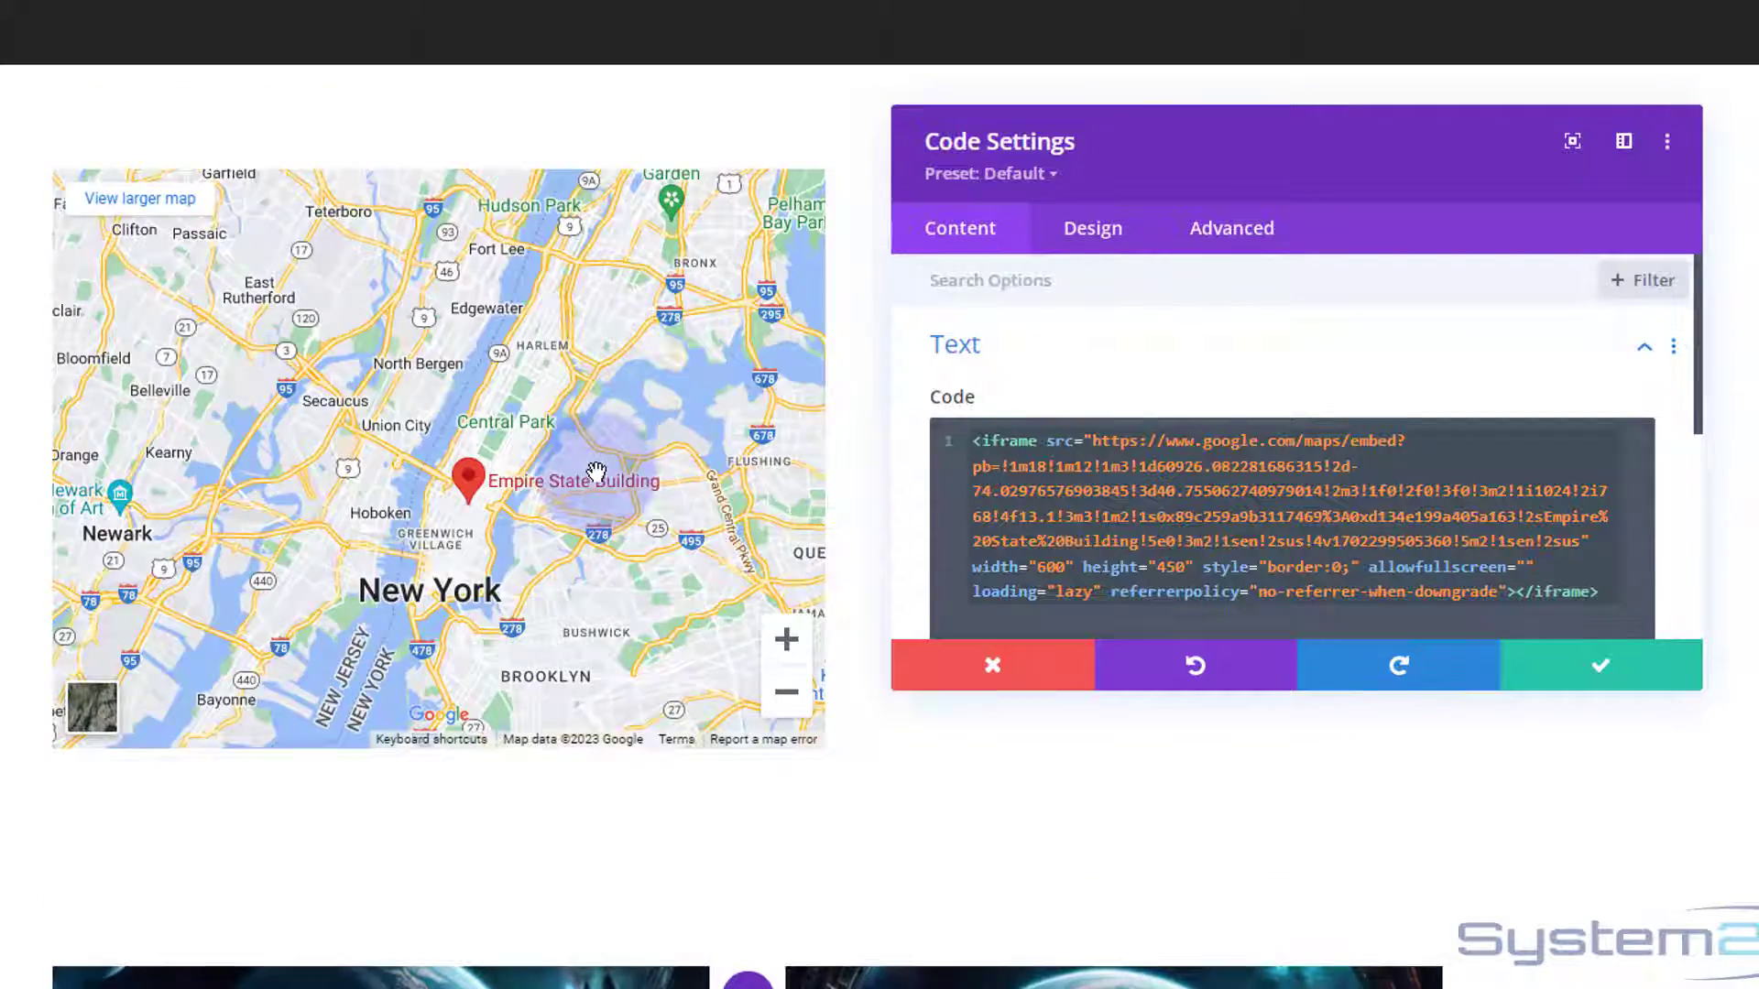
scroll(596, 472, down, 2)
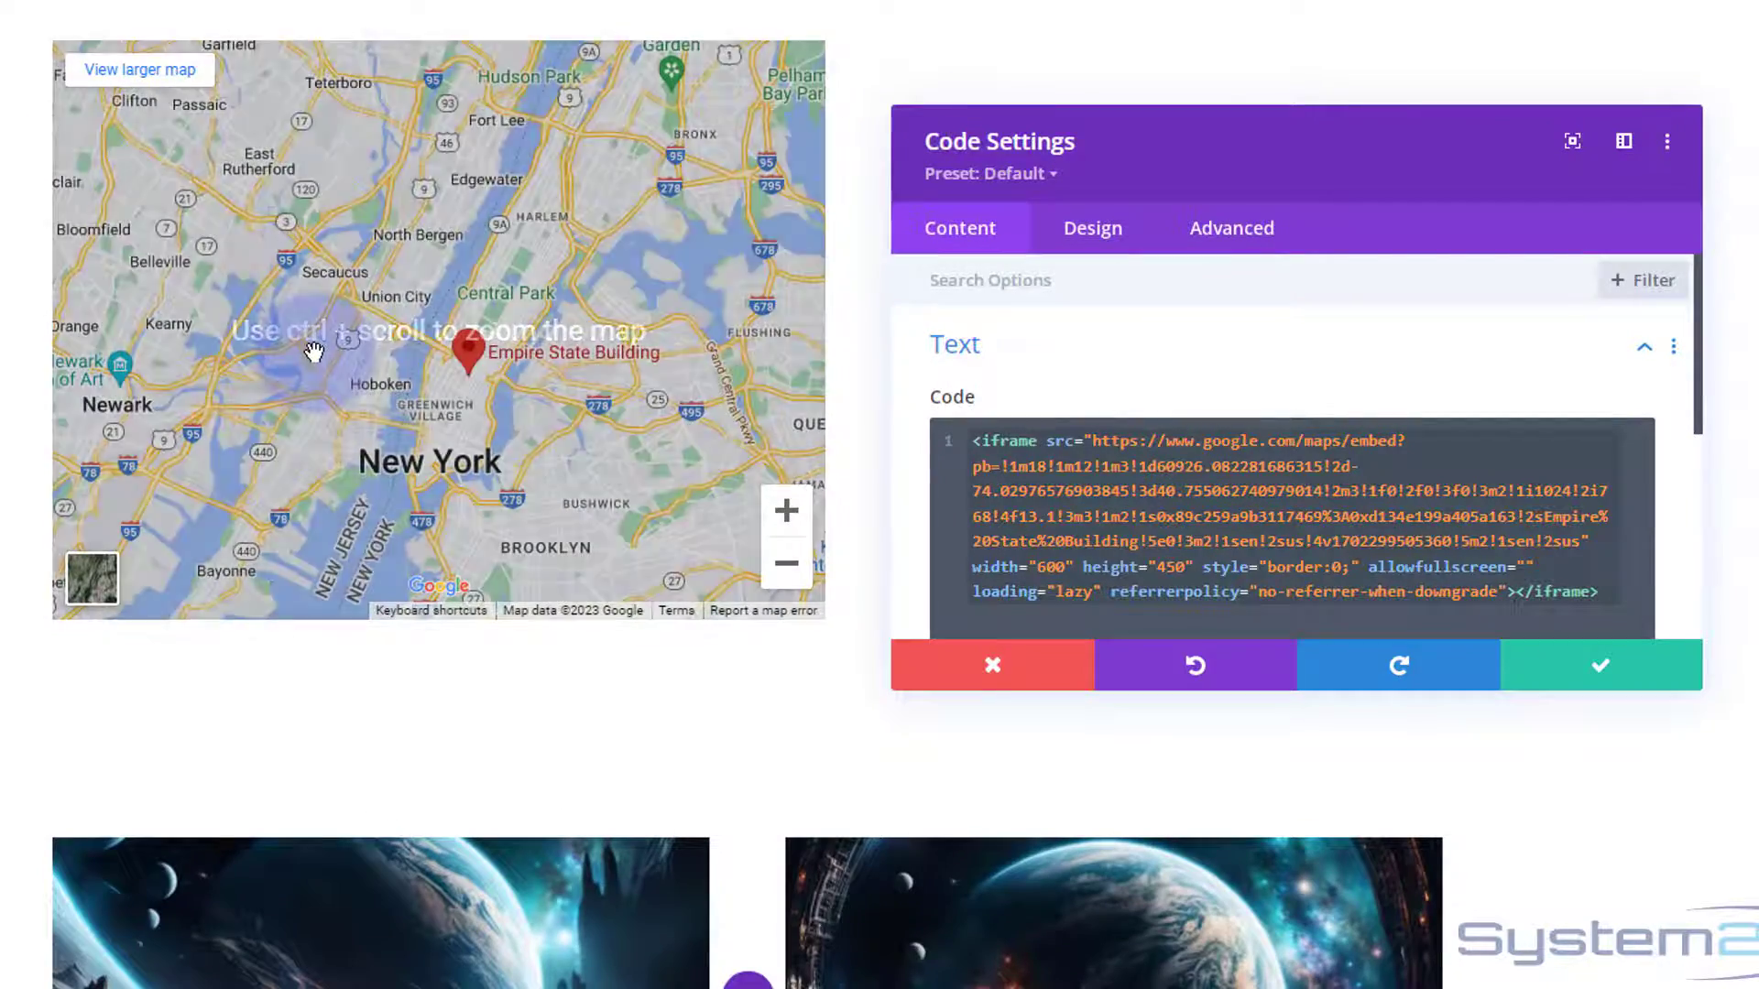
scroll(312, 388, down, 2)
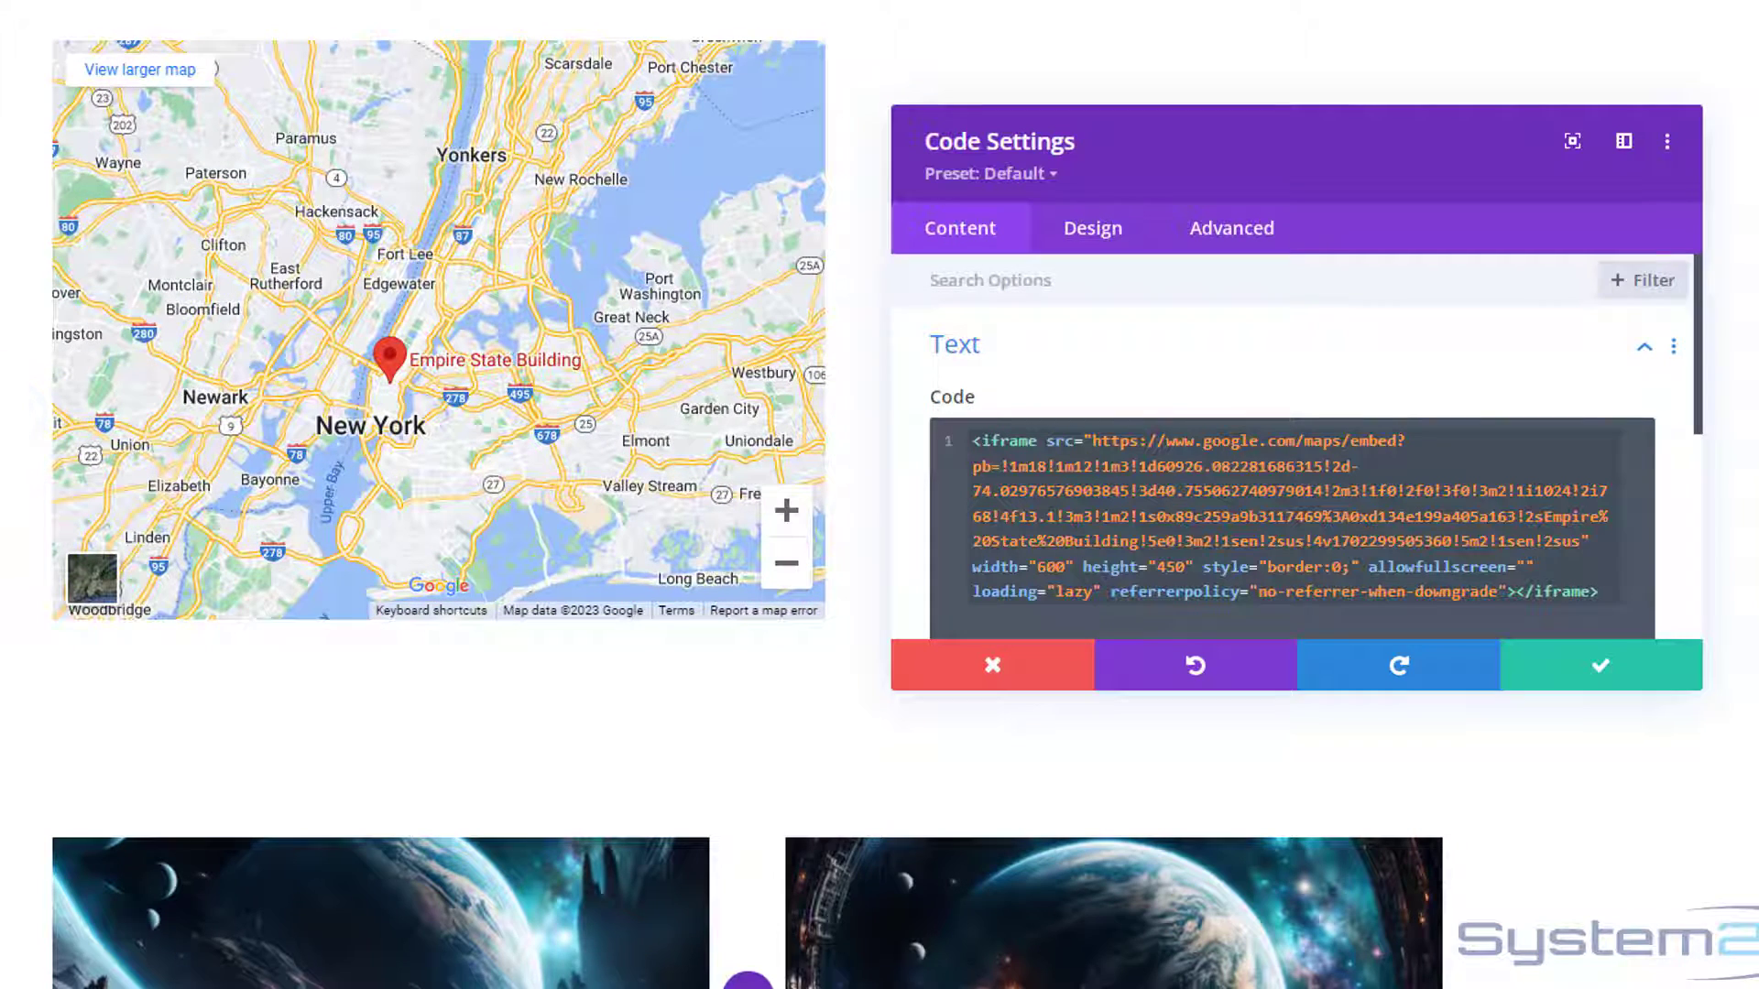
scroll(440, 495, up, 4)
scroll(439, 495, down, 2)
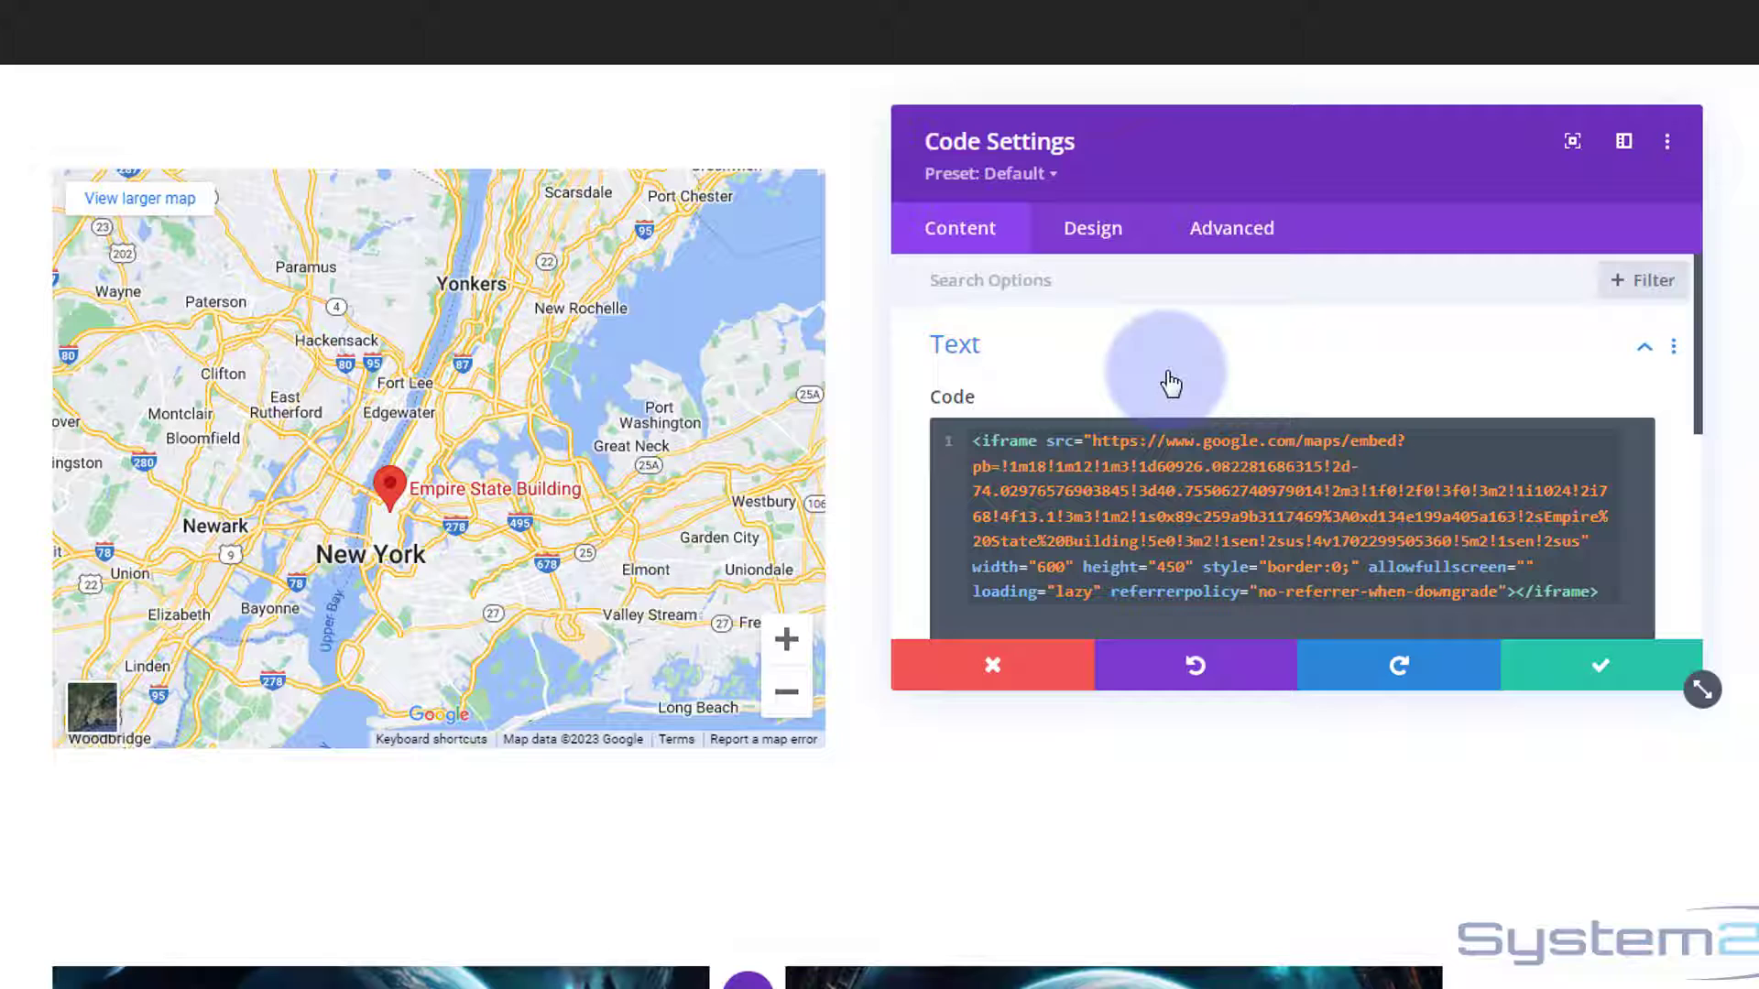
Step: Open the Filters options in the Code module's design settings
click(1102, 248)
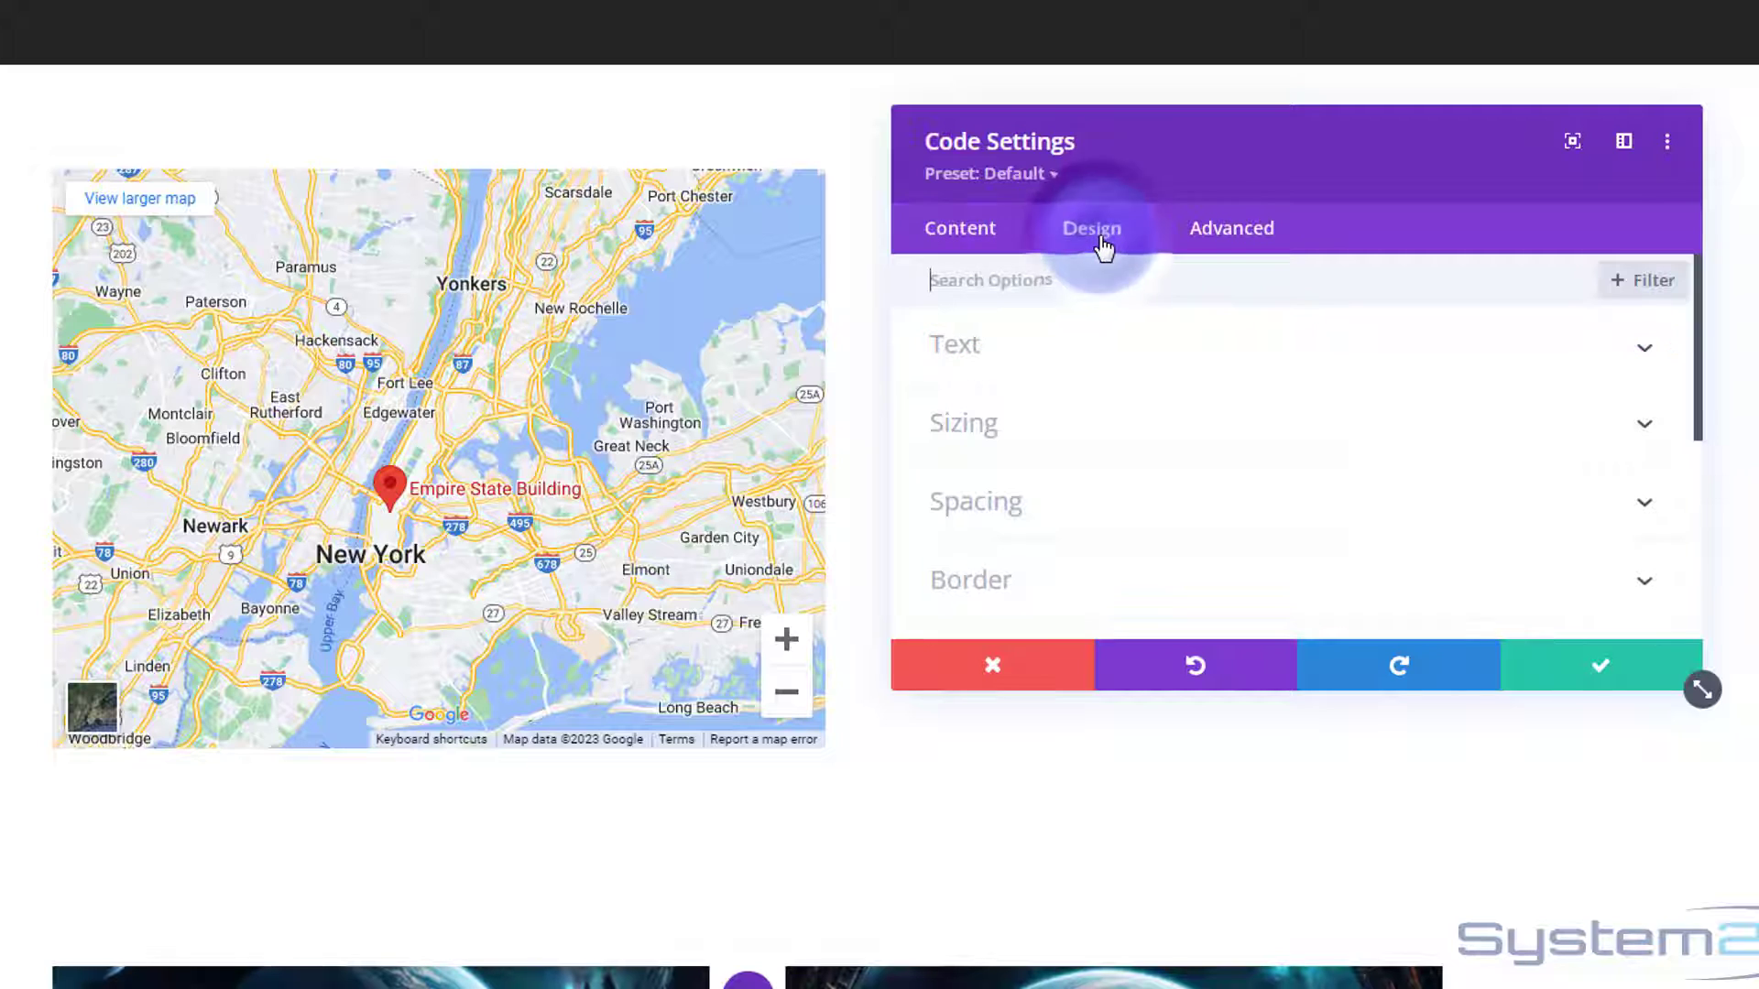
scroll(1247, 360, down, 3)
scroll(1246, 360, down, 2)
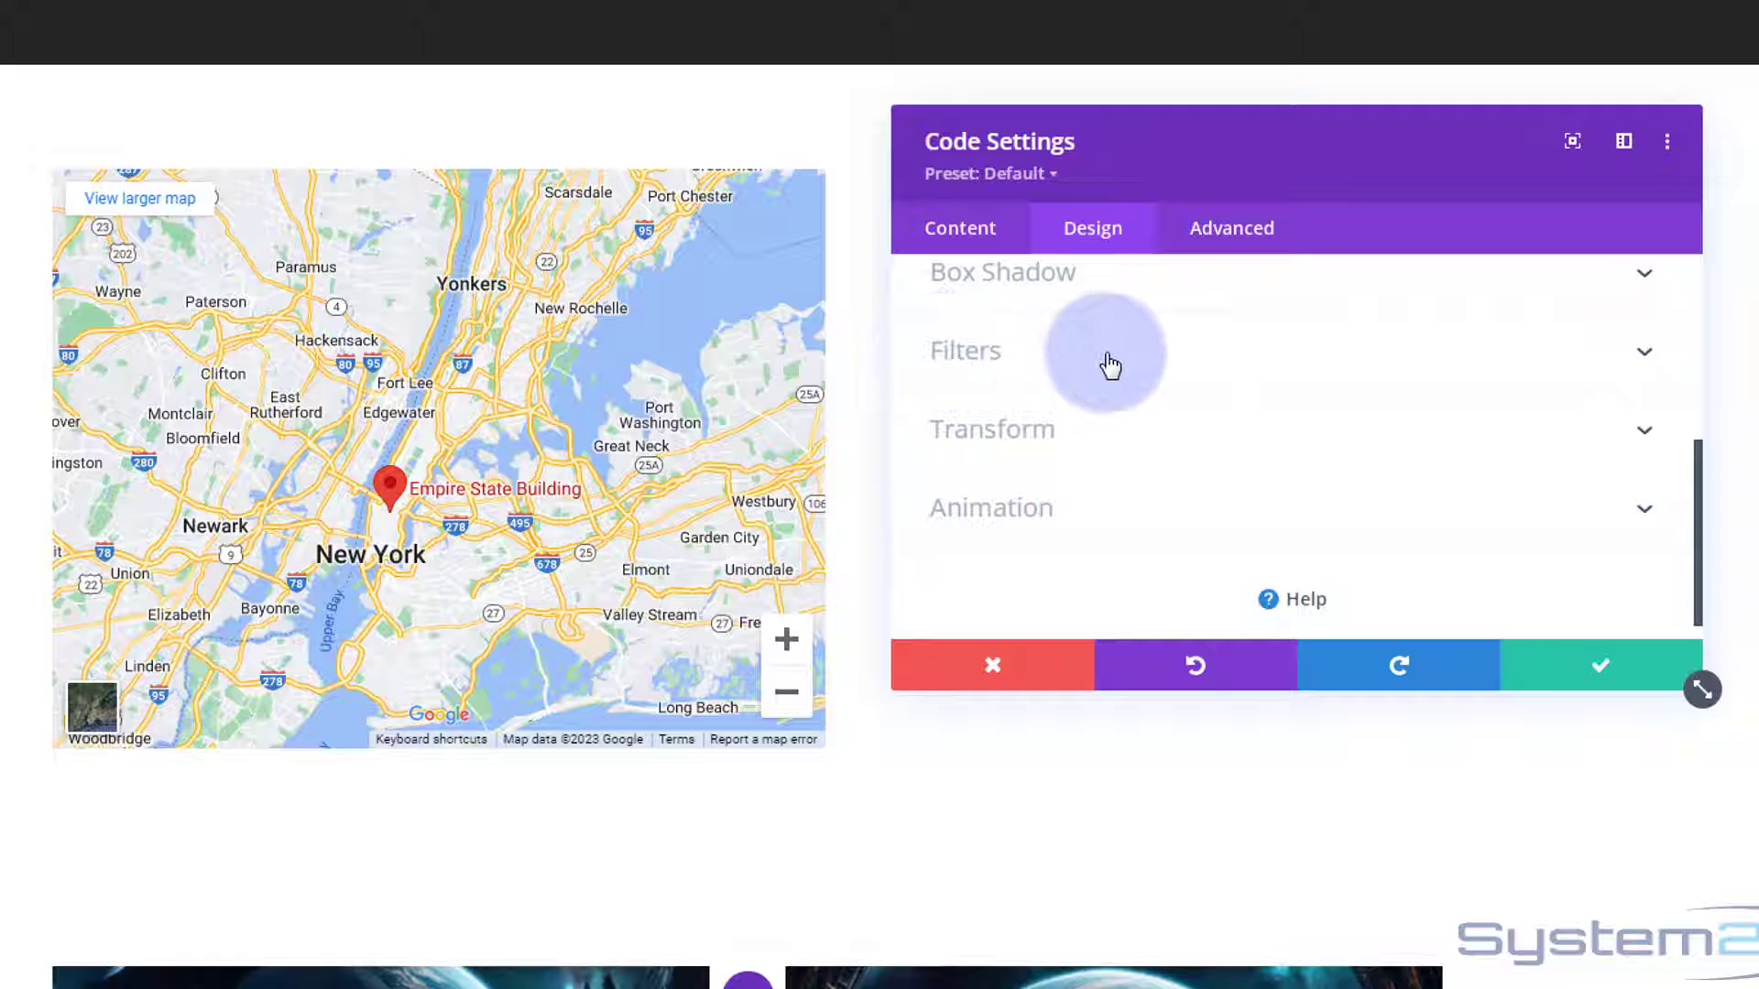
click(1118, 361)
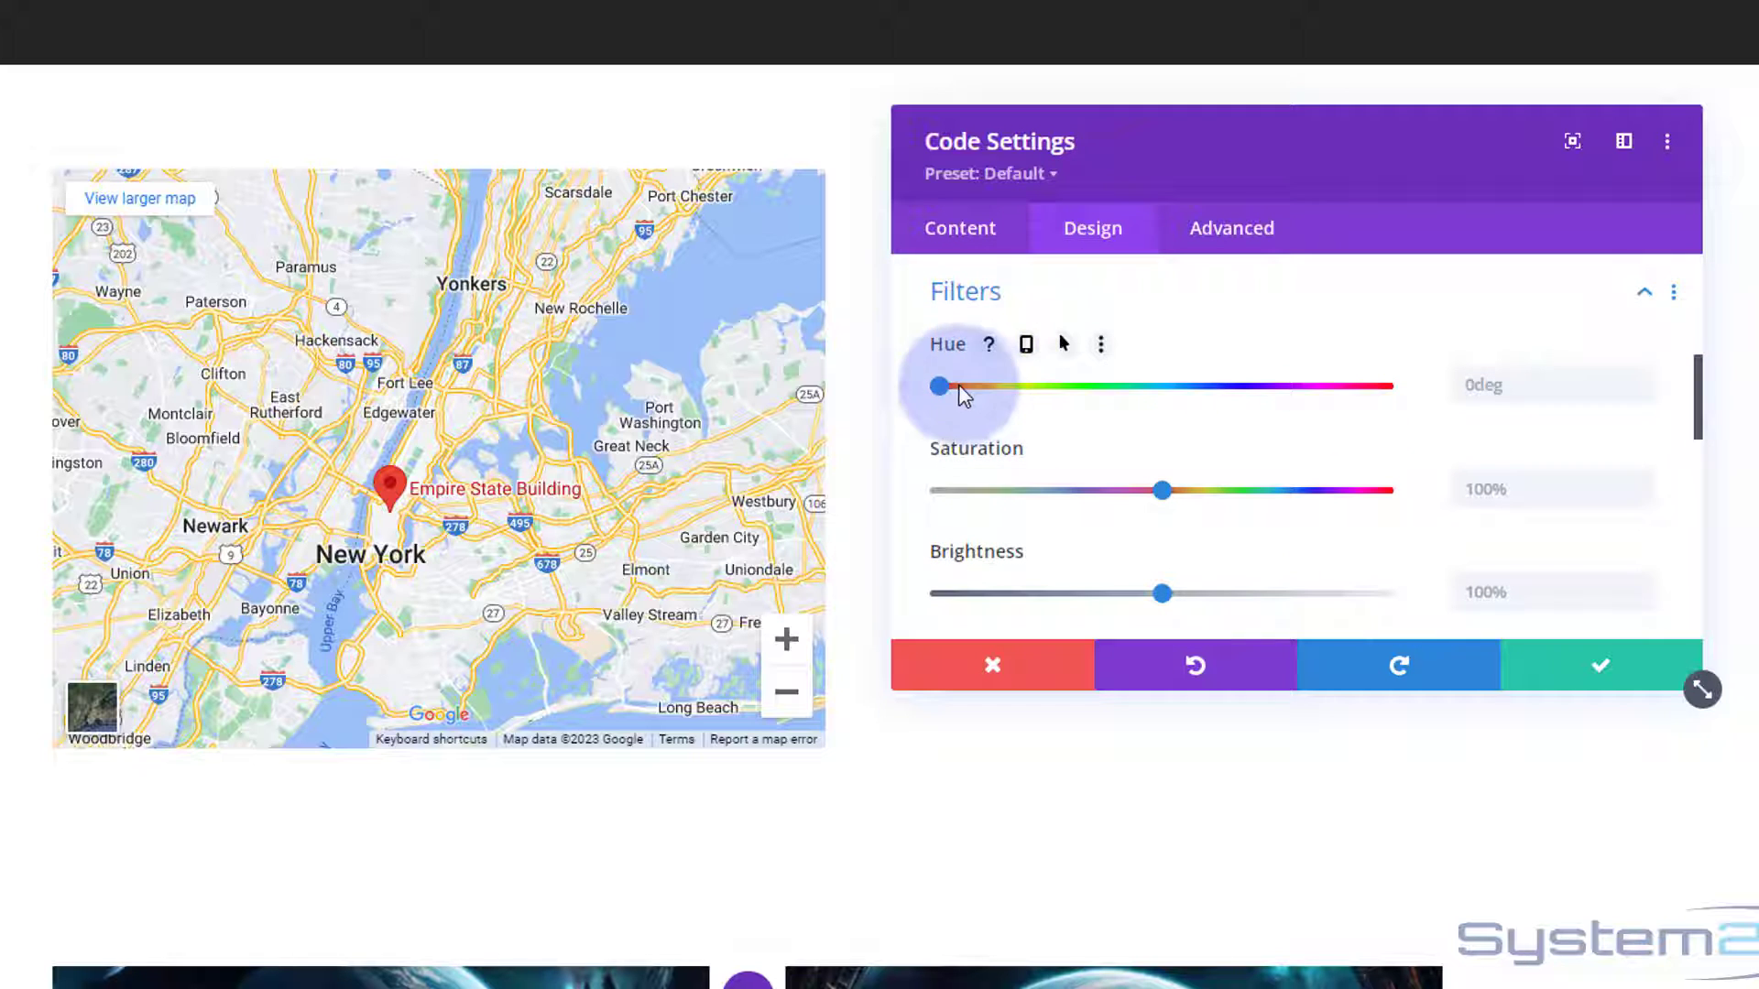
Step: Try the map's hue at 162 degrees and its saturation at 0%, restoring them to 0 degrees and 100%
drag(939, 386, 1149, 383)
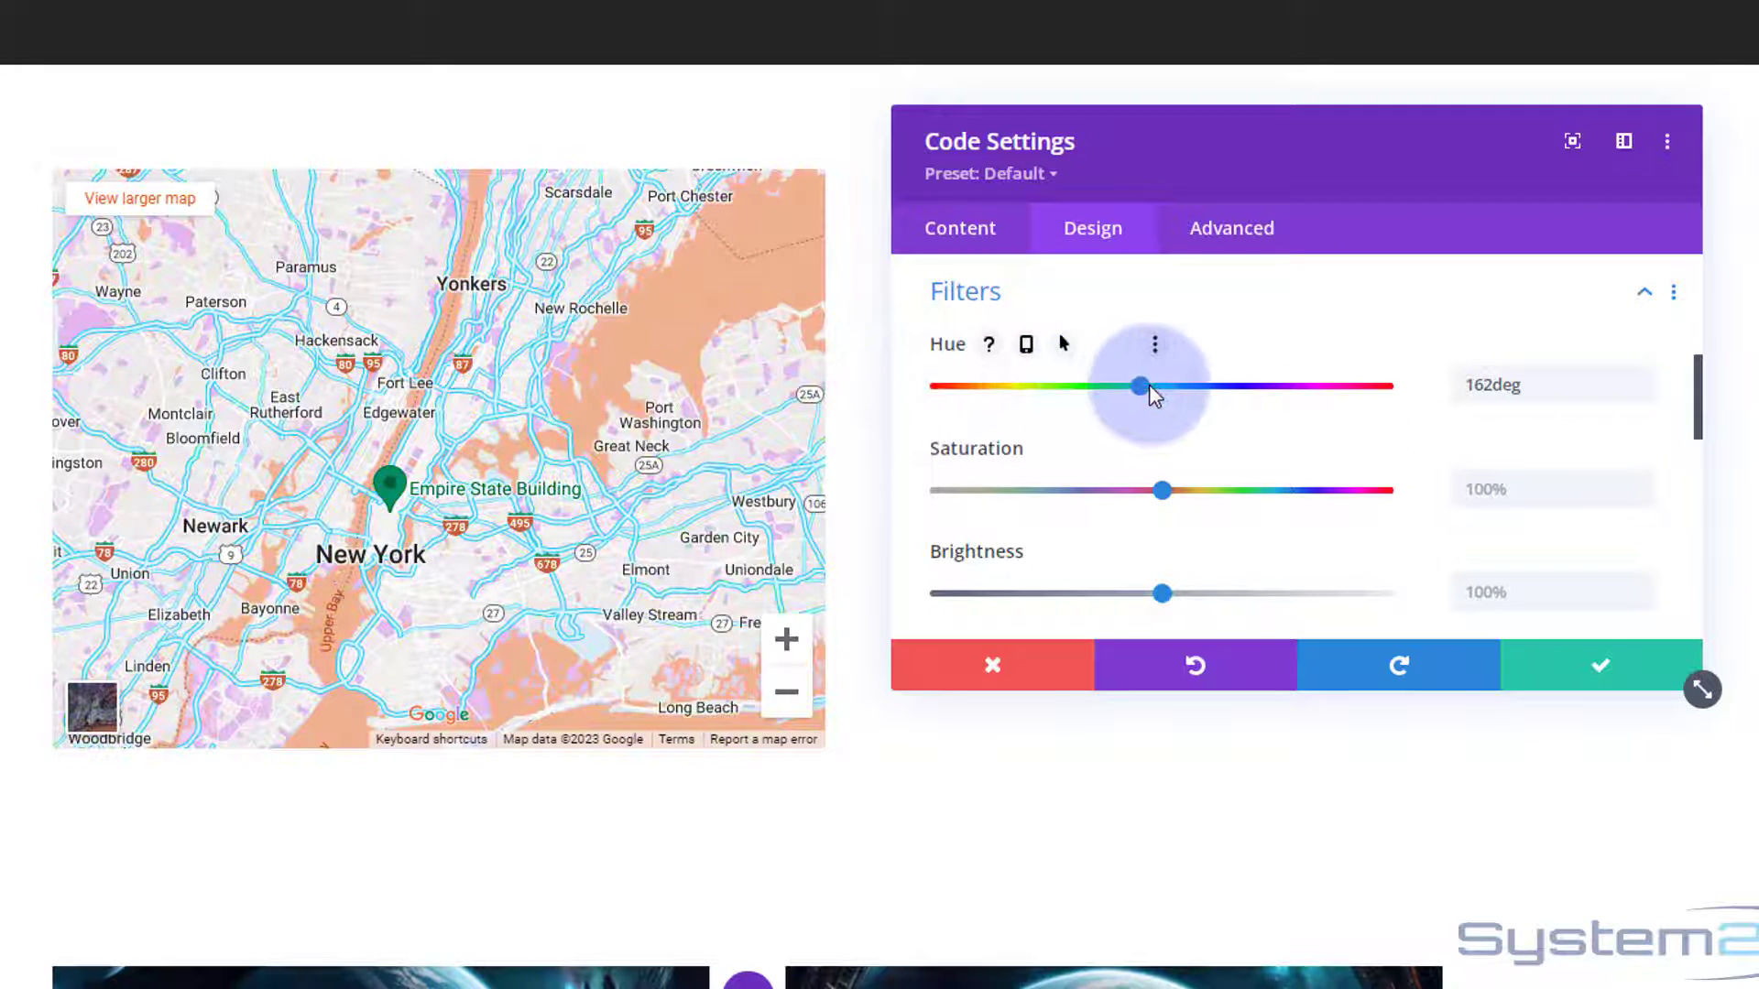
drag(975, 388, 871, 389)
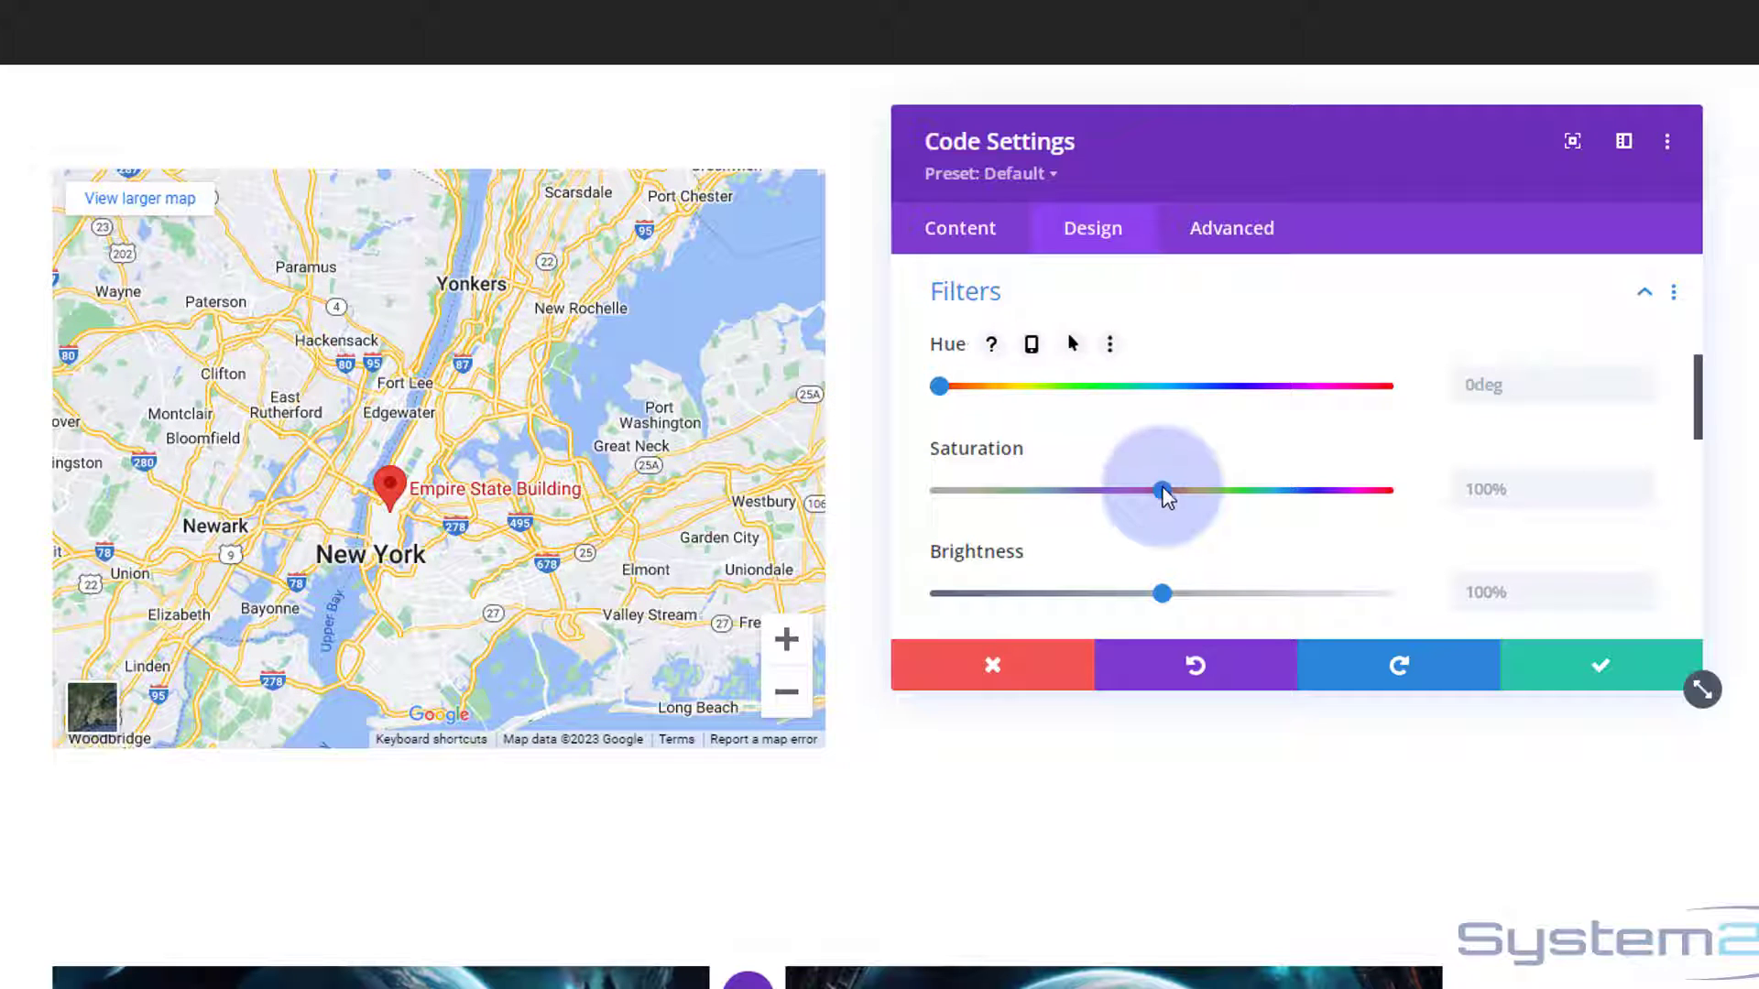
drag(1165, 490, 931, 490)
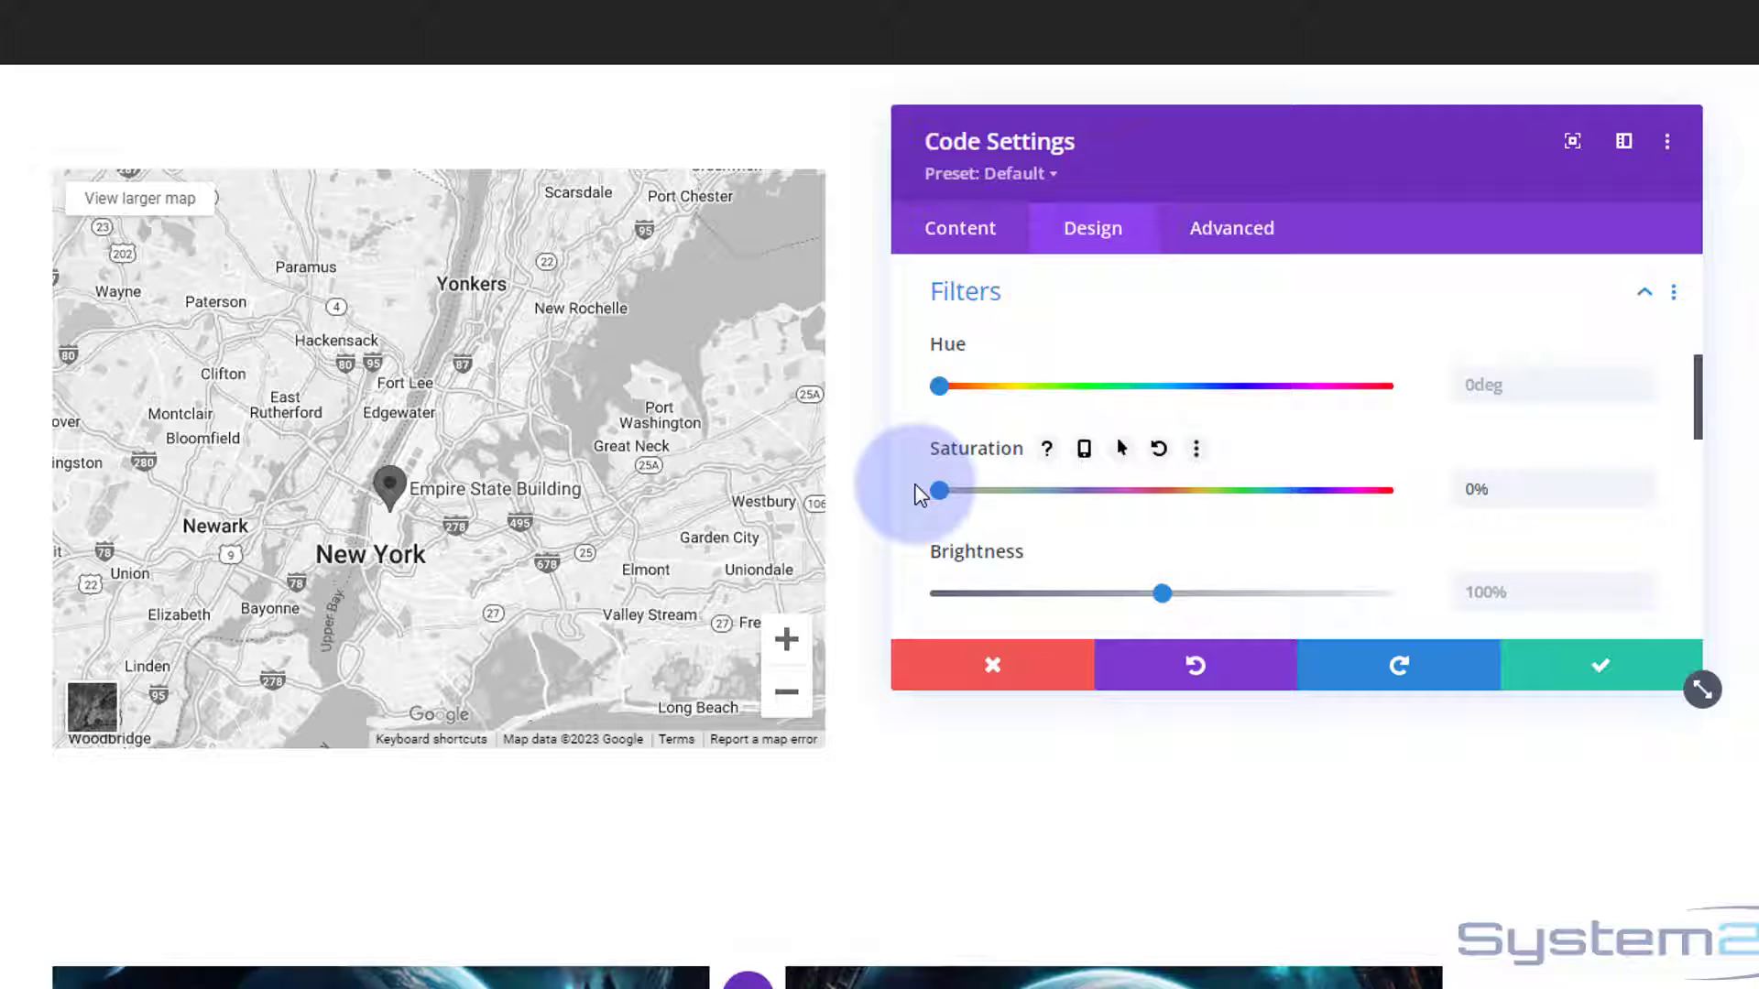
drag(1060, 491, 1136, 487)
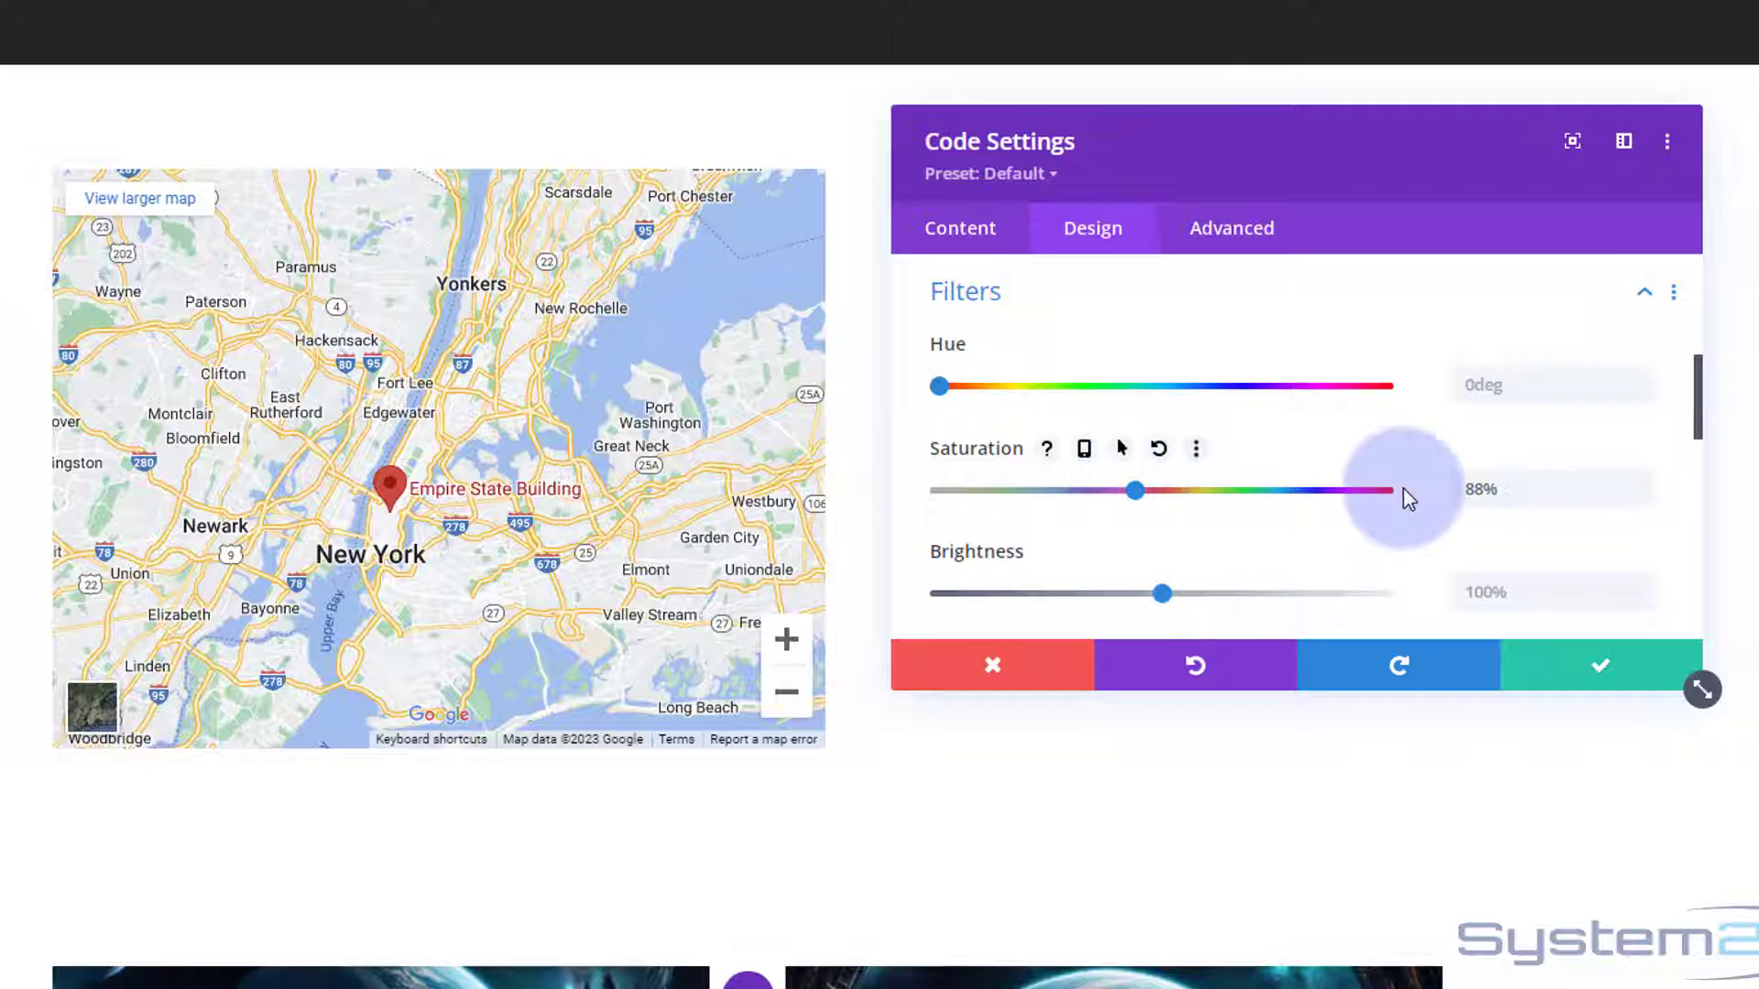
drag(1524, 486, 1433, 490)
text(100)
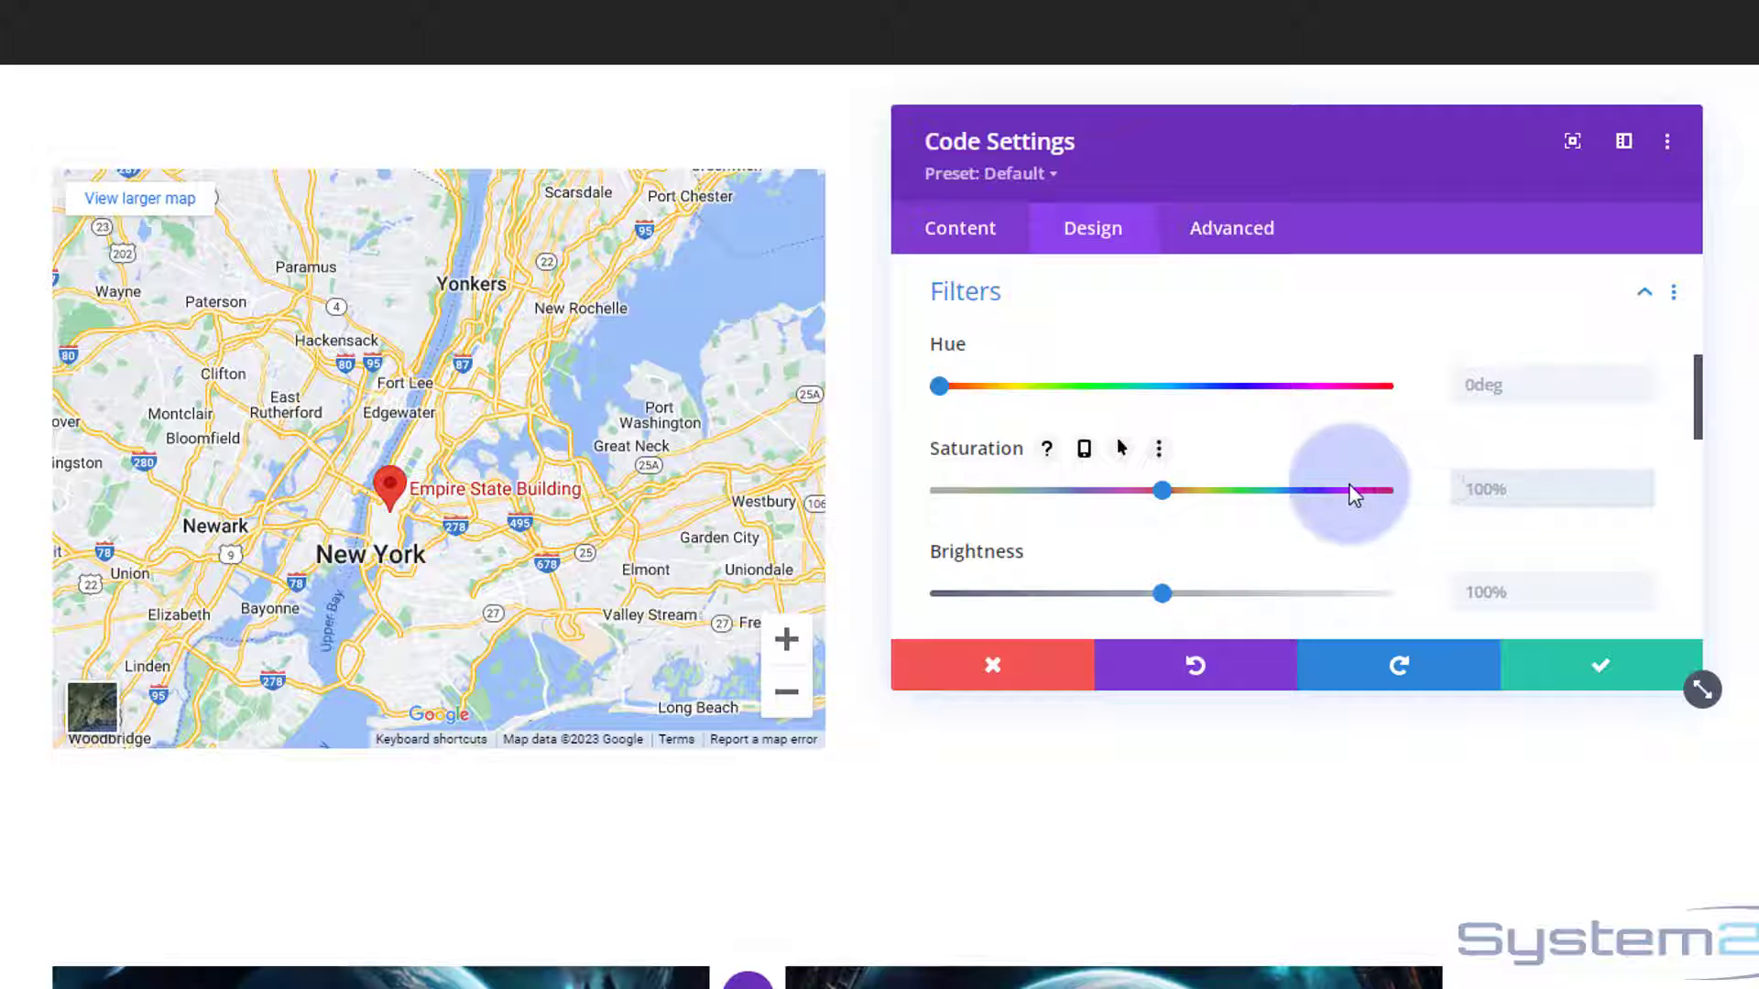
Step: Try the map's contrast at 82% and clear the value to restore the default
scroll(1319, 487, down, 2)
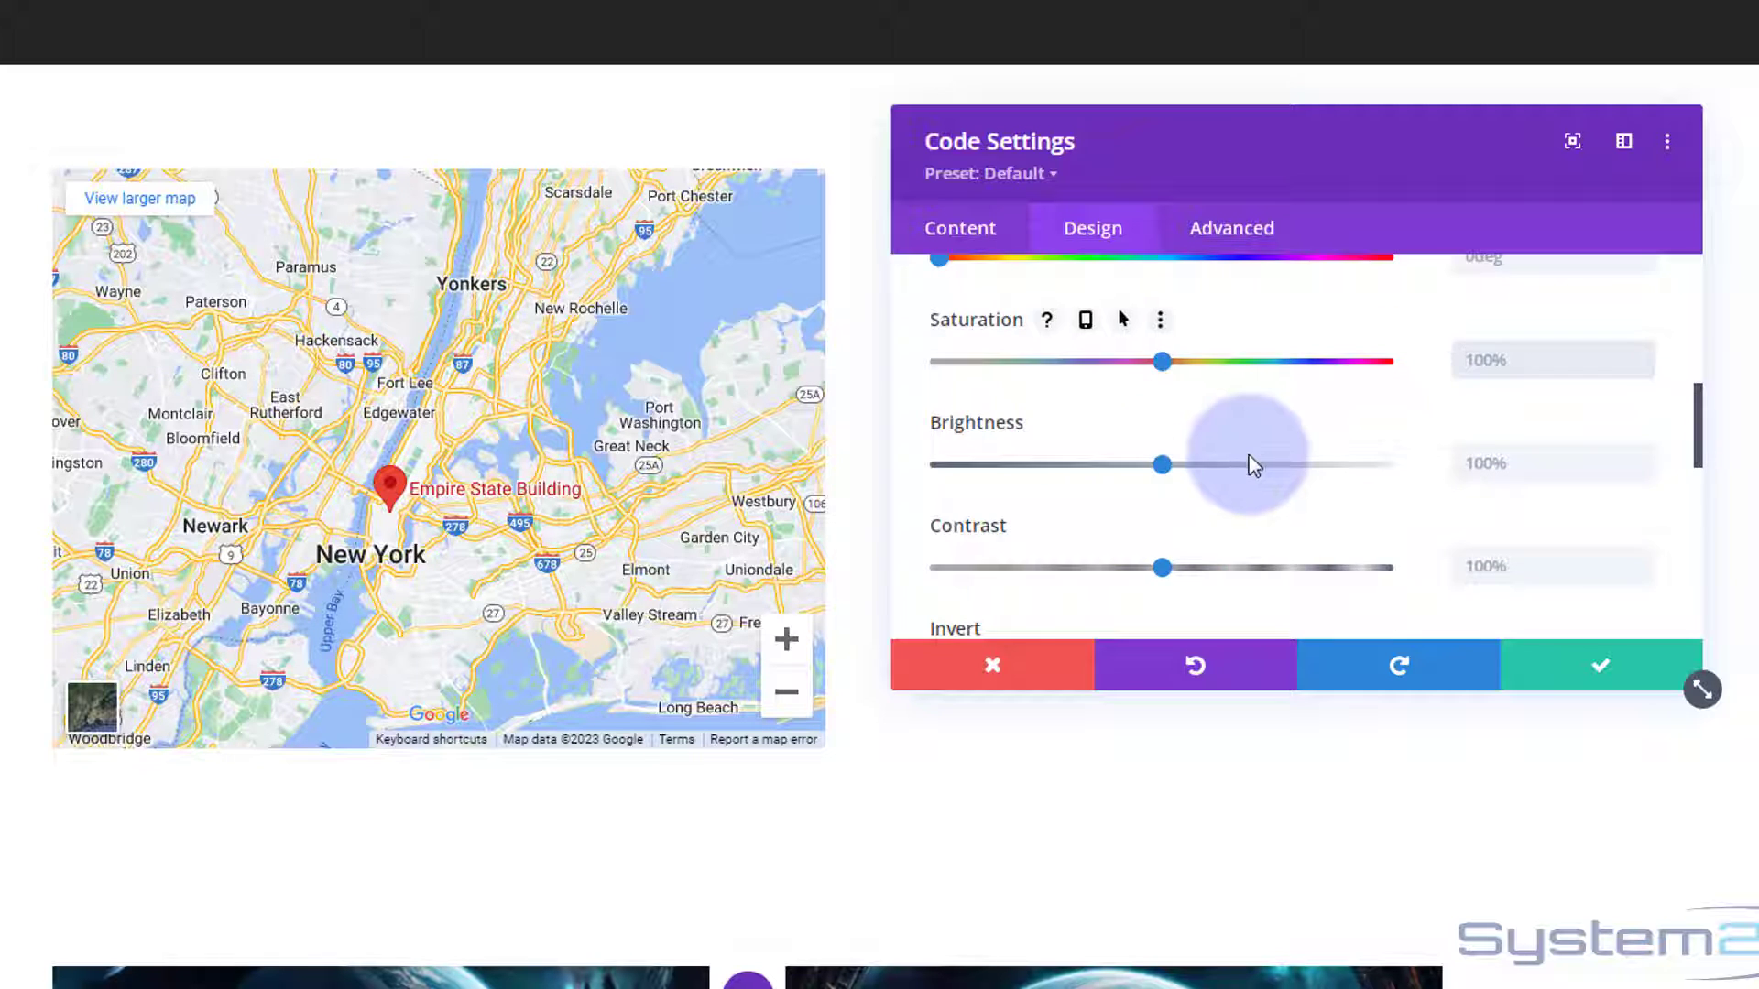
scroll(1253, 466, down, 2)
mouse_move(1161, 437)
mouse_down()
mouse_move(1311, 446)
mouse_move(1063, 434)
mouse_move(1140, 444)
mouse_up()
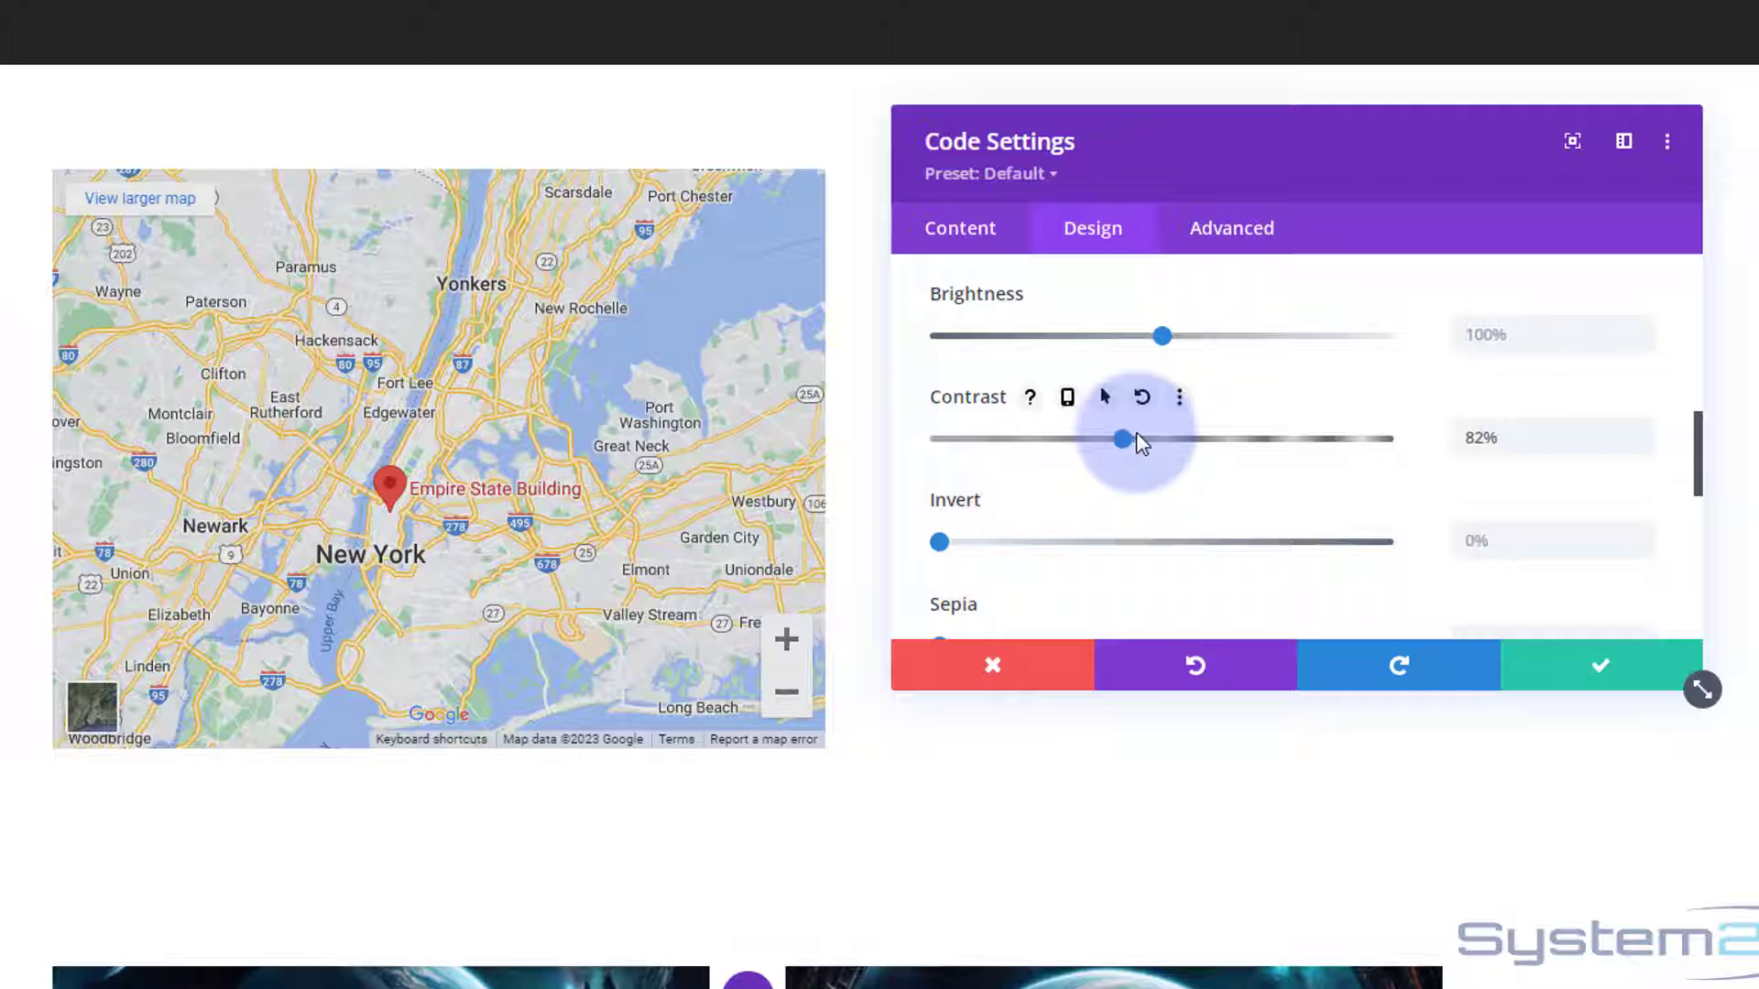
double_click(1507, 437)
key(BackSpace)
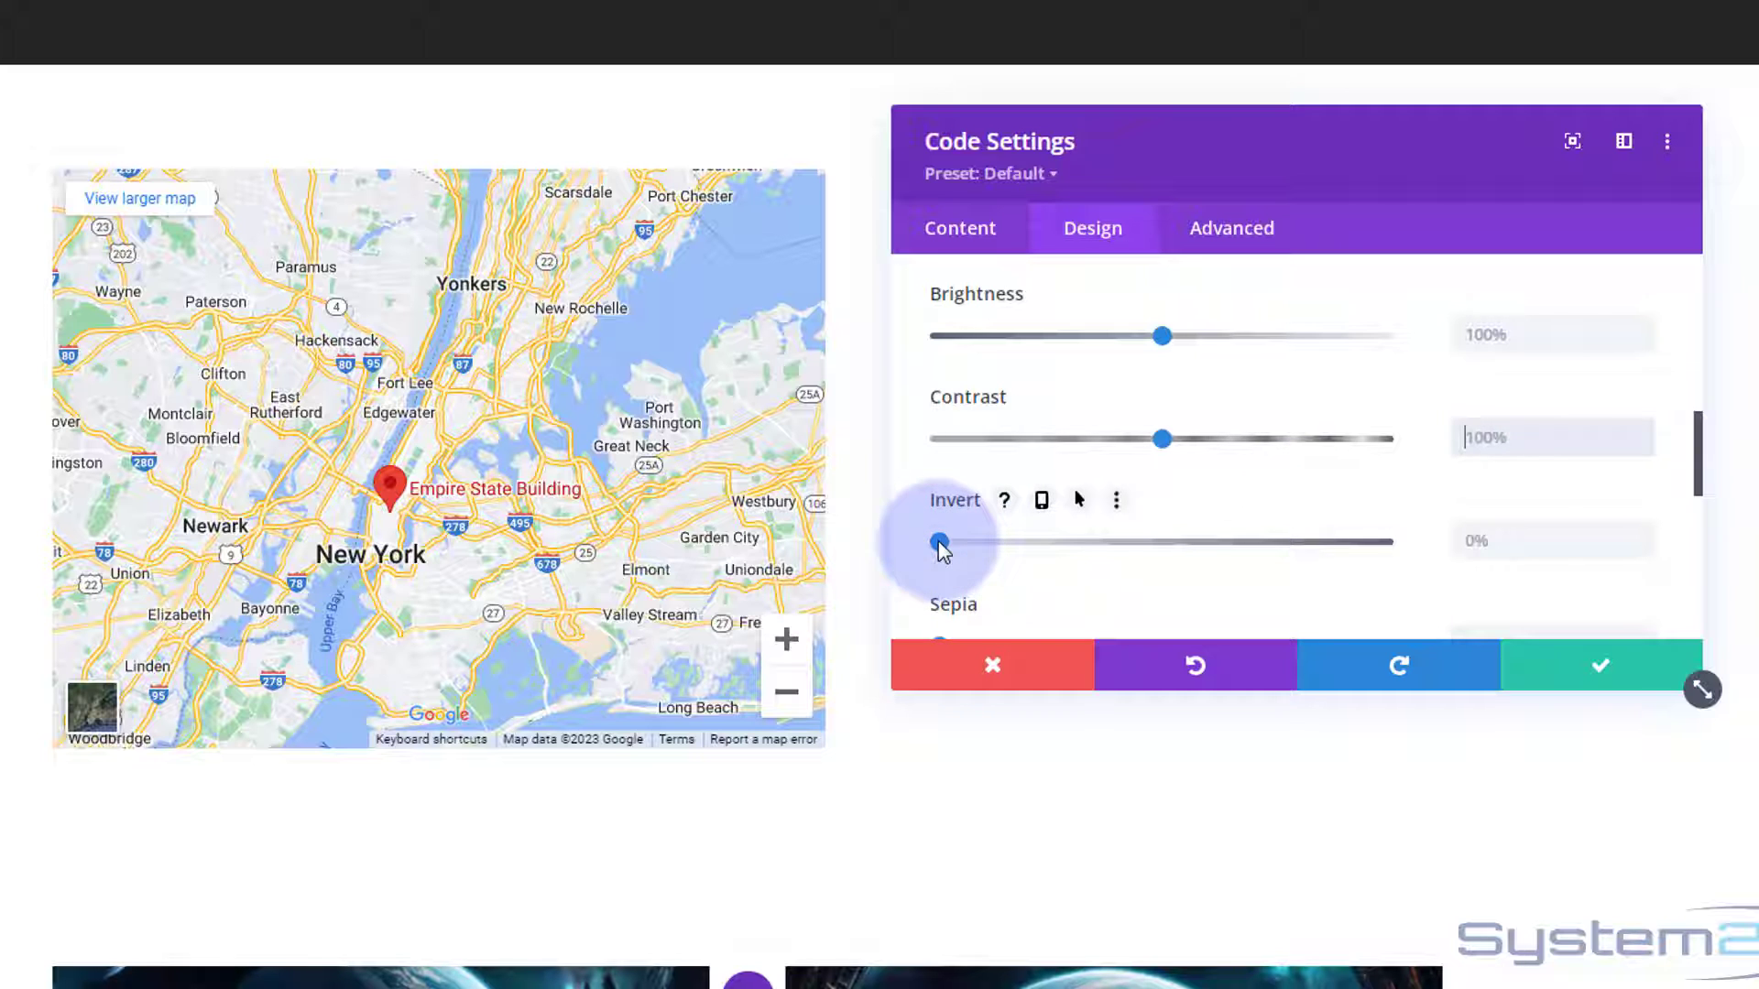
Step: Try the map's Invert filter at 100% and clear the value to restore the default
drag(944, 542, 1436, 560)
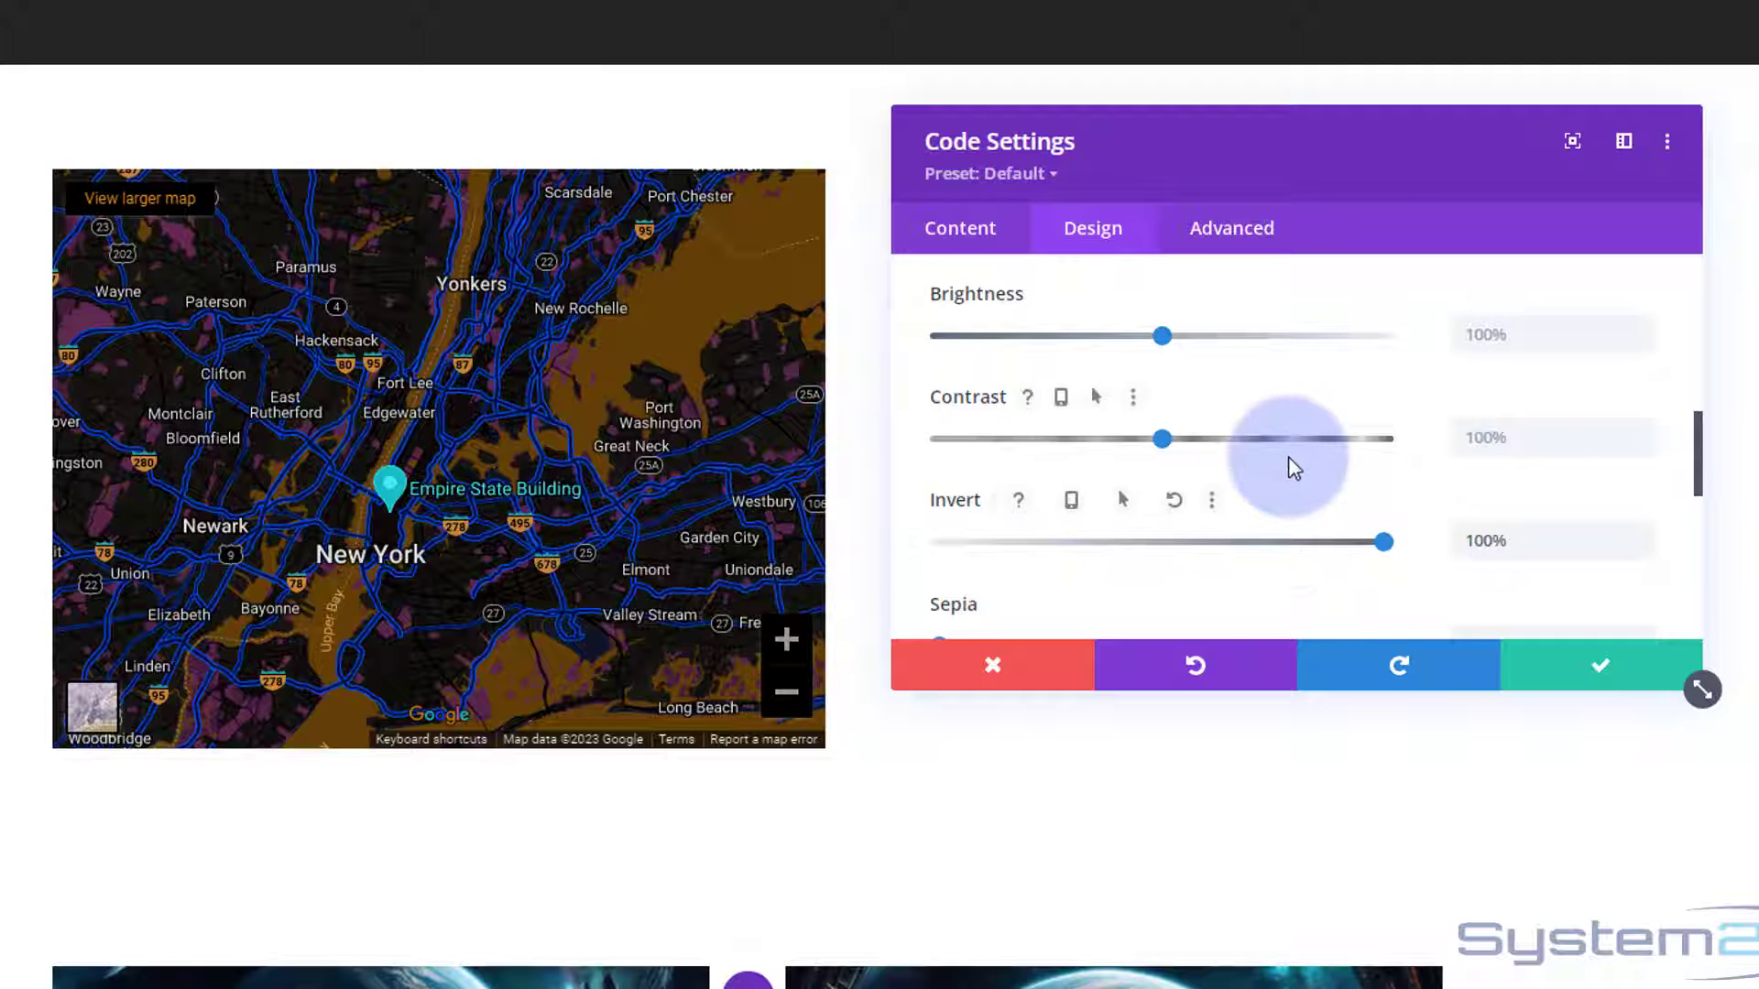
scroll(1081, 490, down, 2)
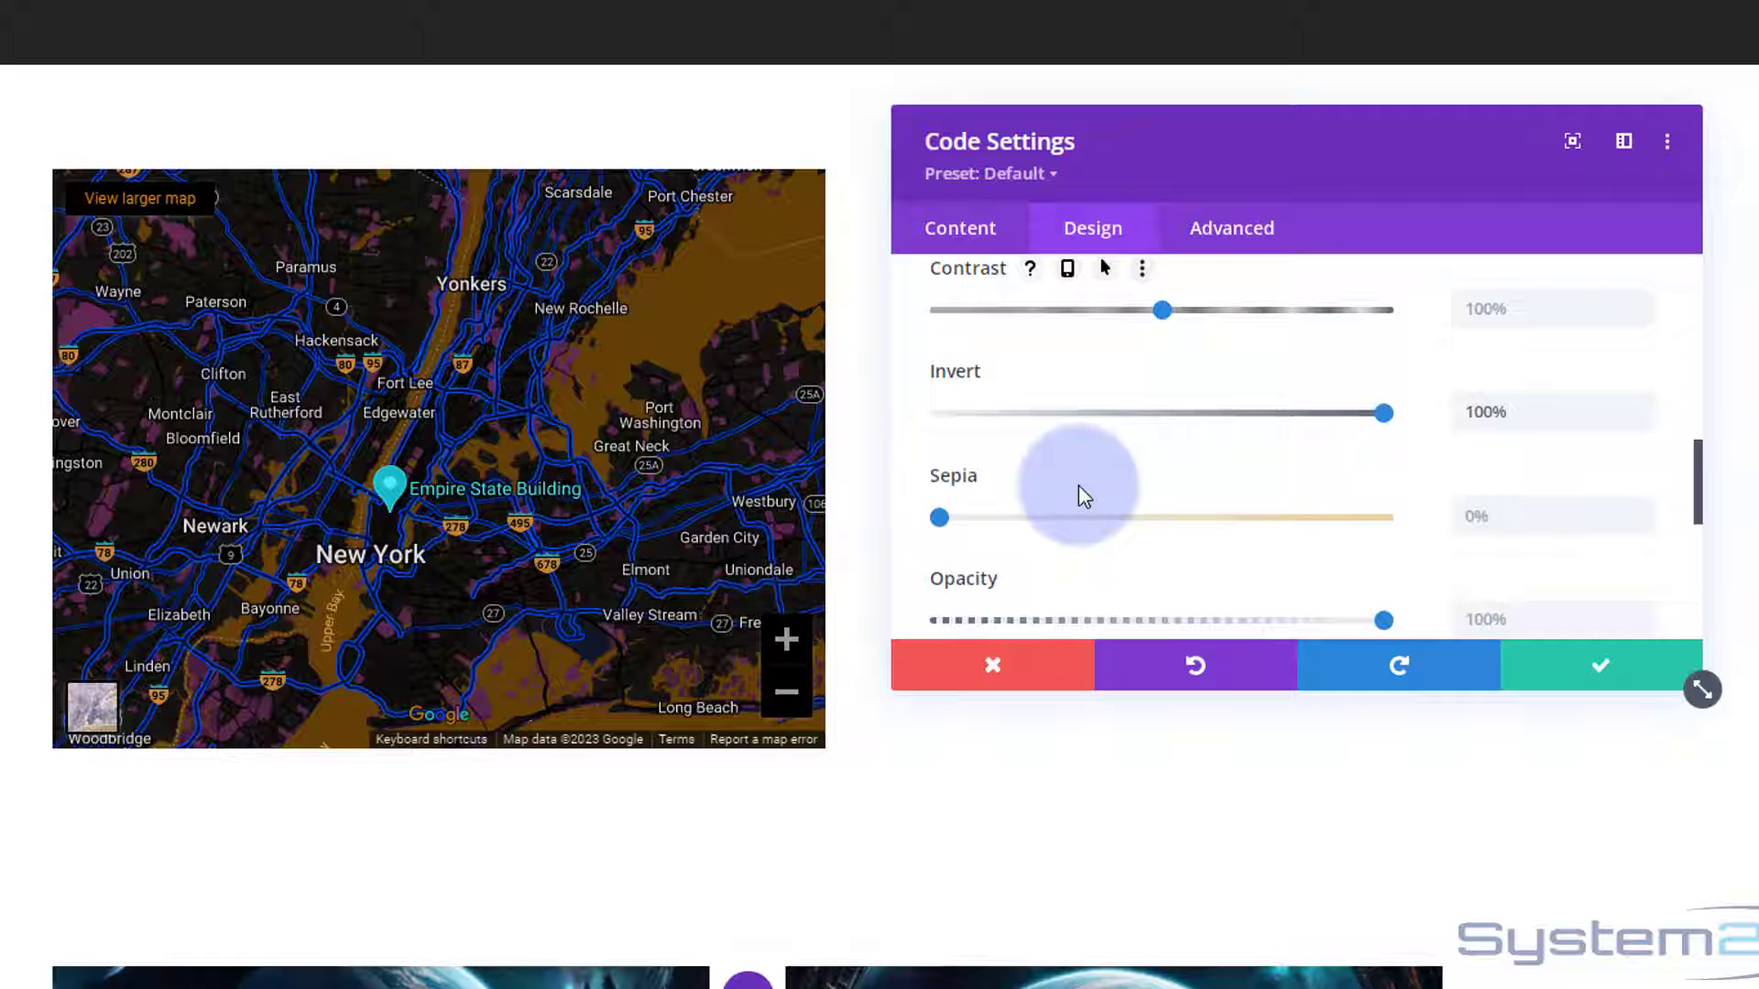
drag(1519, 412, 1436, 415)
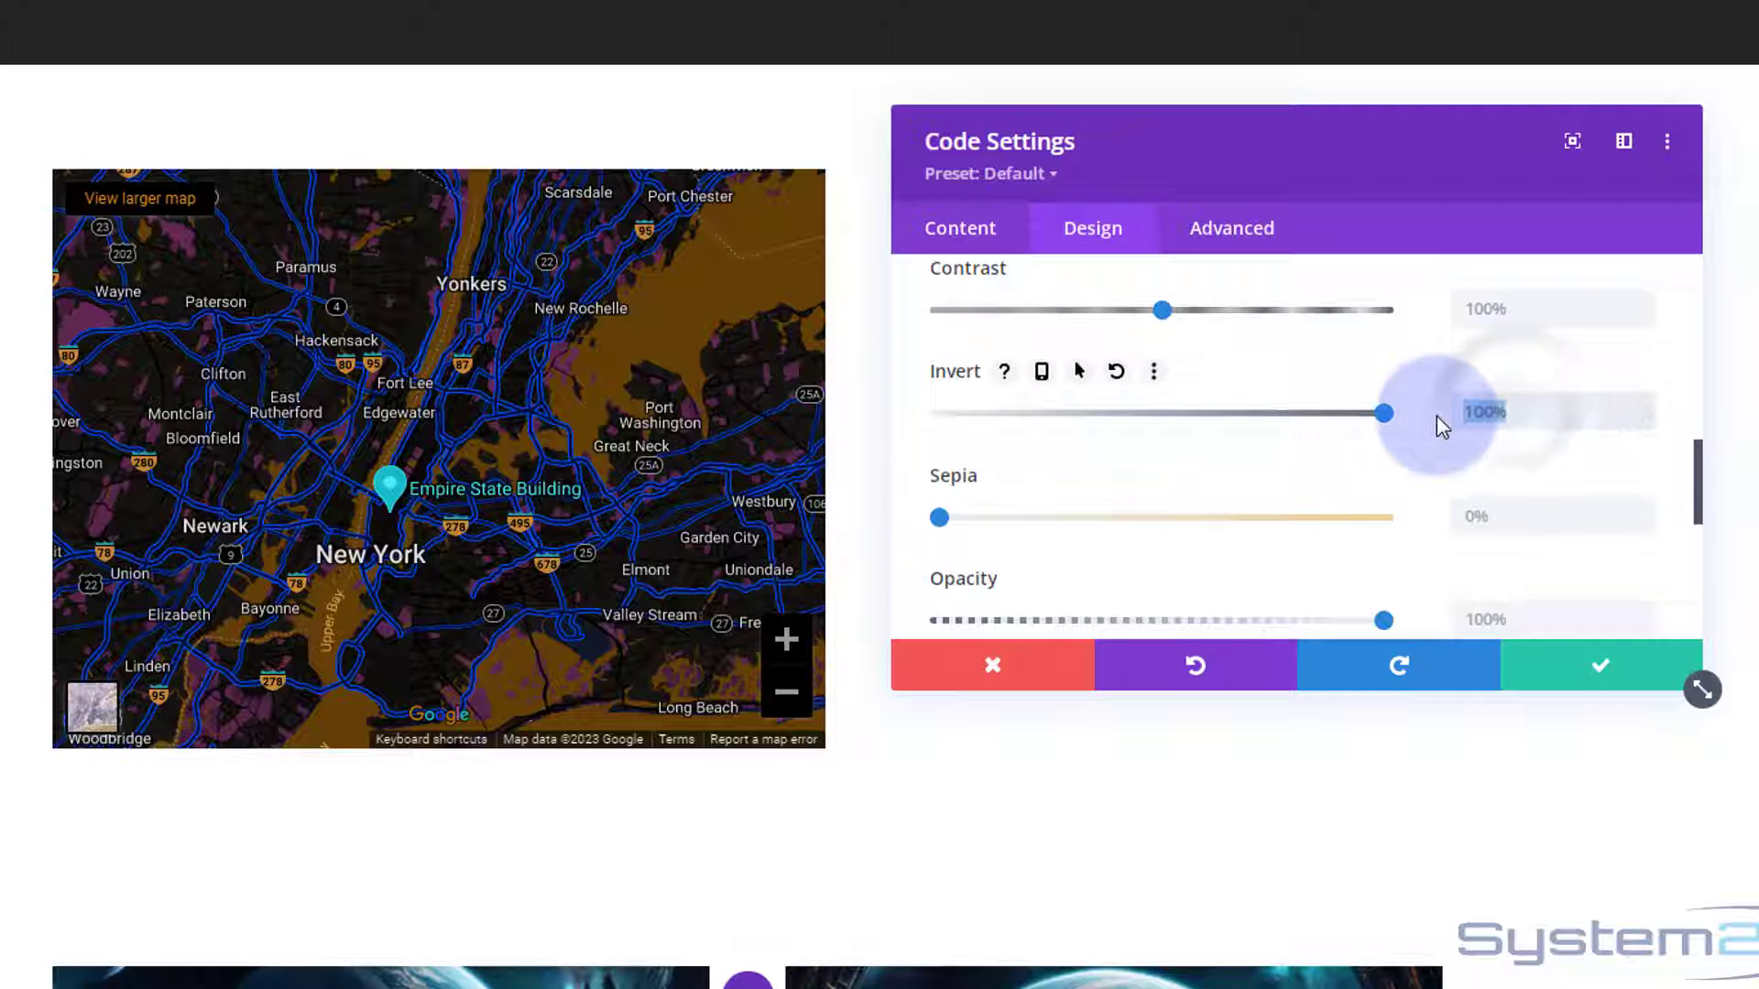
key(BackSpace)
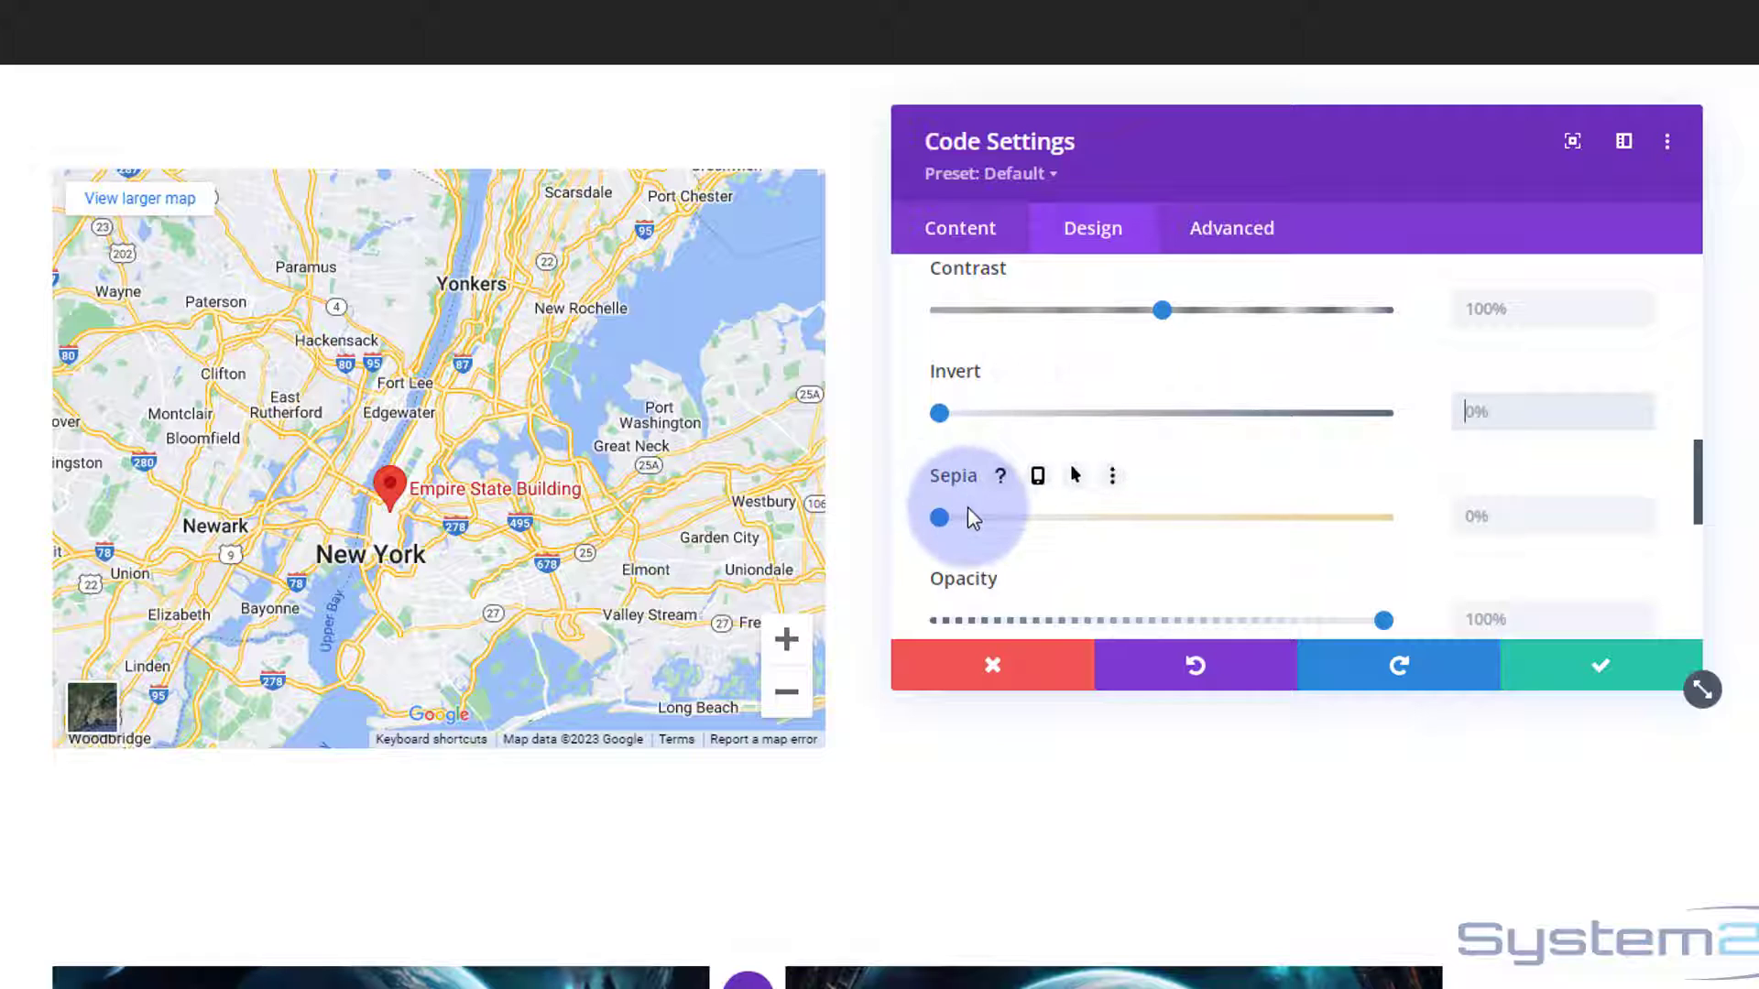
Step: Try the map's Sepia filter at 100%, inspect the tinted map on the page, and return the filter to 0%
drag(940, 518, 1411, 525)
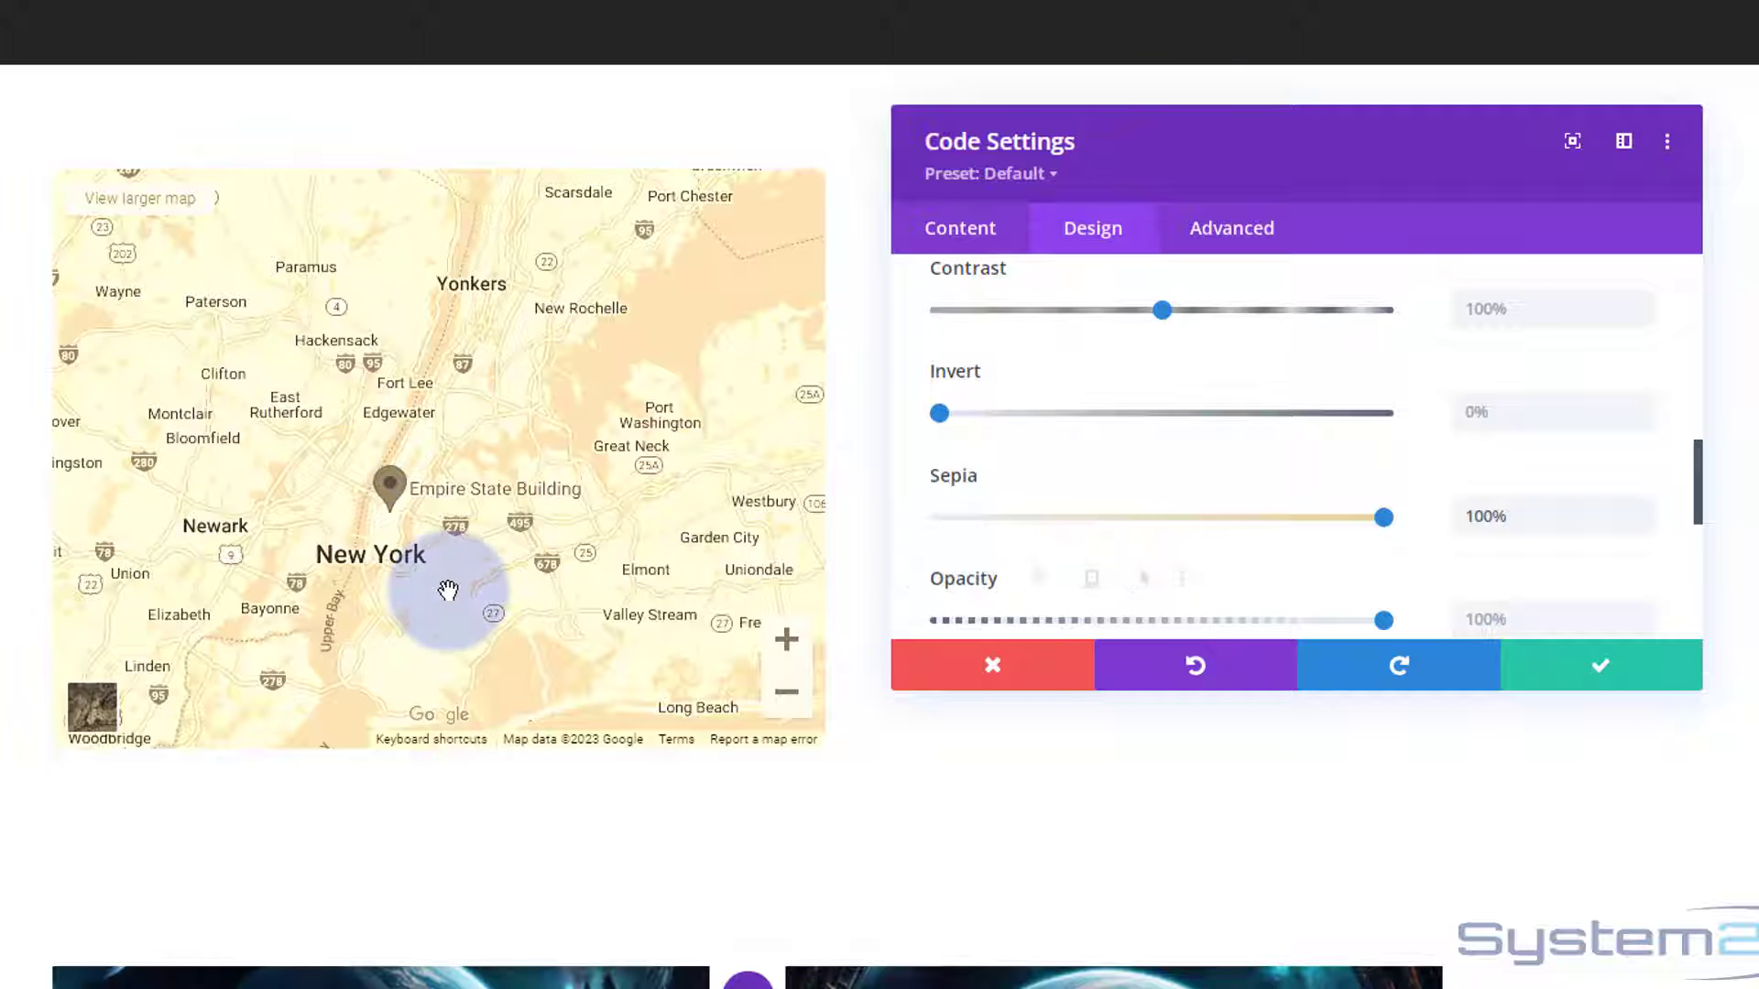
scroll(451, 533, down, 3)
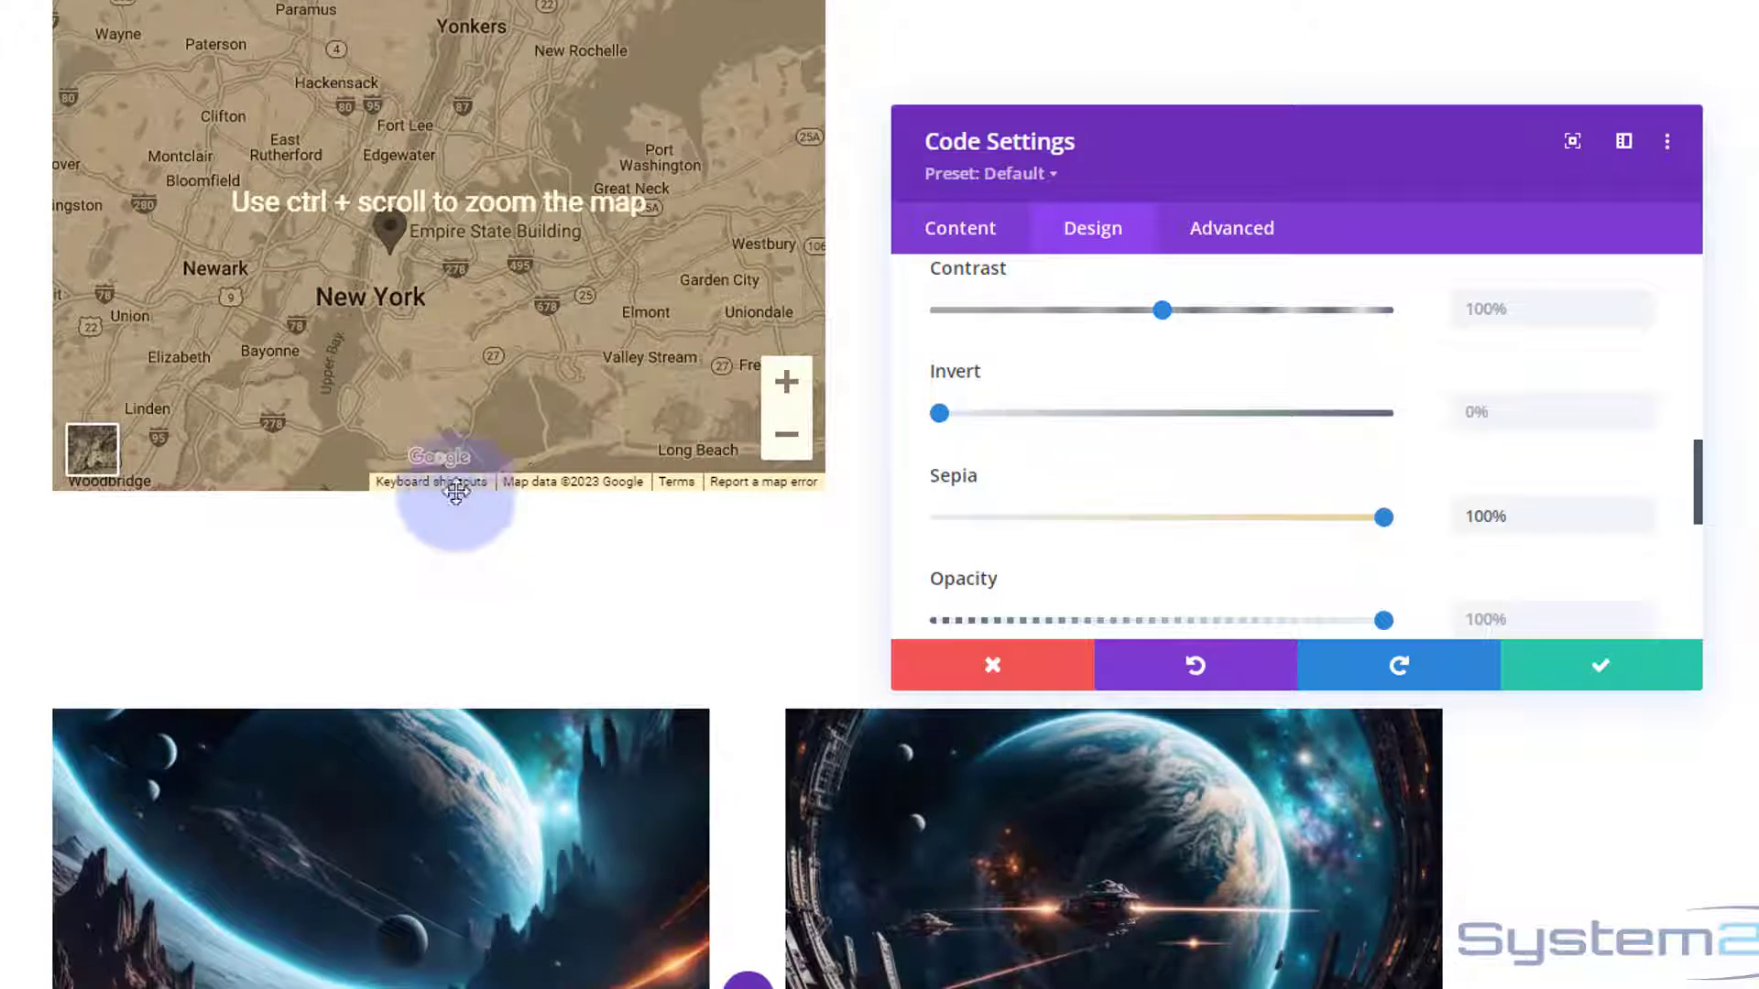
scroll(449, 476, up, 3)
scroll(477, 440, down, 2)
scroll(514, 418, up, 2)
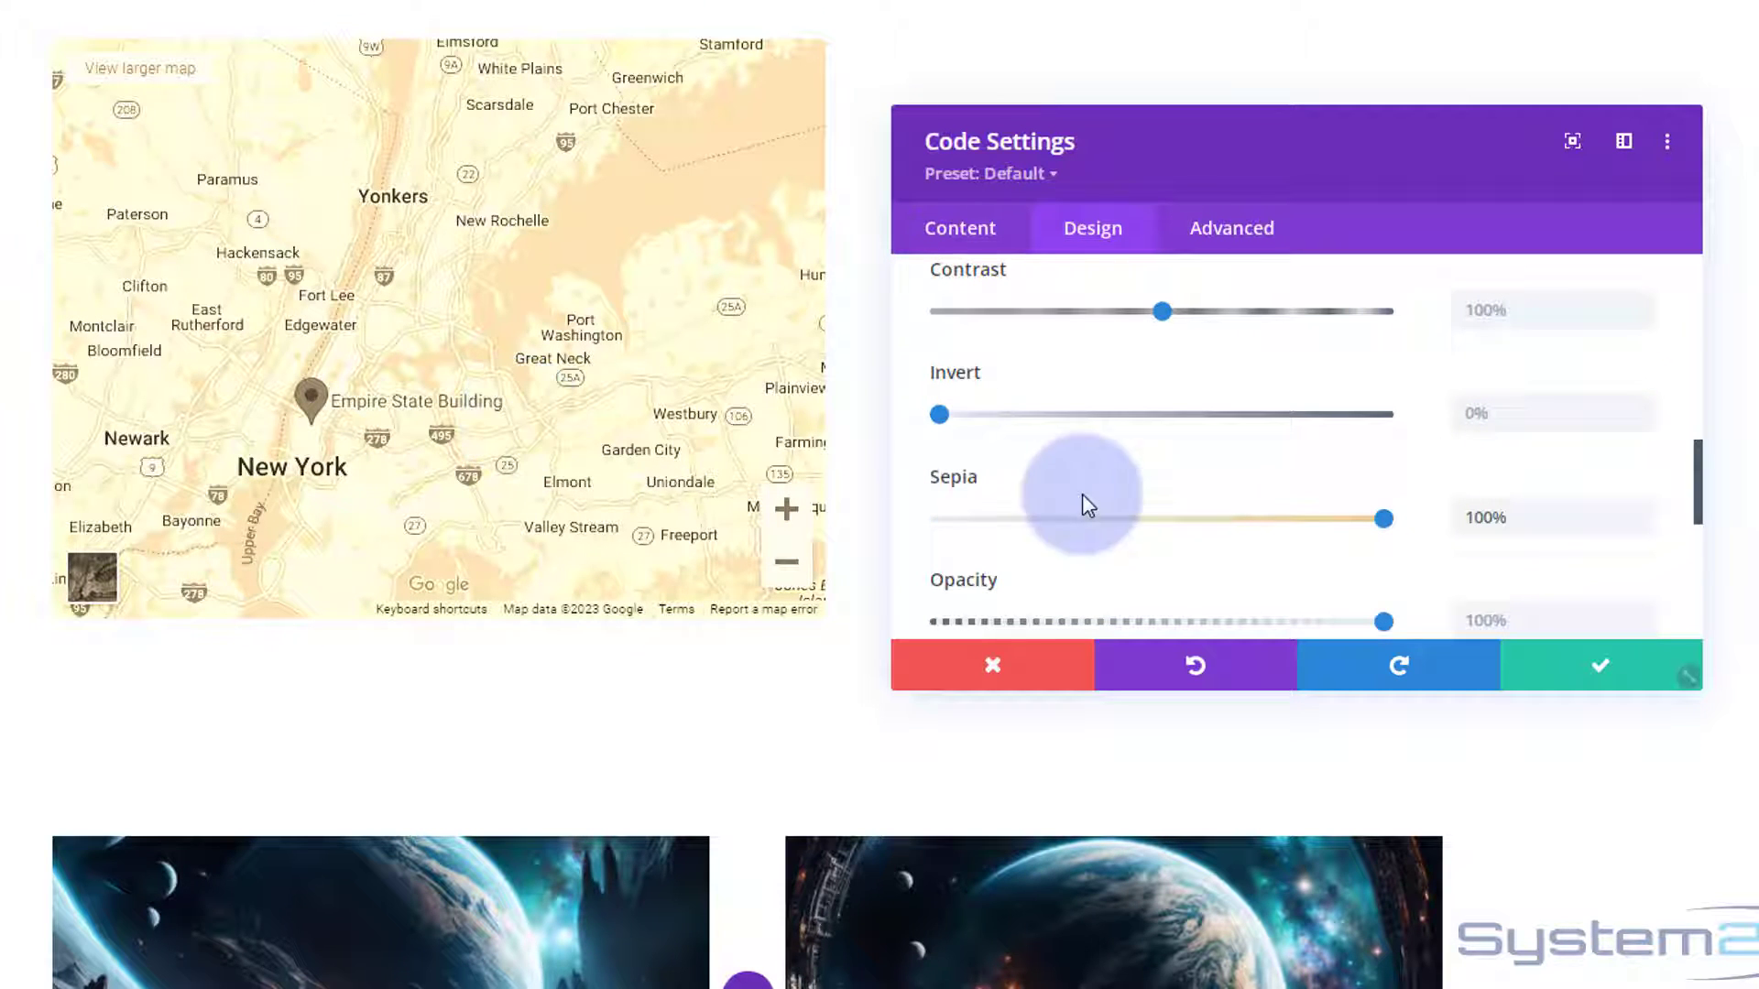
click(1383, 518)
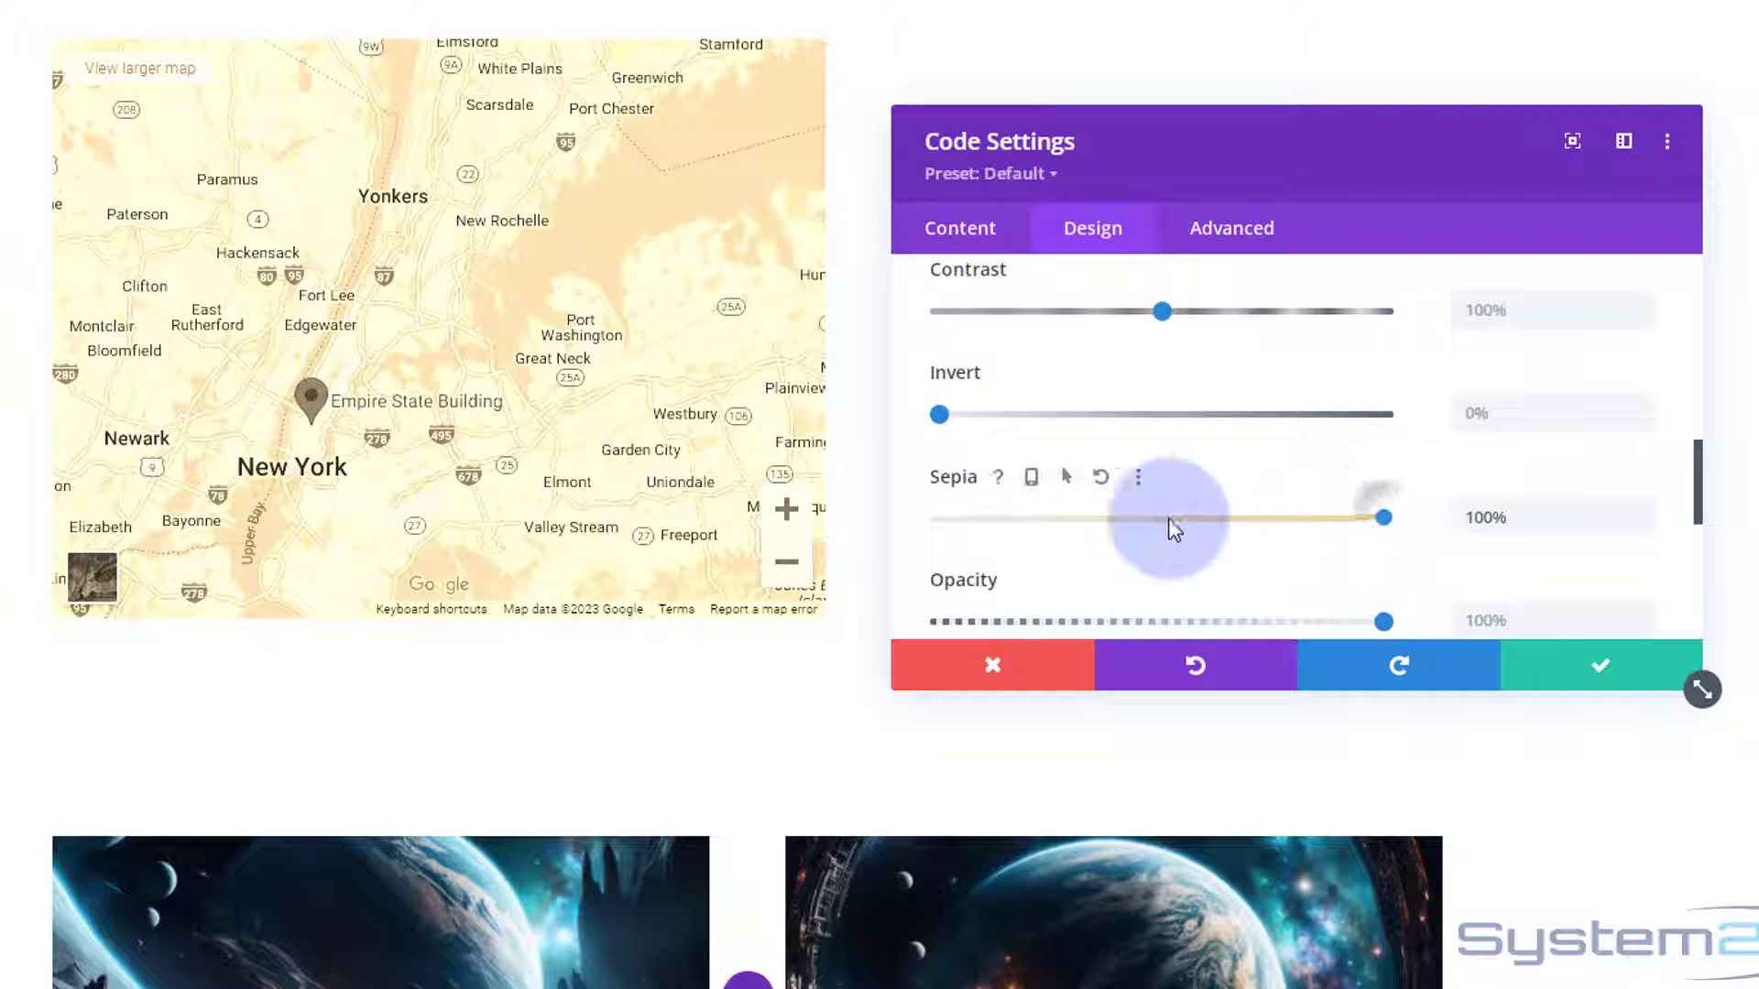
click(938, 518)
Step: Set the map's Invert filter to 100% and collapse the Filters options after moving the settings window higher
drag(940, 414, 1411, 426)
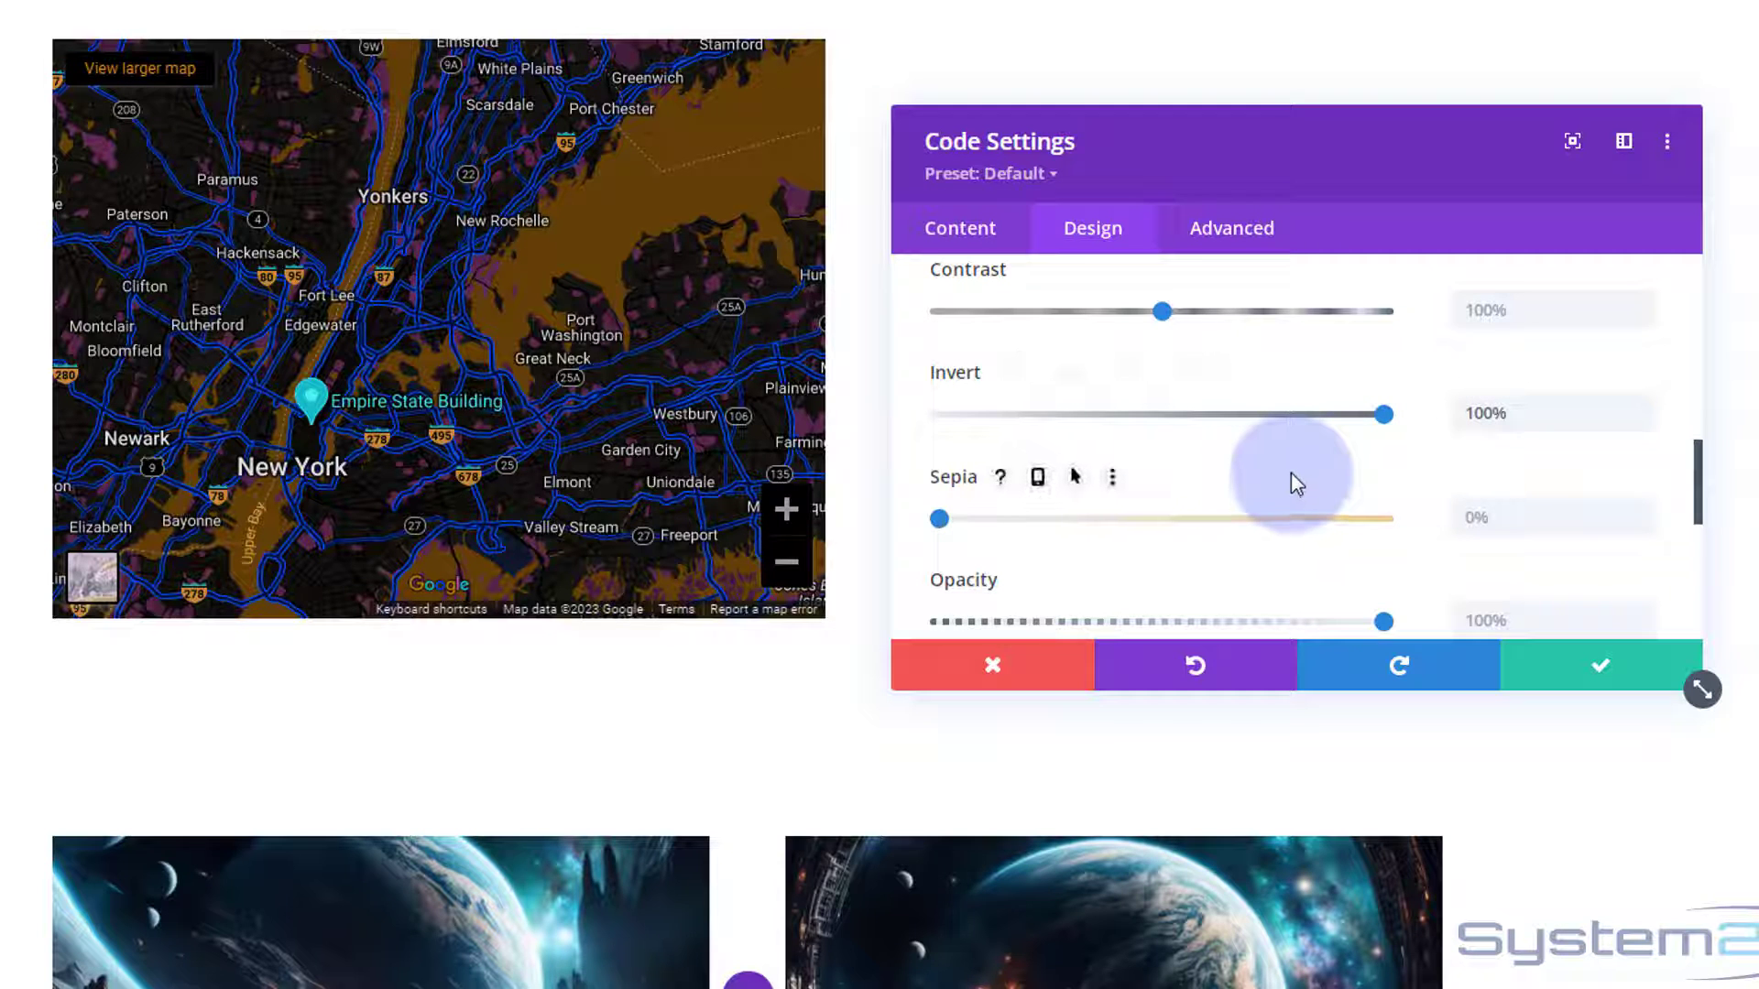
drag(1240, 168, 1228, 77)
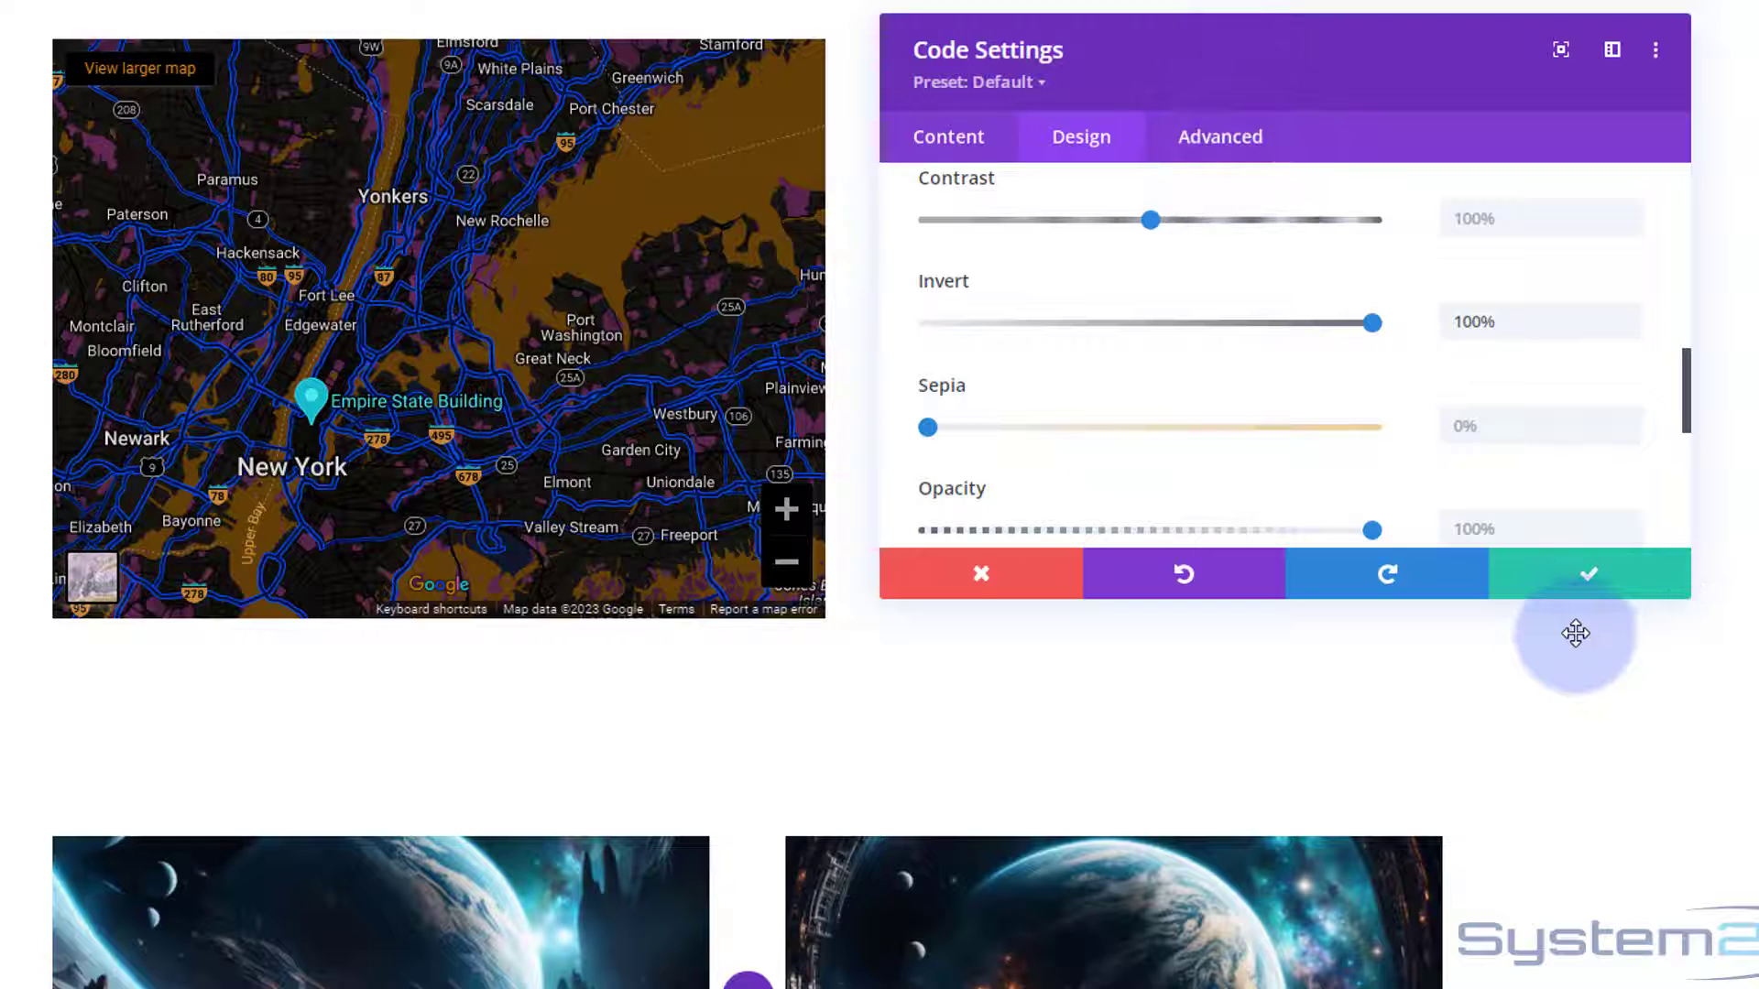
scroll(1130, 266, down, 3)
scroll(1134, 271, up, 7)
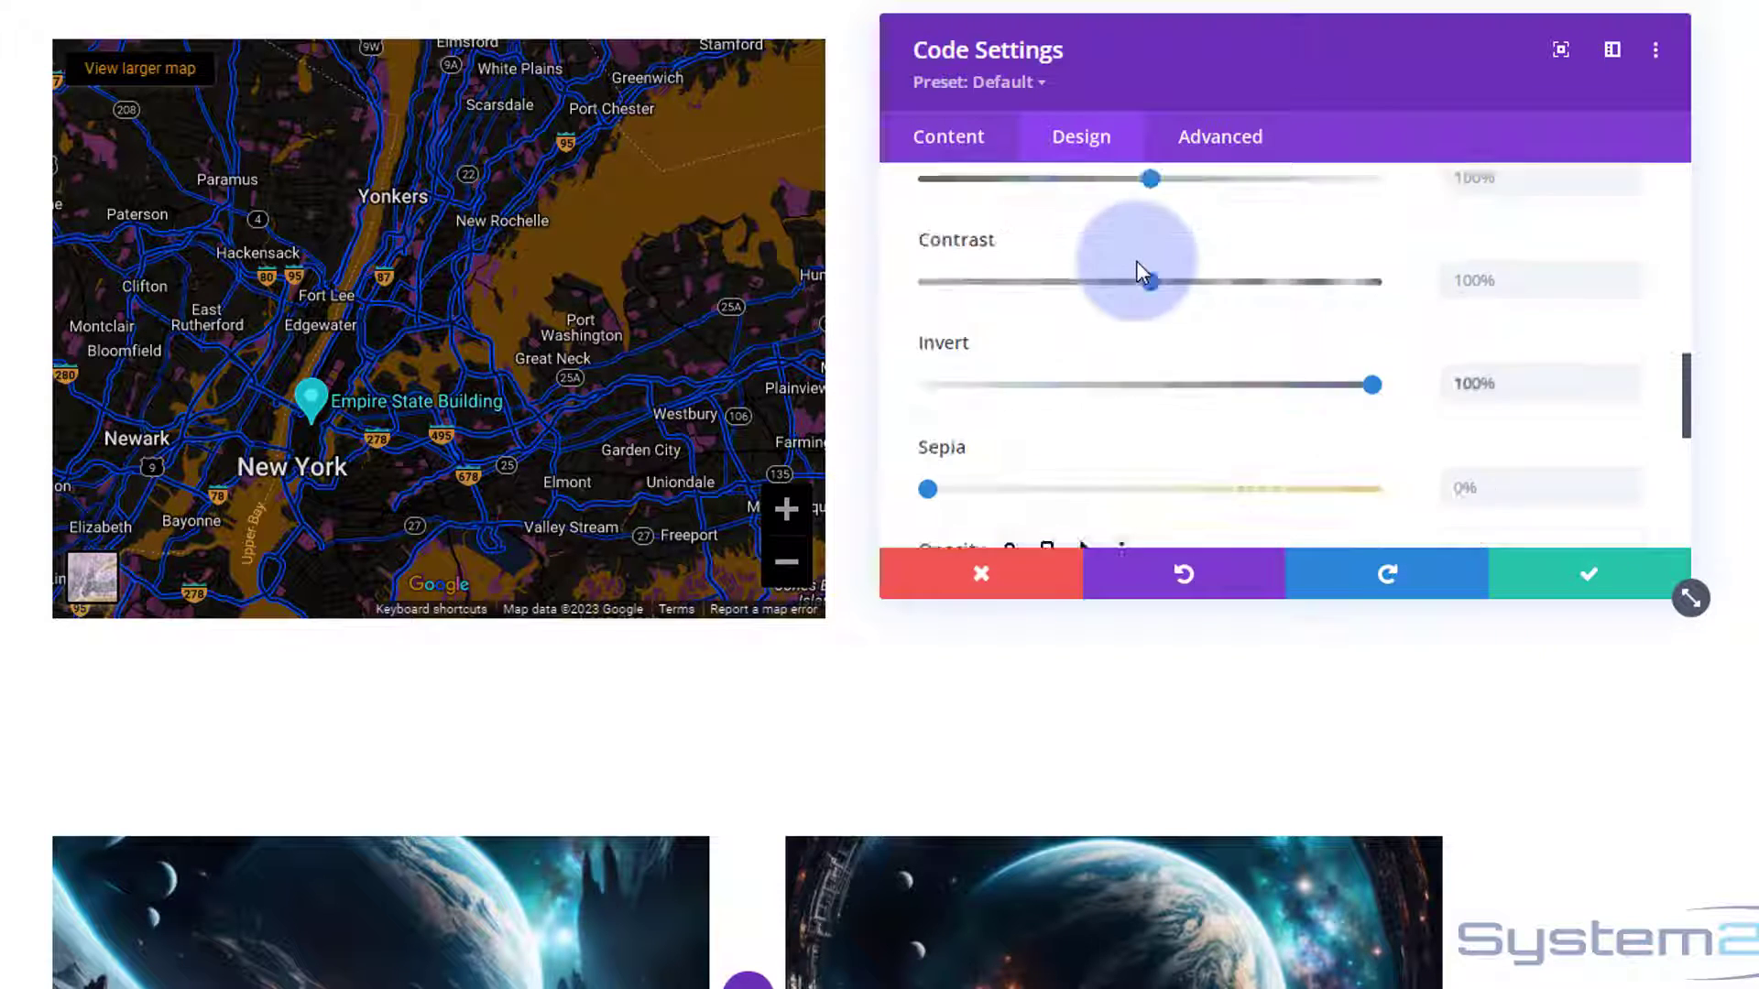
click(1061, 210)
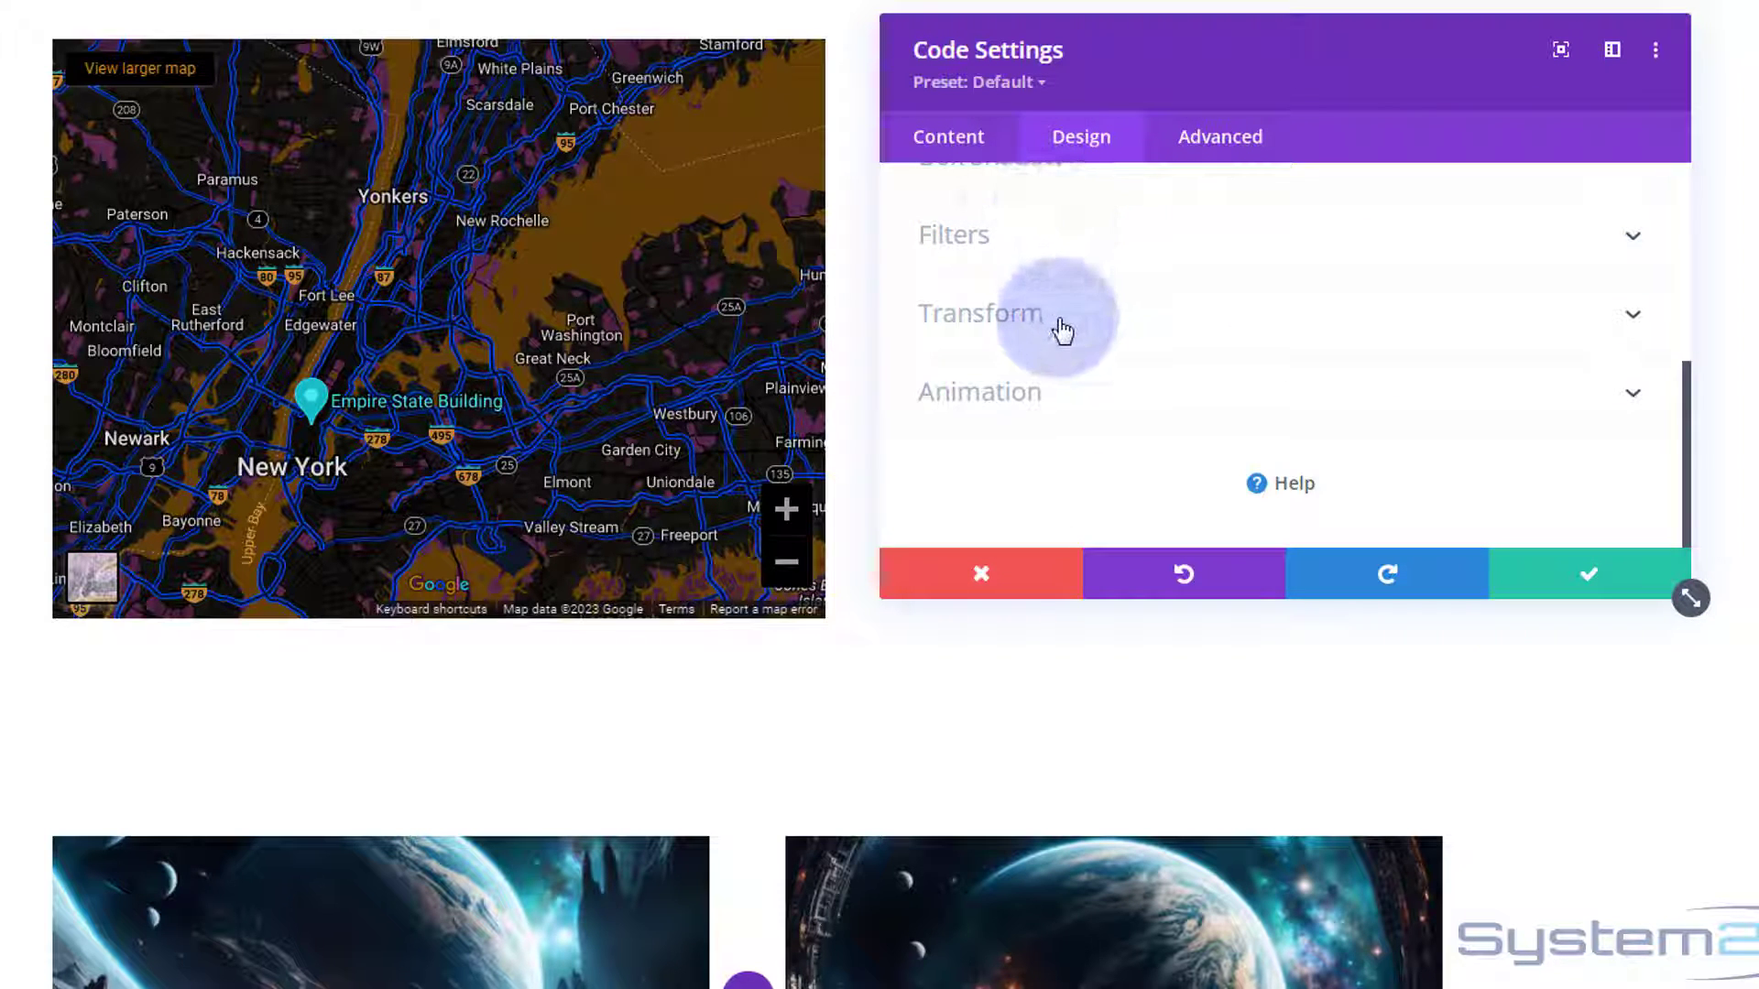
Step: Review the map module's Box Shadow presets and its Border options for rounded corners and individual side styles
scroll(1060, 342, up, 3)
click(1115, 418)
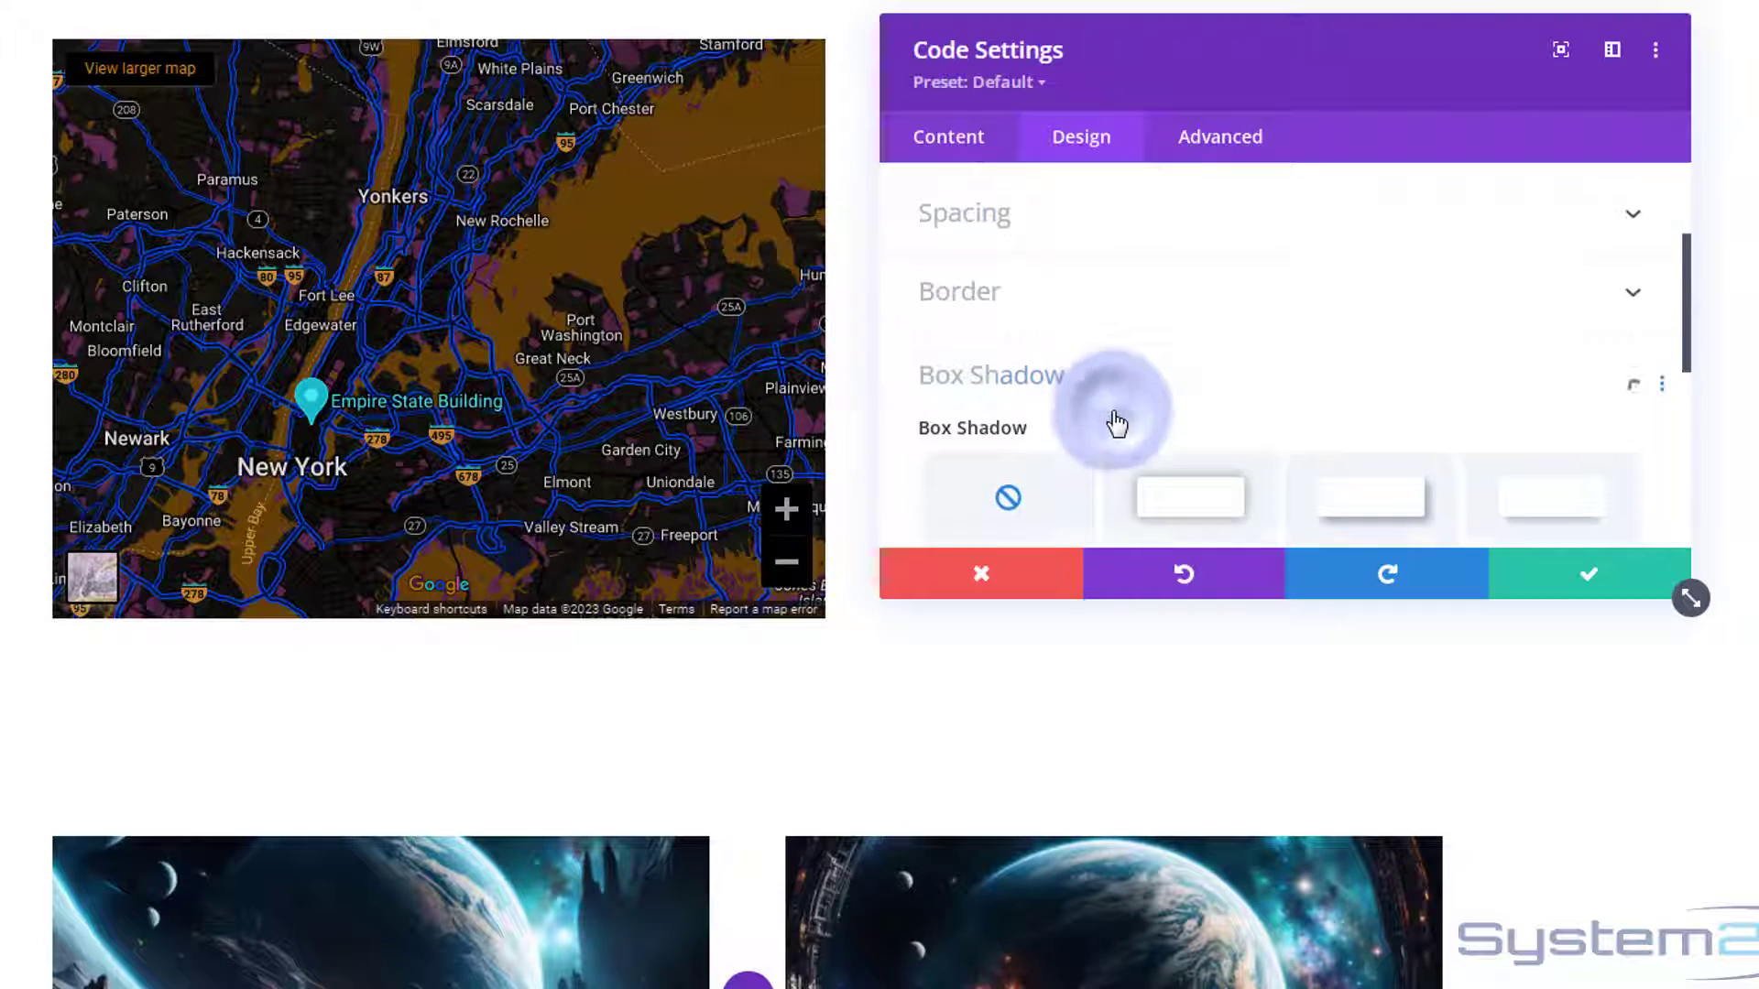
scroll(1122, 449, down, 2)
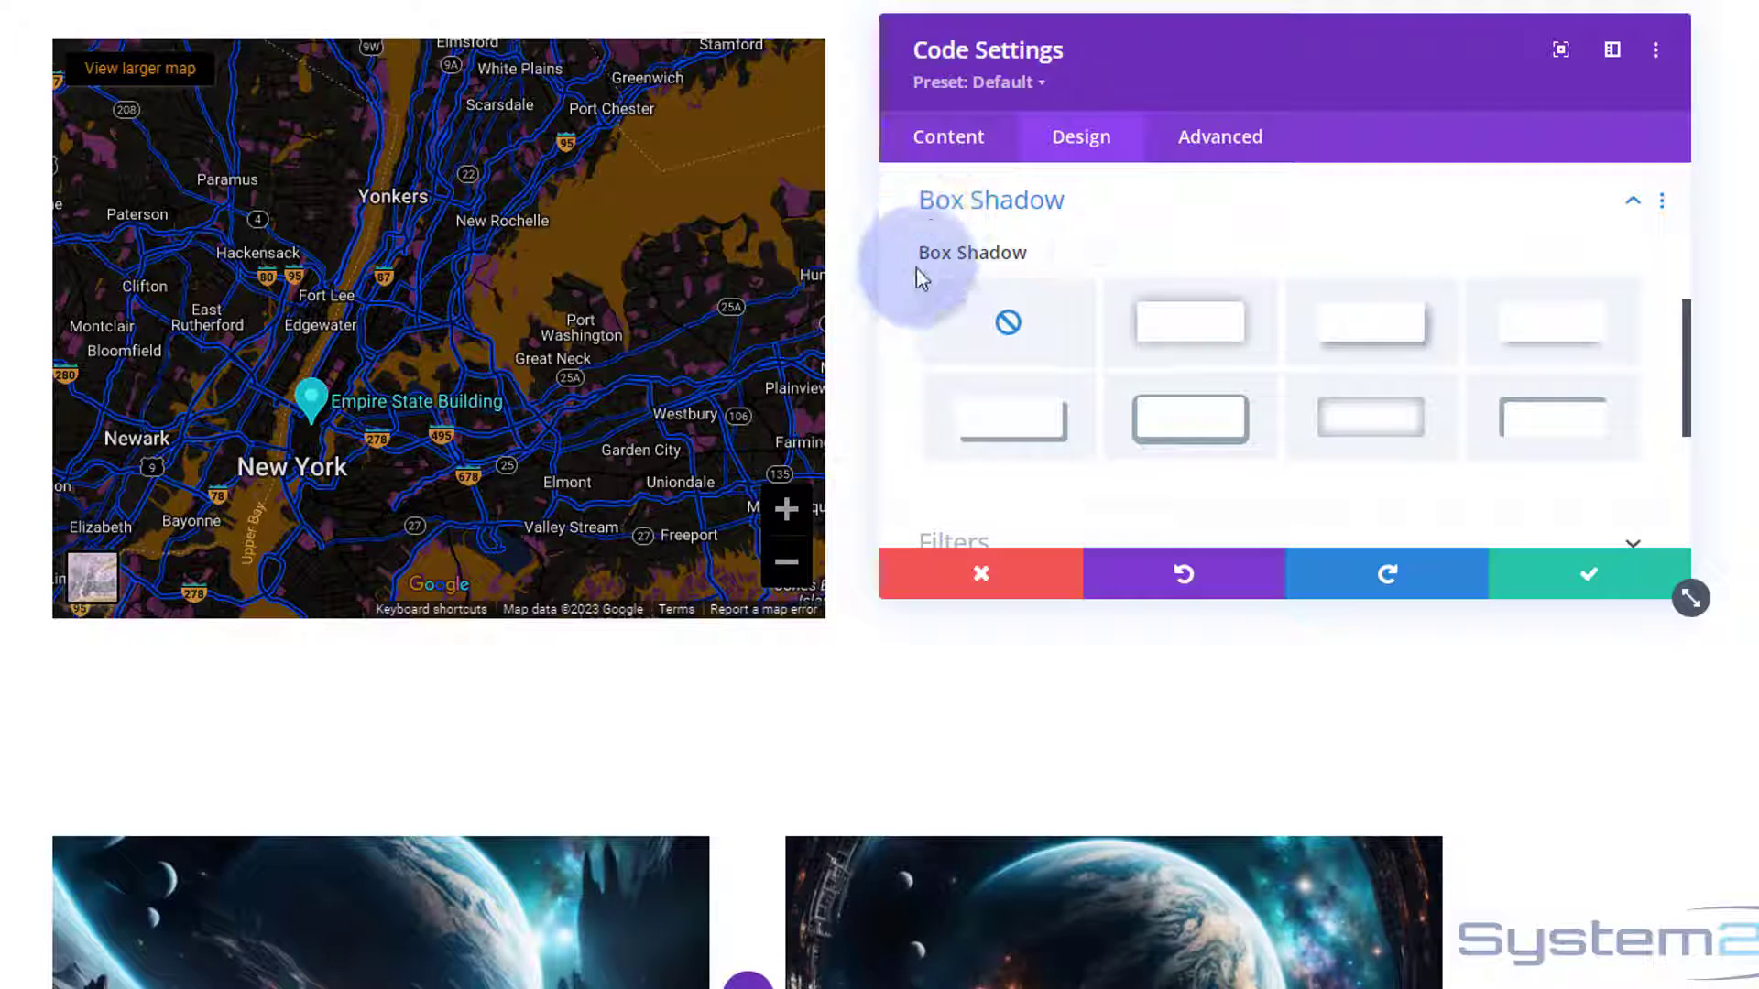
scroll(1004, 365, up, 2)
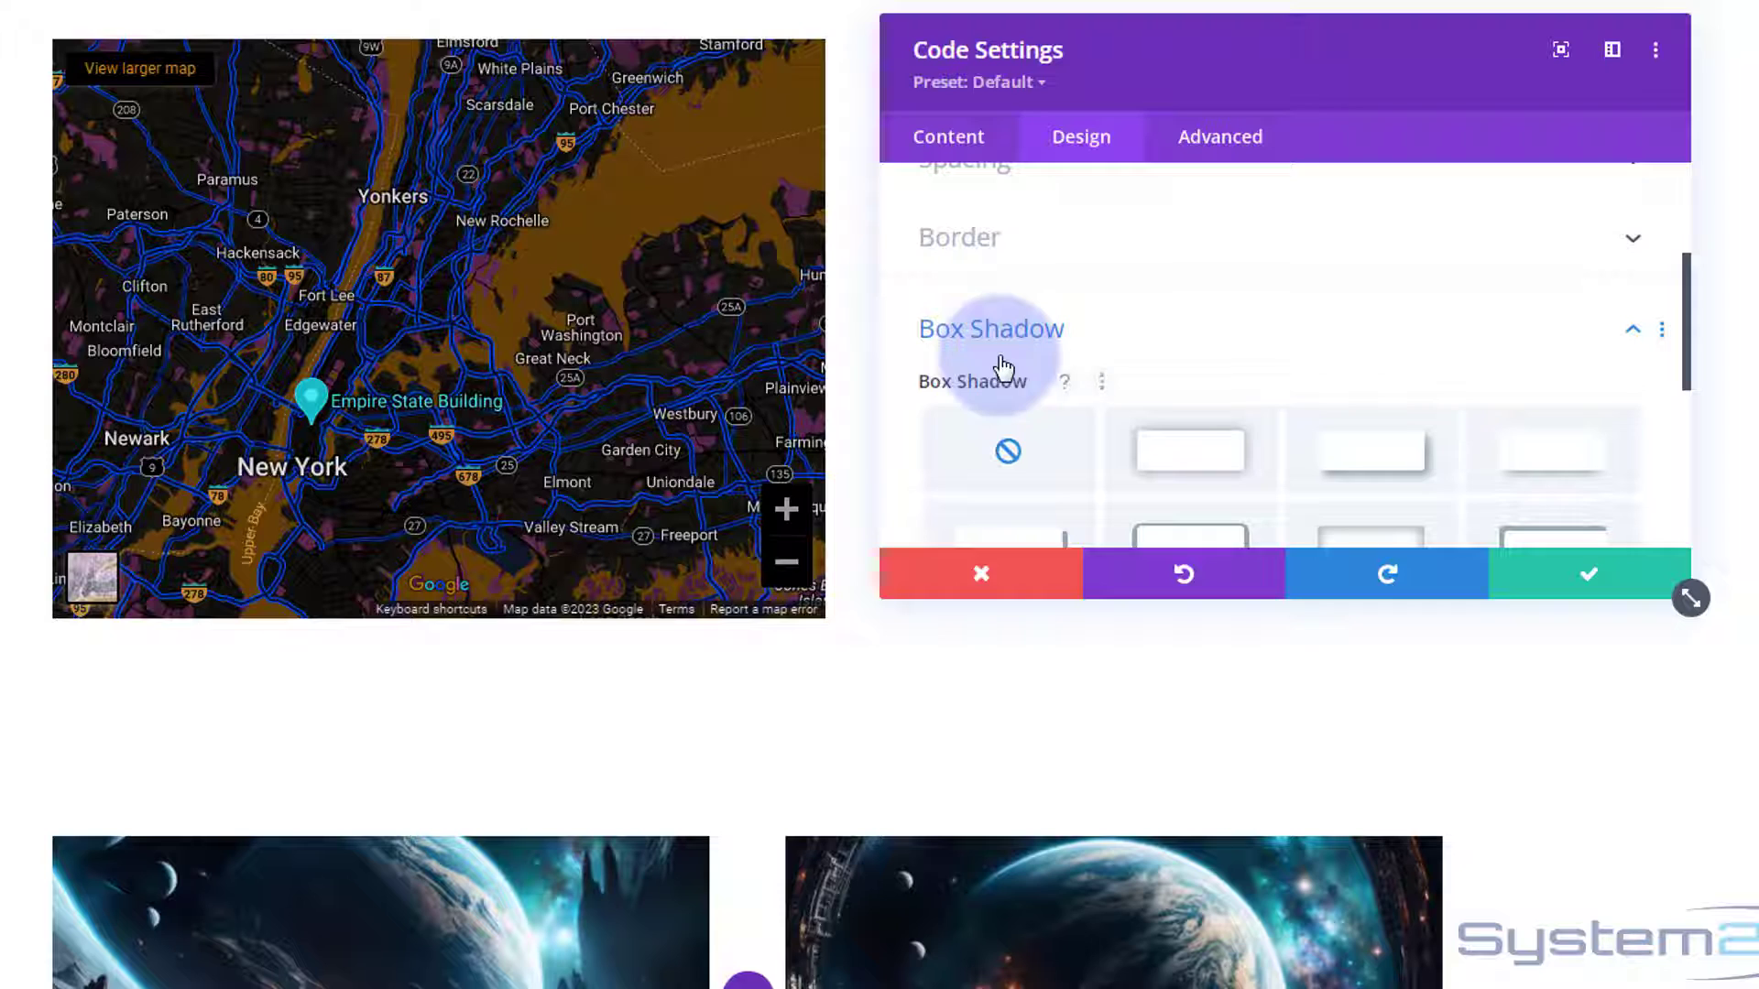
click(1015, 247)
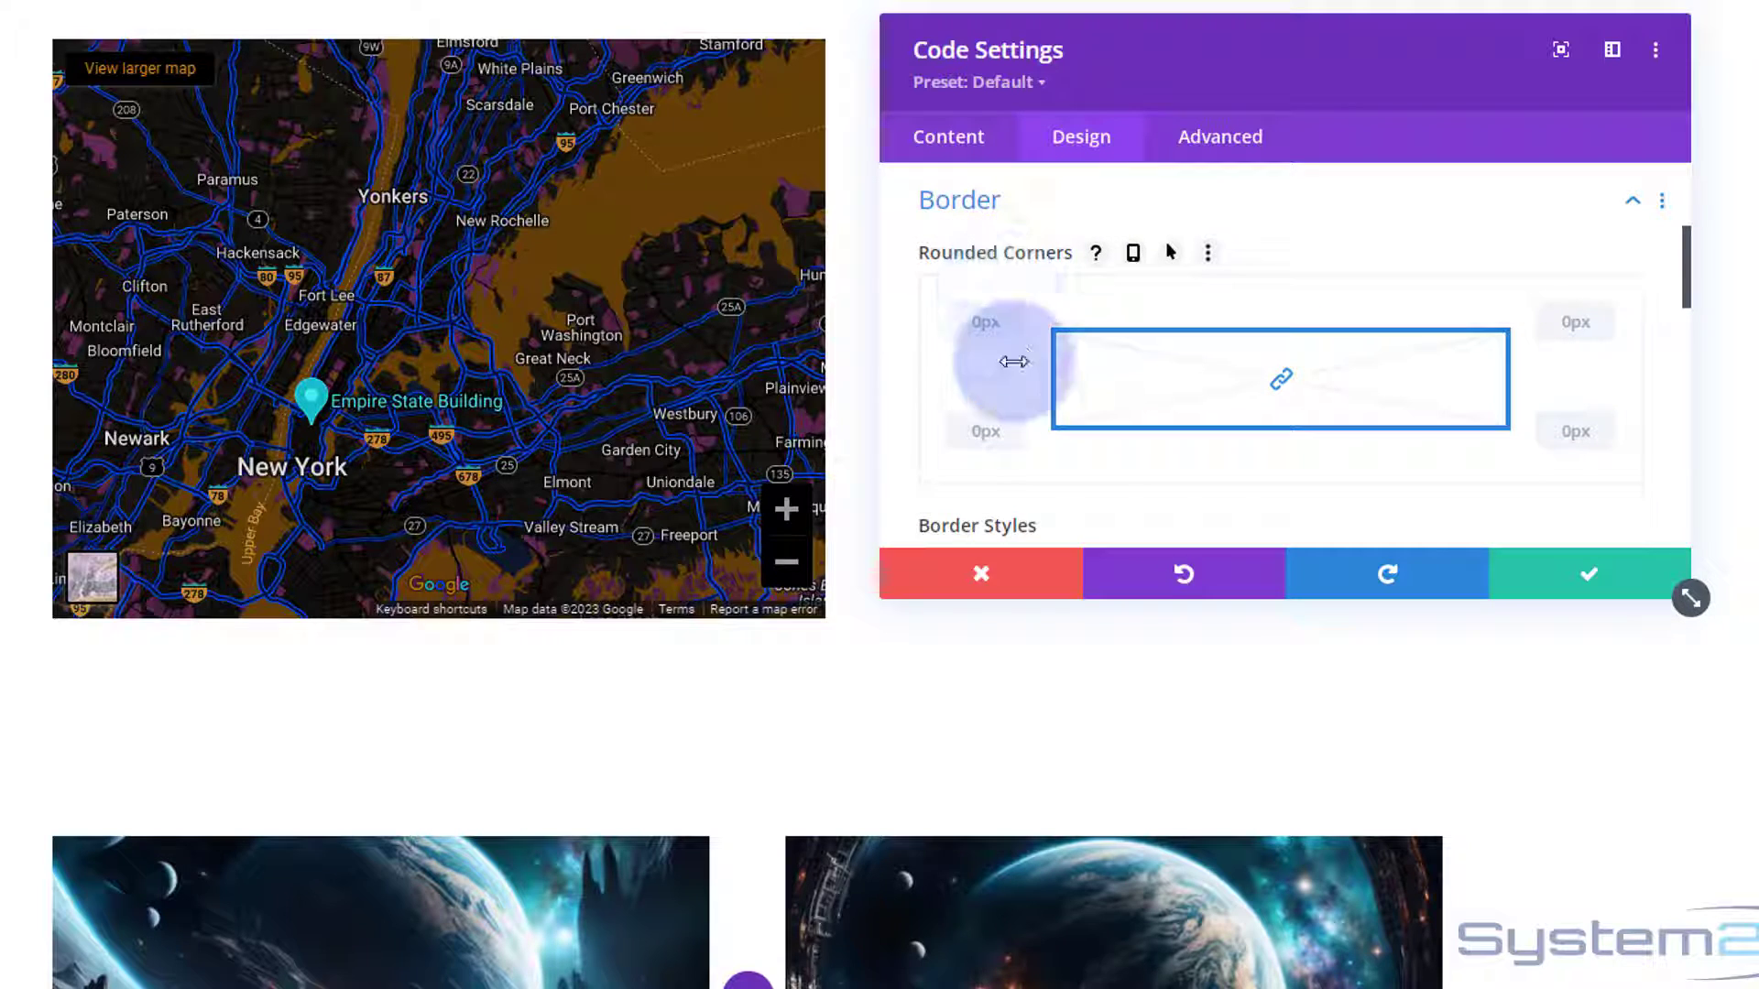
scroll(1009, 454, down, 3)
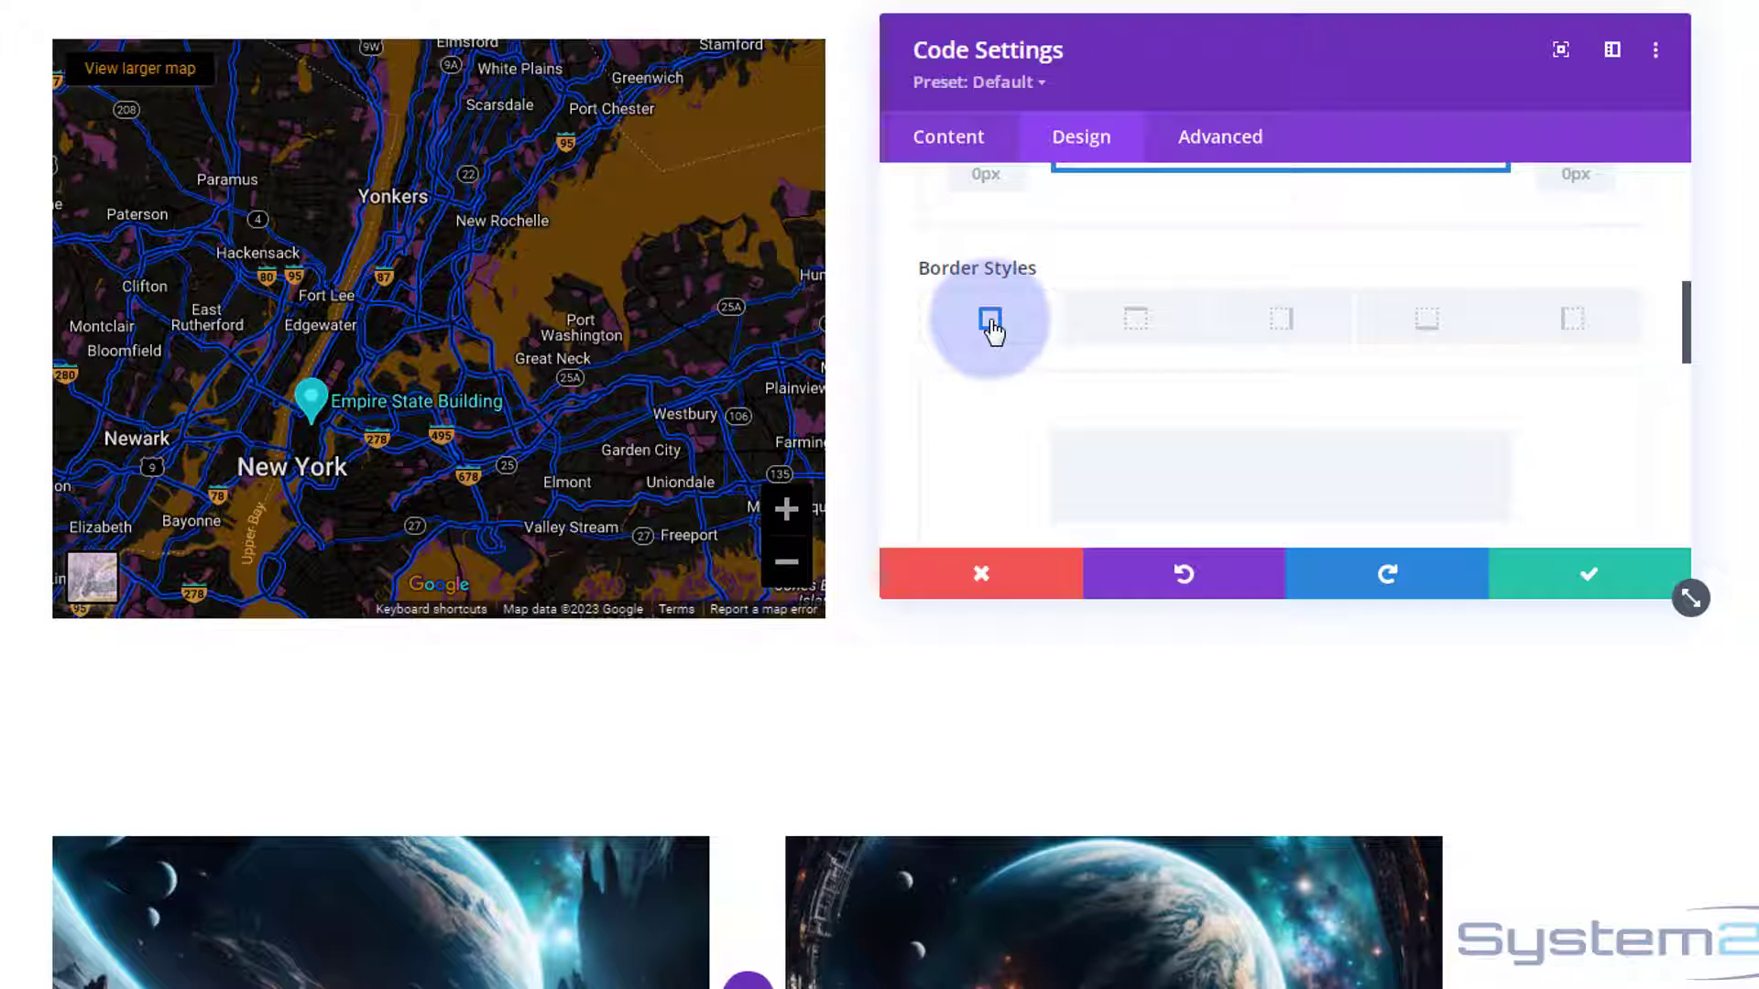
click(1132, 322)
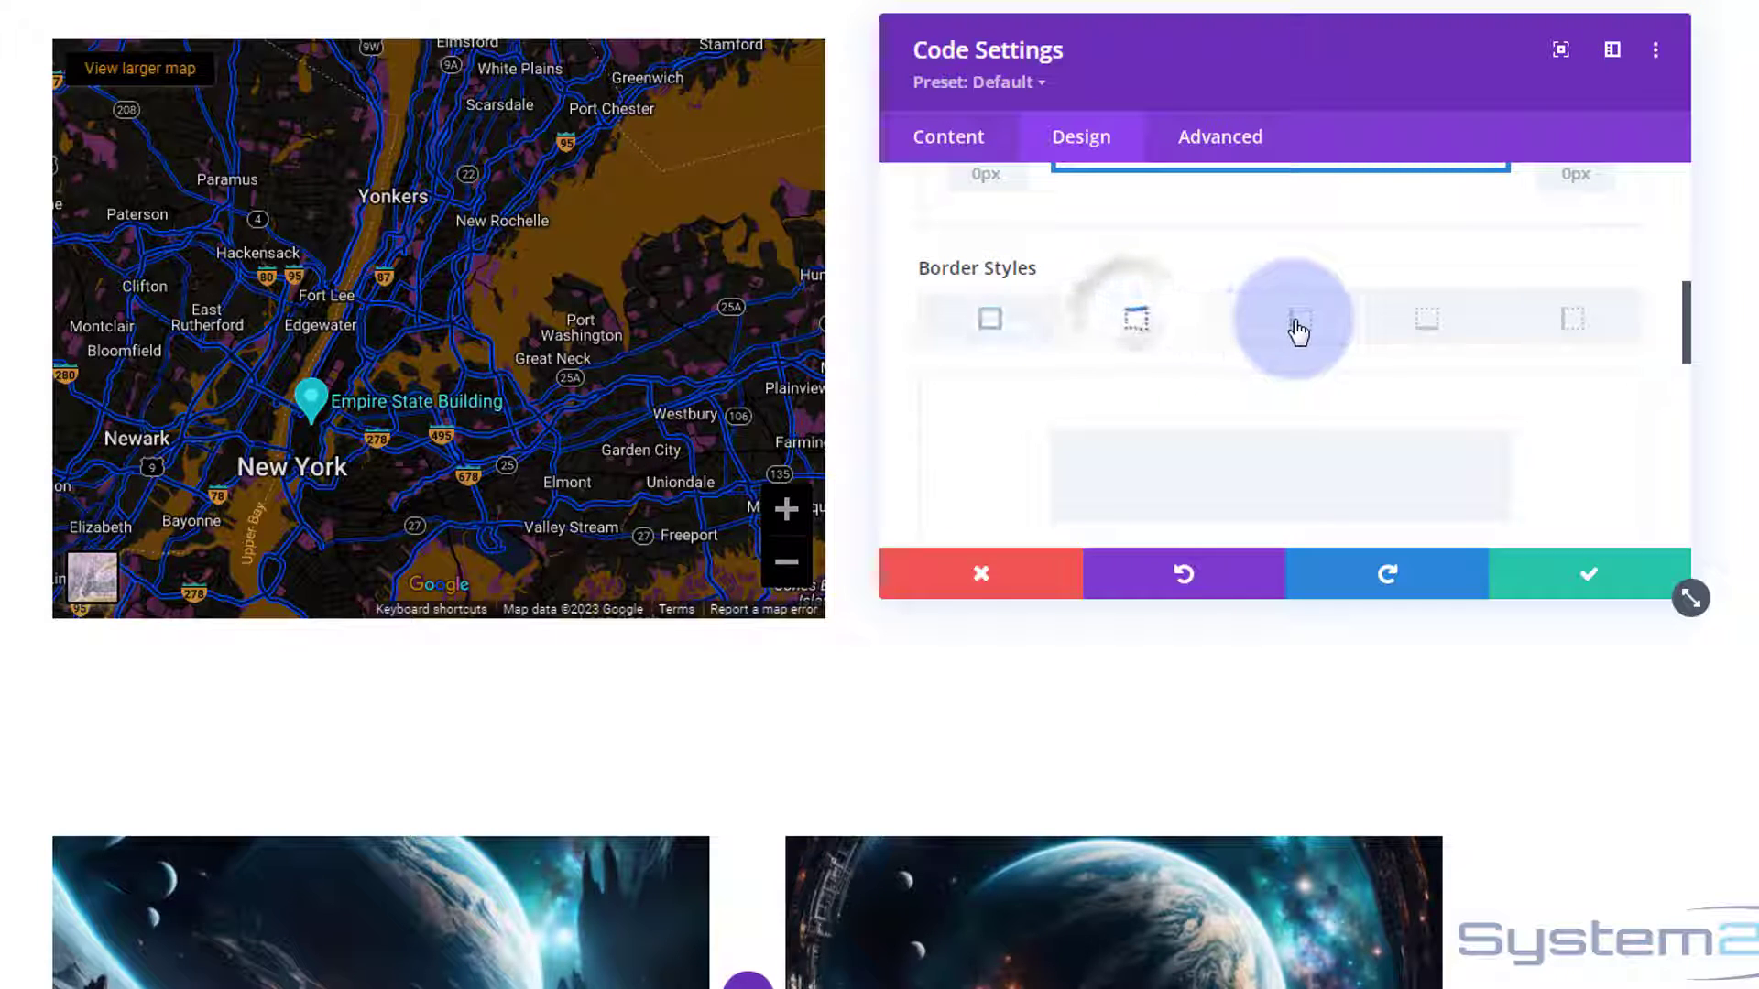
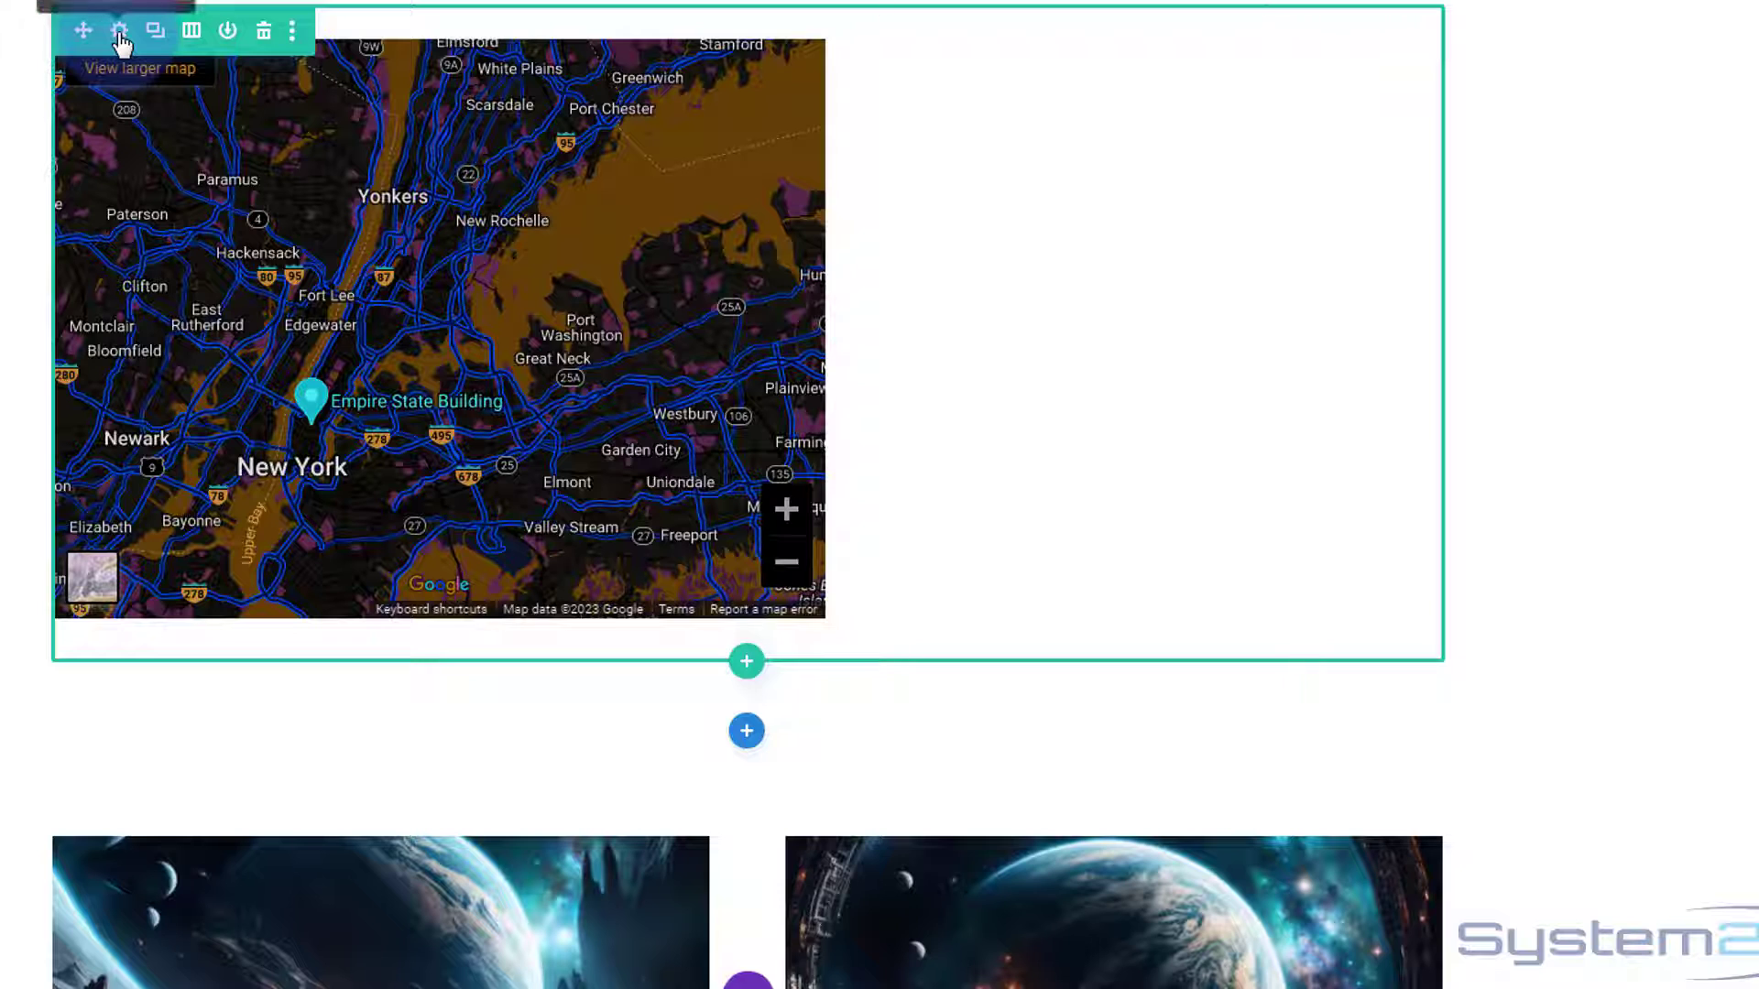
Step: Give the row containing the map a black (#000000) background, inspect it on the page, and save the row settings
click(120, 34)
click(976, 178)
scroll(985, 188, down, 3)
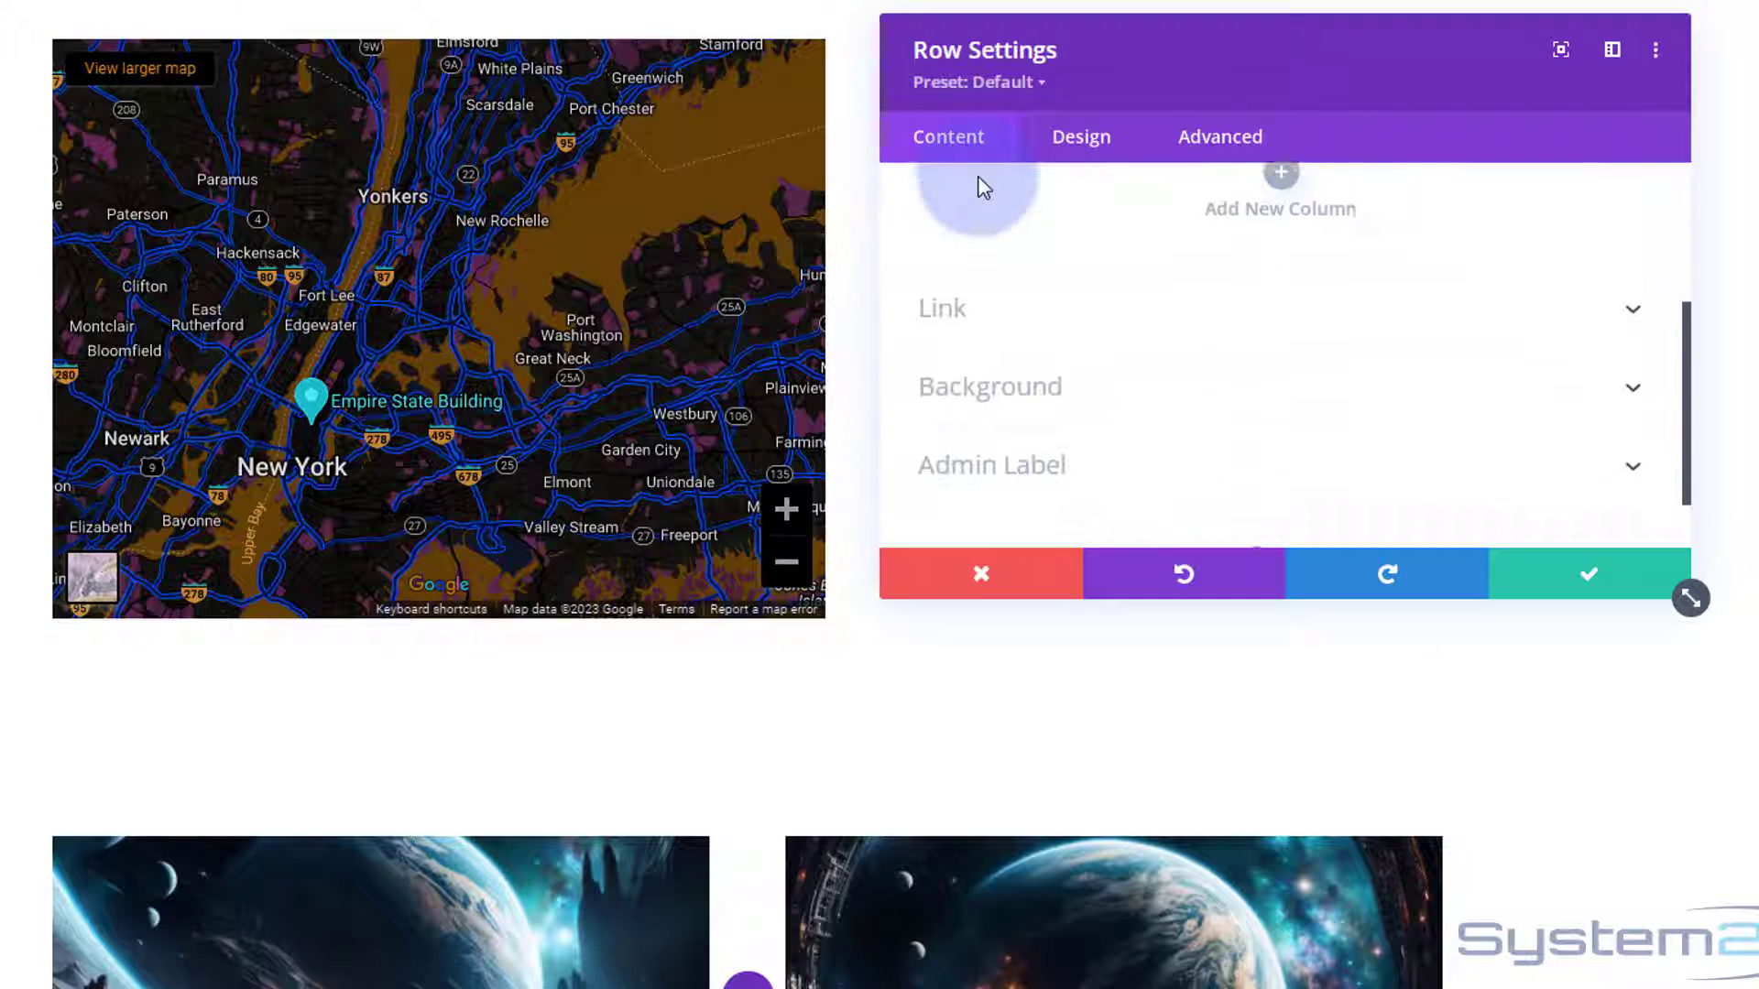
scroll(980, 211, down, 1)
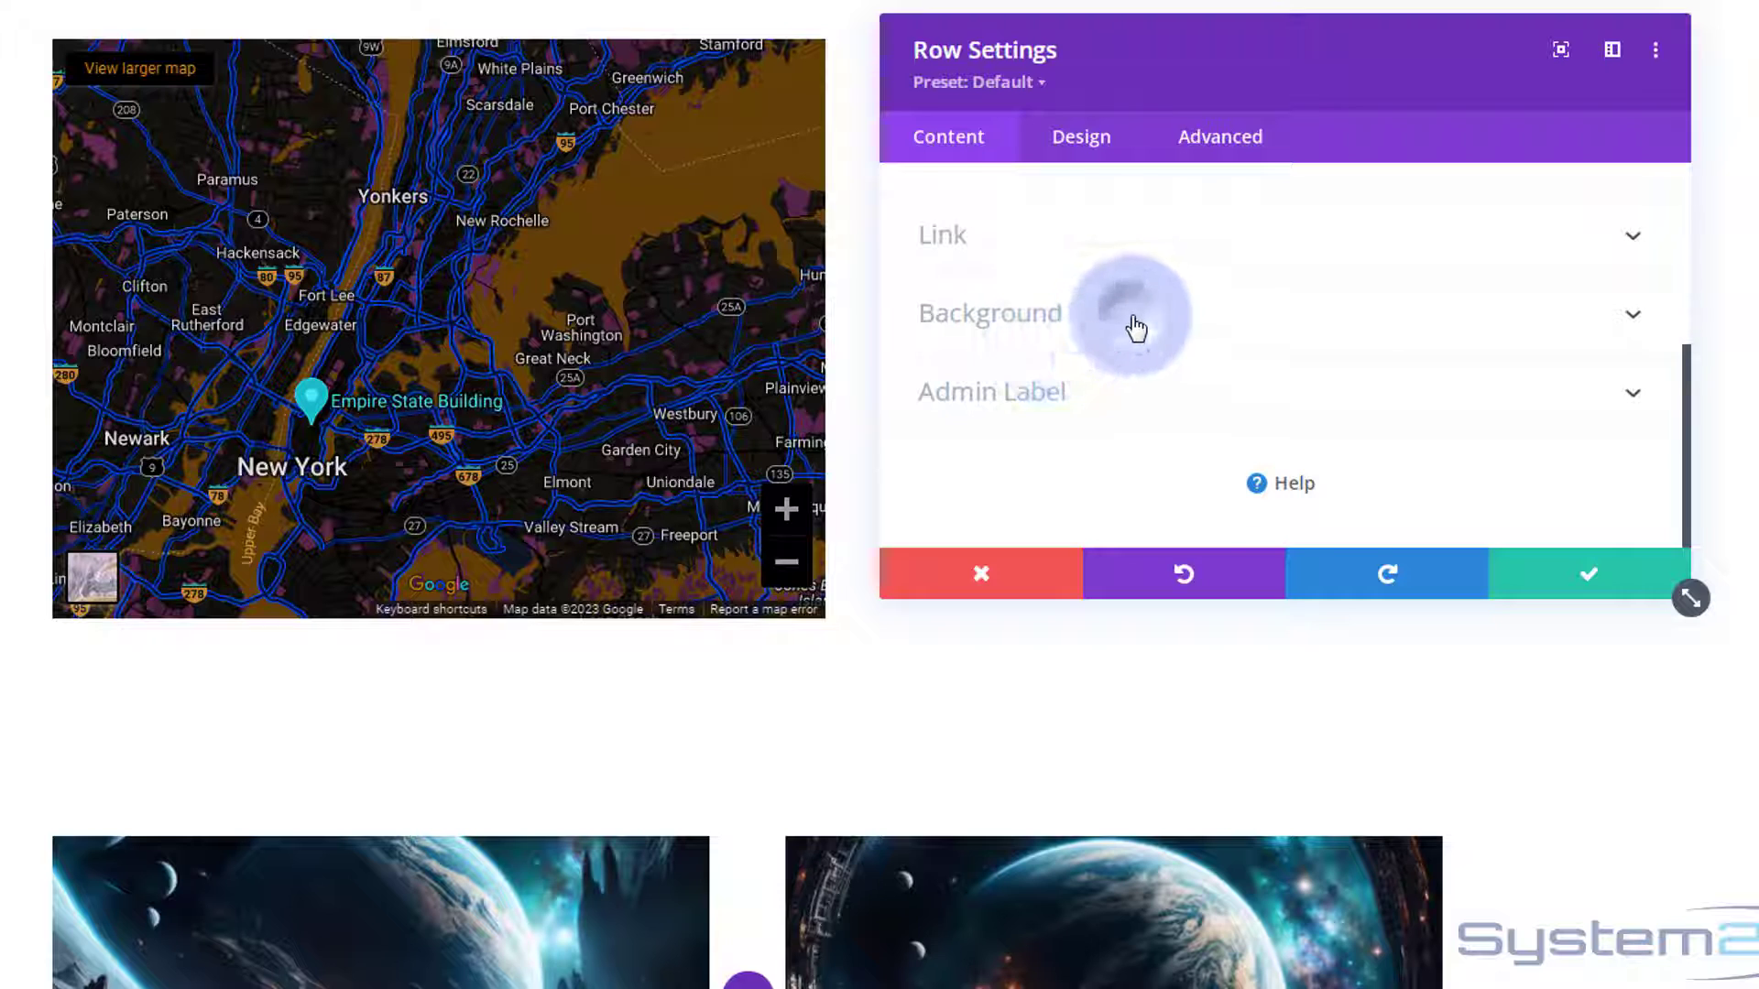
click(1134, 321)
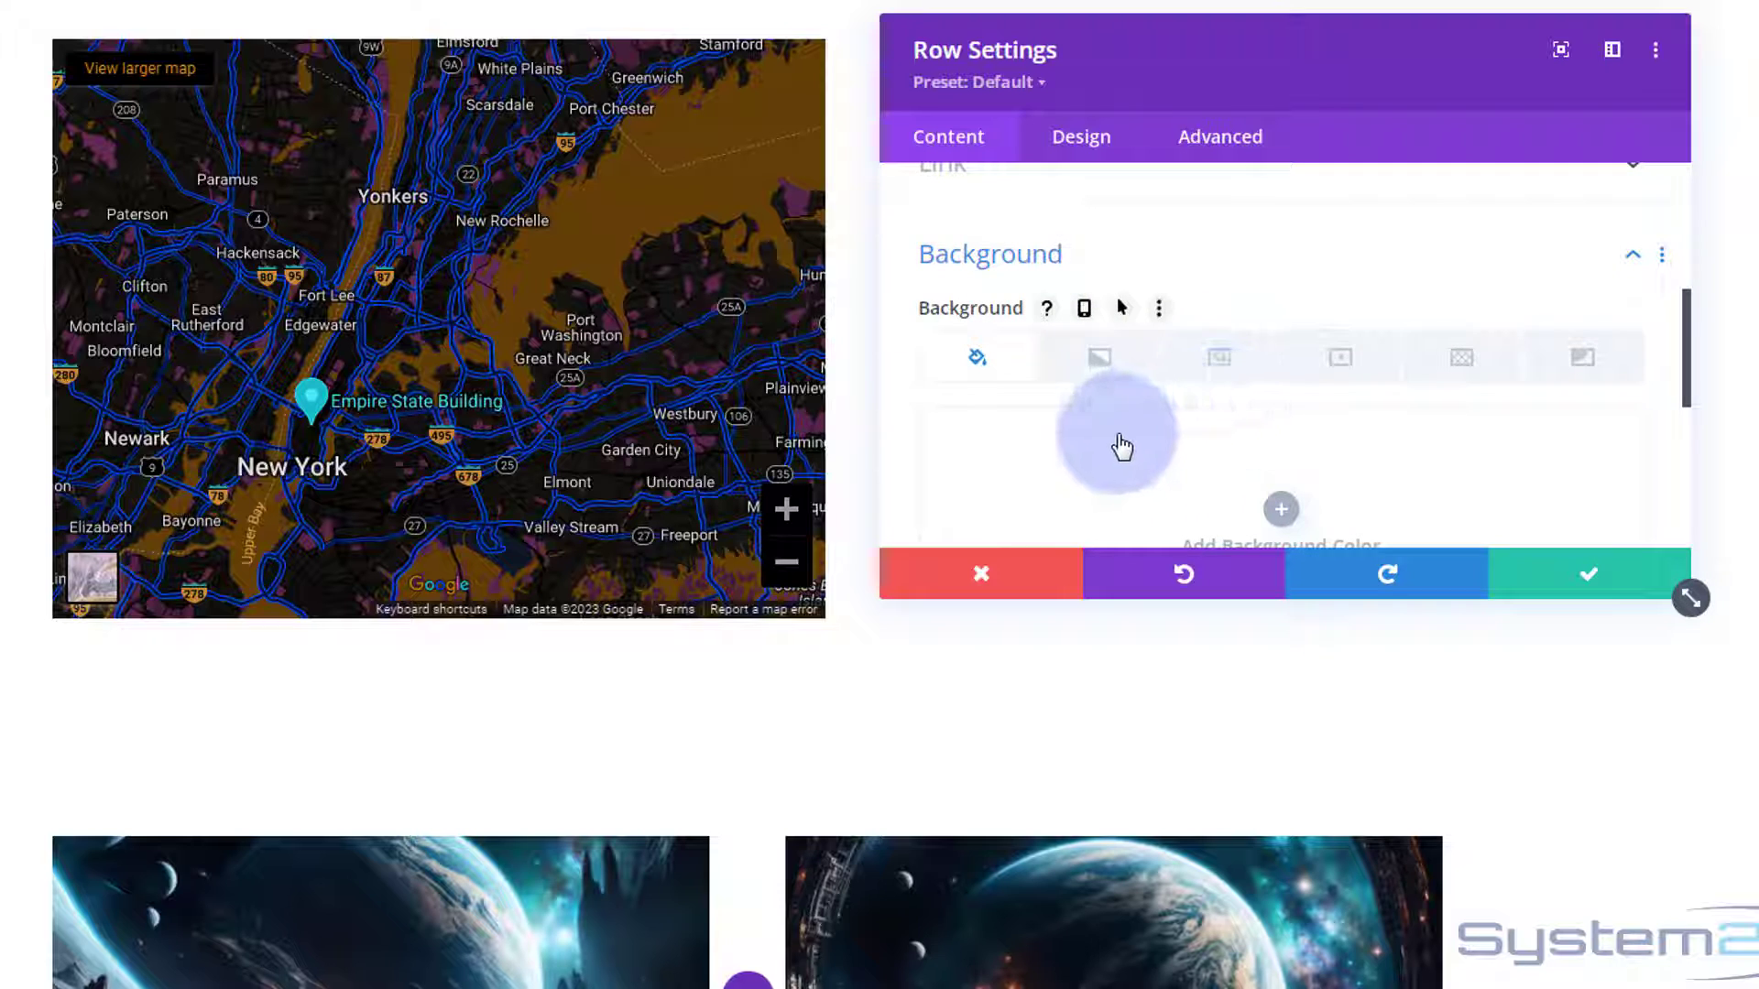
click(1012, 434)
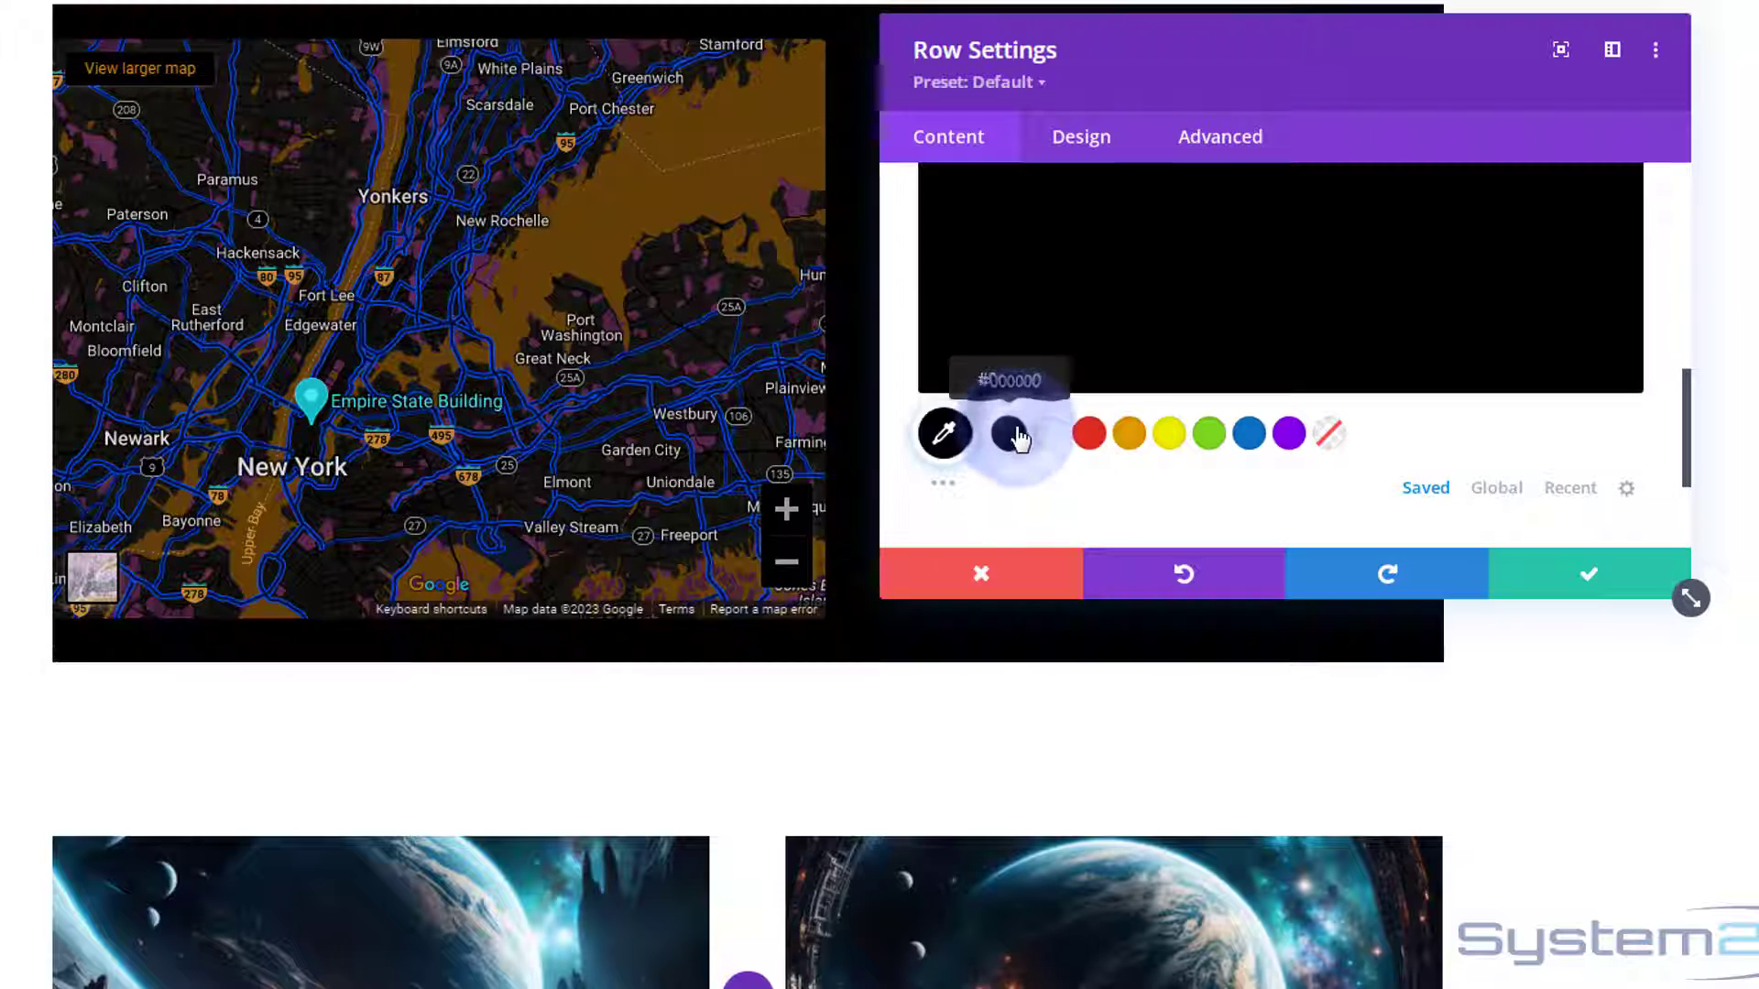
drag(1262, 71, 1283, 793)
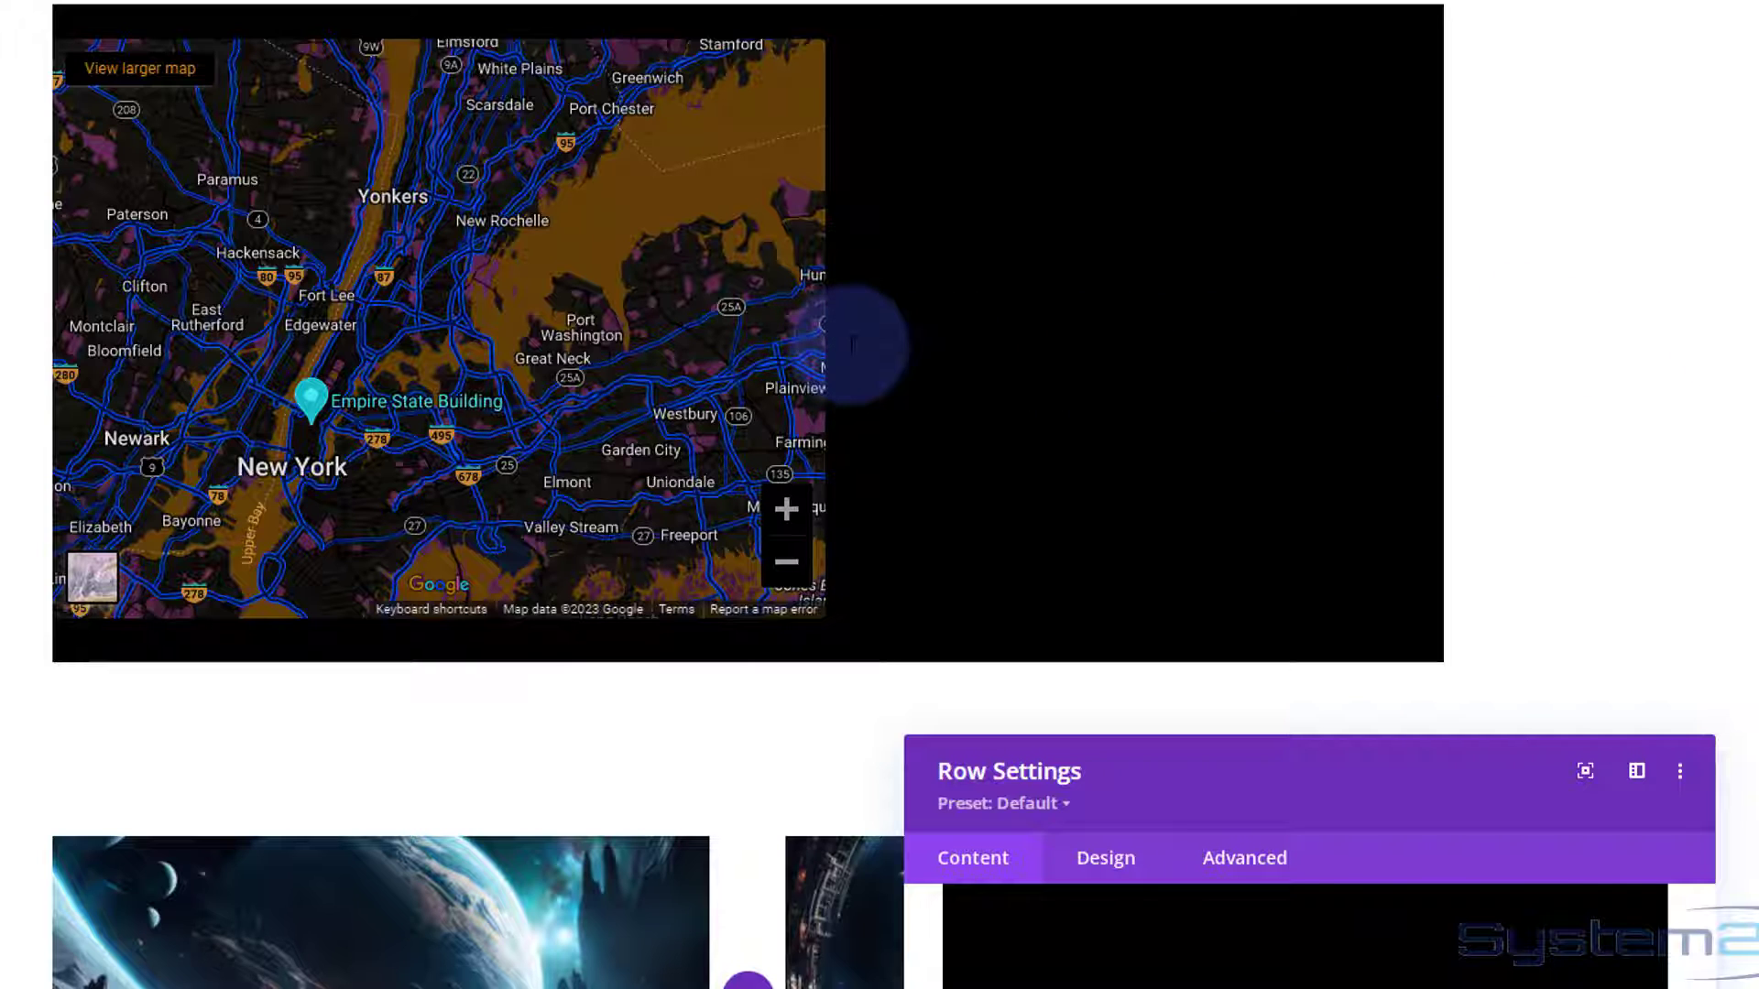
drag(1475, 788, 1509, 95)
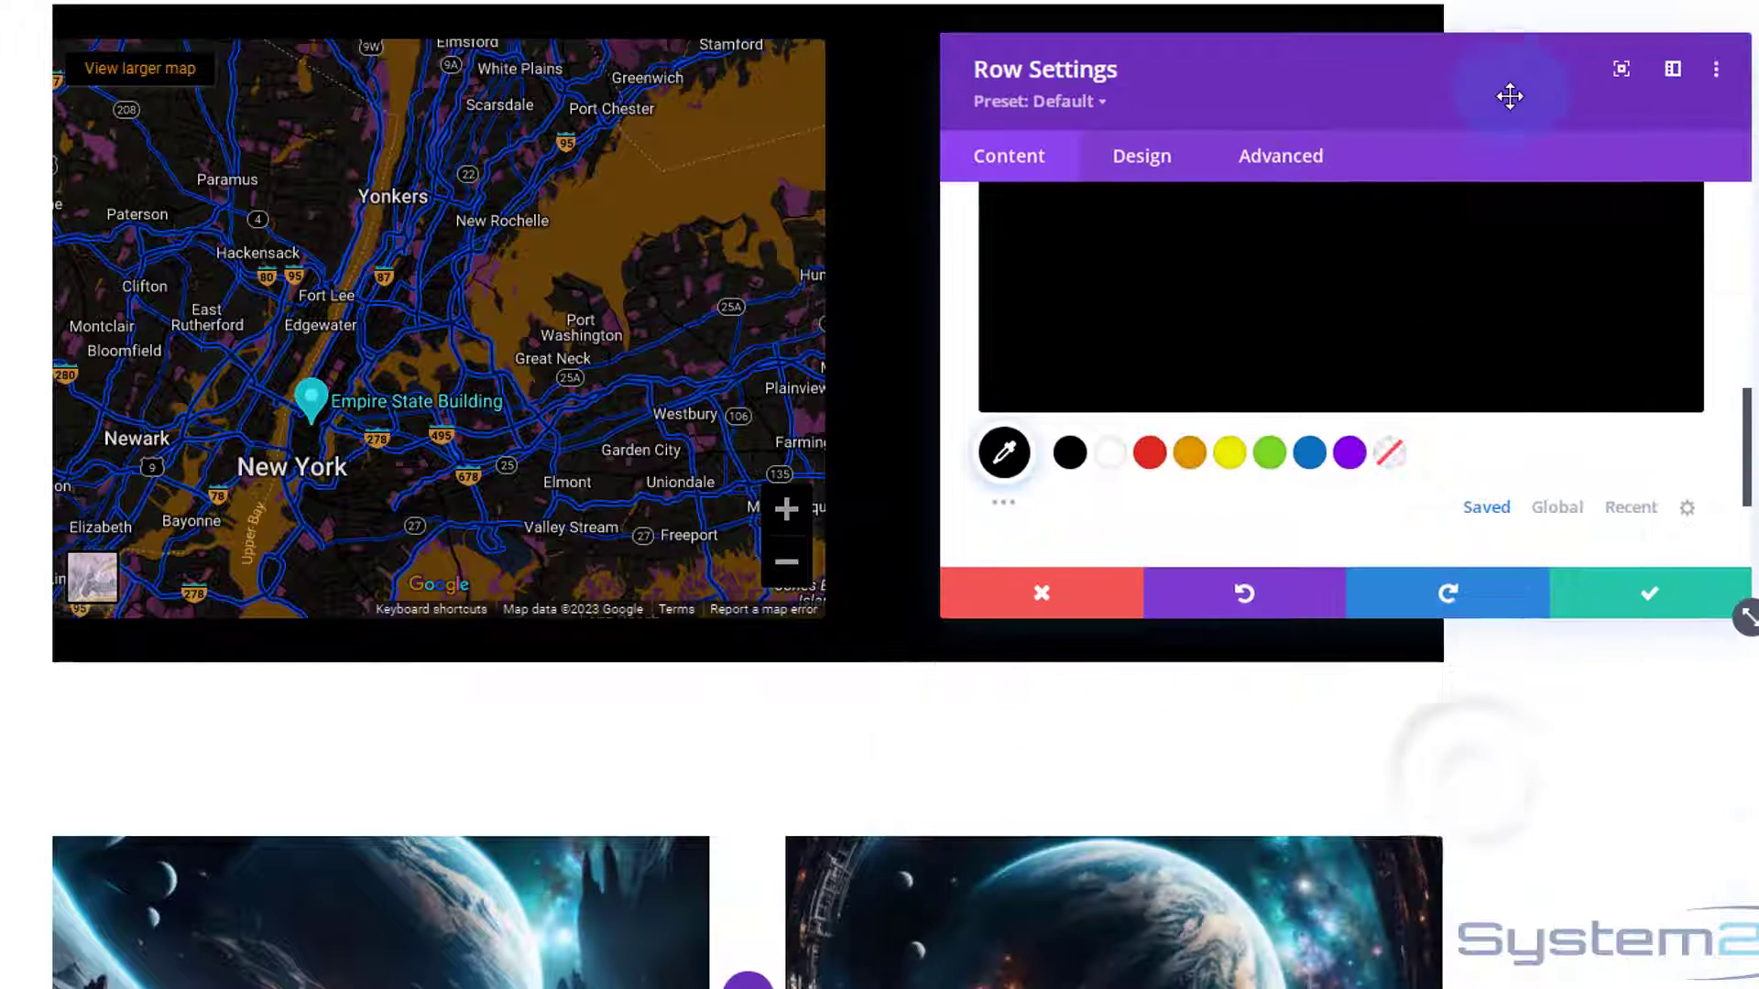
click(1631, 607)
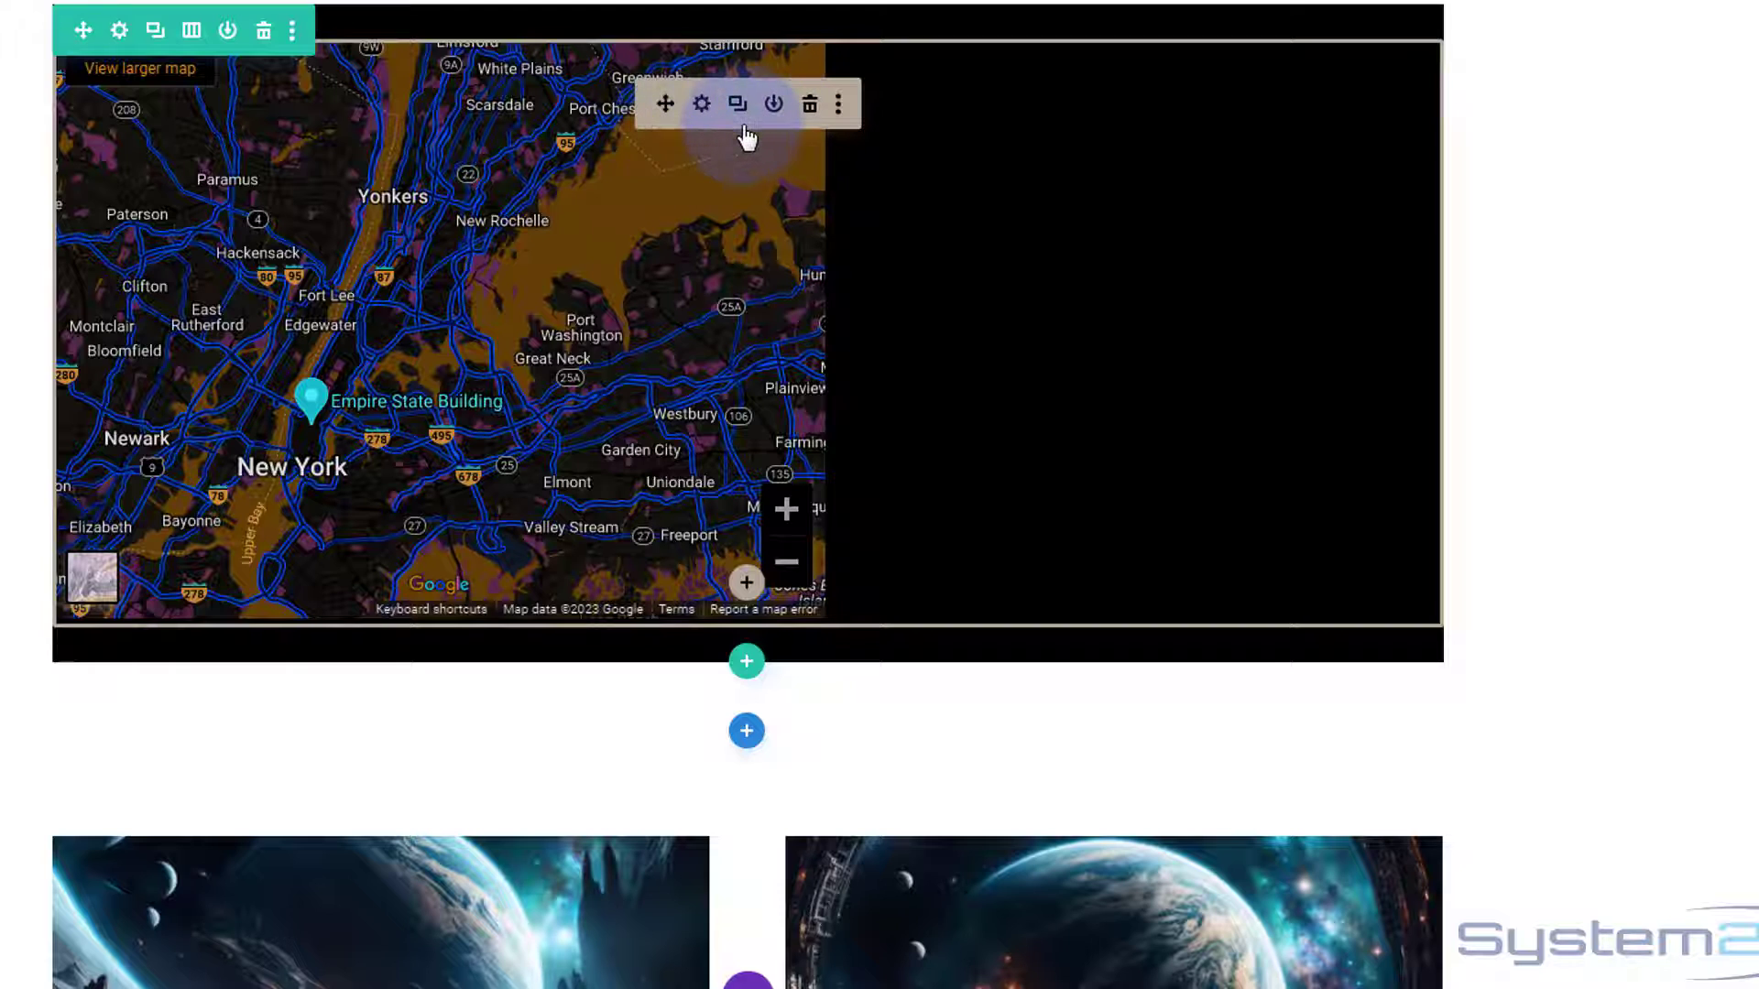
Step: Change the iframe width in the map module's embed code to 100% and check the map across the row
click(701, 106)
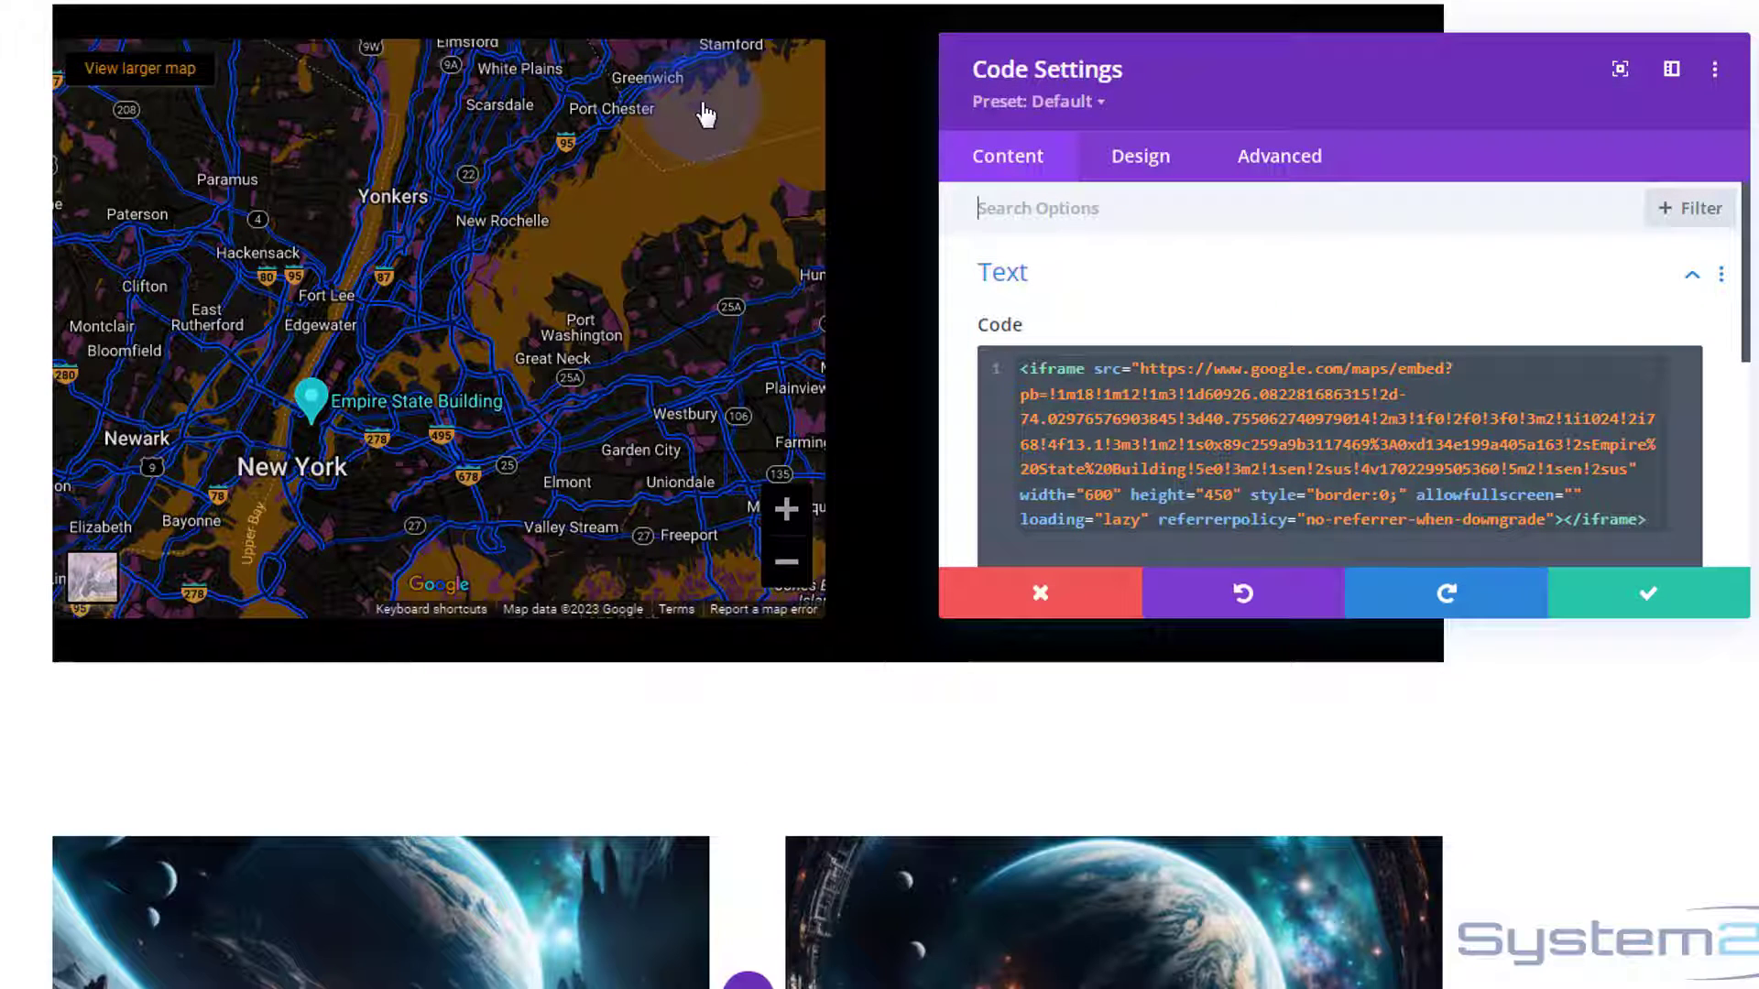
drag(1237, 81, 1145, 84)
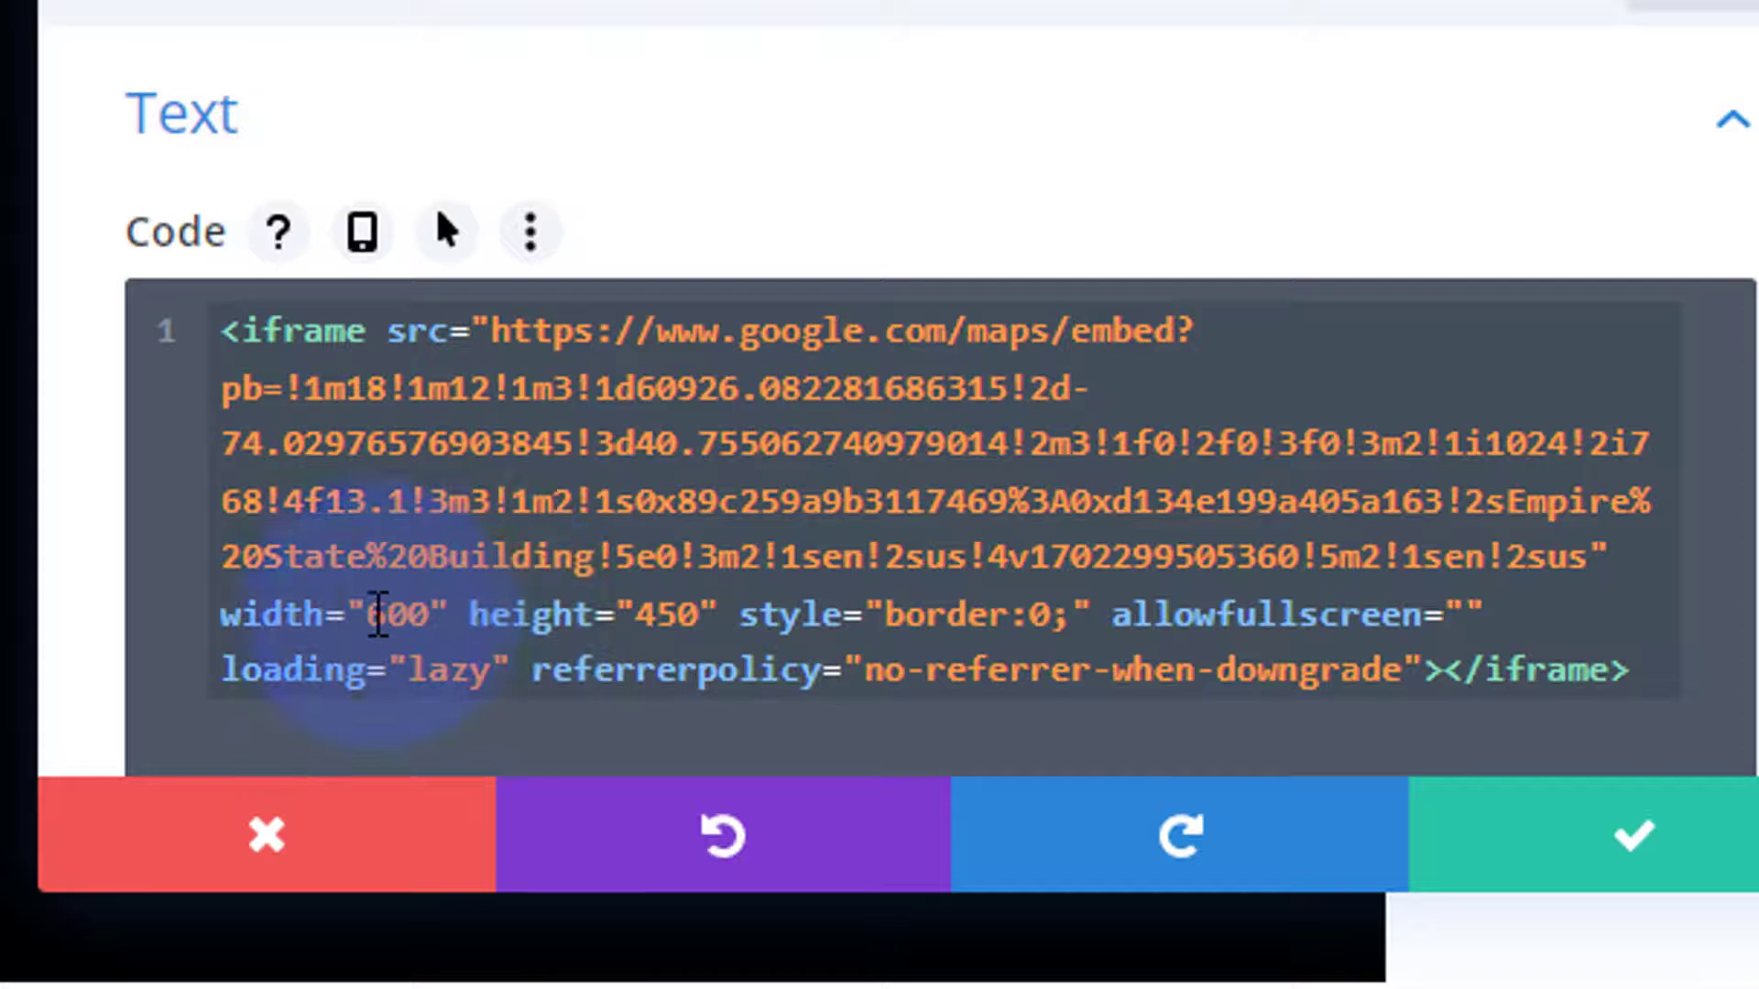
drag(369, 614, 428, 613)
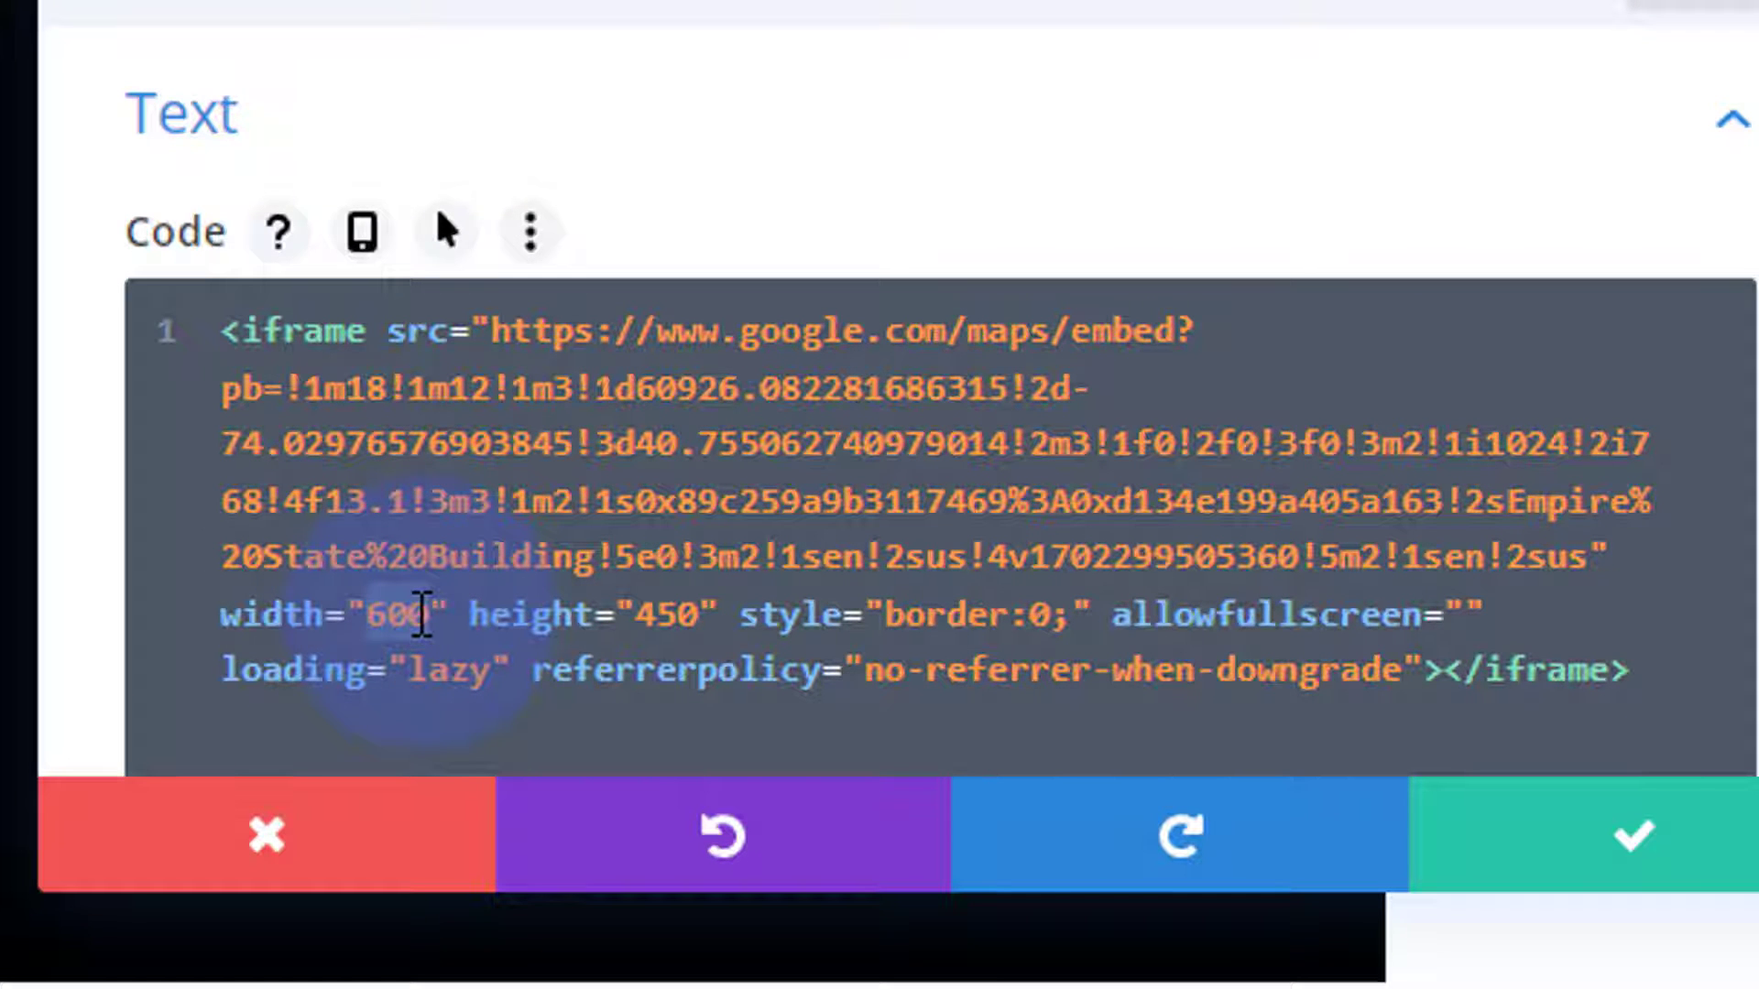
text(100)
key(ctrl+a)
text(%)
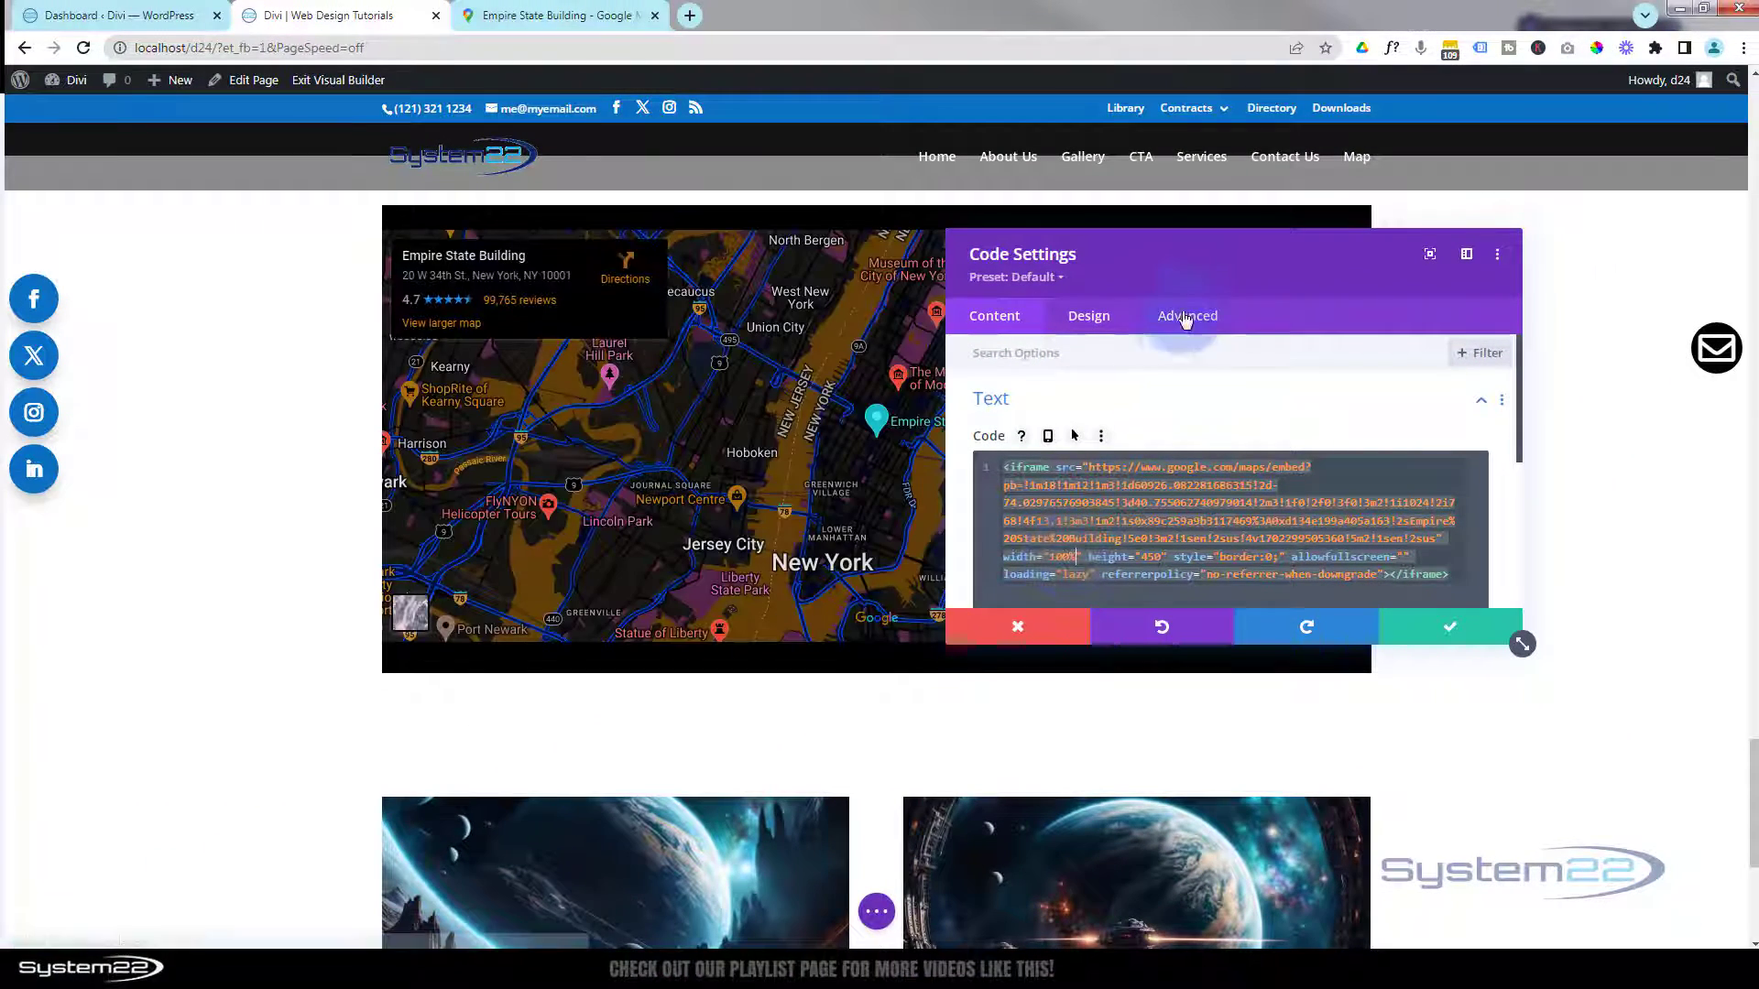
drag(1197, 275, 1024, 731)
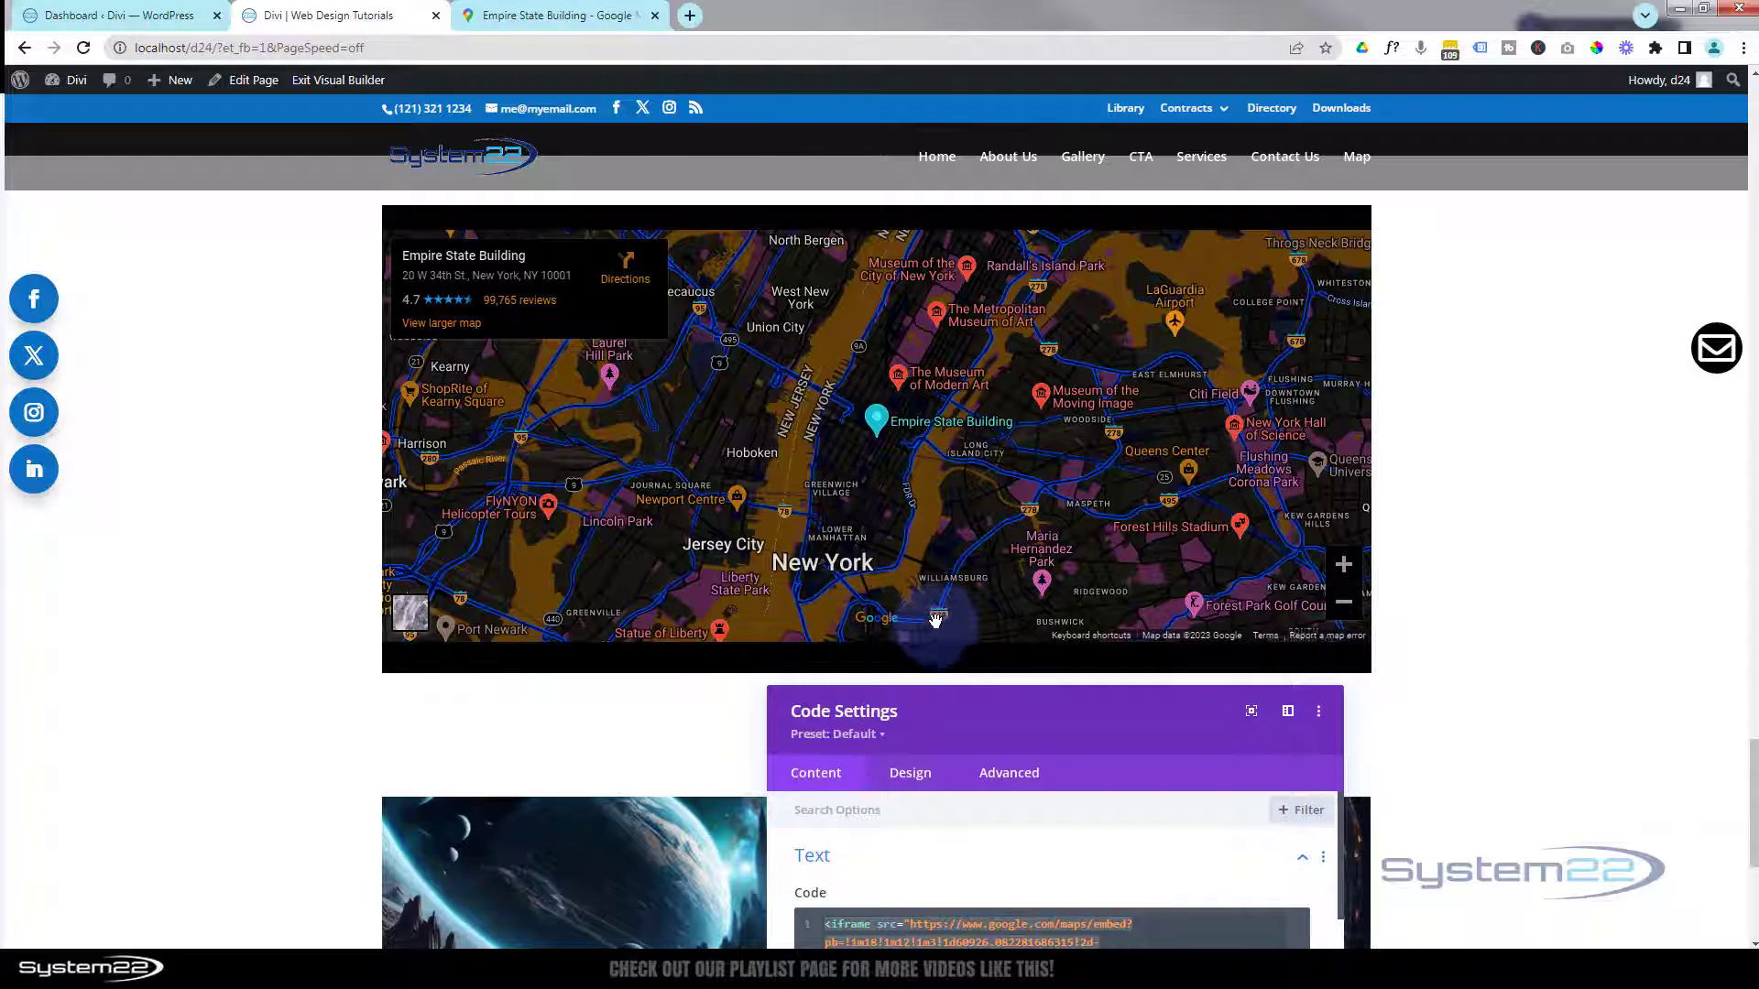
Step: Change the iframe height in the map's embed code to 600 and save the module
drag(1053, 735, 1224, 303)
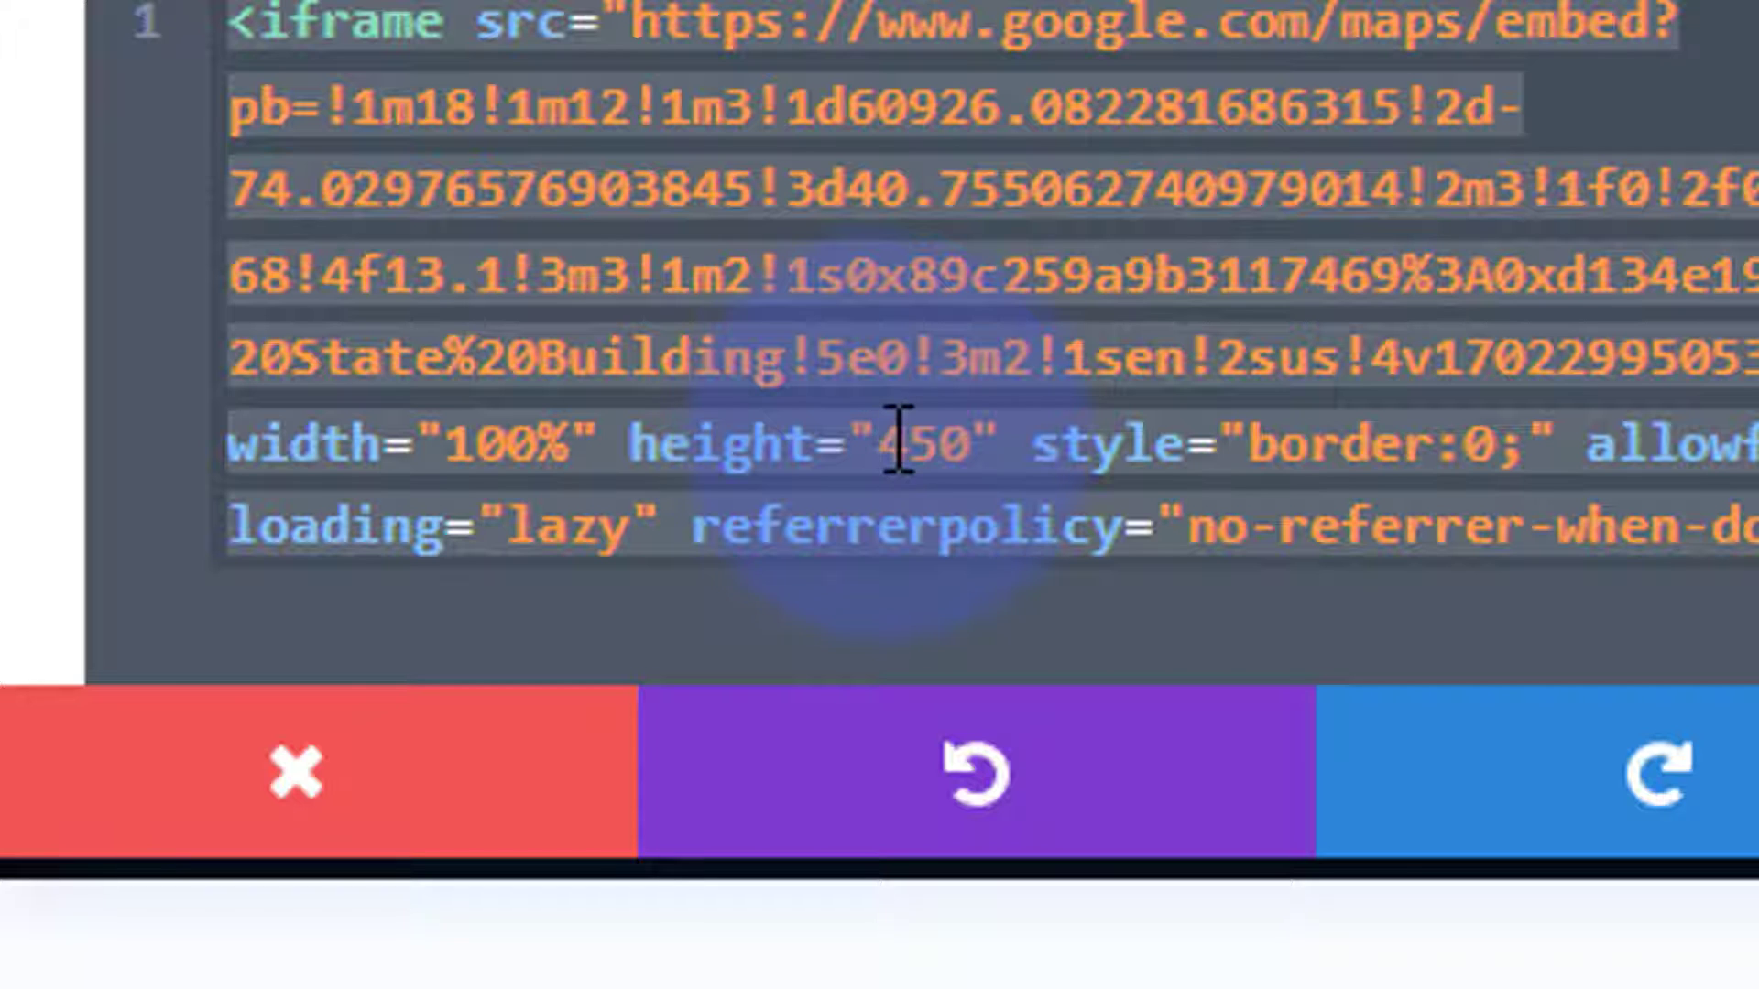
click(885, 442)
drag(885, 441, 969, 444)
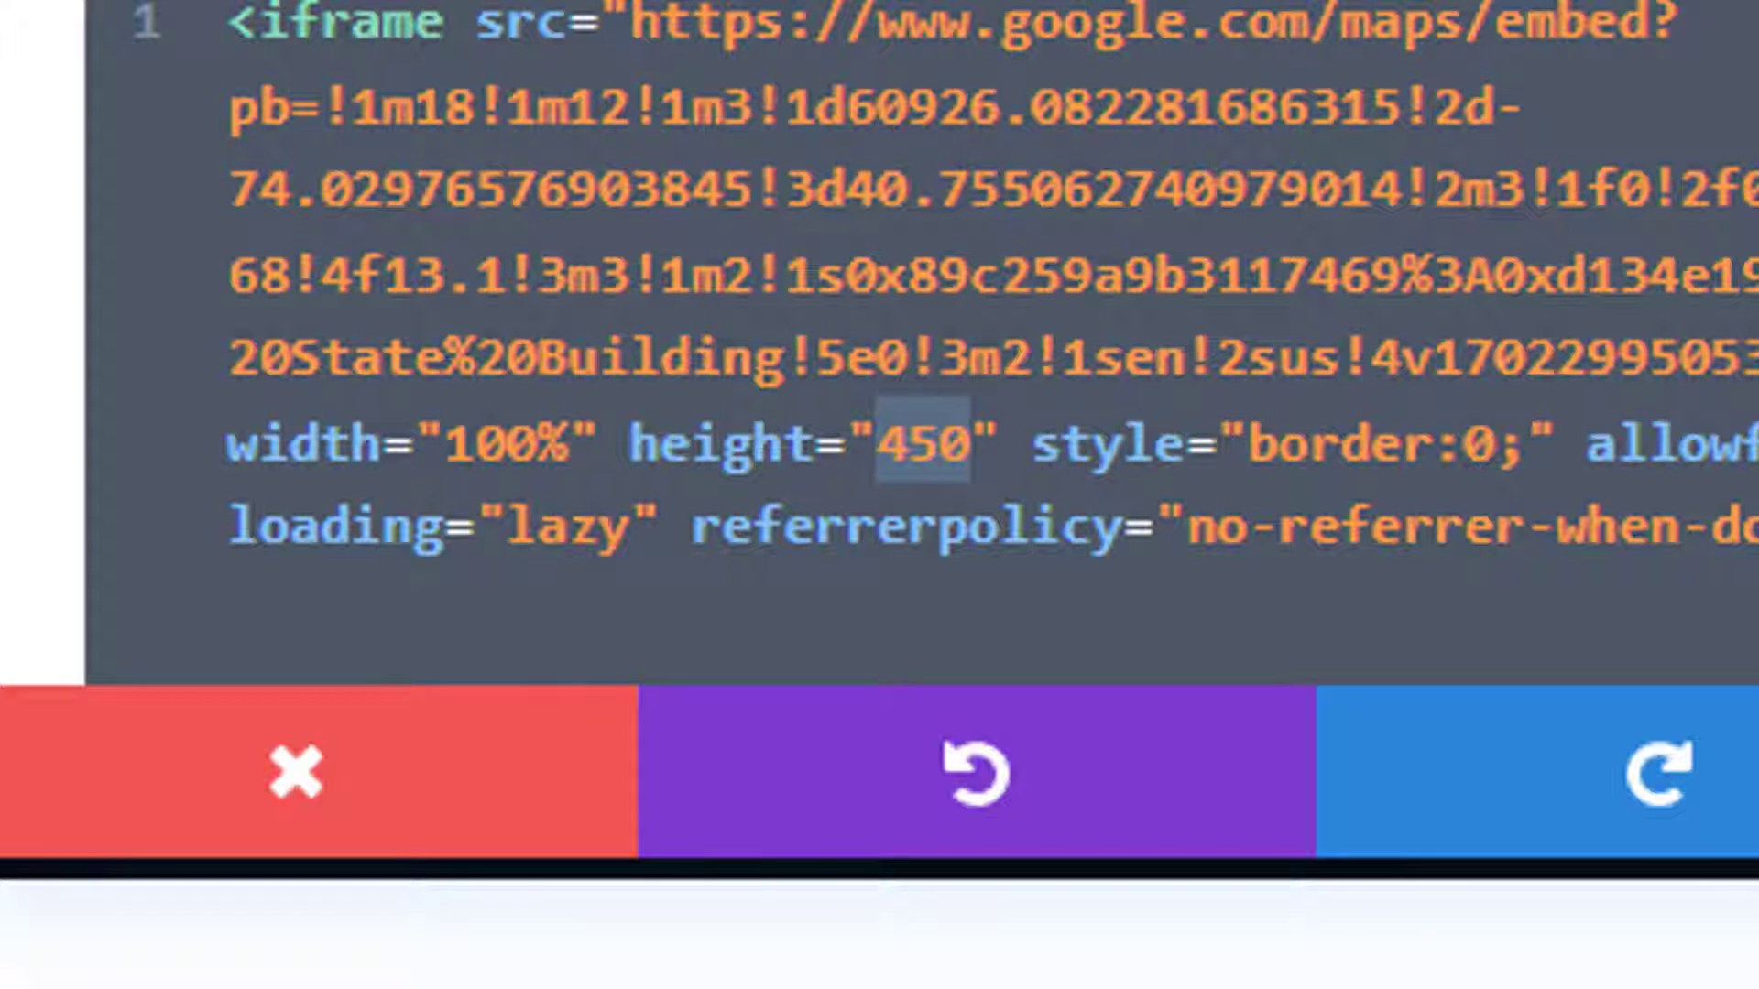
text(600)
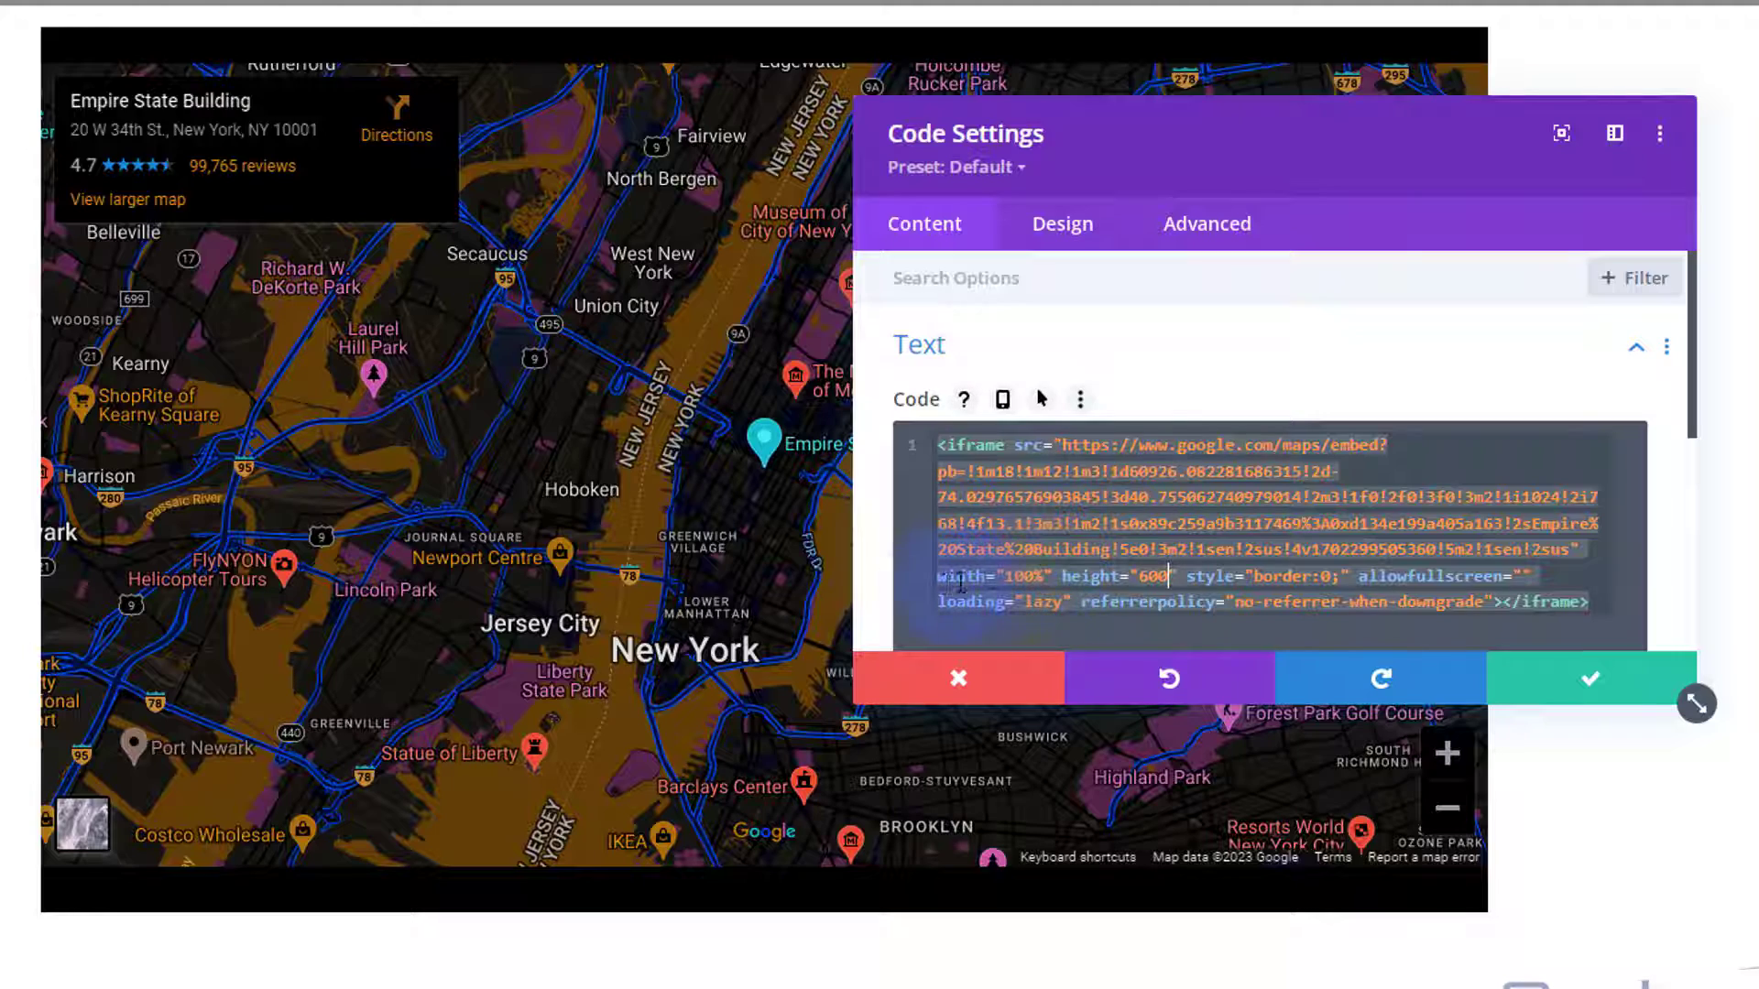
click(1591, 688)
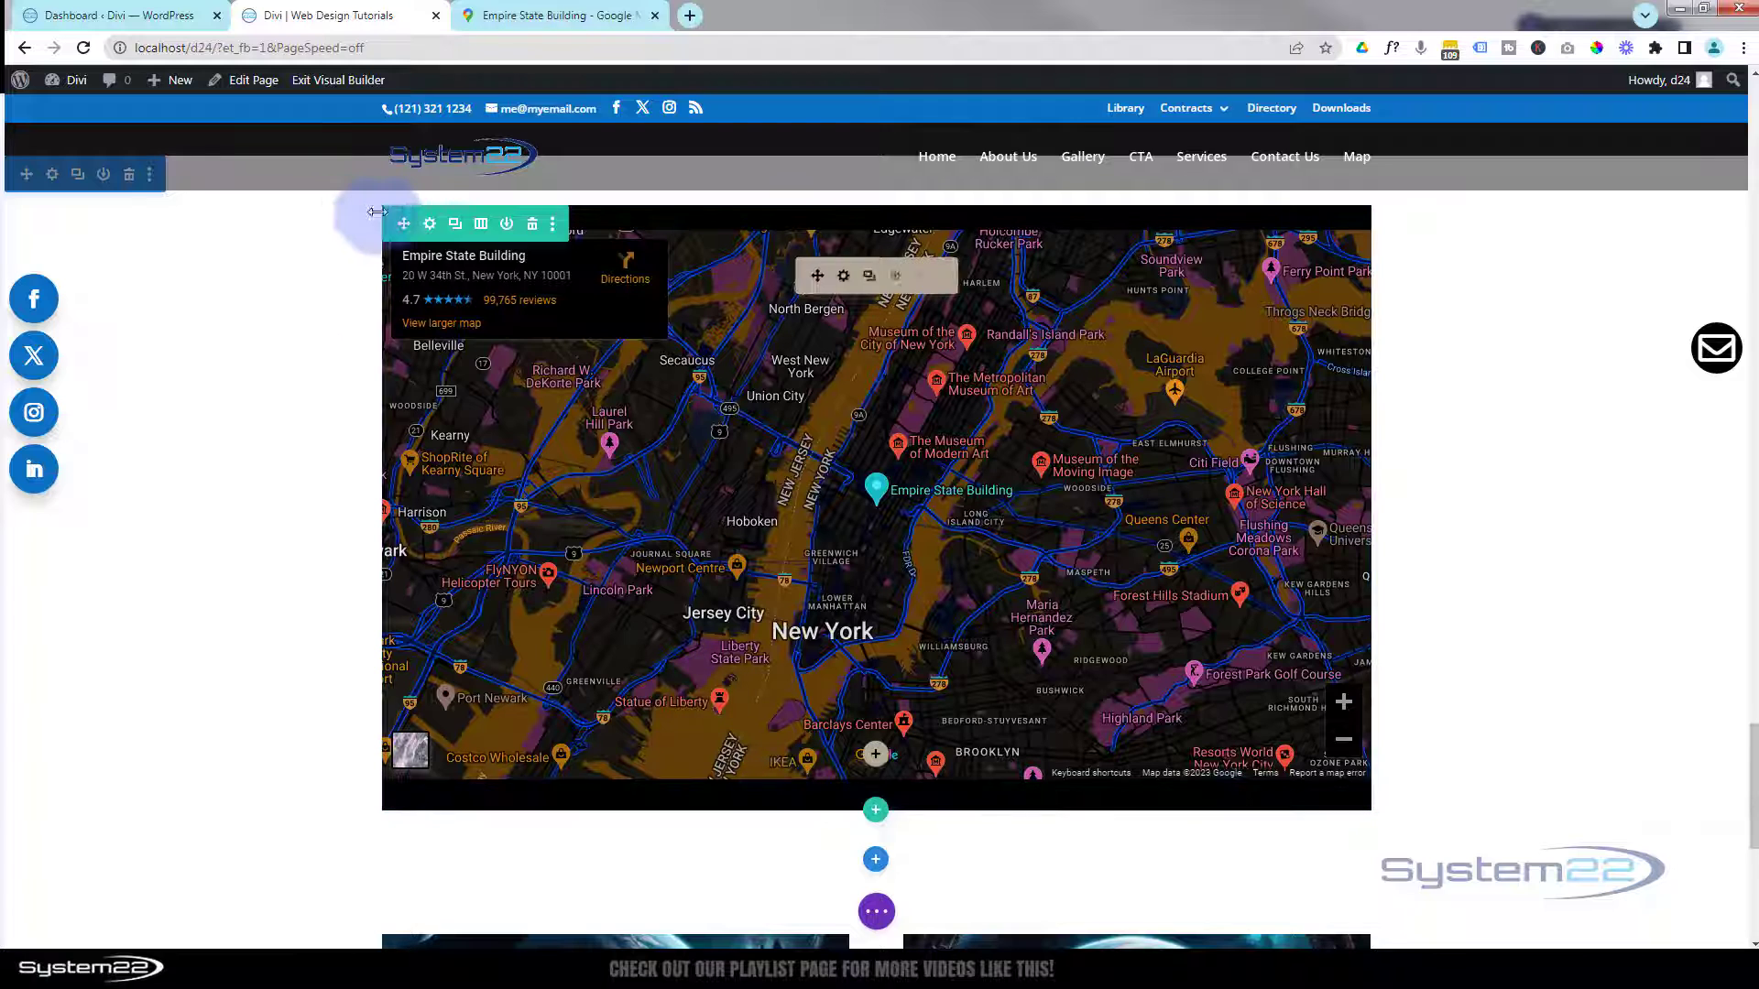
Step: Set the map row's top and bottom padding to 0px with the two values linked
click(428, 225)
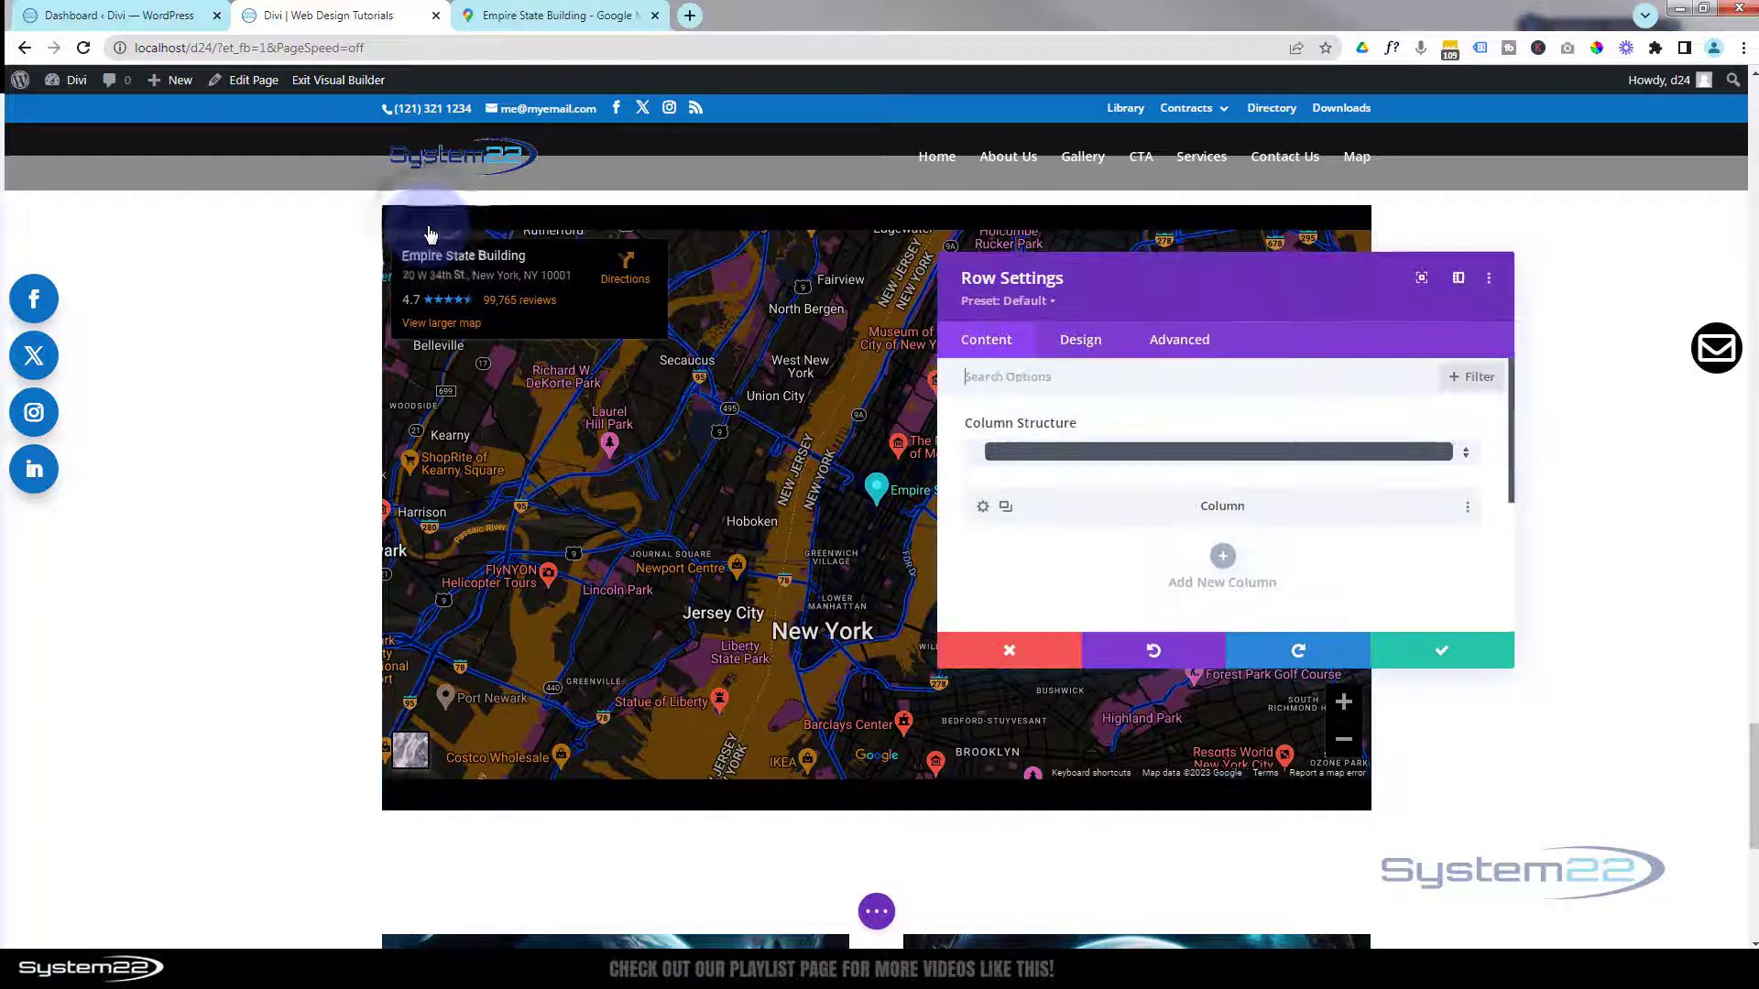
click(1096, 341)
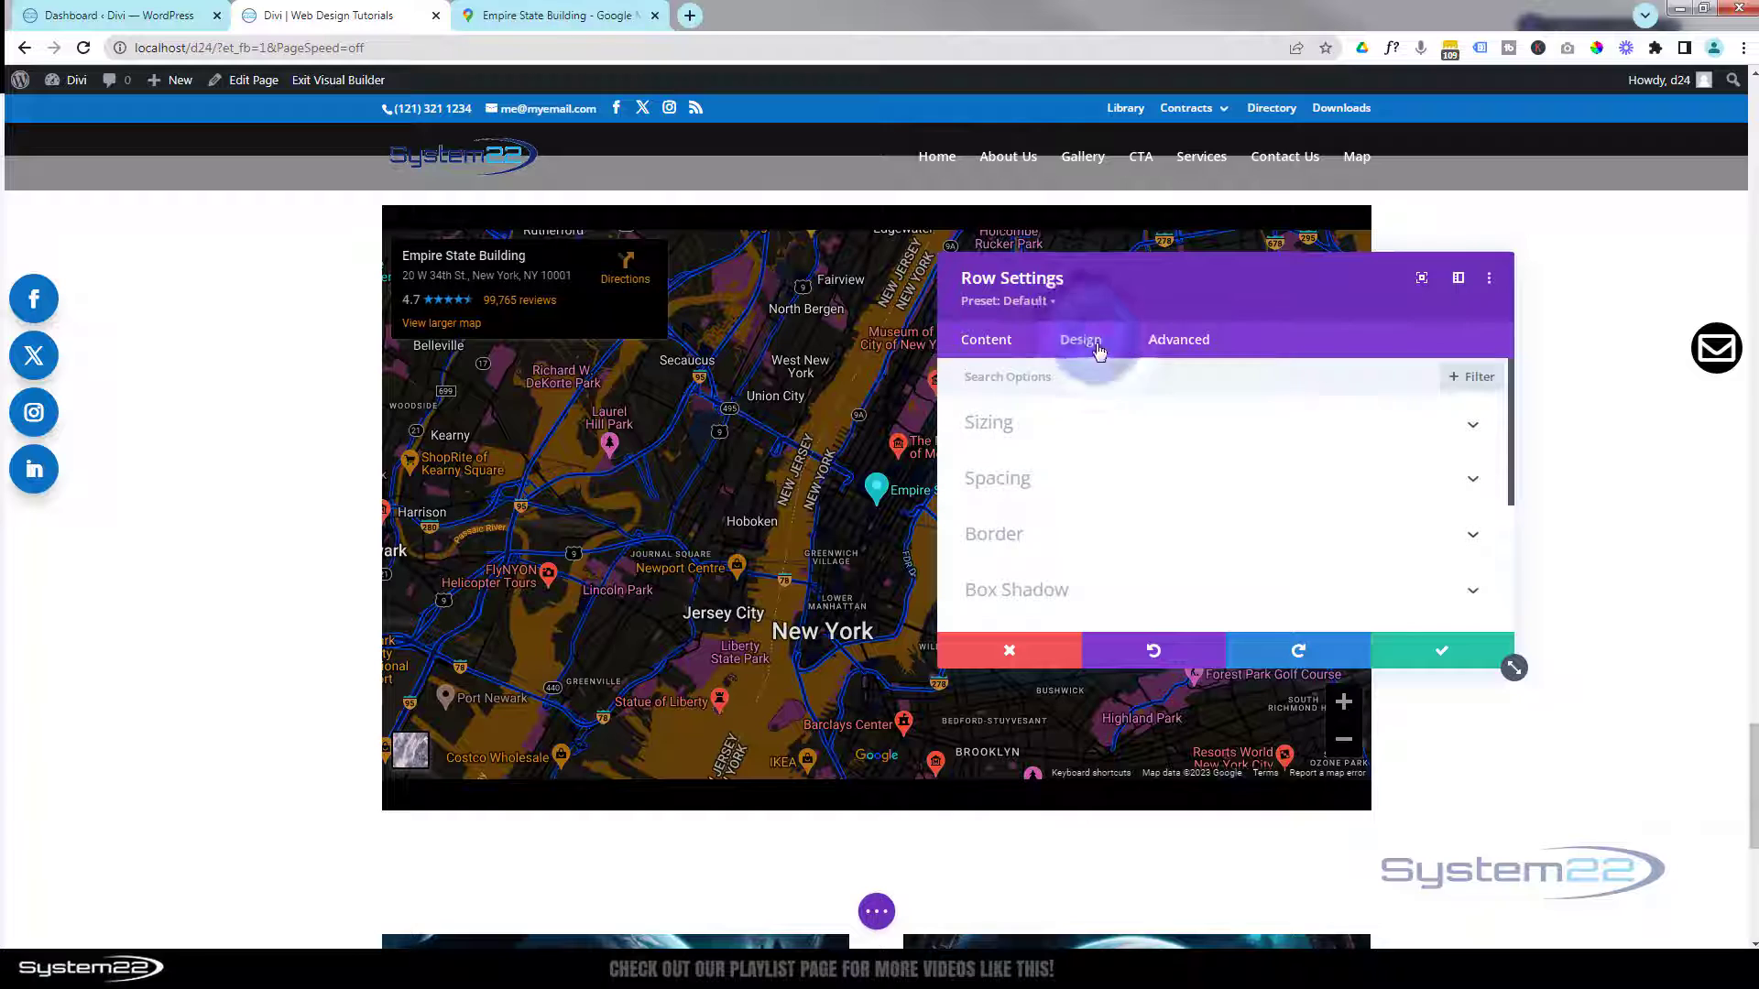
click(1123, 477)
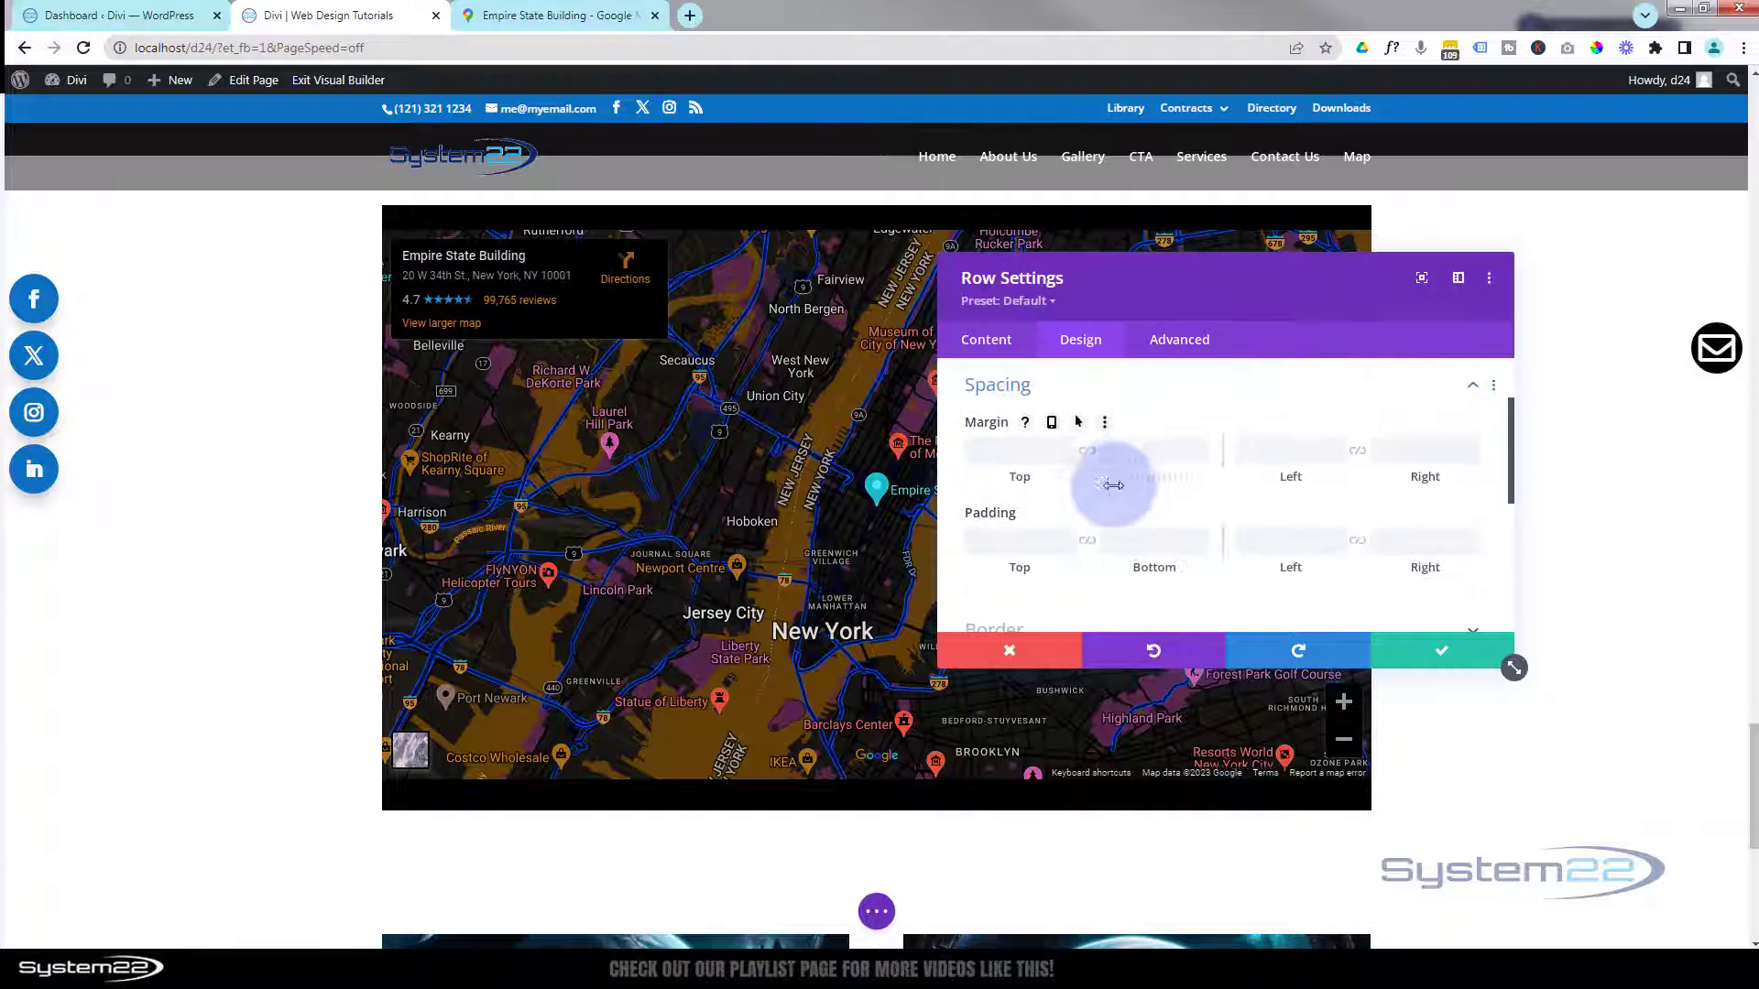
click(1007, 538)
click(1109, 344)
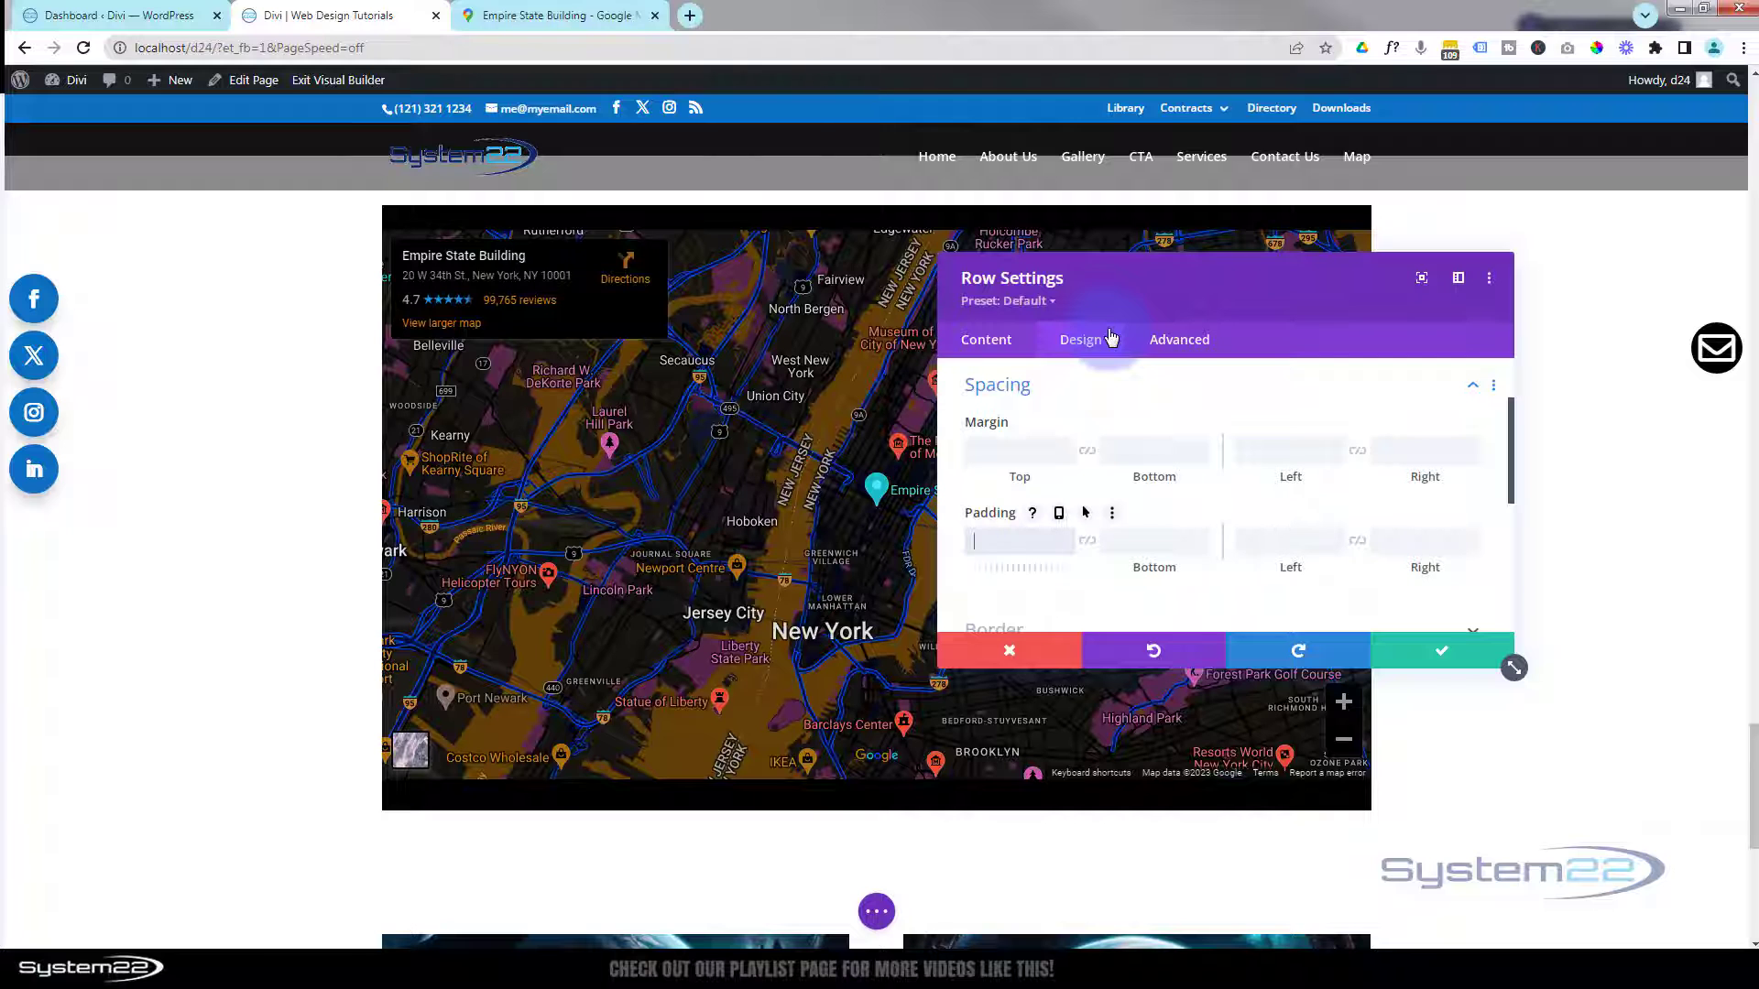
click(1092, 548)
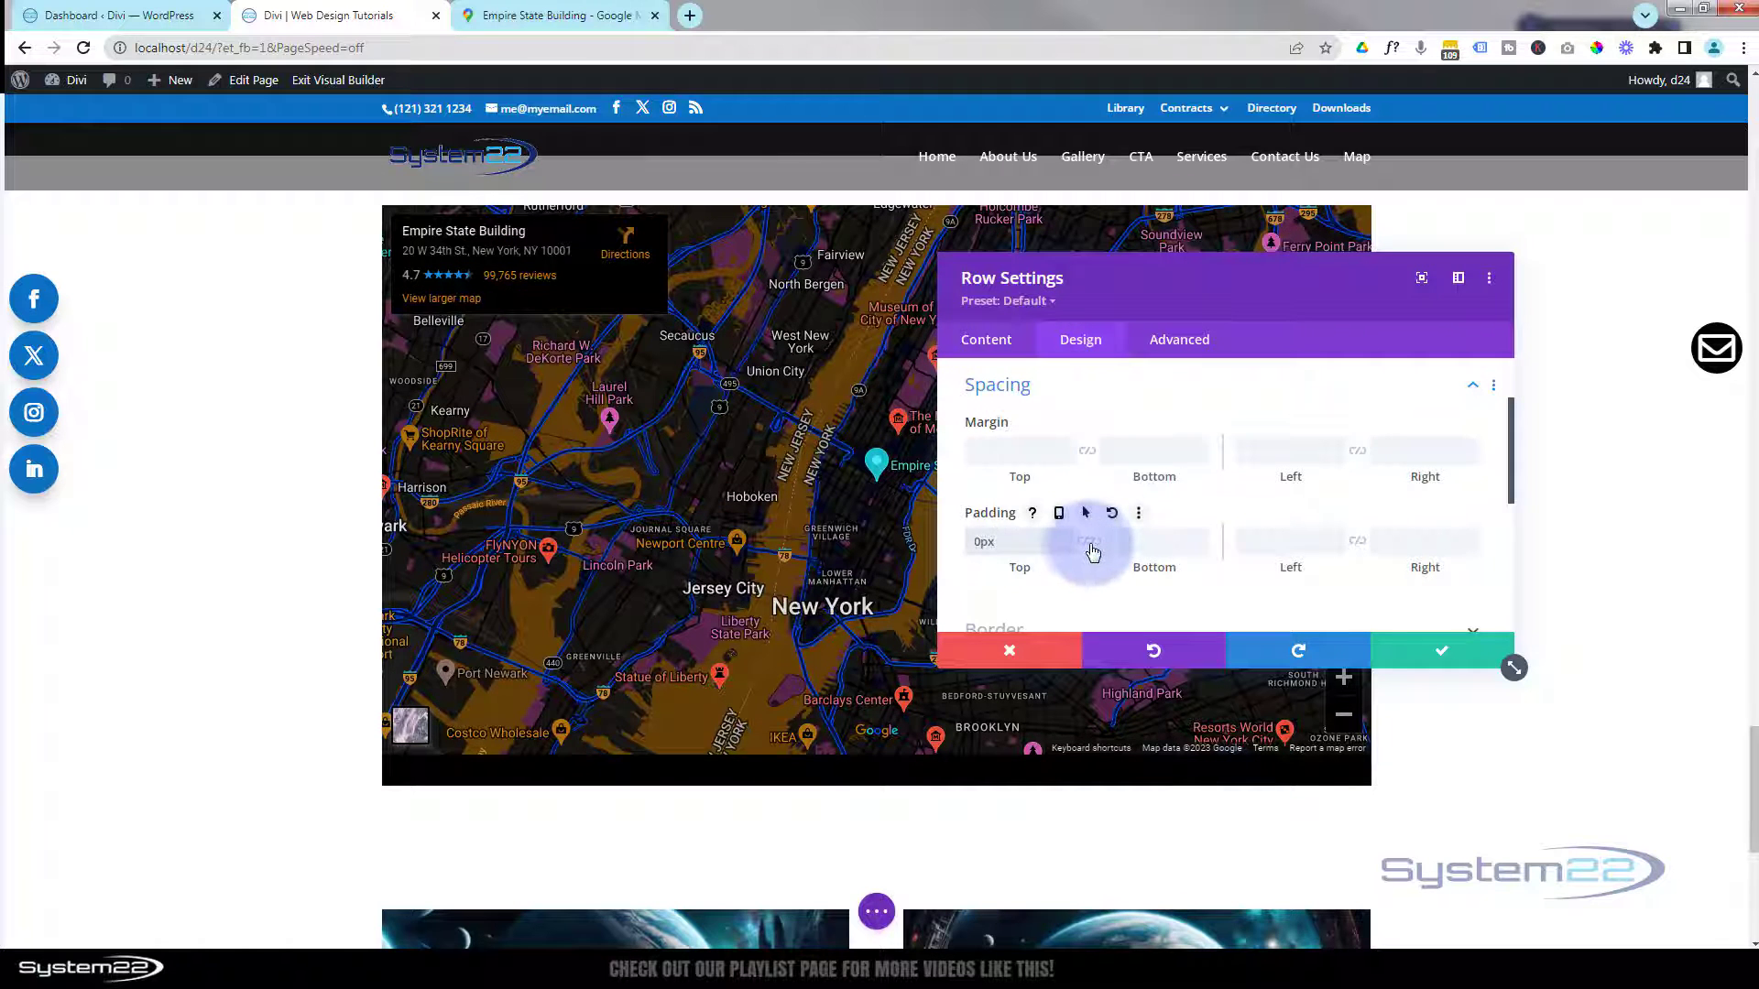
click(1087, 544)
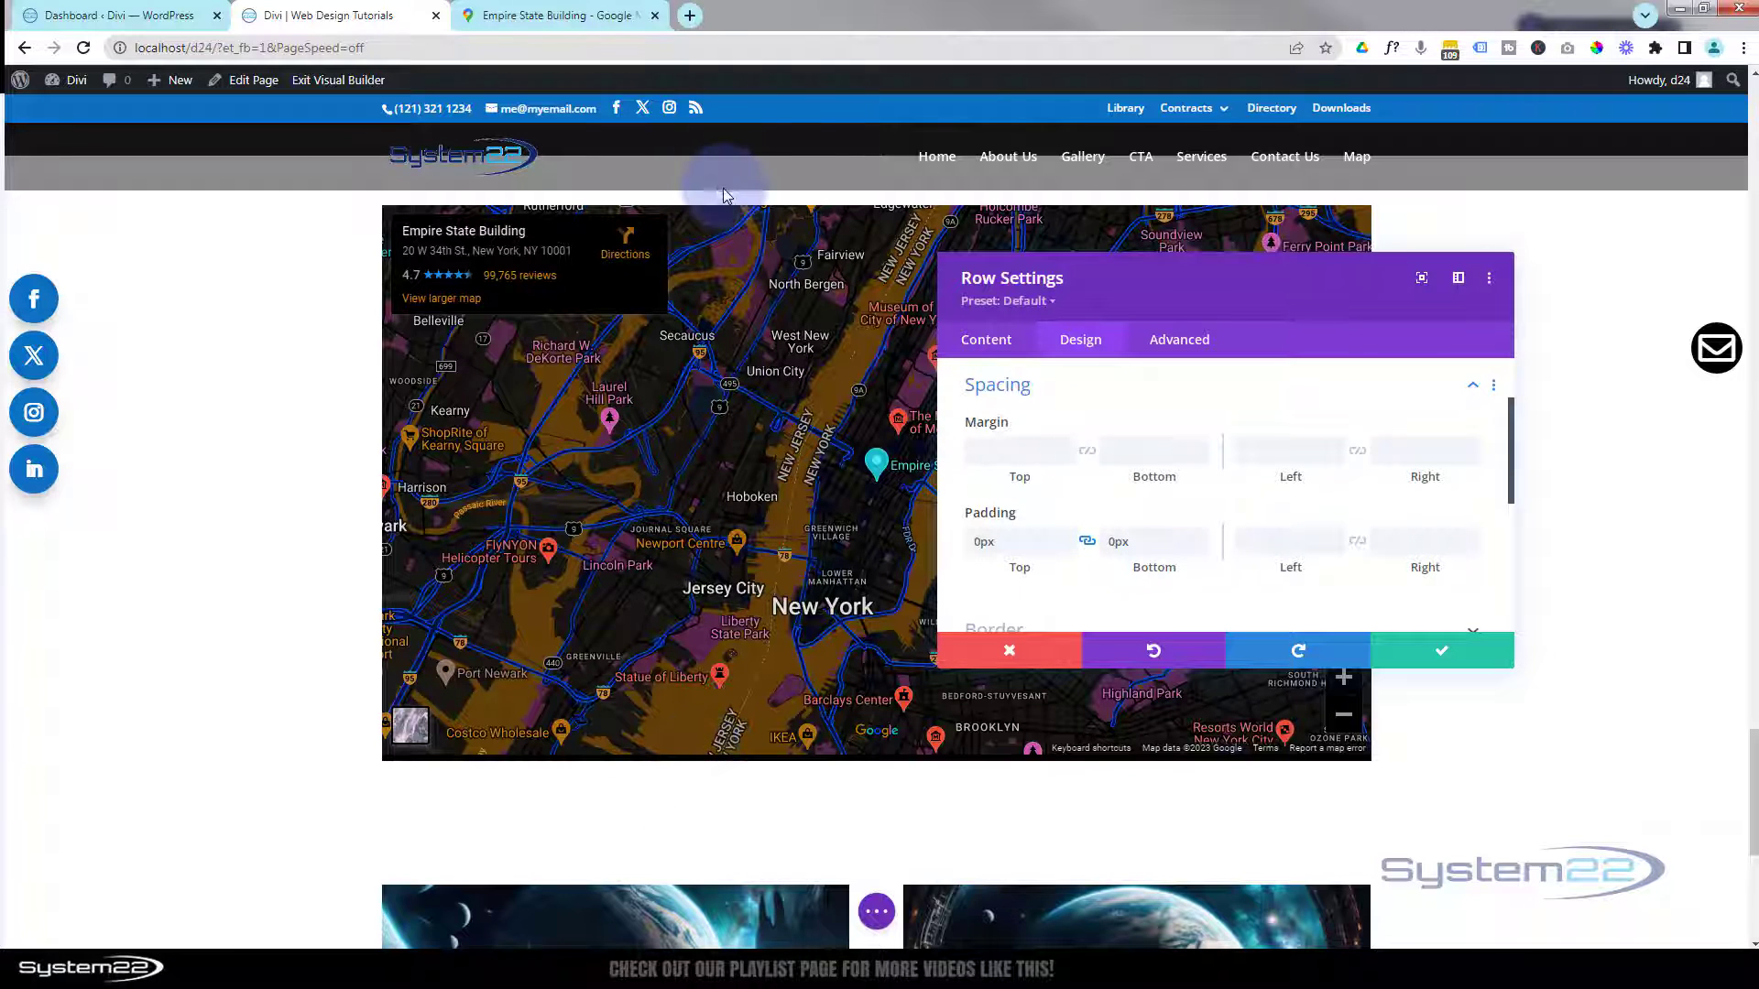
Step: Collapse the row's Spacing options and set the row's width to 100% in its Sizing options
scroll(205, 474, up, 1)
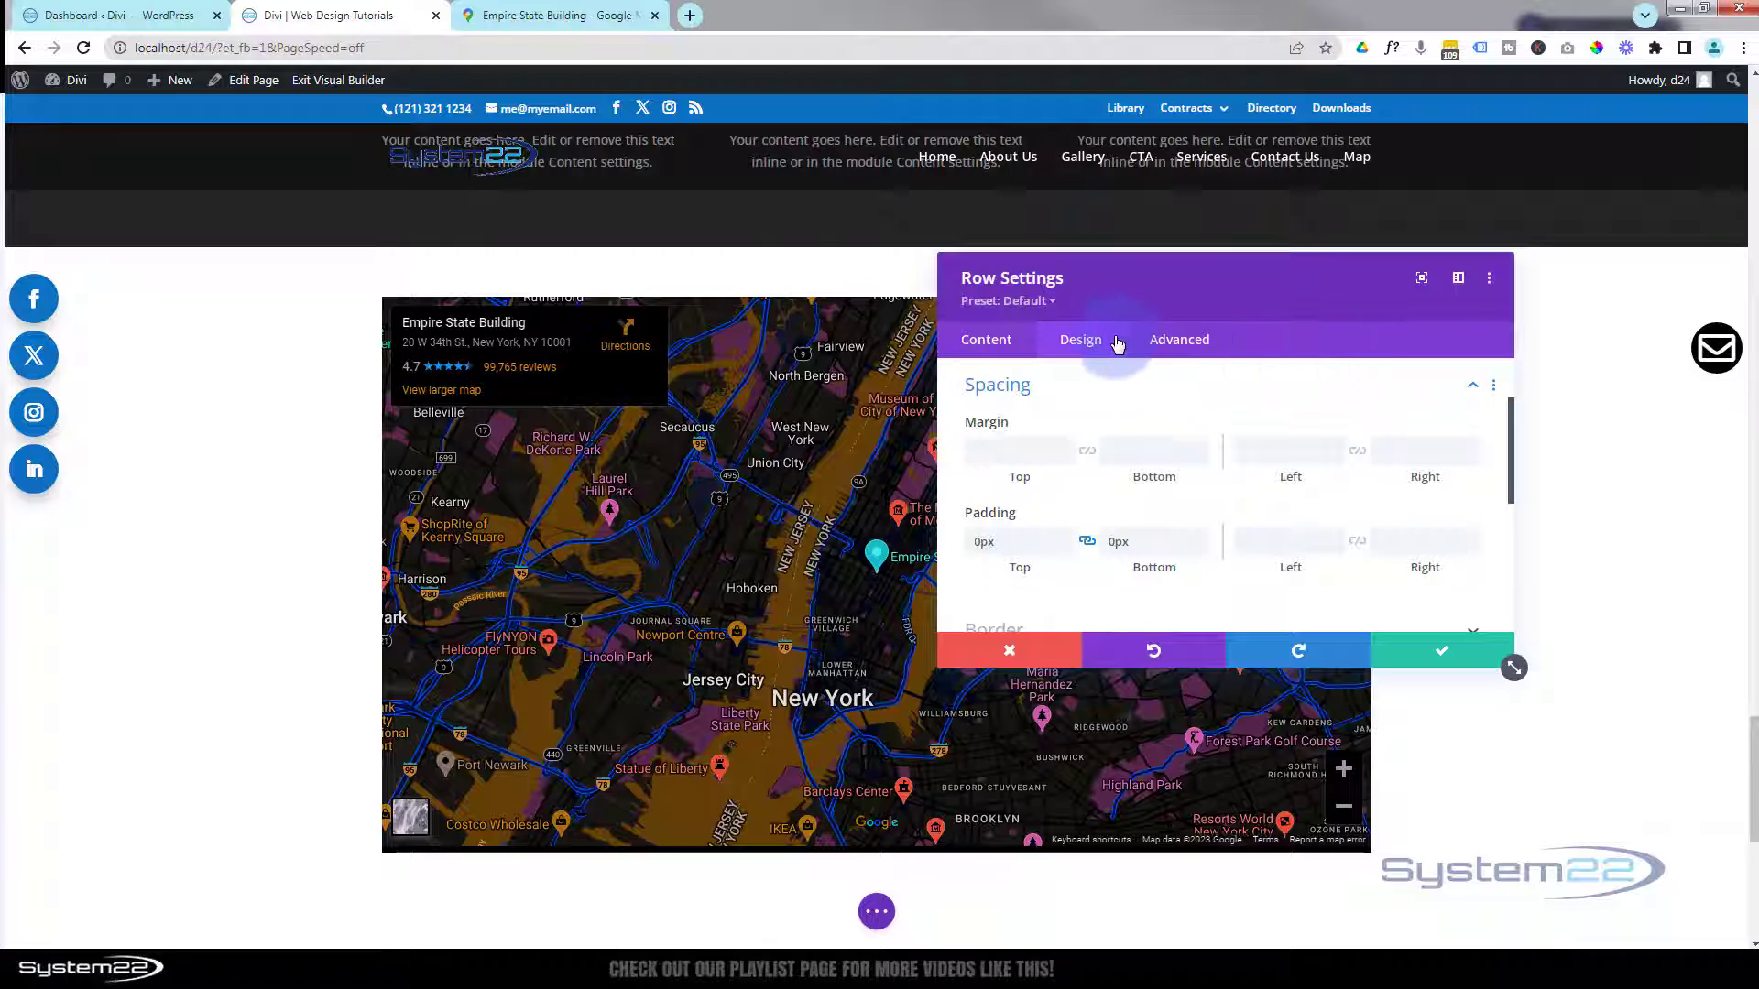
click(1088, 392)
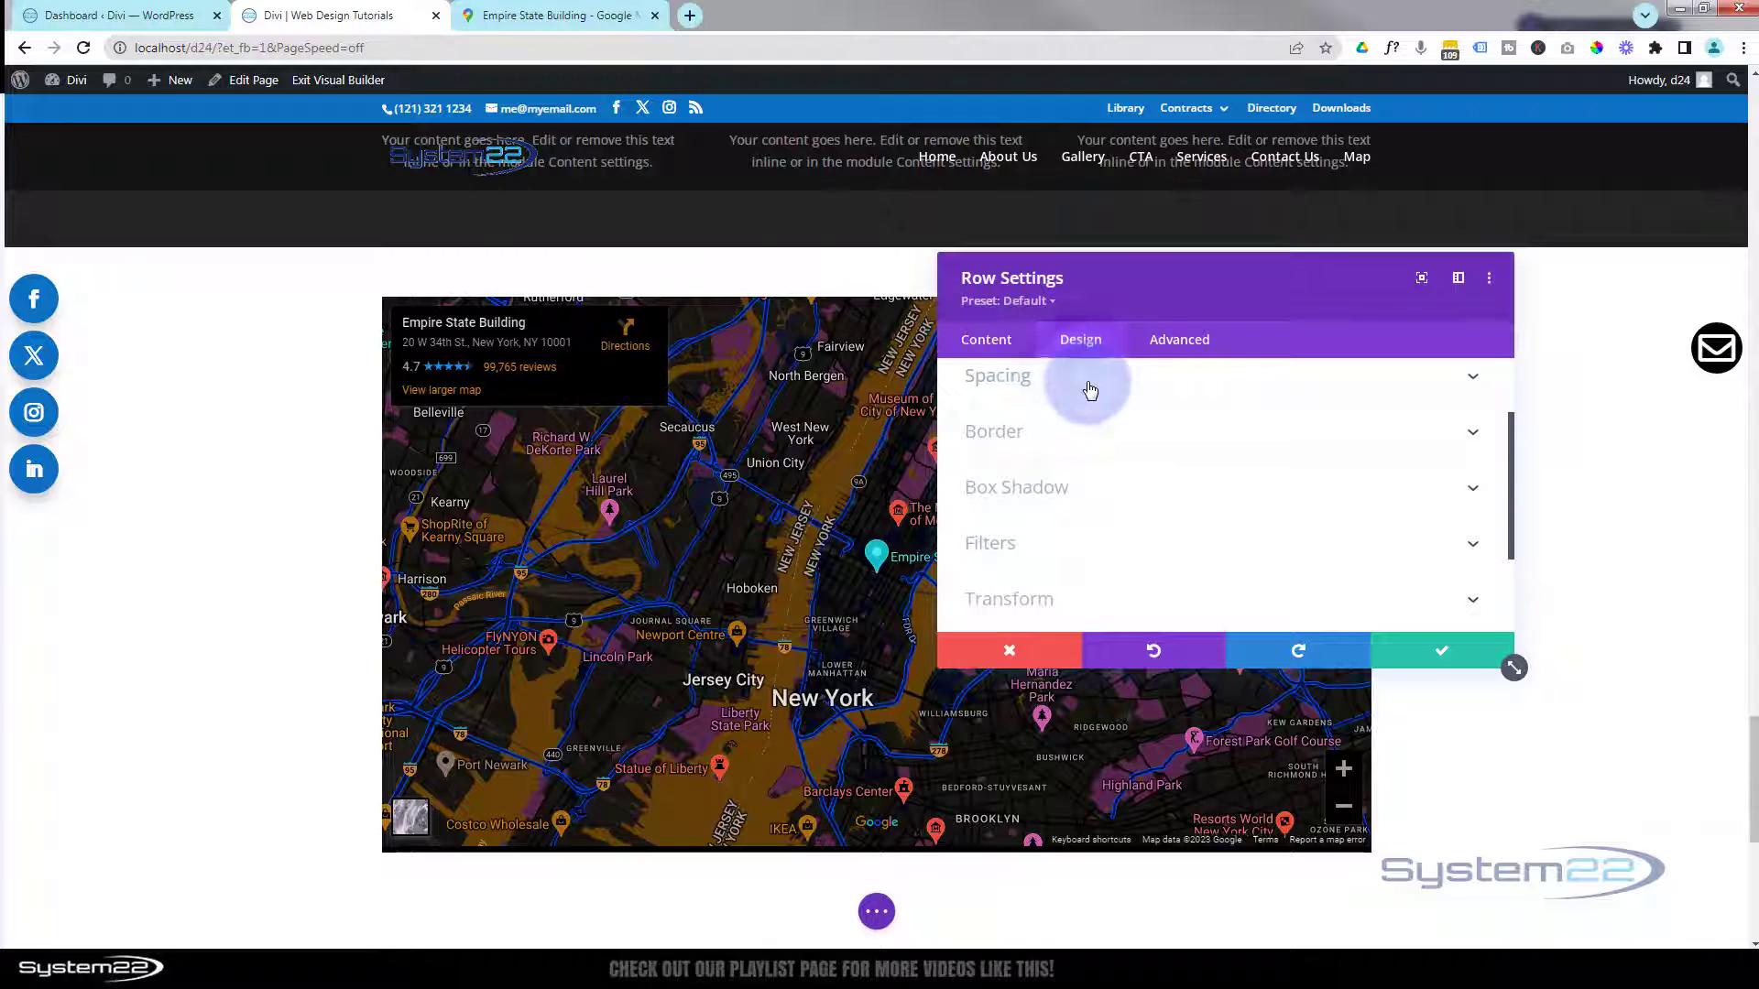
scroll(1090, 392, up, 2)
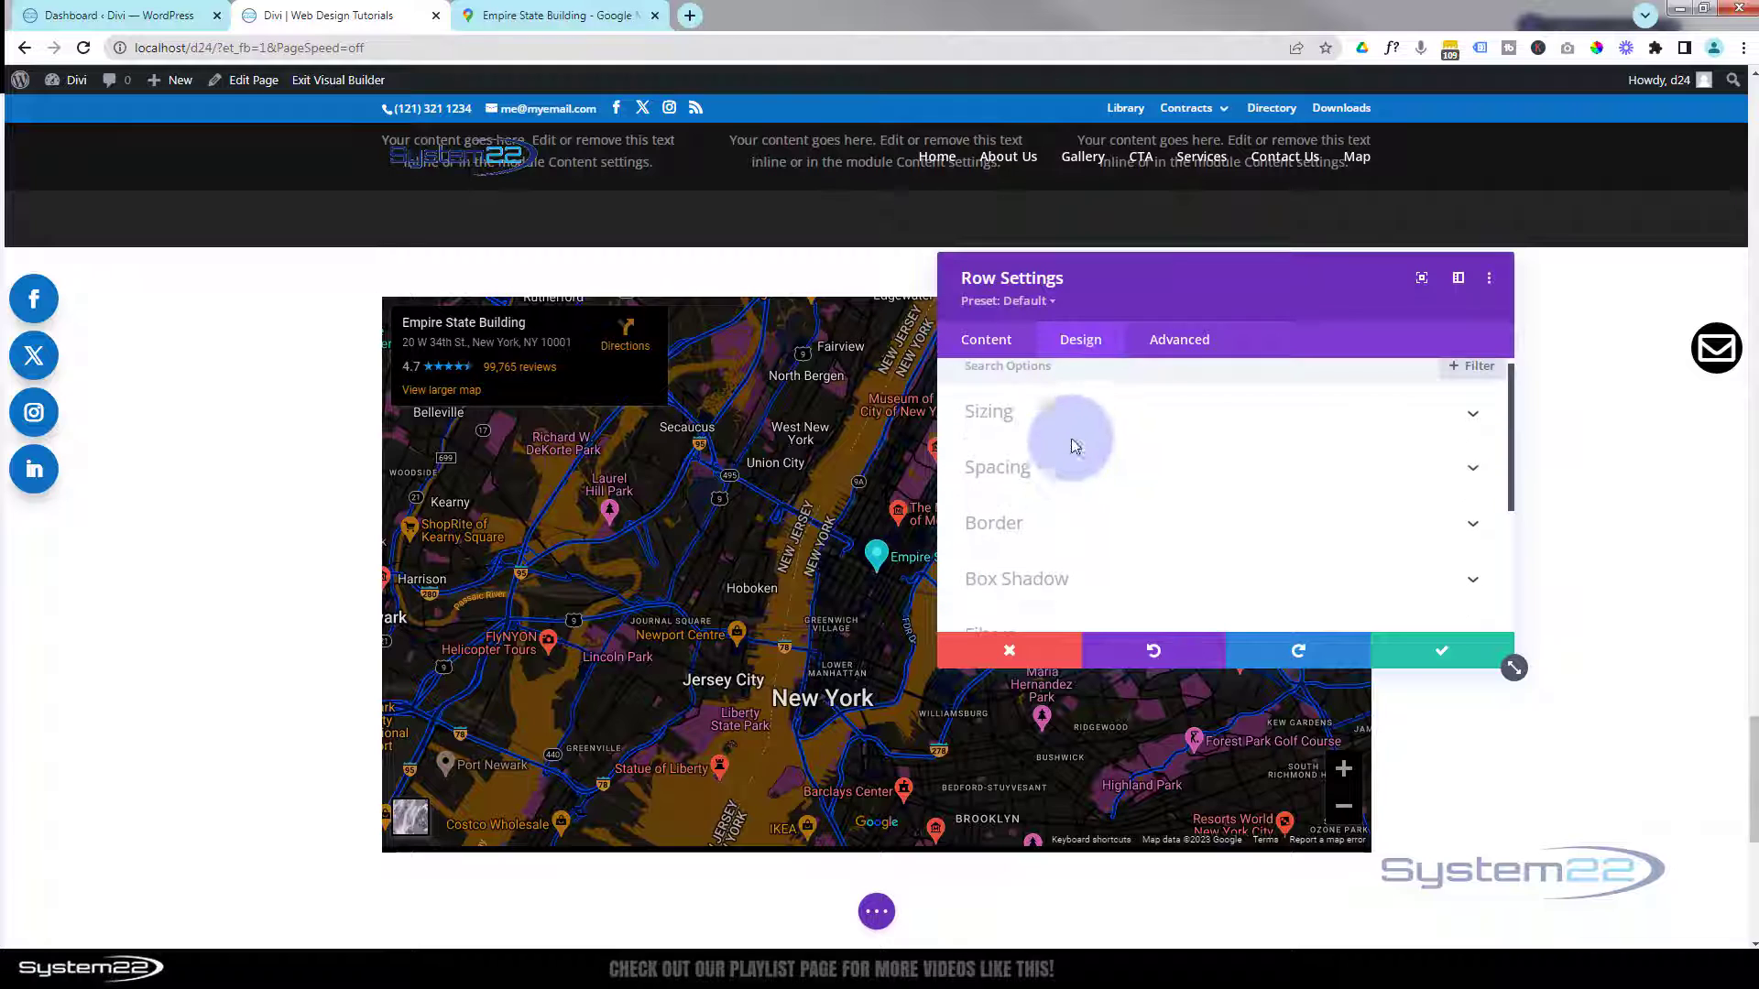
click(1078, 427)
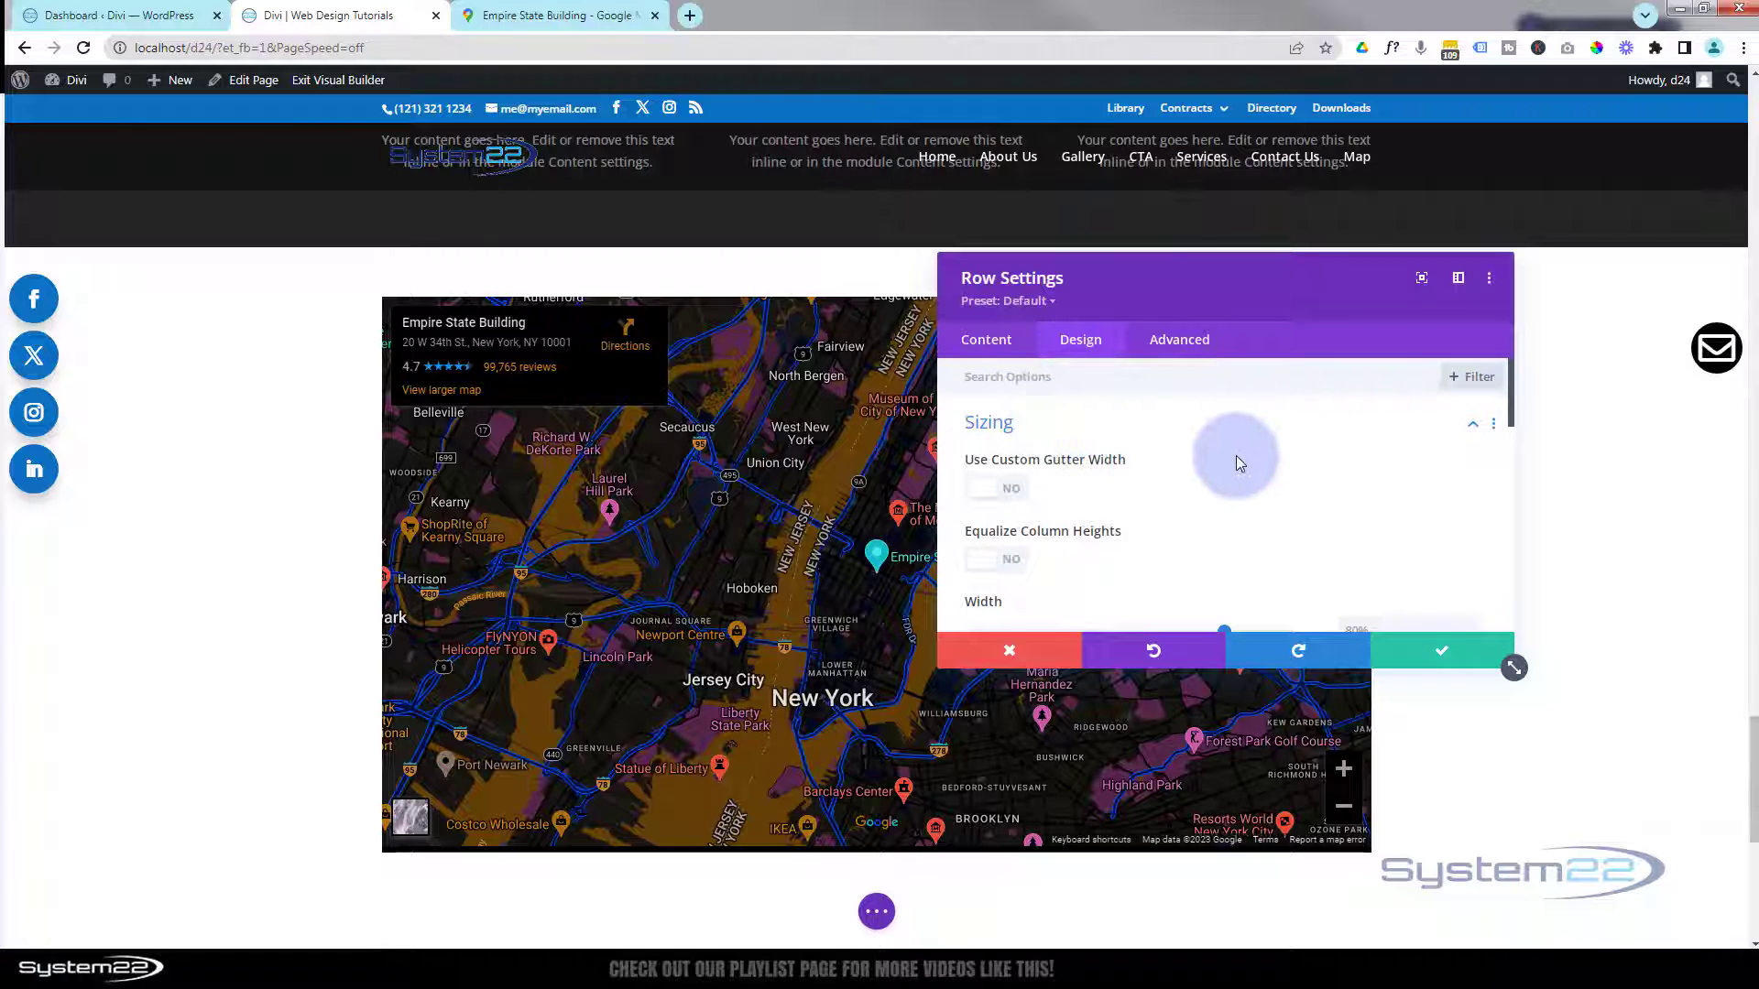
scroll(1237, 453, down, 2)
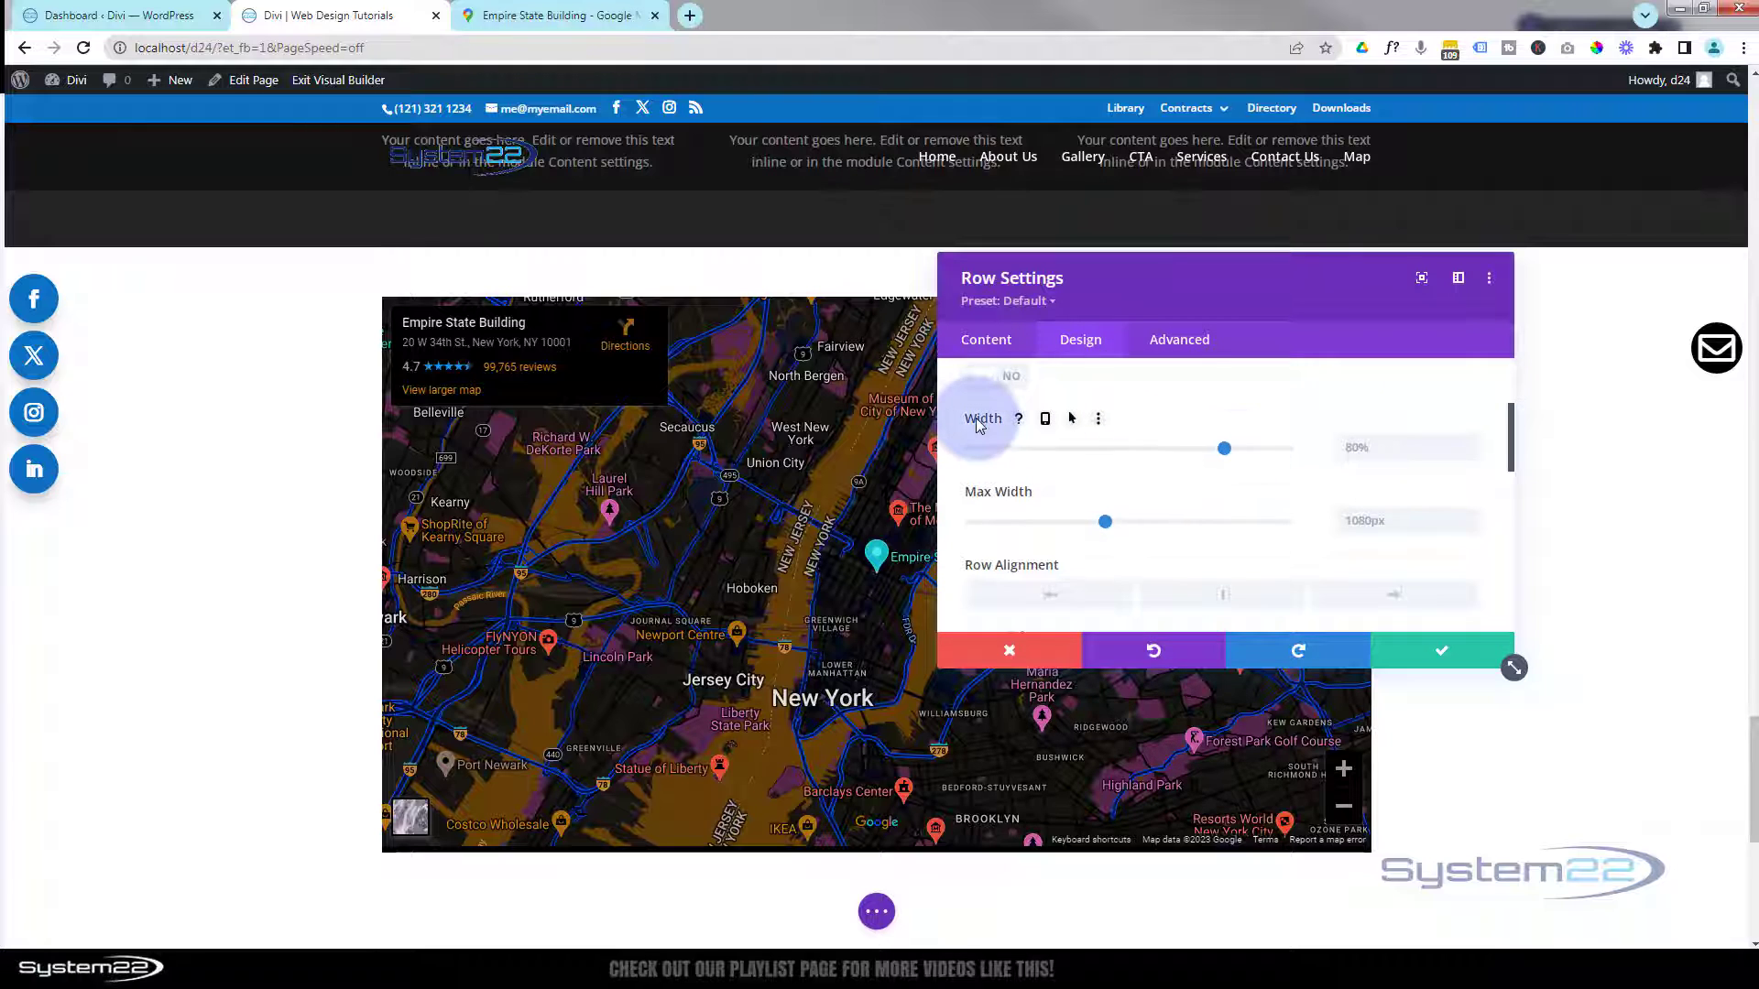
mouse_move(1227, 451)
mouse_down()
mouse_move(1311, 449)
mouse_move(1222, 443)
mouse_up()
key(ctrl+c)
click(1387, 447)
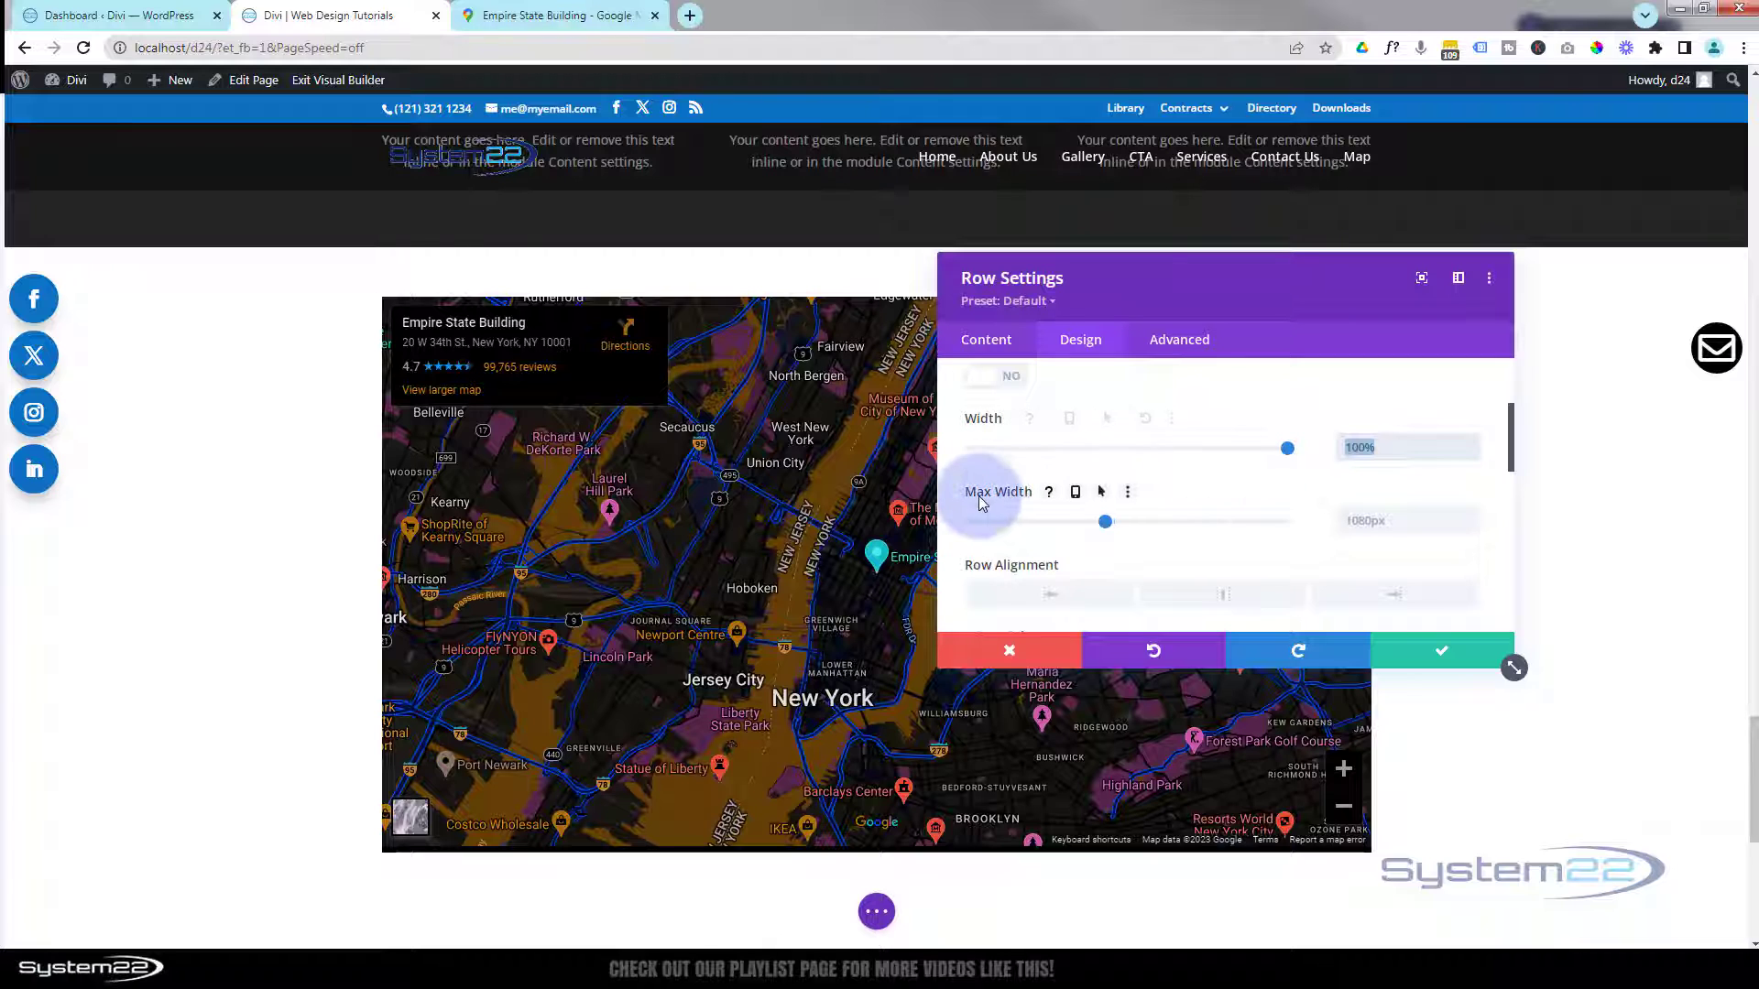
Step: Set the map row's maximum width to 100% and save the row settings
click(1352, 518)
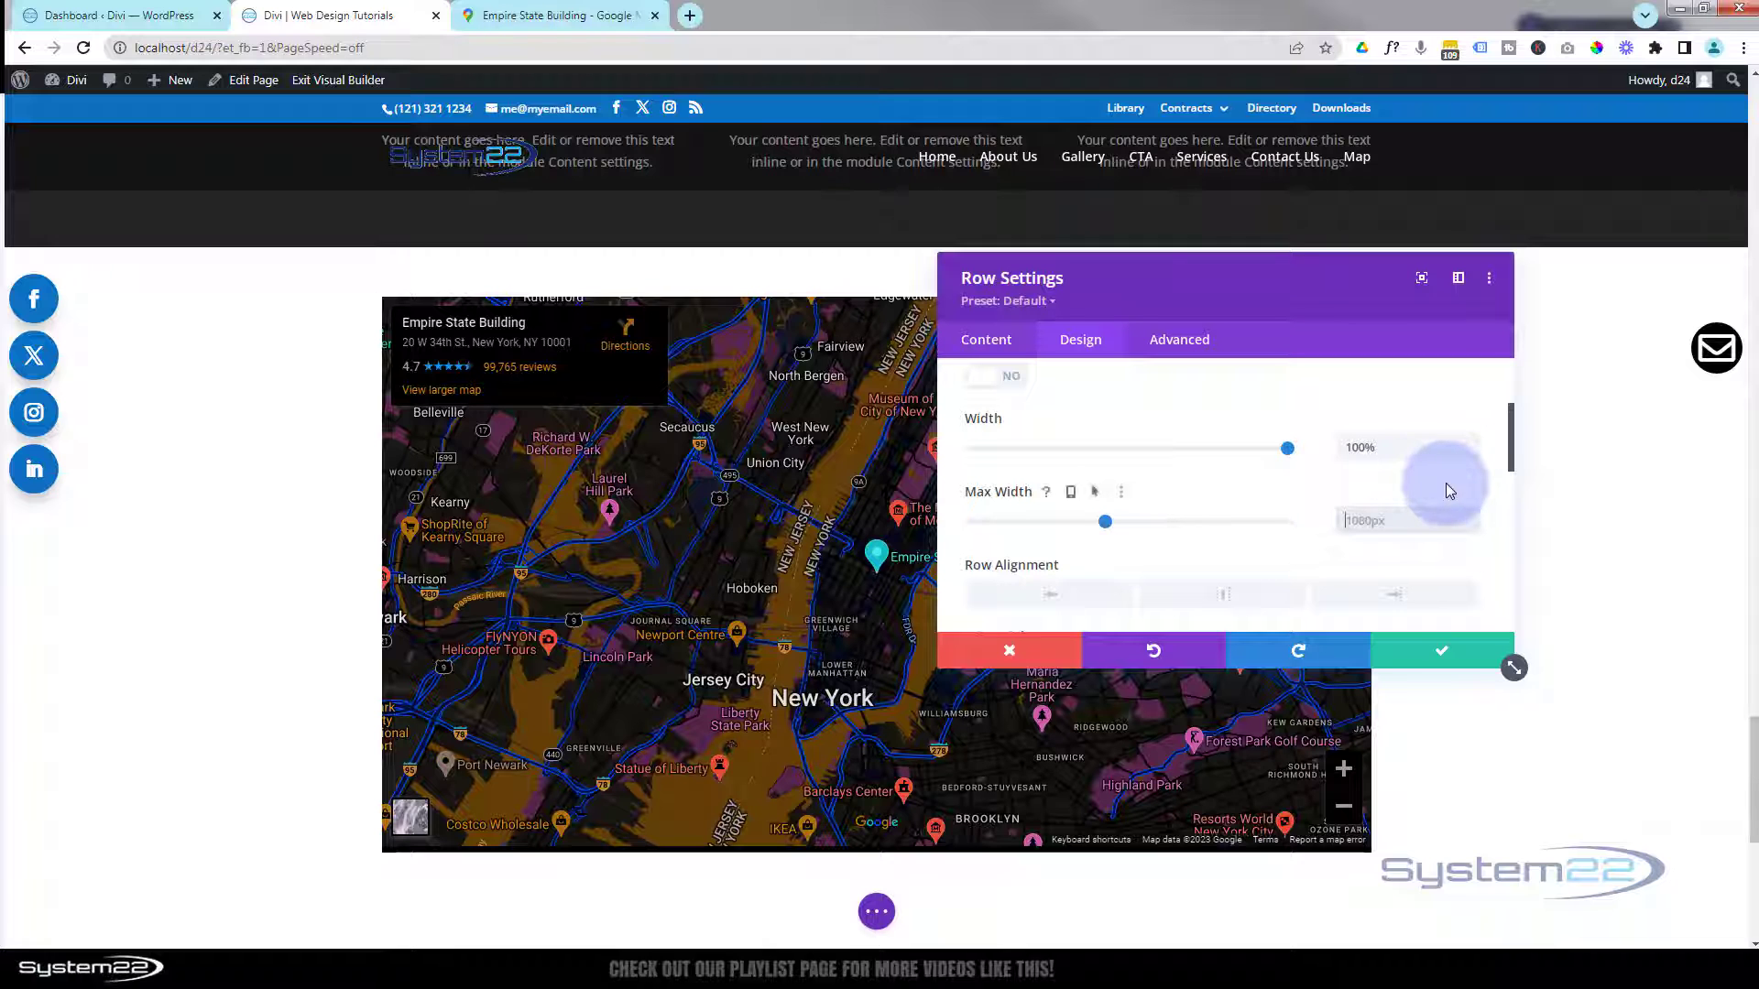
key(ctrl+v)
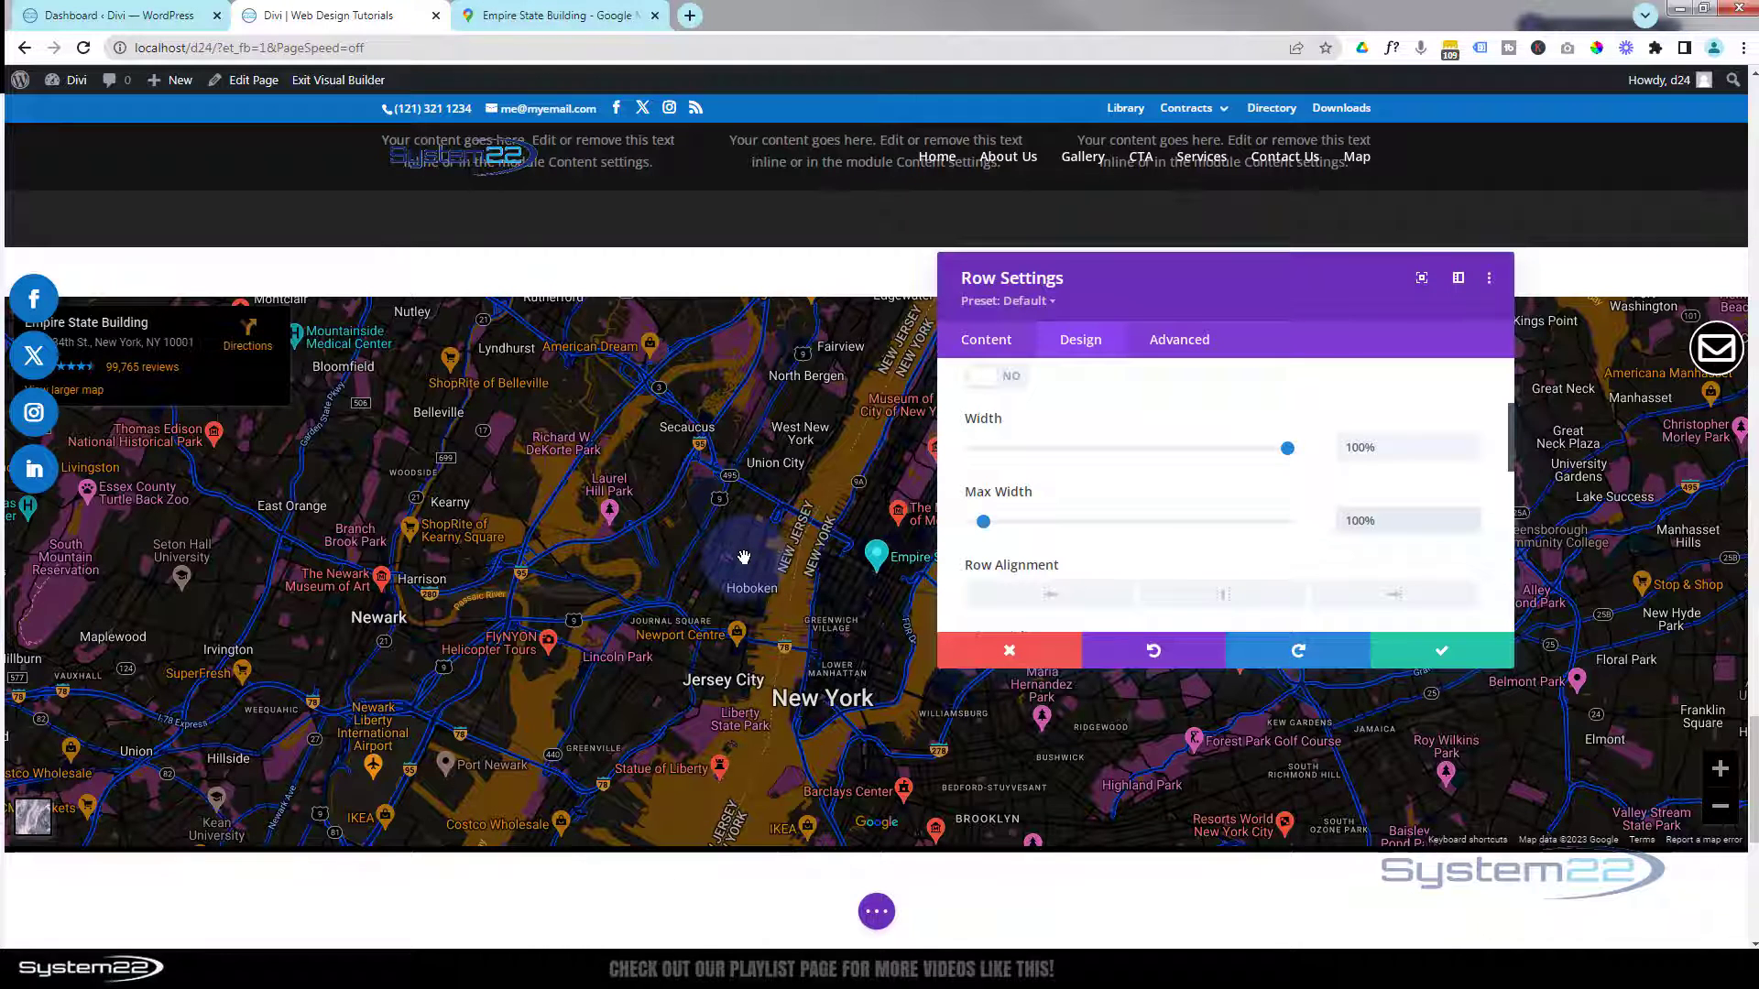
click(1469, 661)
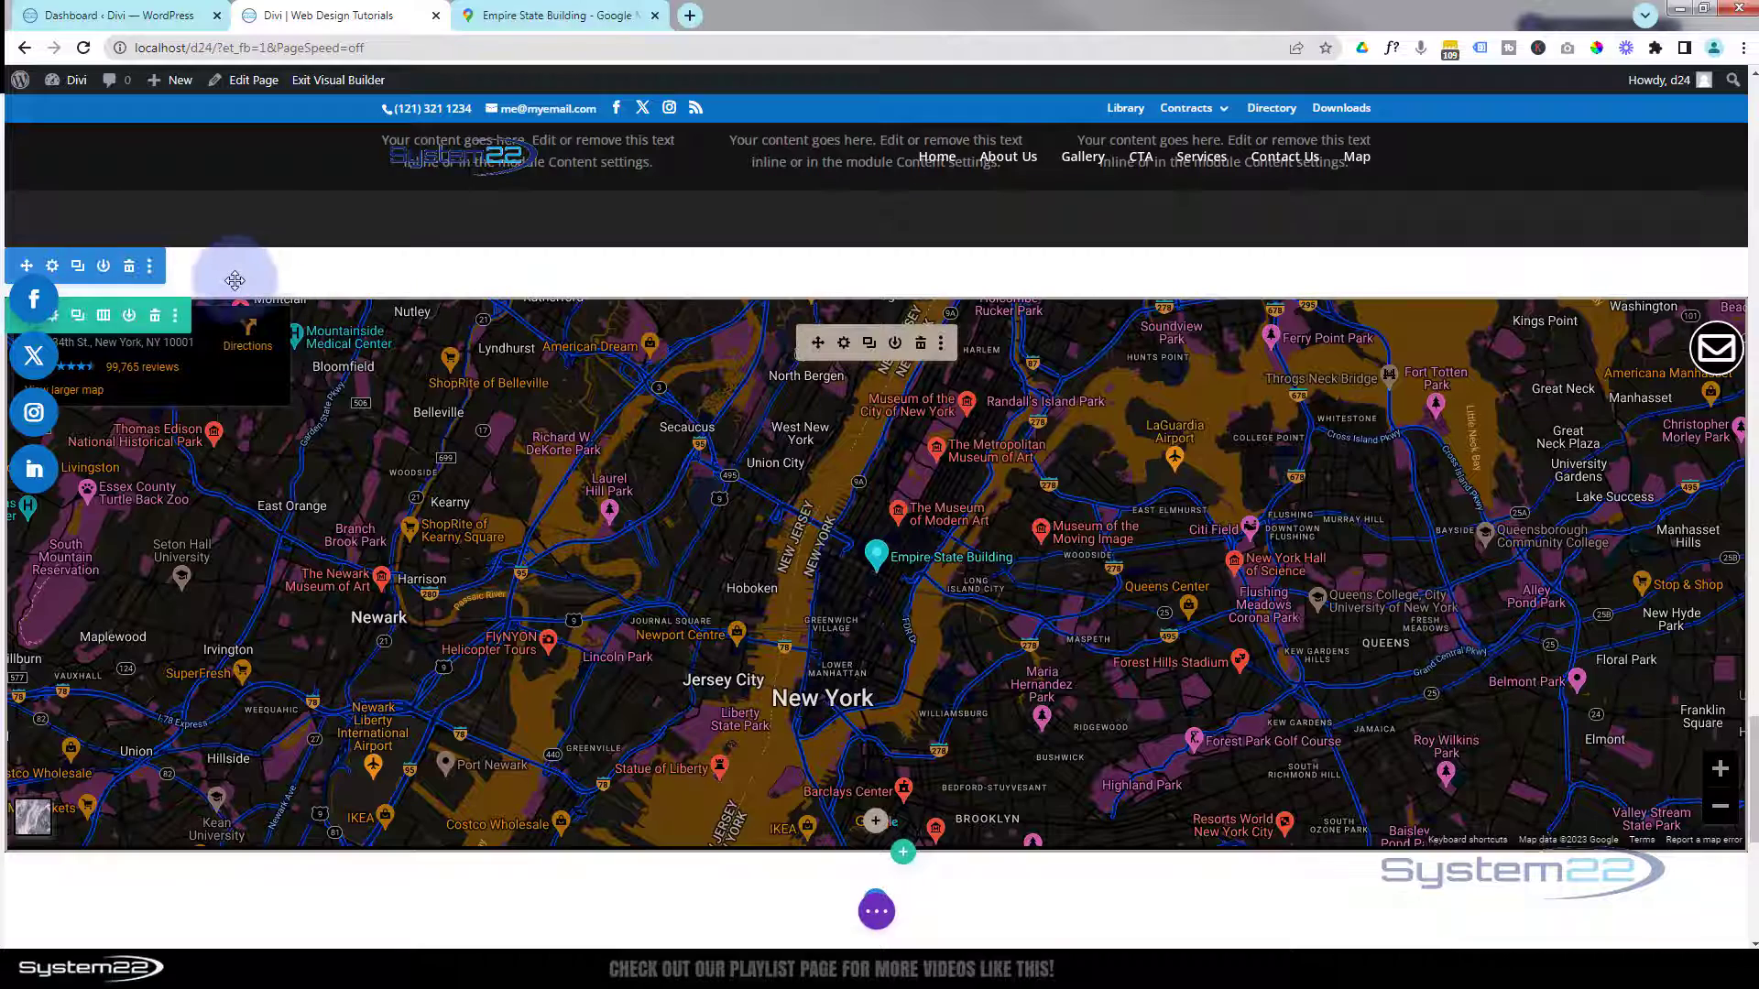
Step: Set the map section's top and bottom padding to 0px with the two values linked, and save the section settings
click(54, 265)
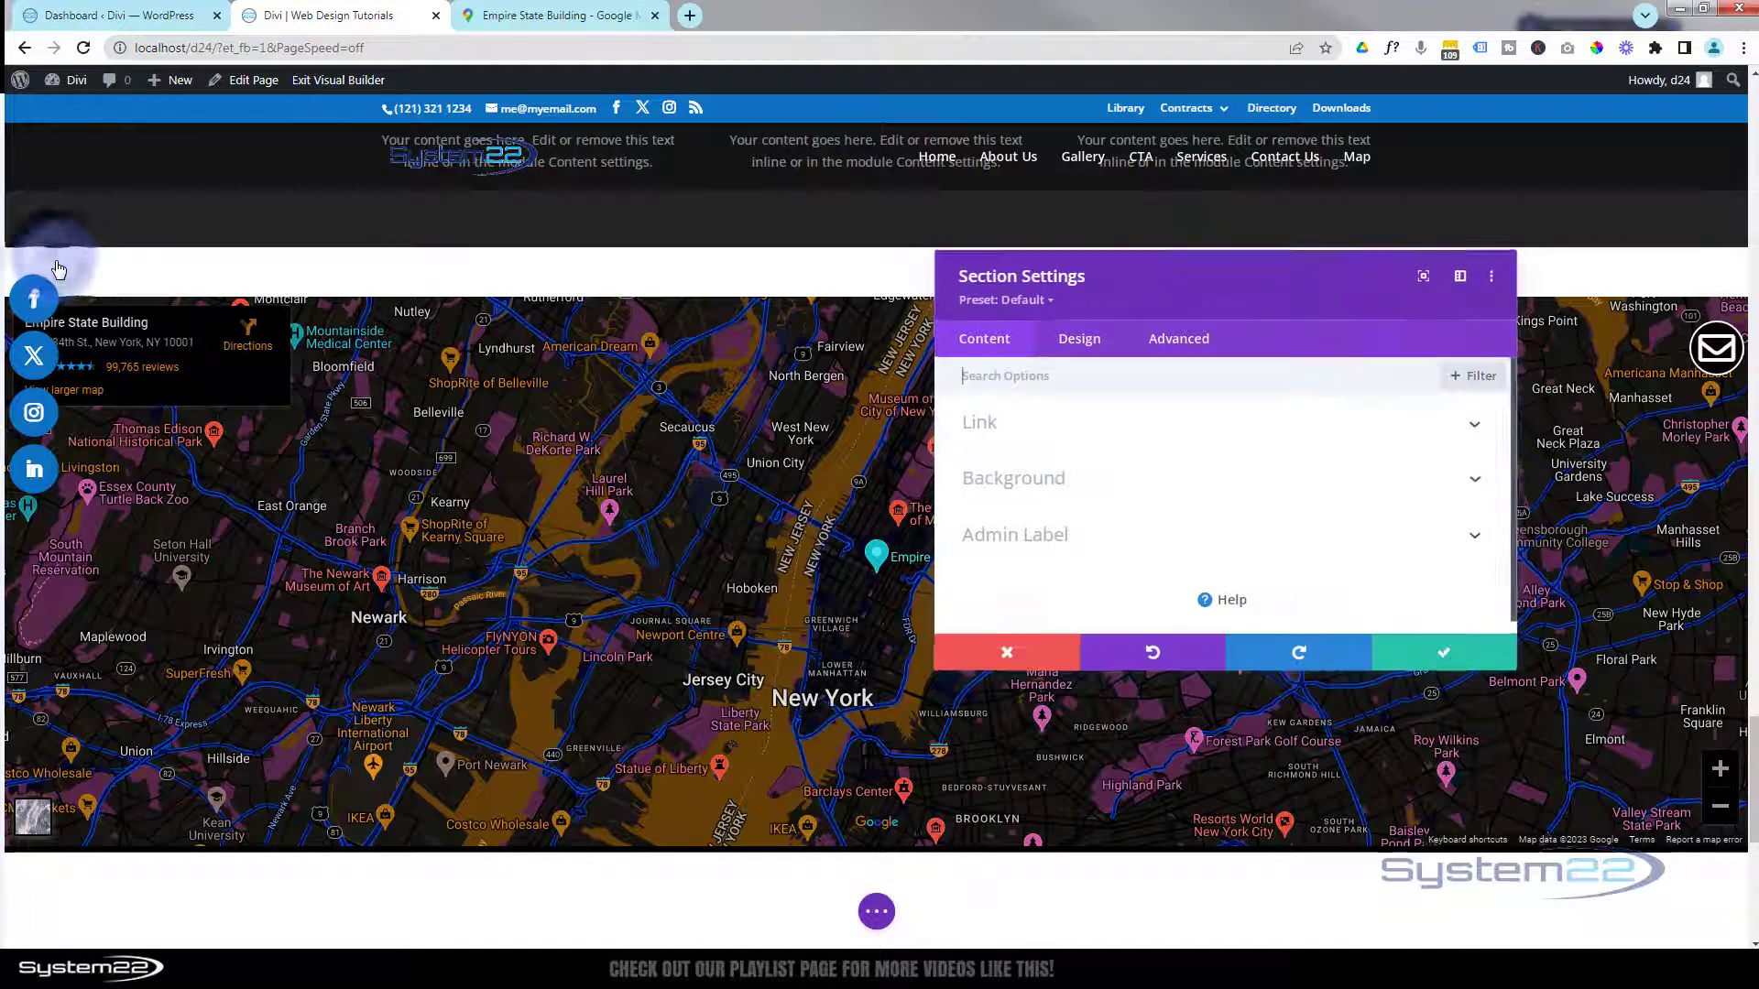
click(1082, 341)
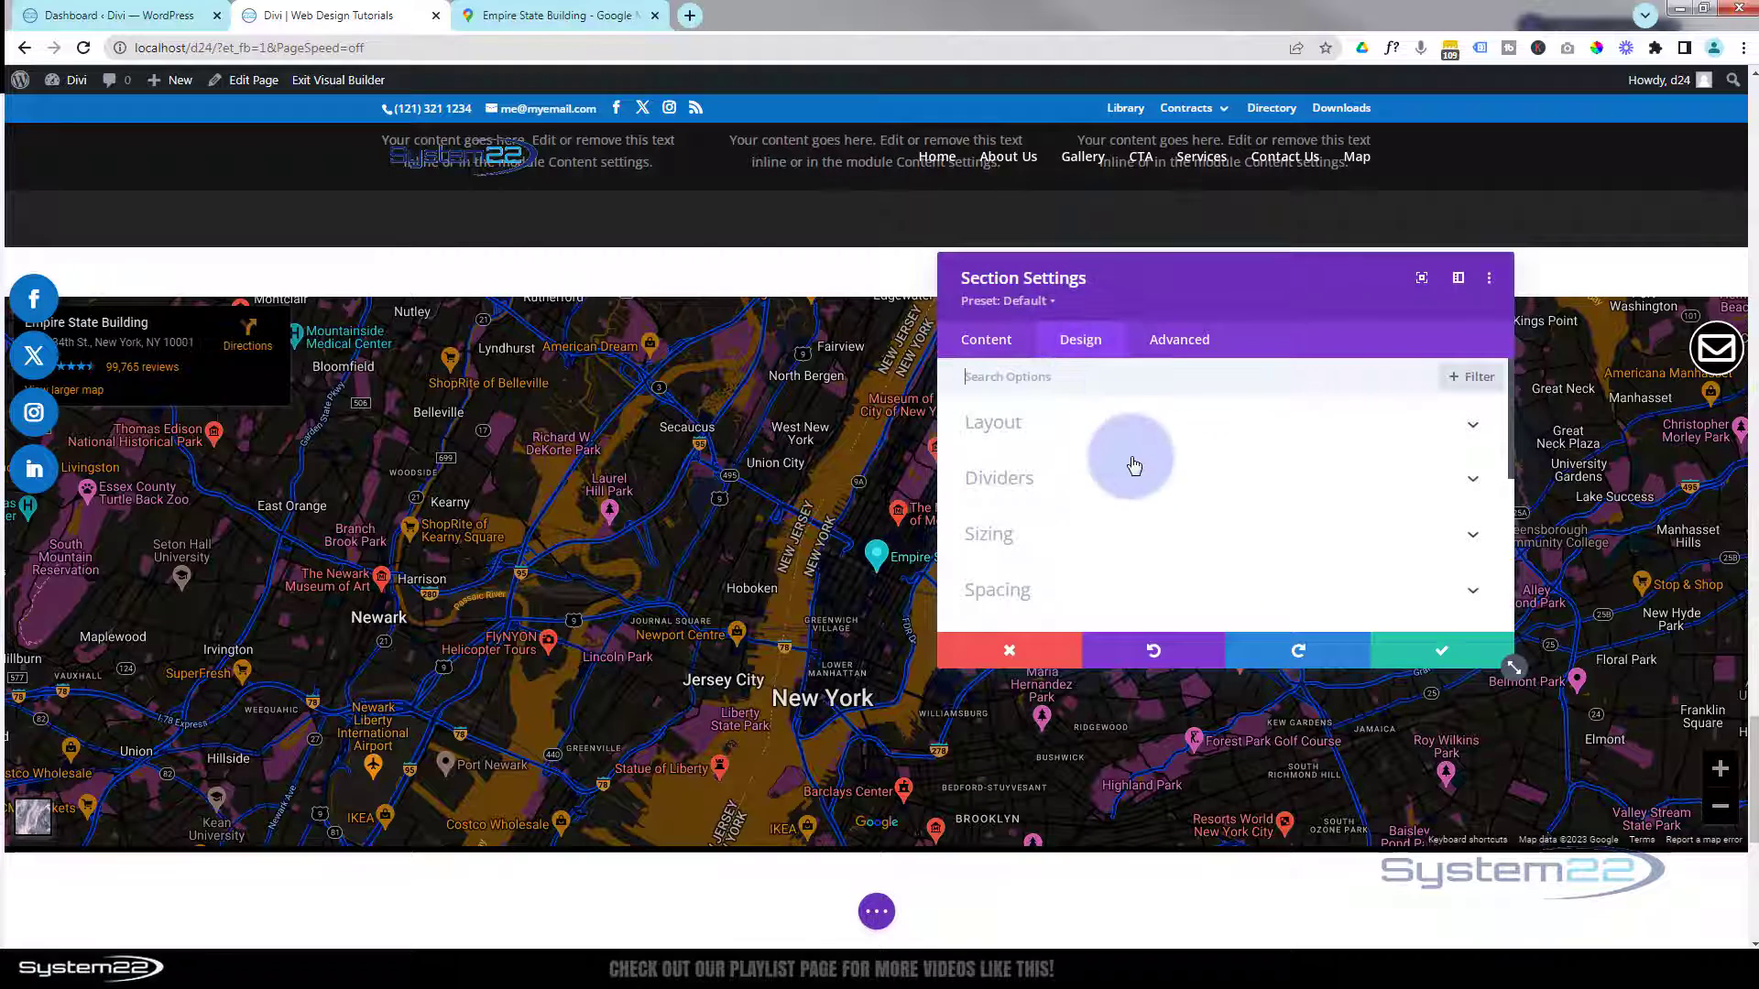
click(1106, 585)
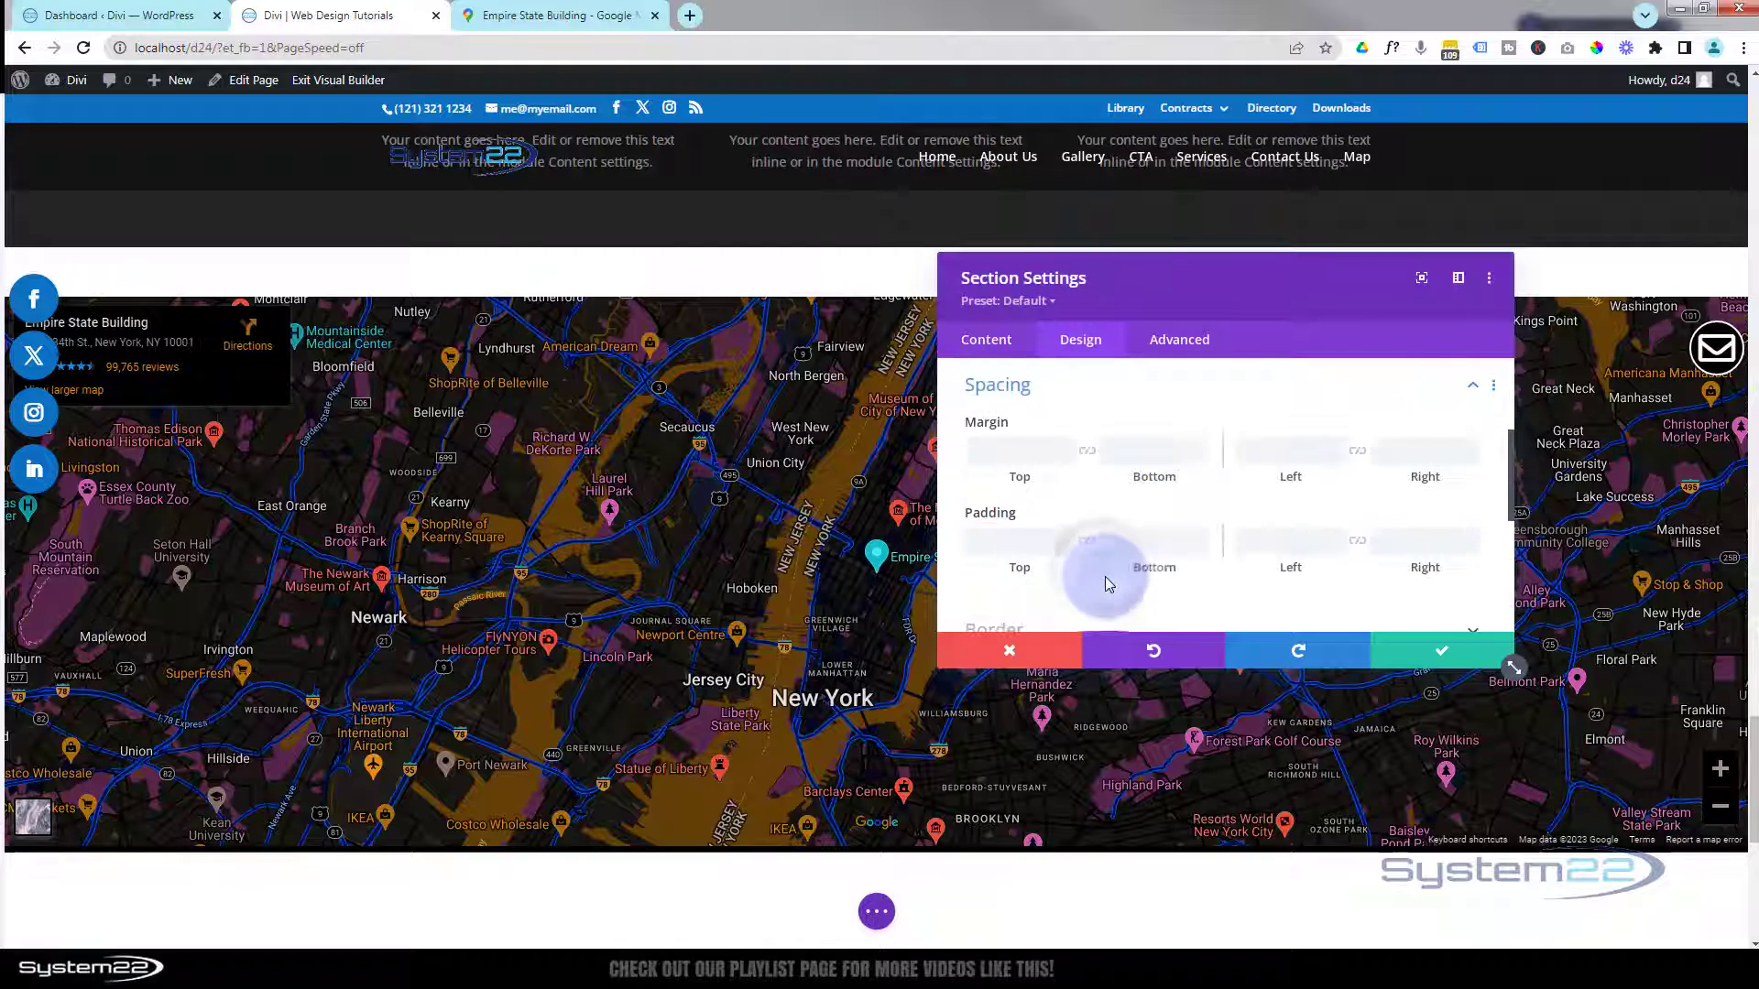
click(1033, 547)
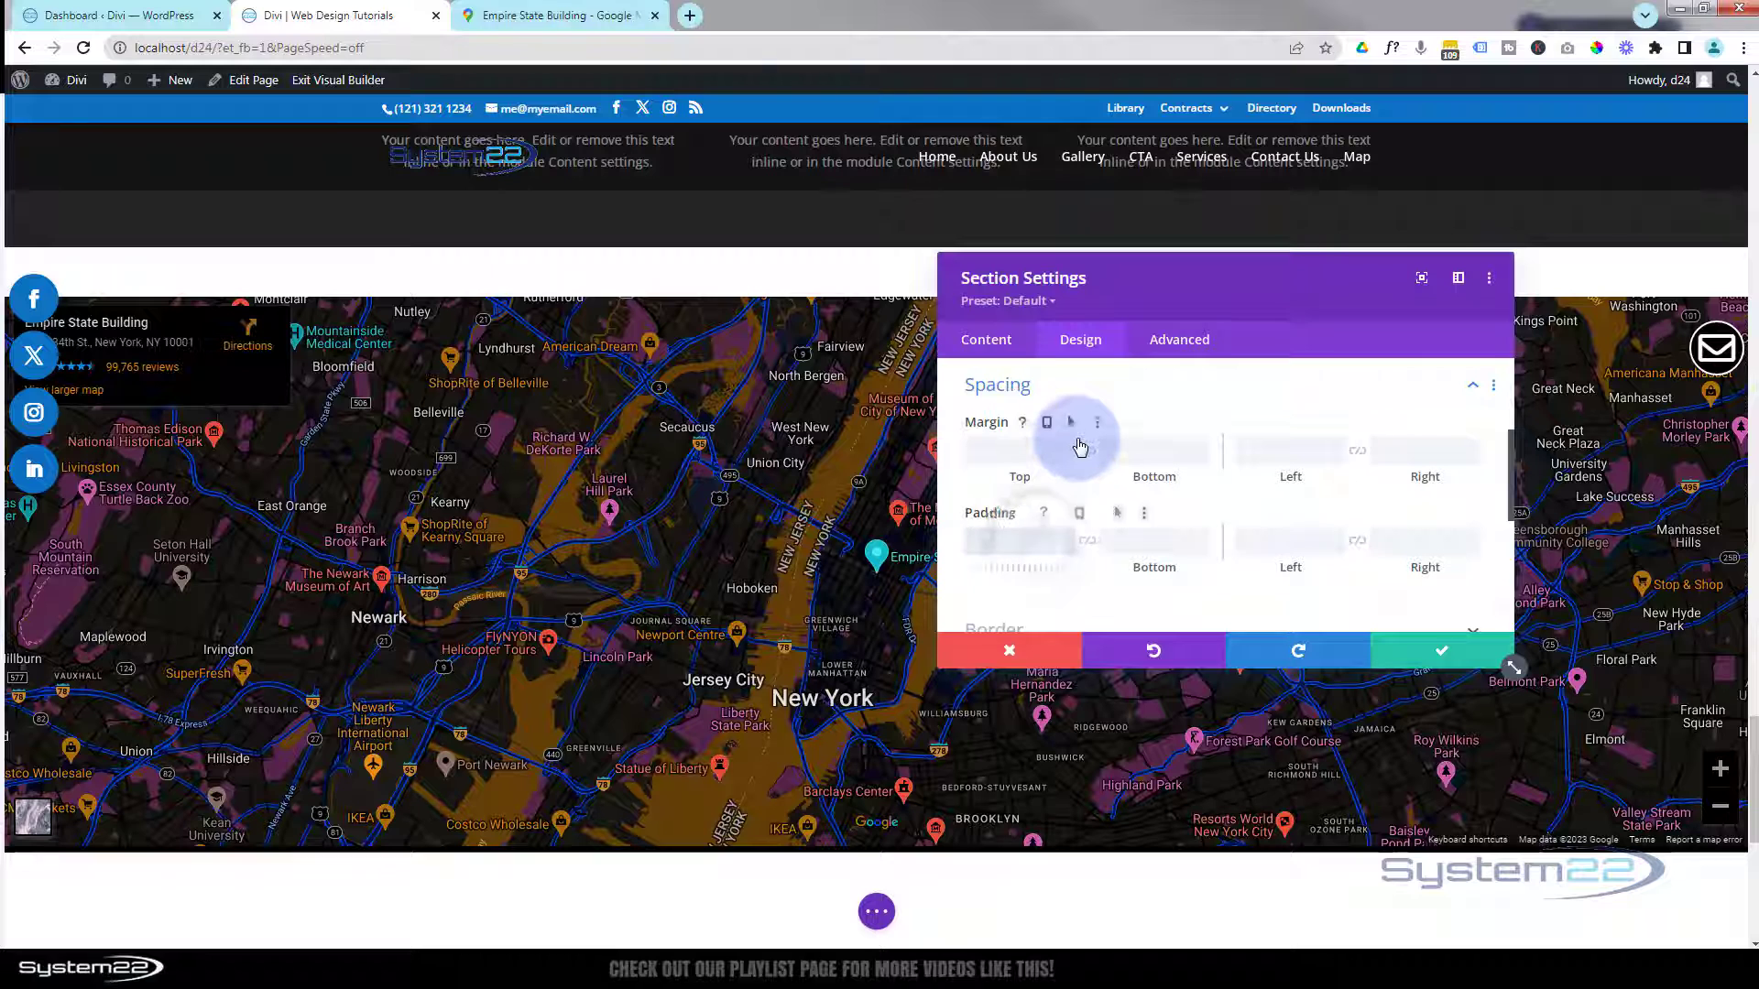
text(0px)
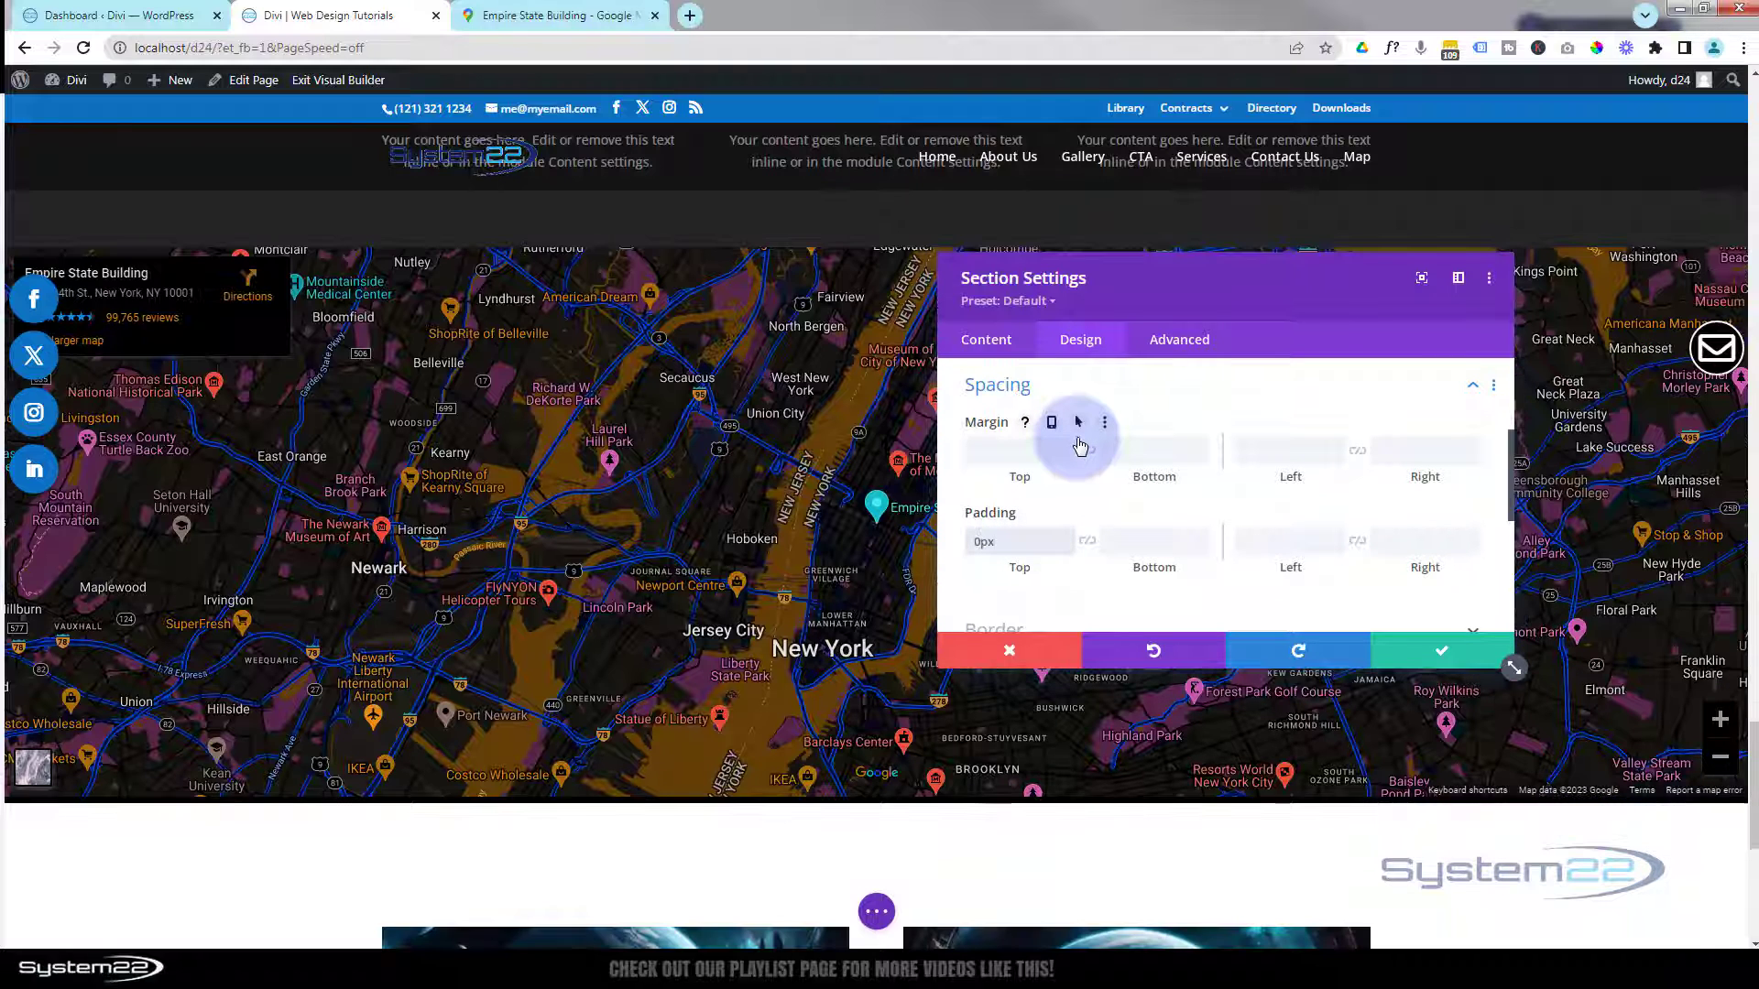
click(1086, 542)
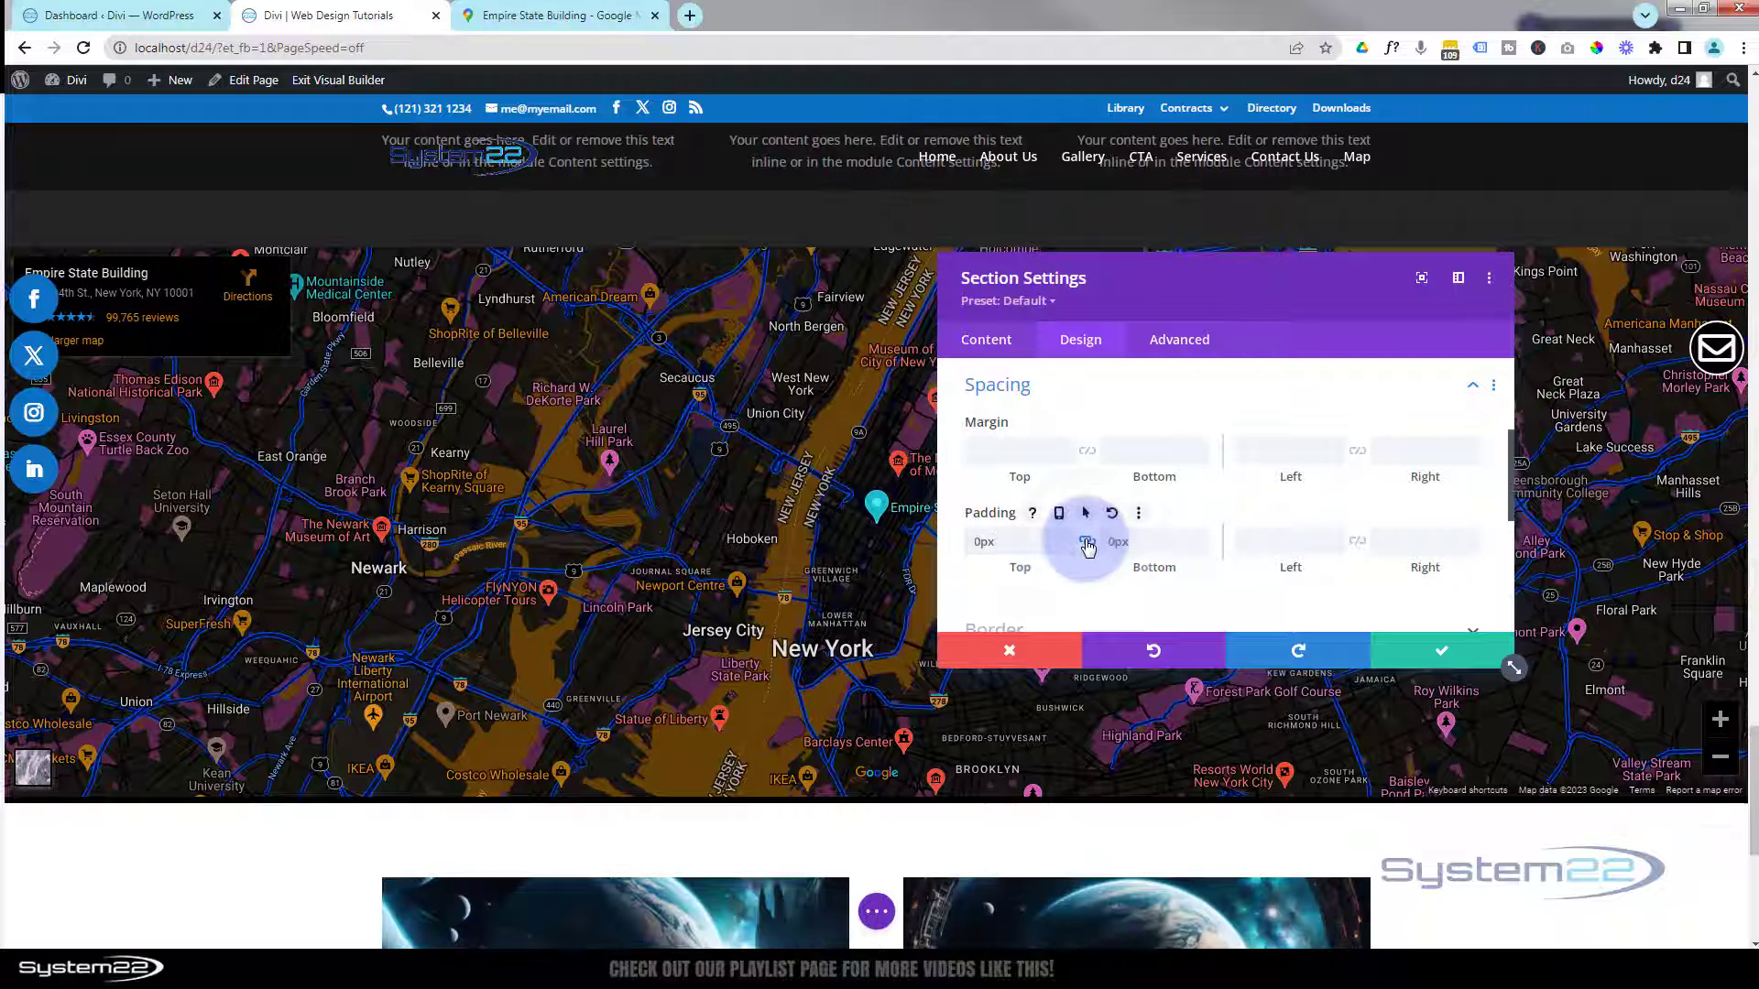
click(1446, 648)
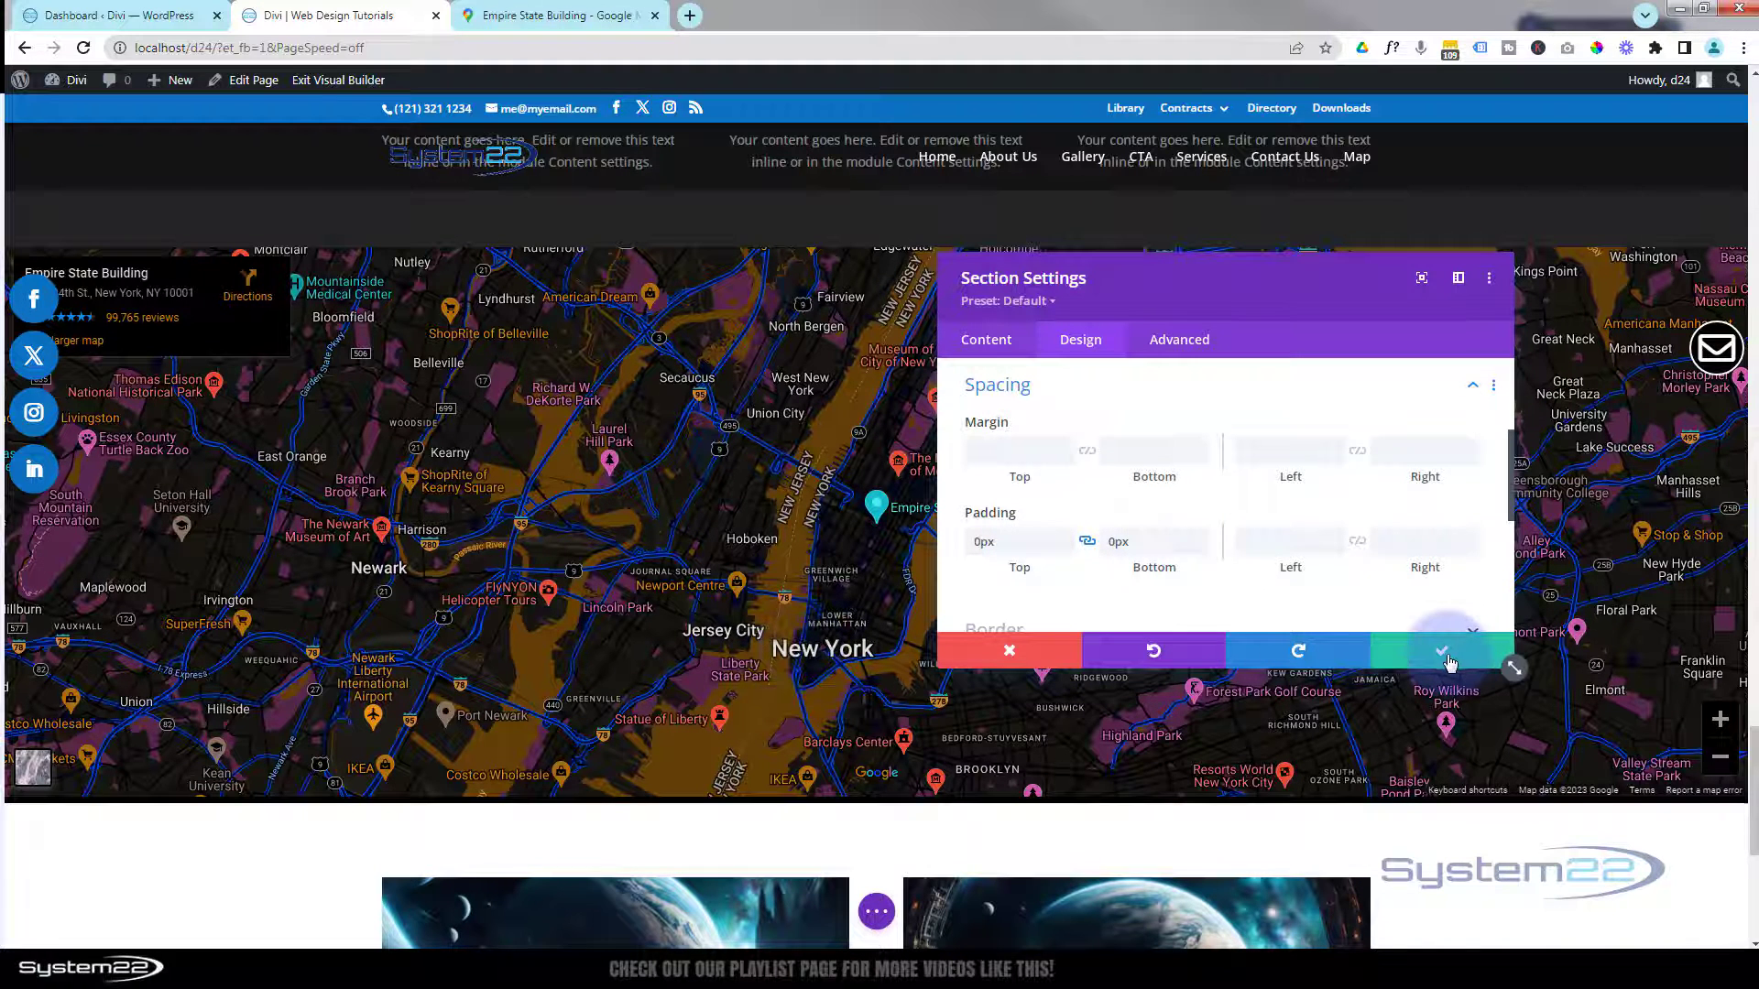
click(1445, 652)
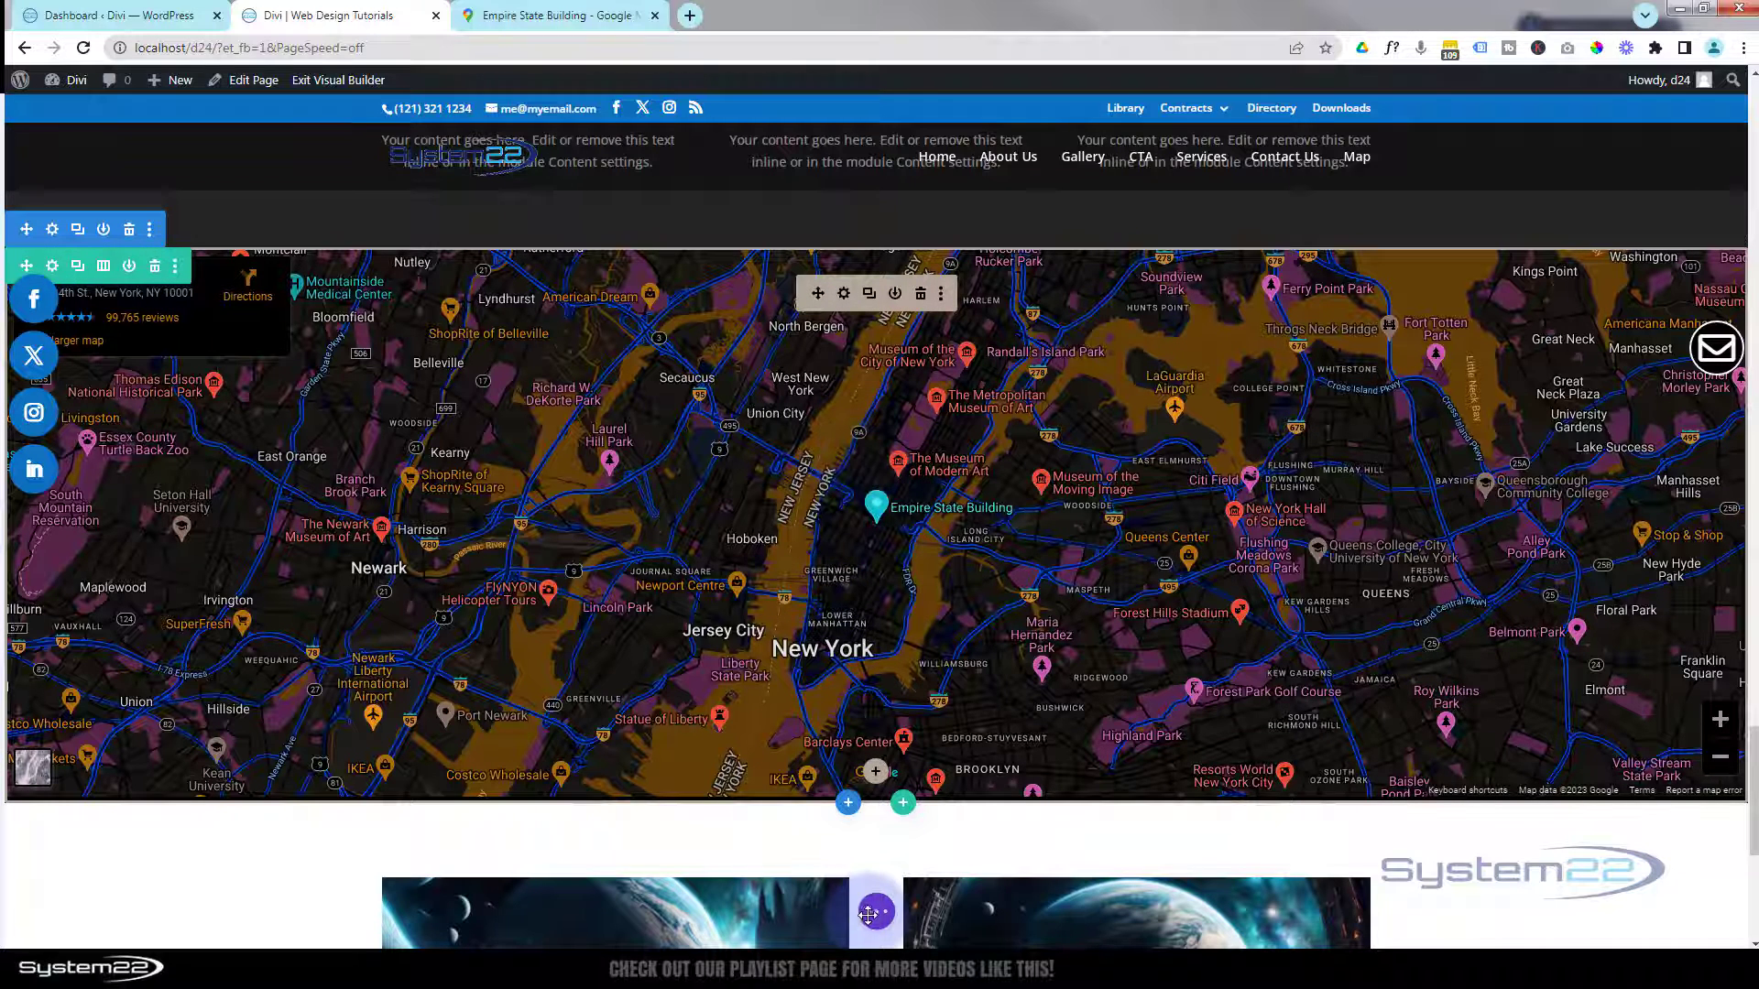
Step: Save the page and exit the Visual Builder to the live site
click(876, 913)
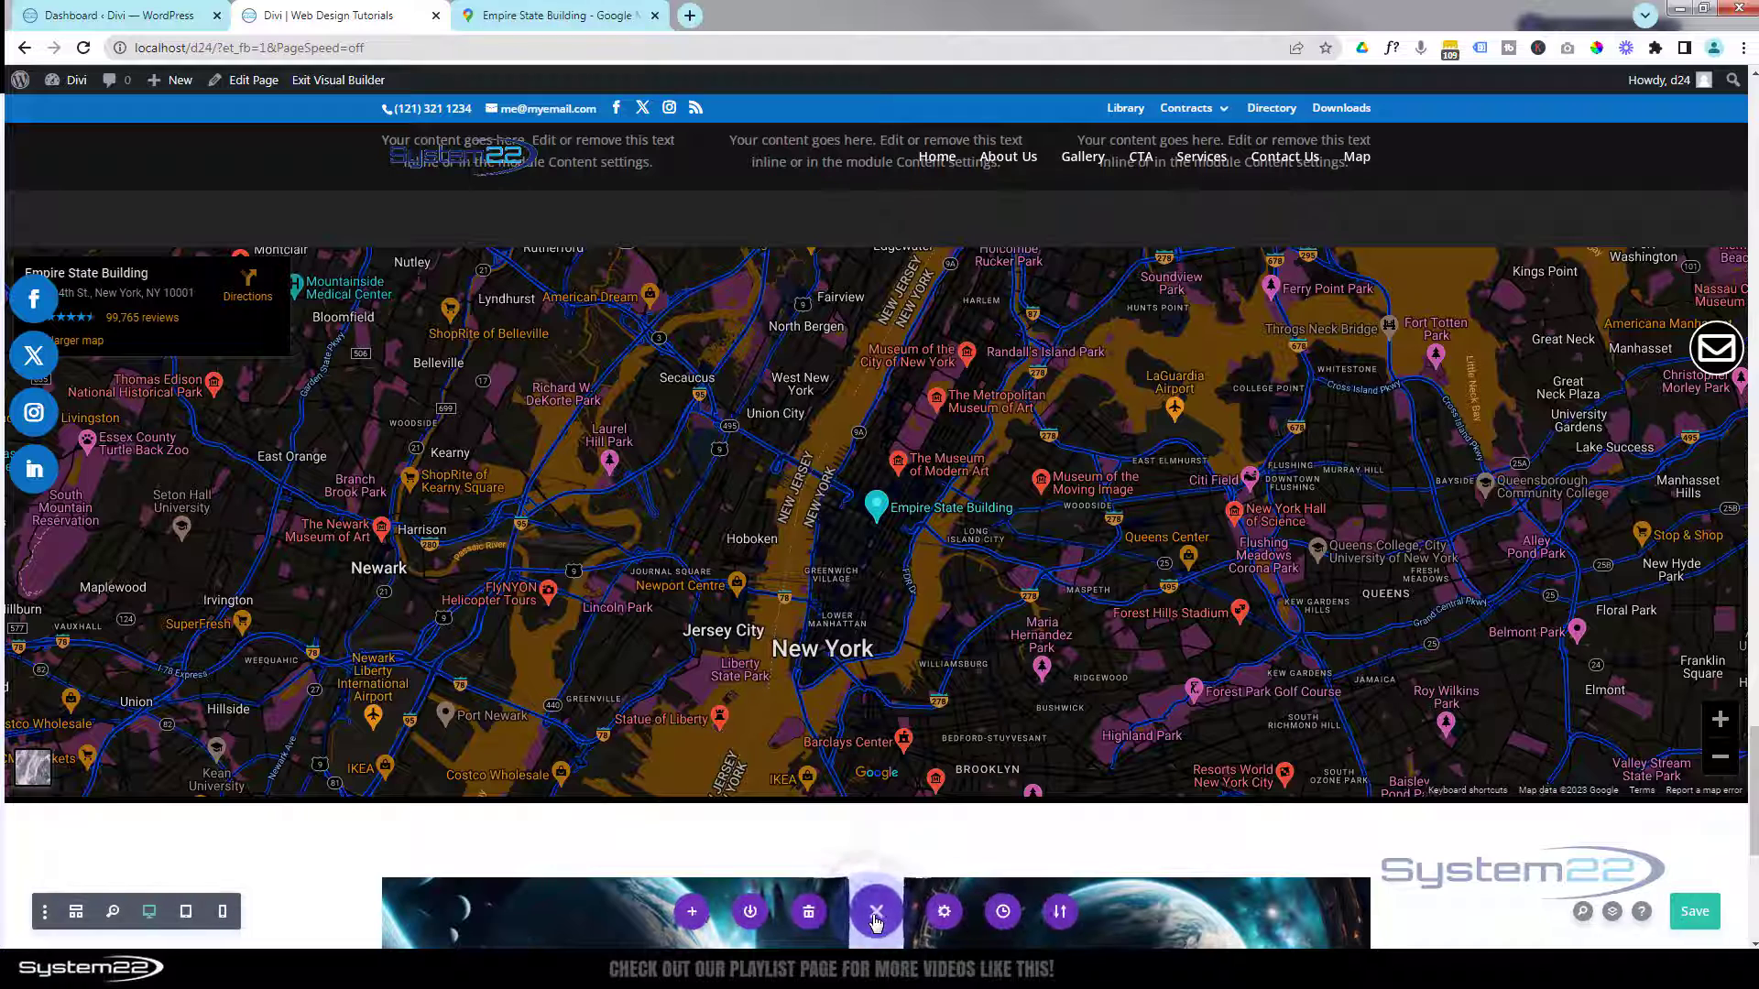
click(1694, 916)
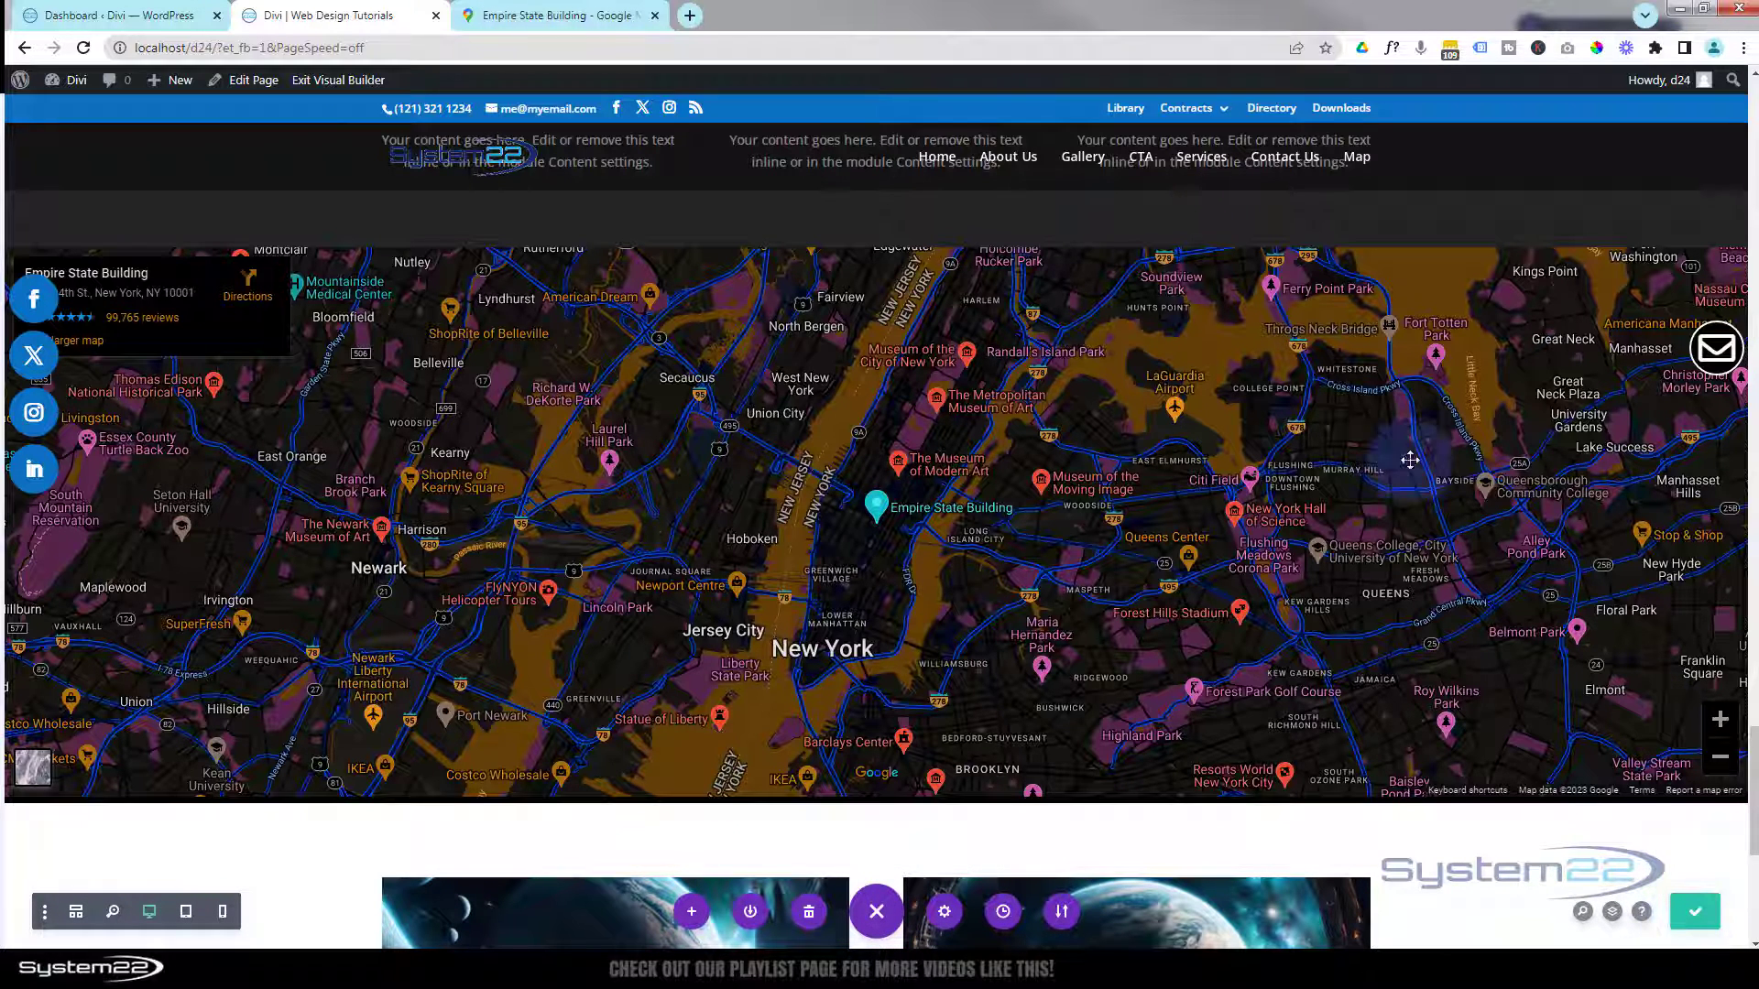
click(315, 82)
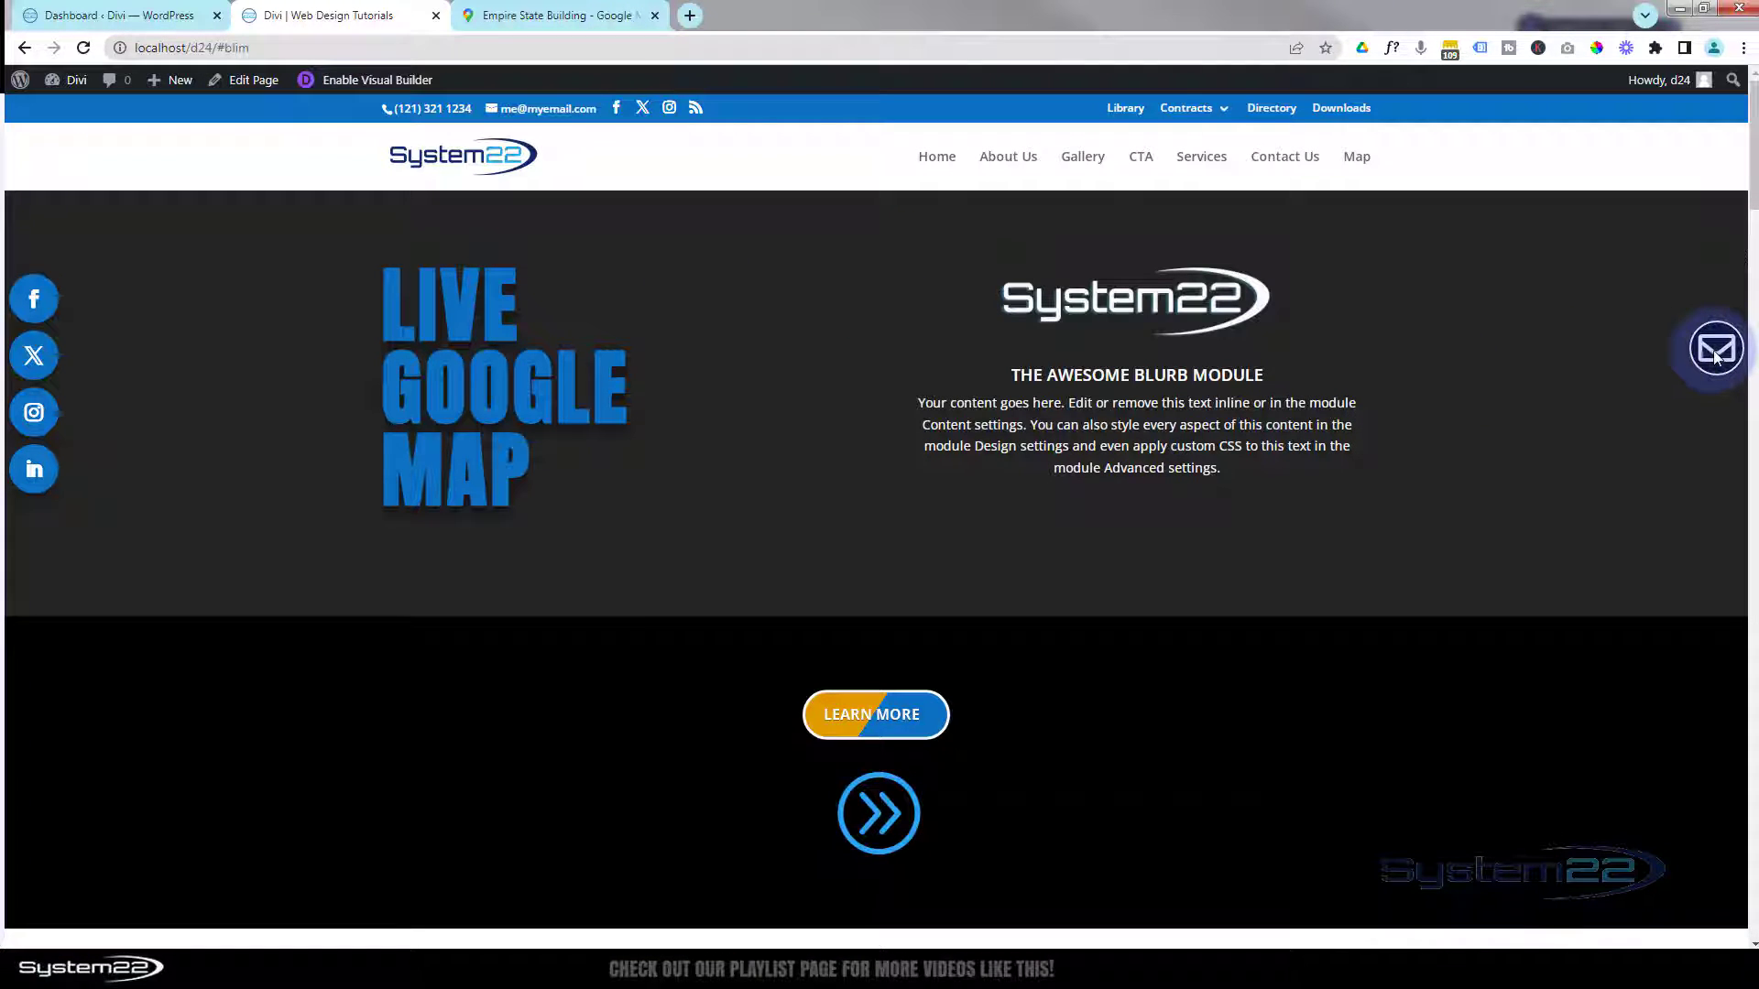
Step: Examine the full-width map section on the live page and test zooming the map in and out
click(1716, 353)
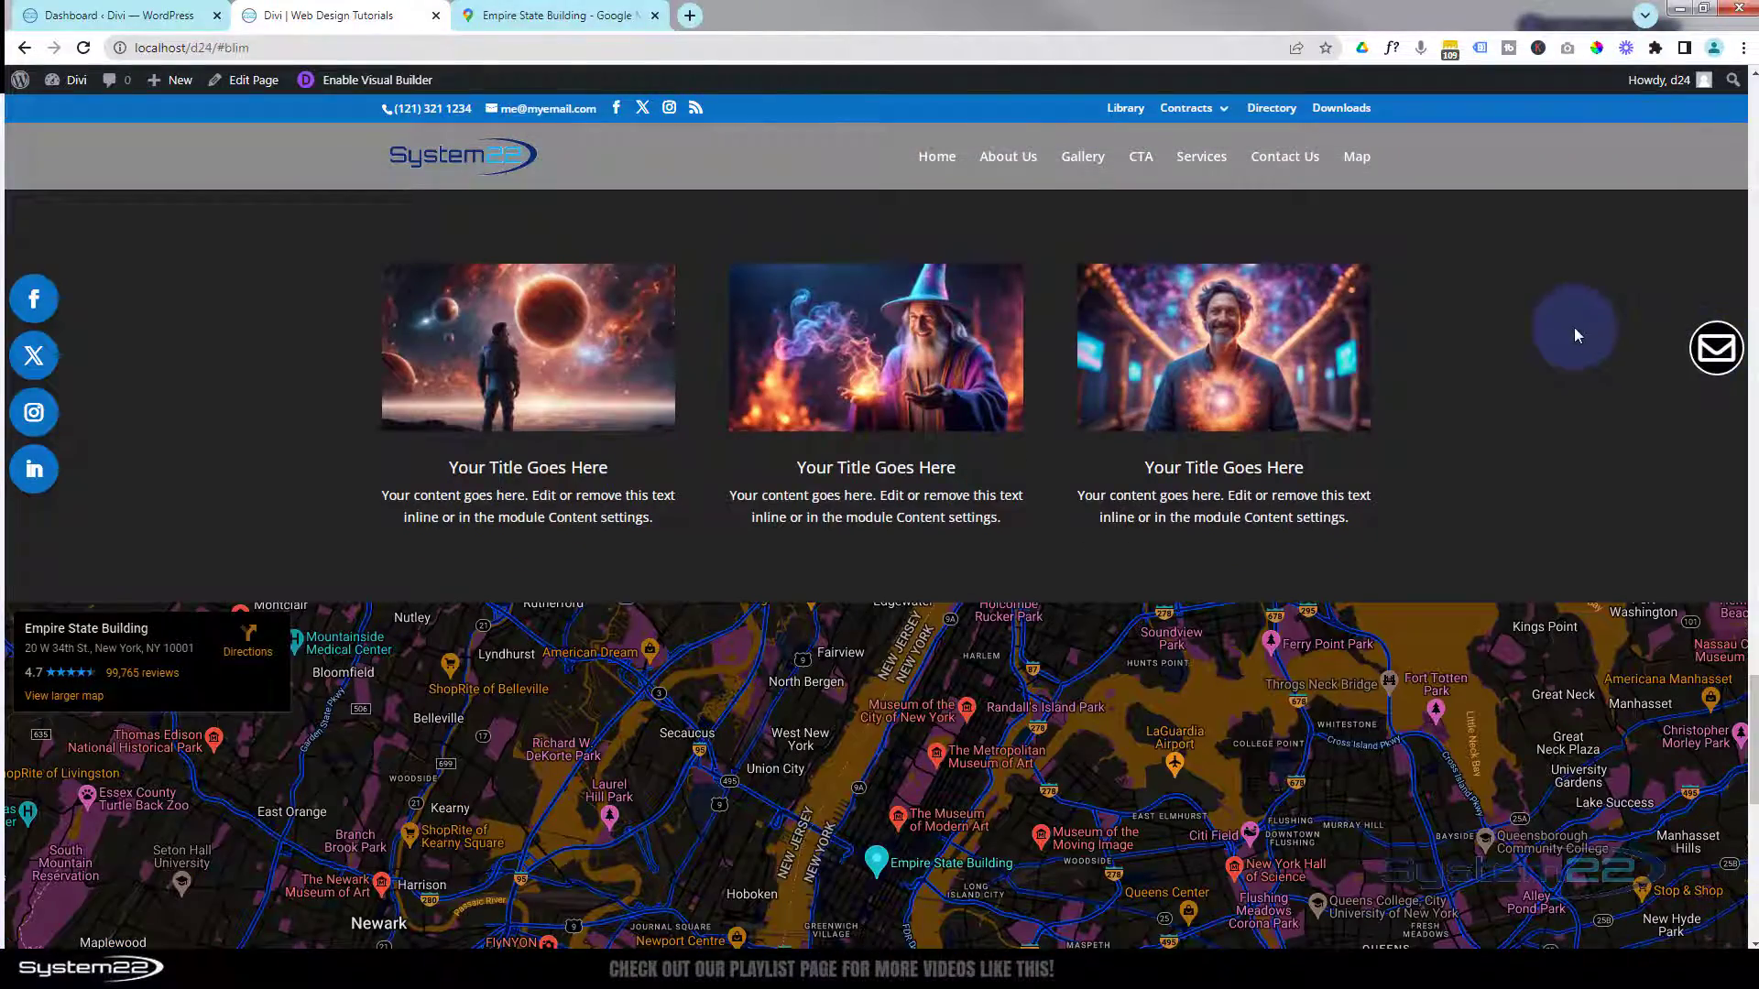
scroll(1574, 327, down, 3)
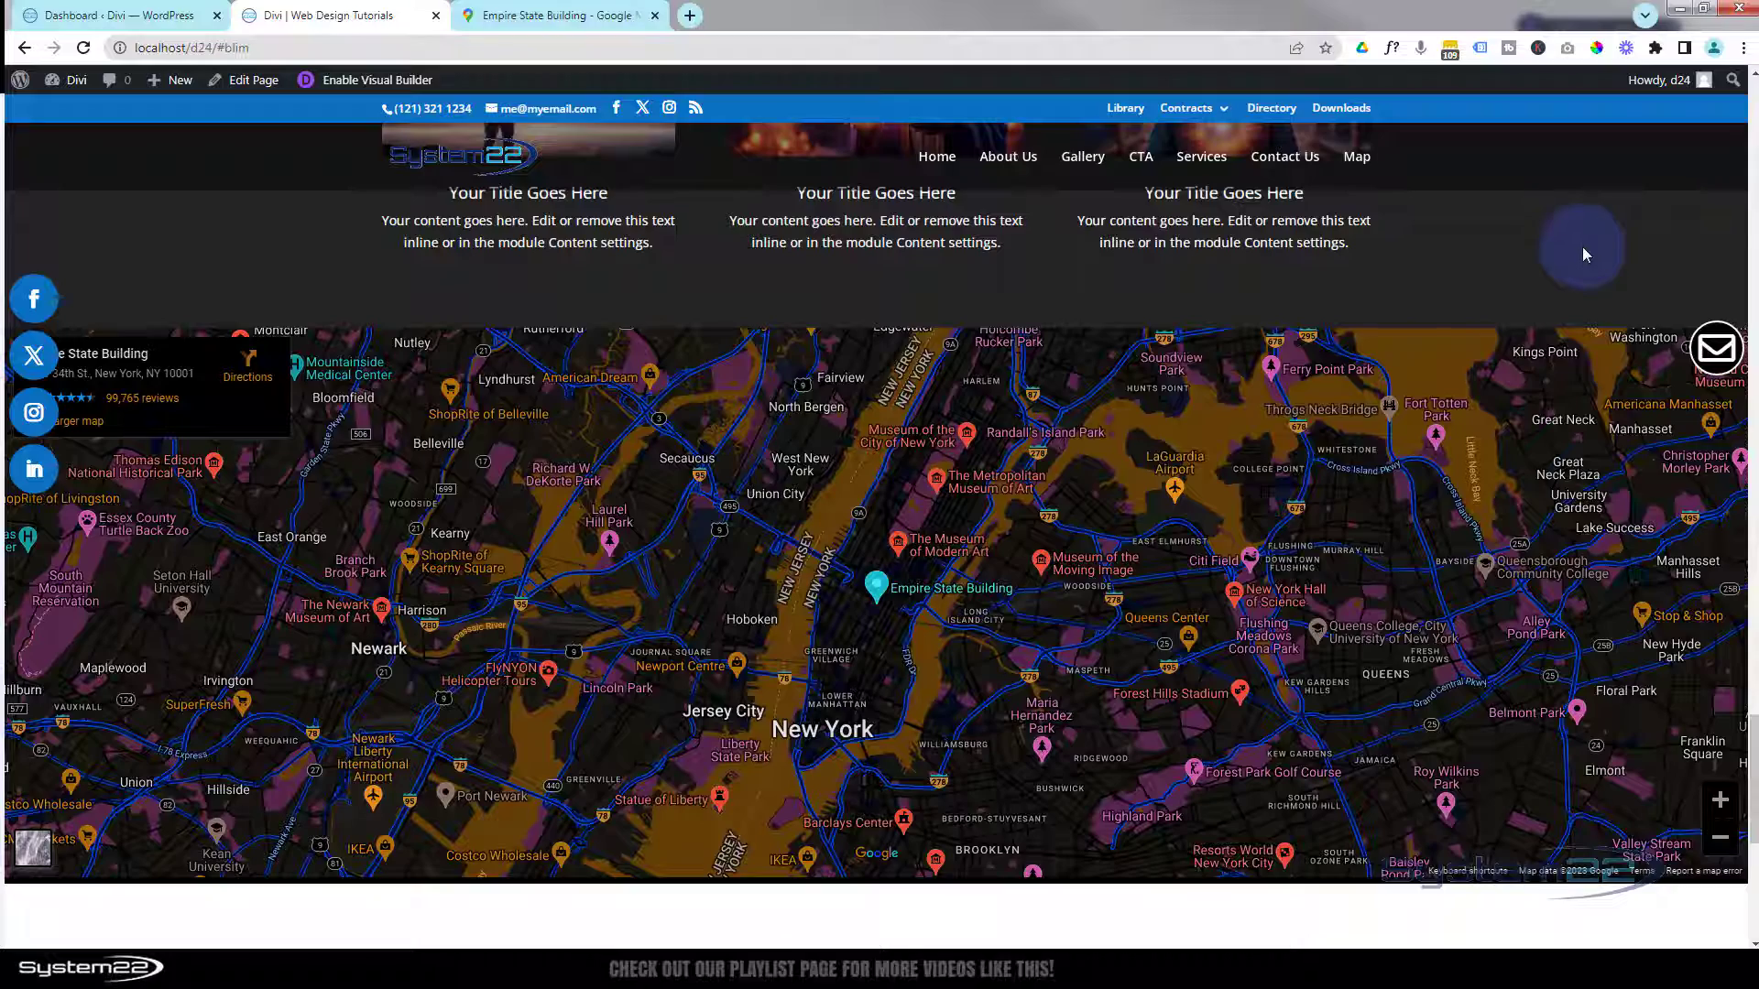
scroll(877, 653, up, 3)
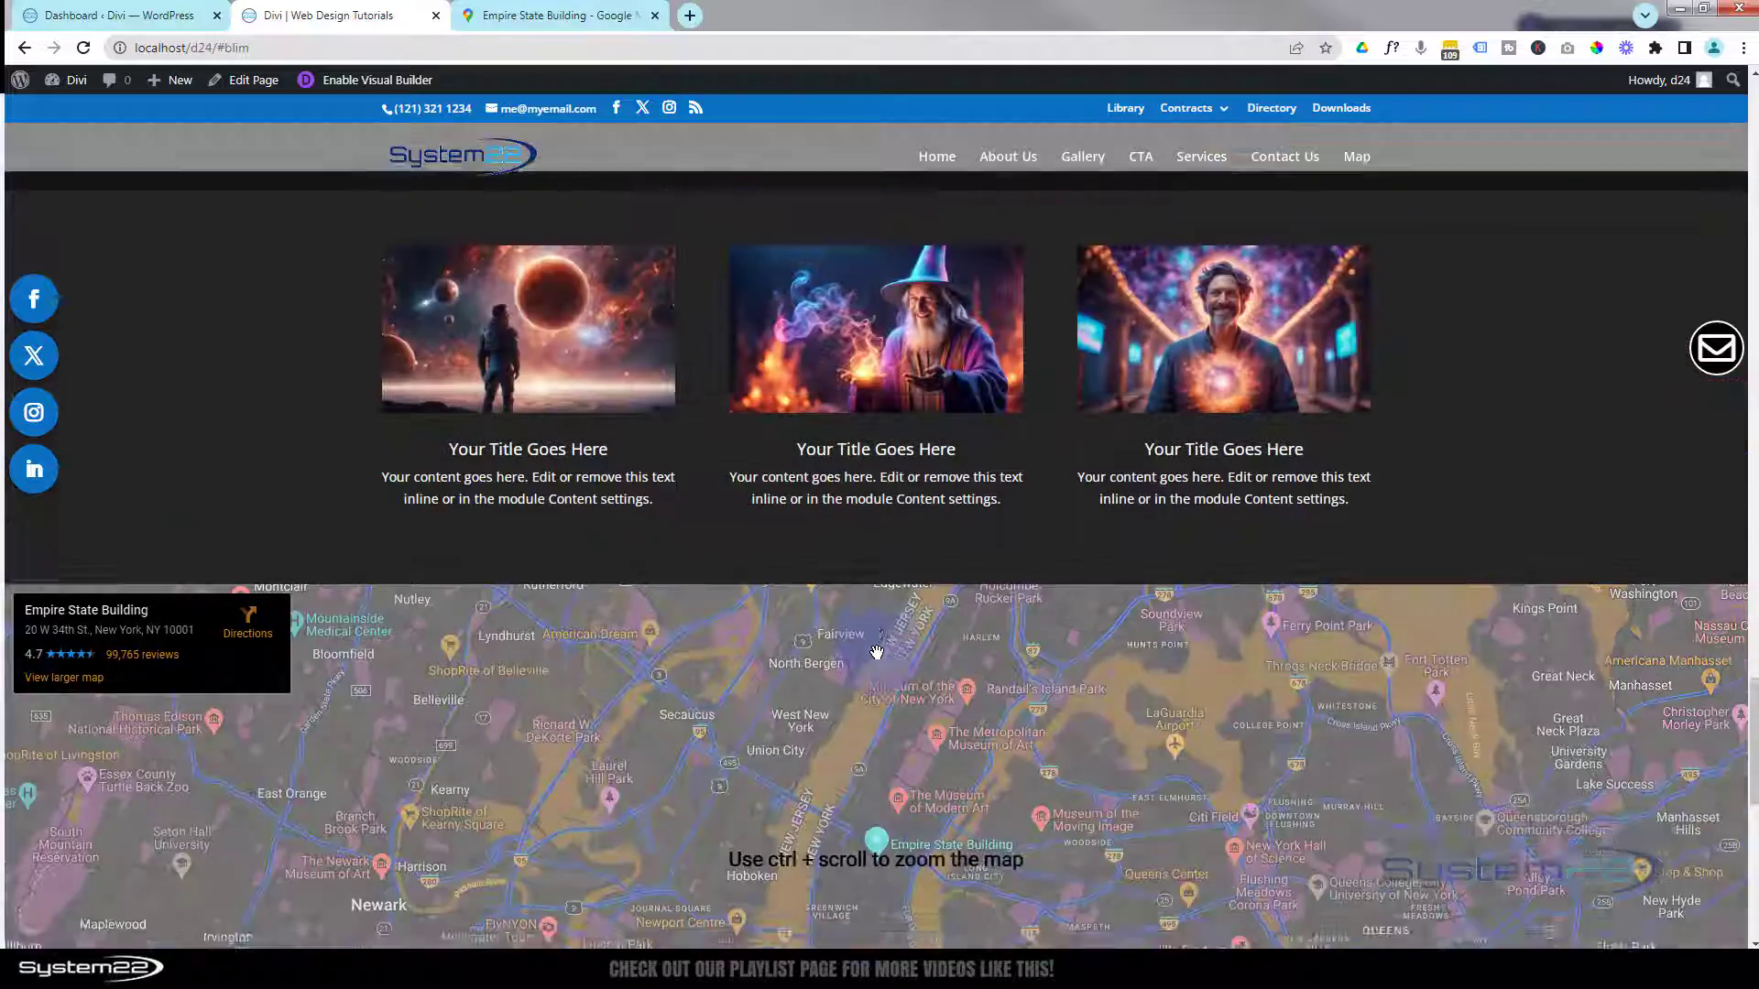
scroll(876, 652, down, 3)
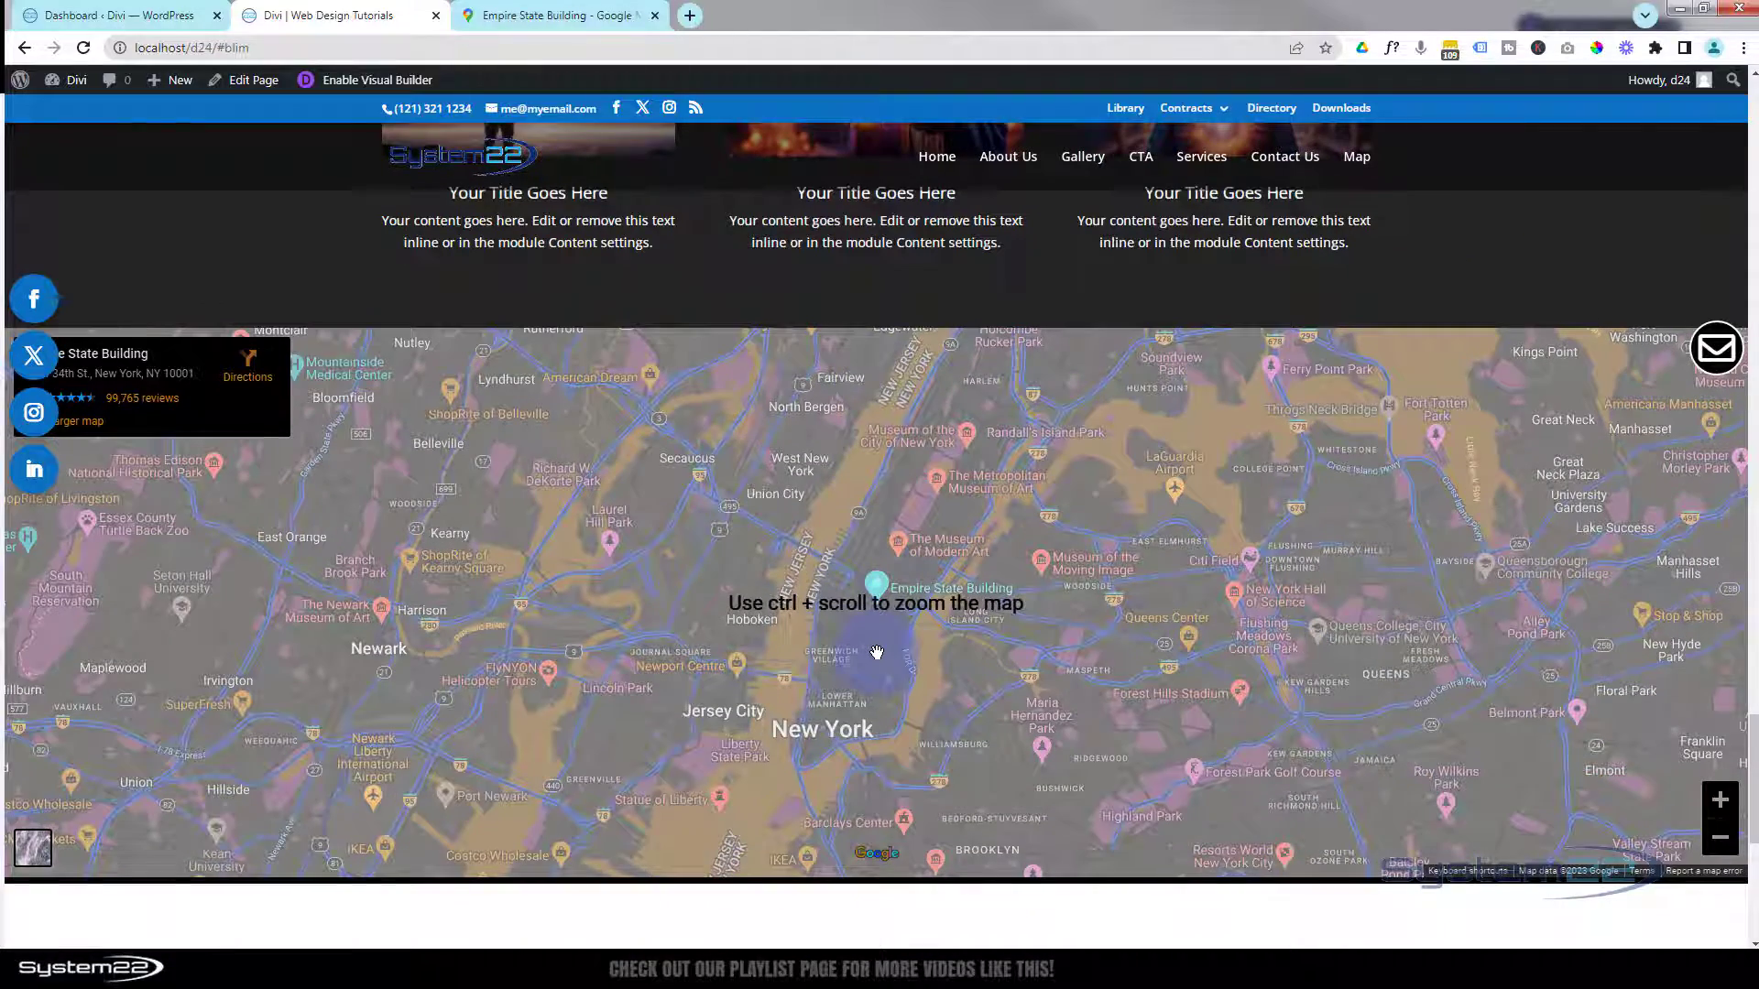
scroll(876, 652, up, 2)
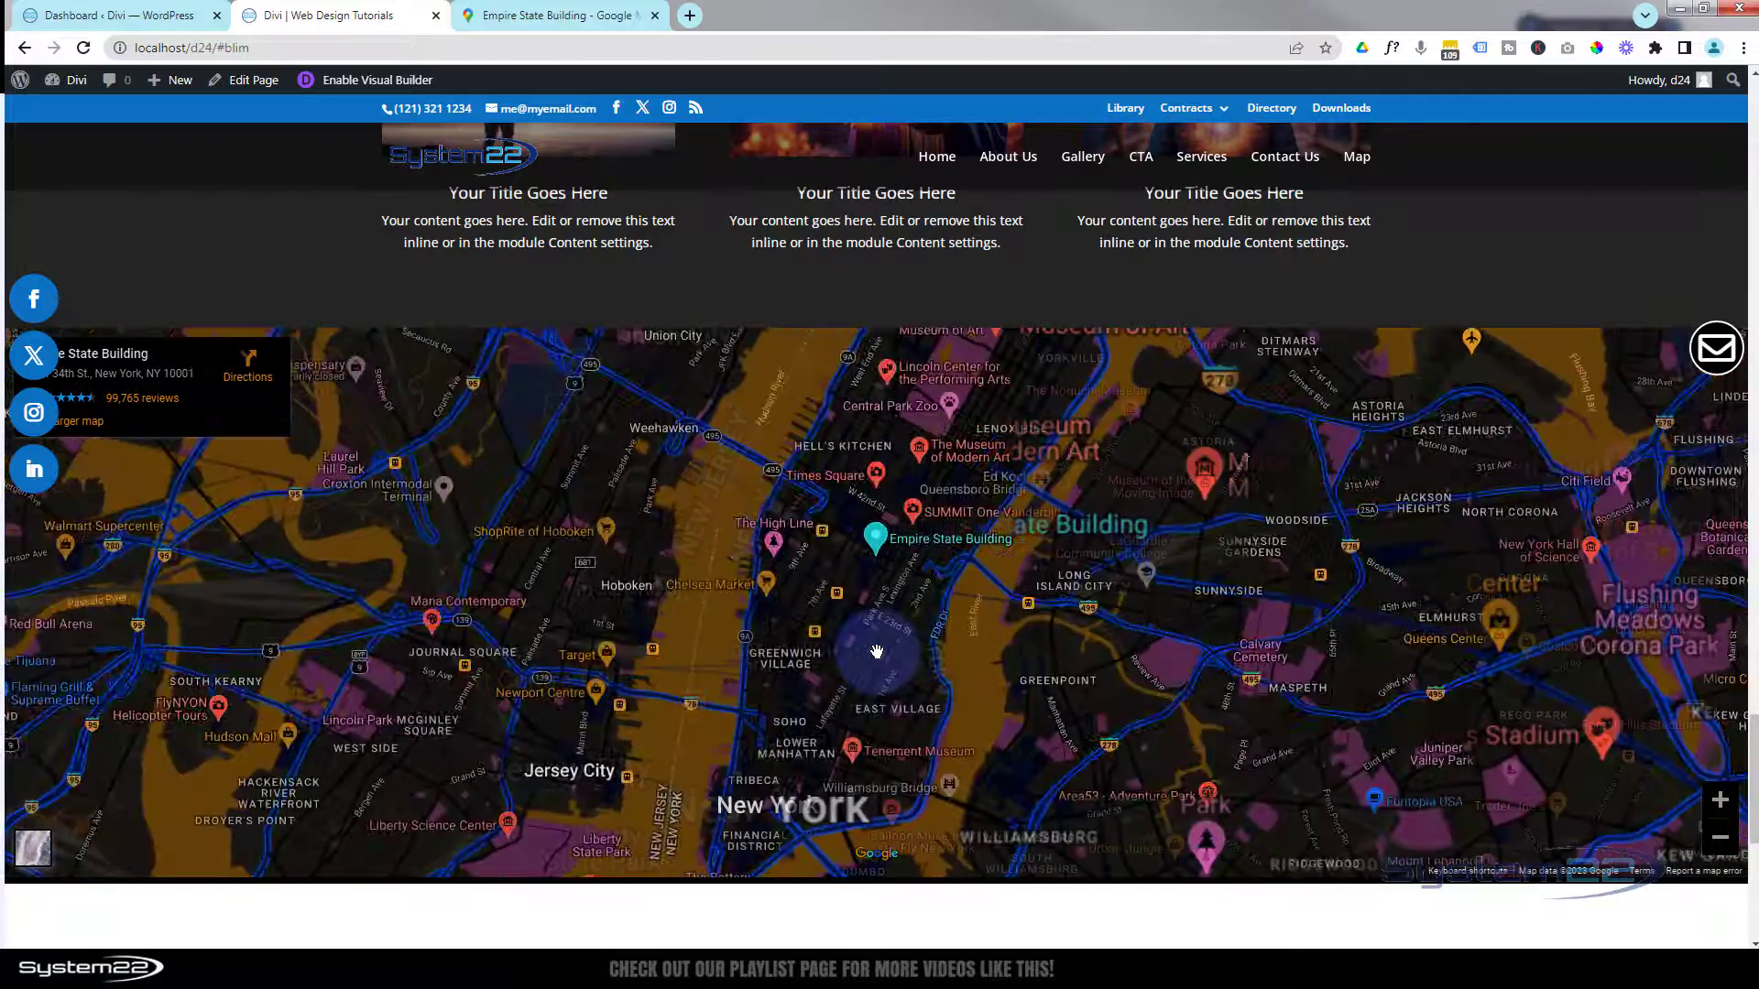
scroll(877, 652, down, 2)
scroll(877, 652, down, 3)
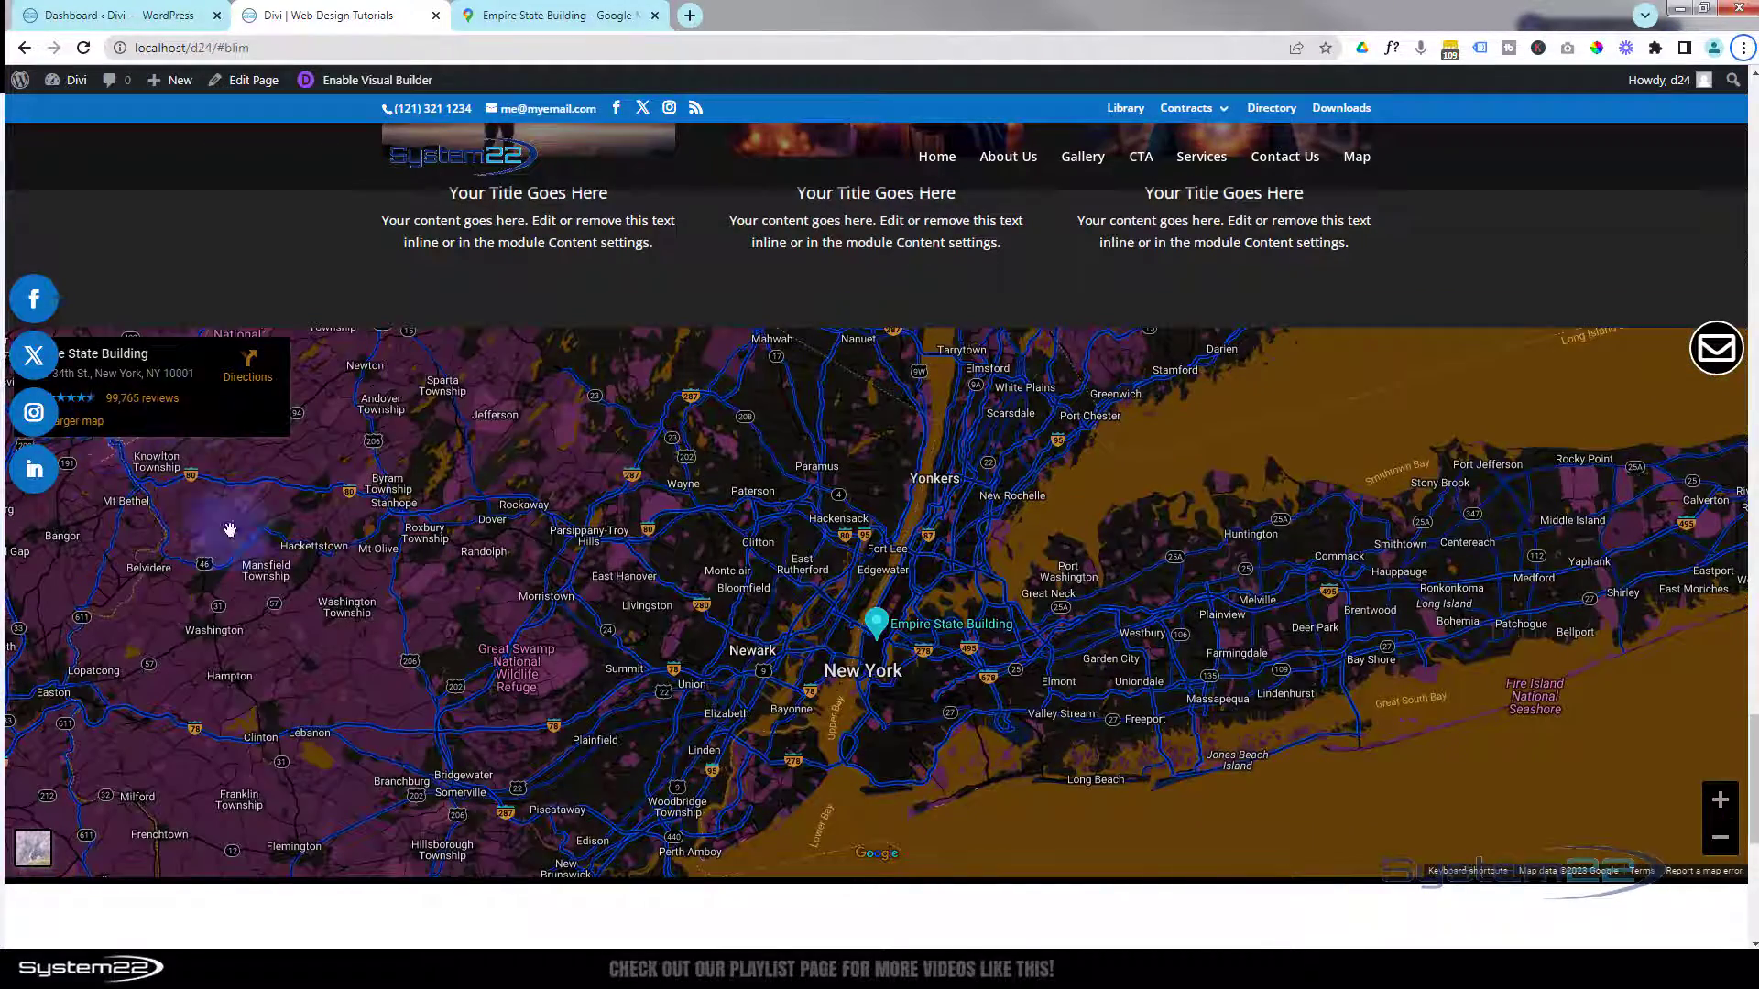
scroll(250, 603, up, 2)
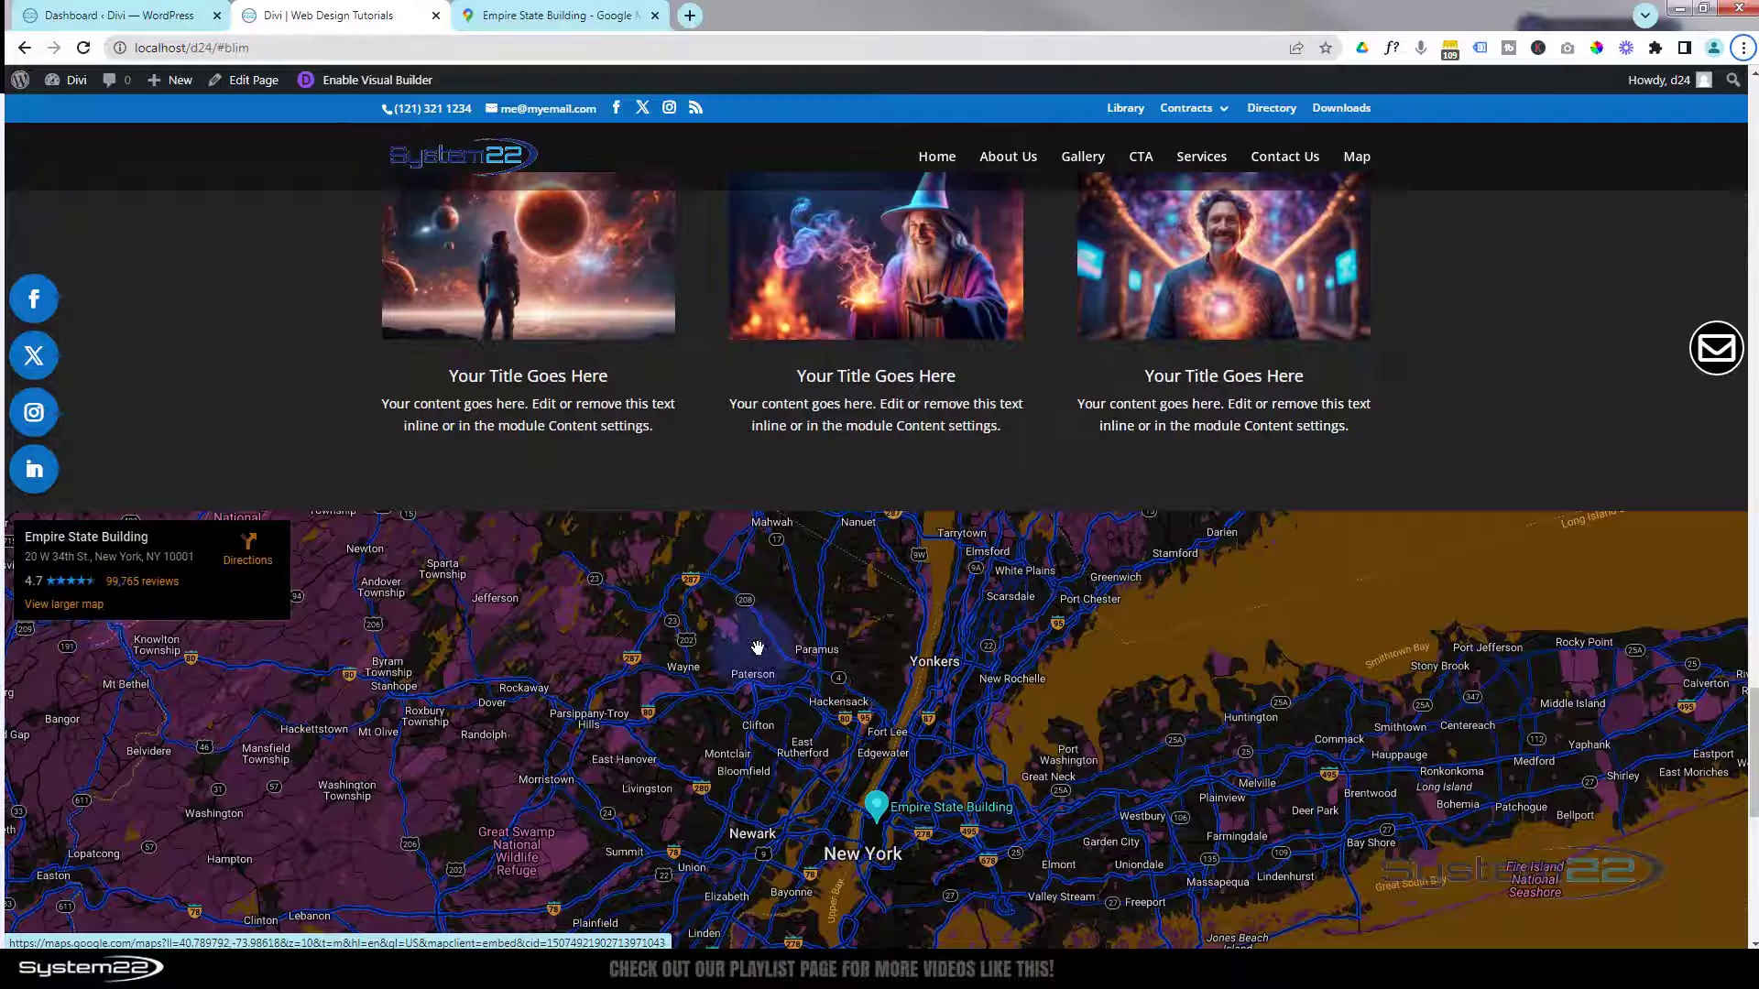
scroll(736, 651, down, 1)
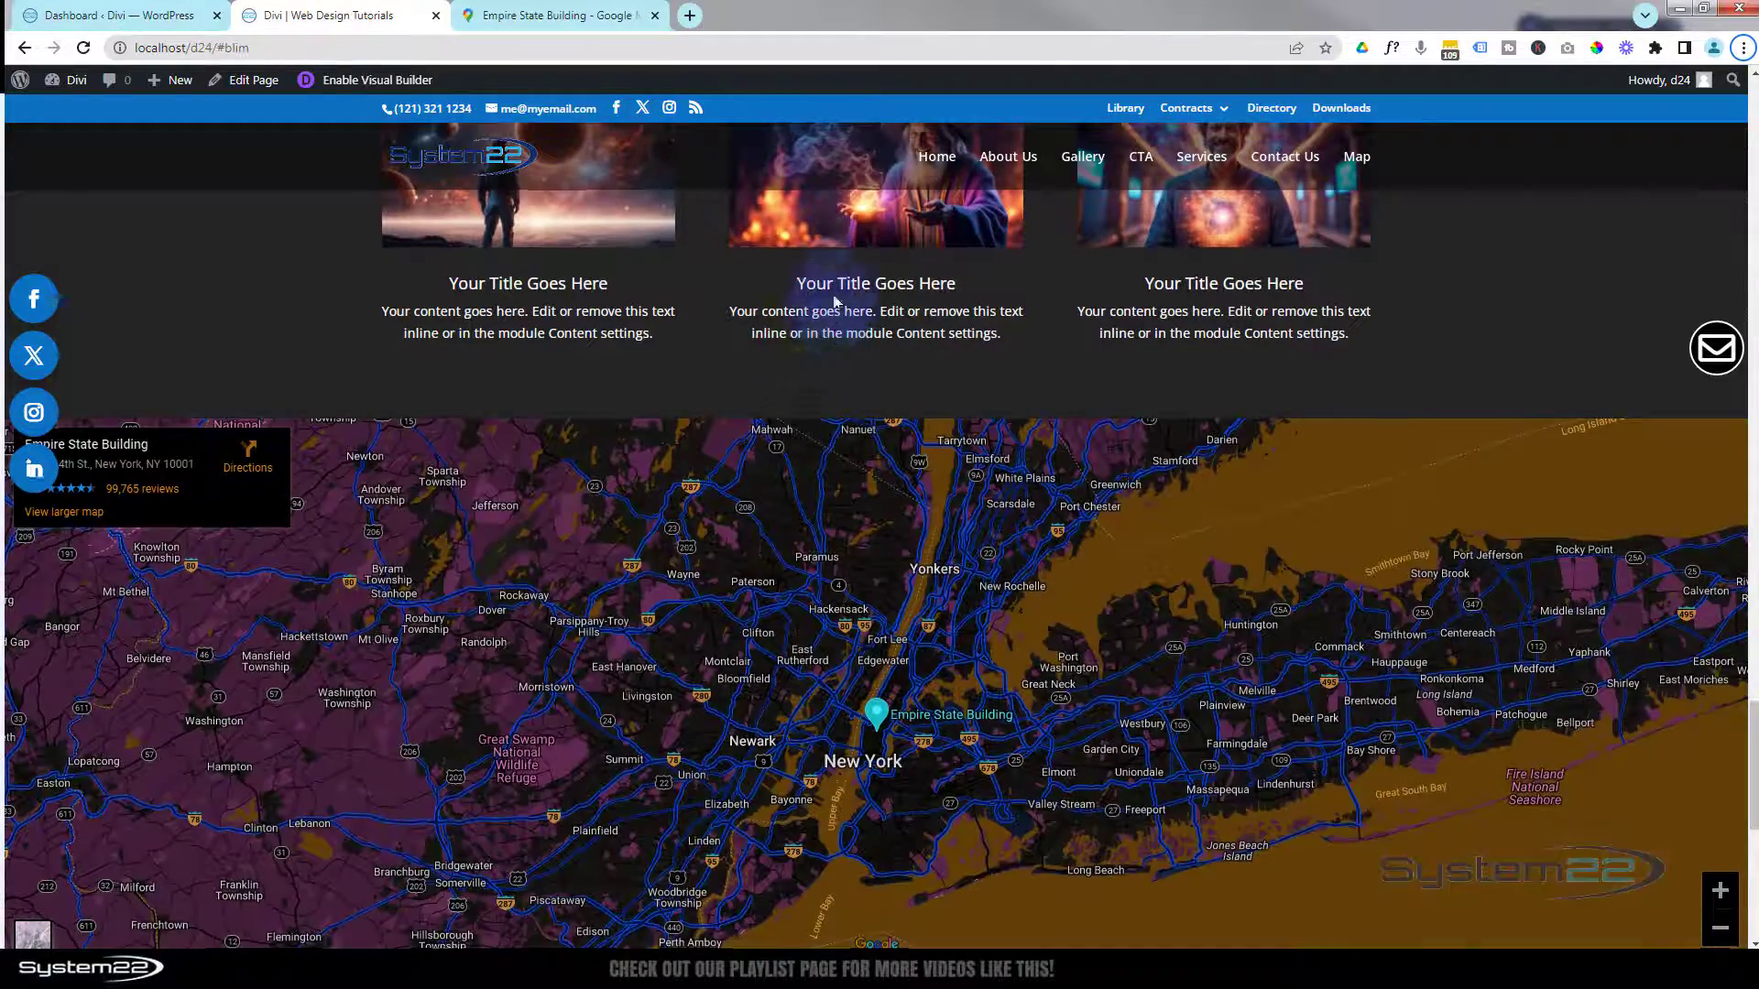
scroll(810, 130, down, 1)
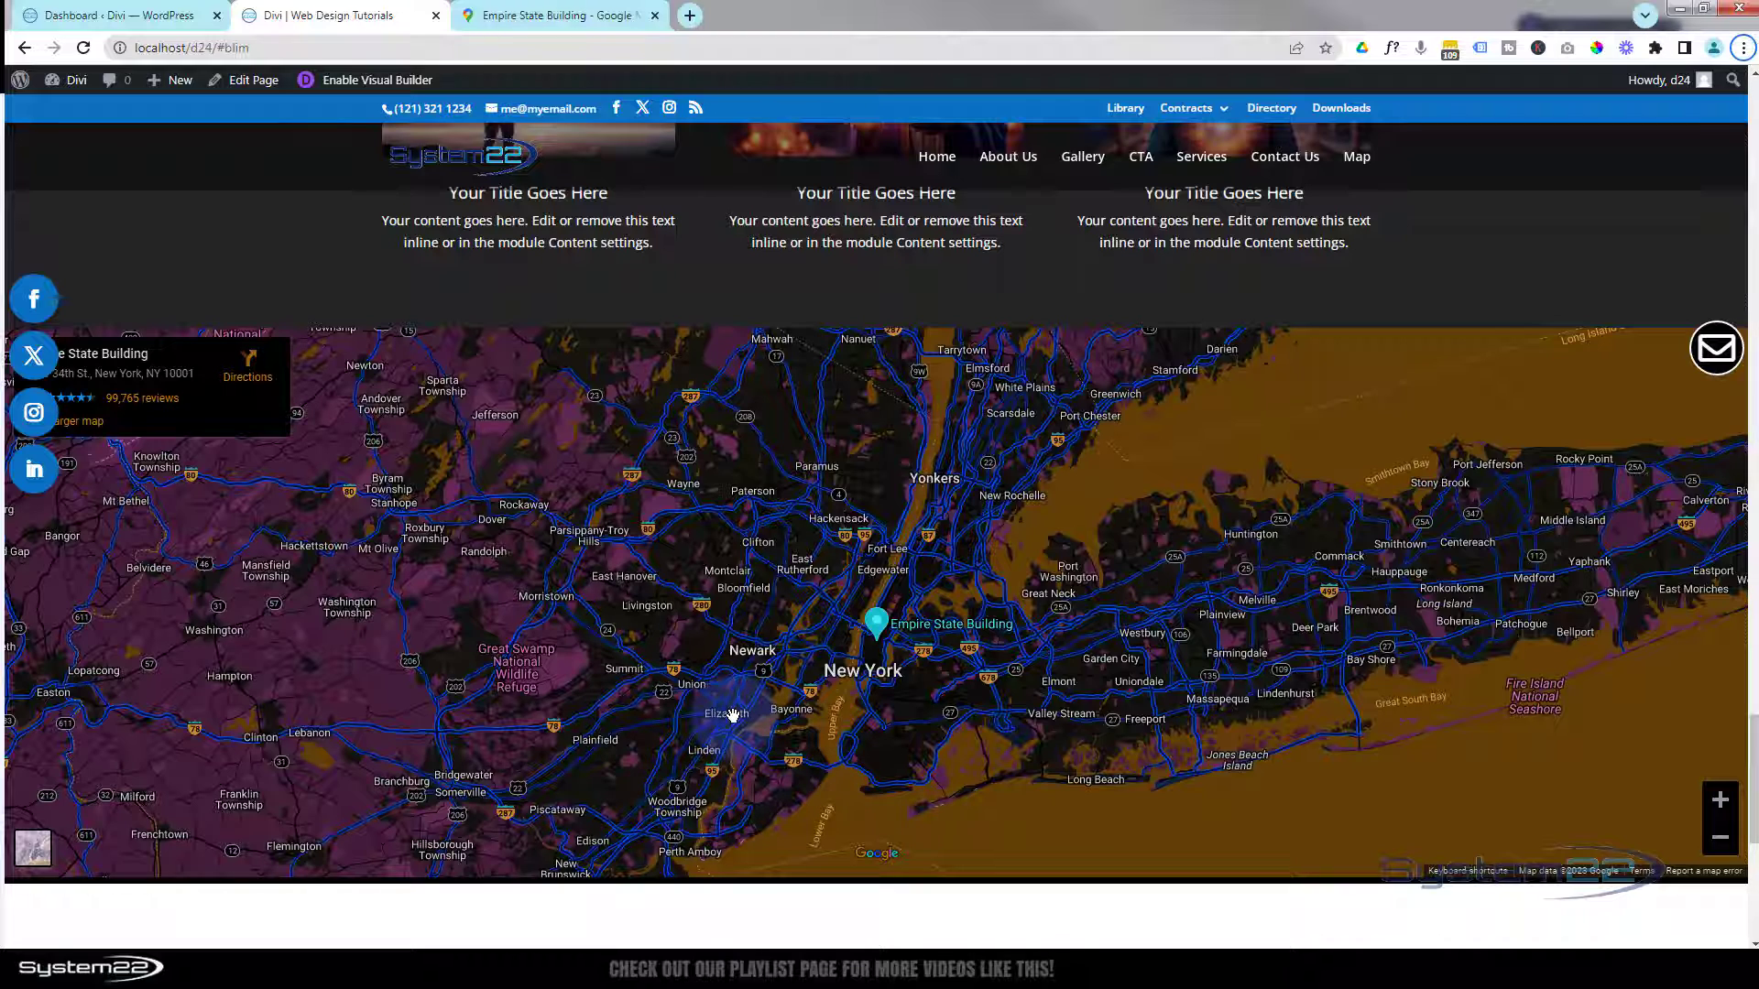
Step: Zoom and pan the live map from the New York area to Lower Manhattan's Financial District to examine the styling
scroll(733, 715, up, 1)
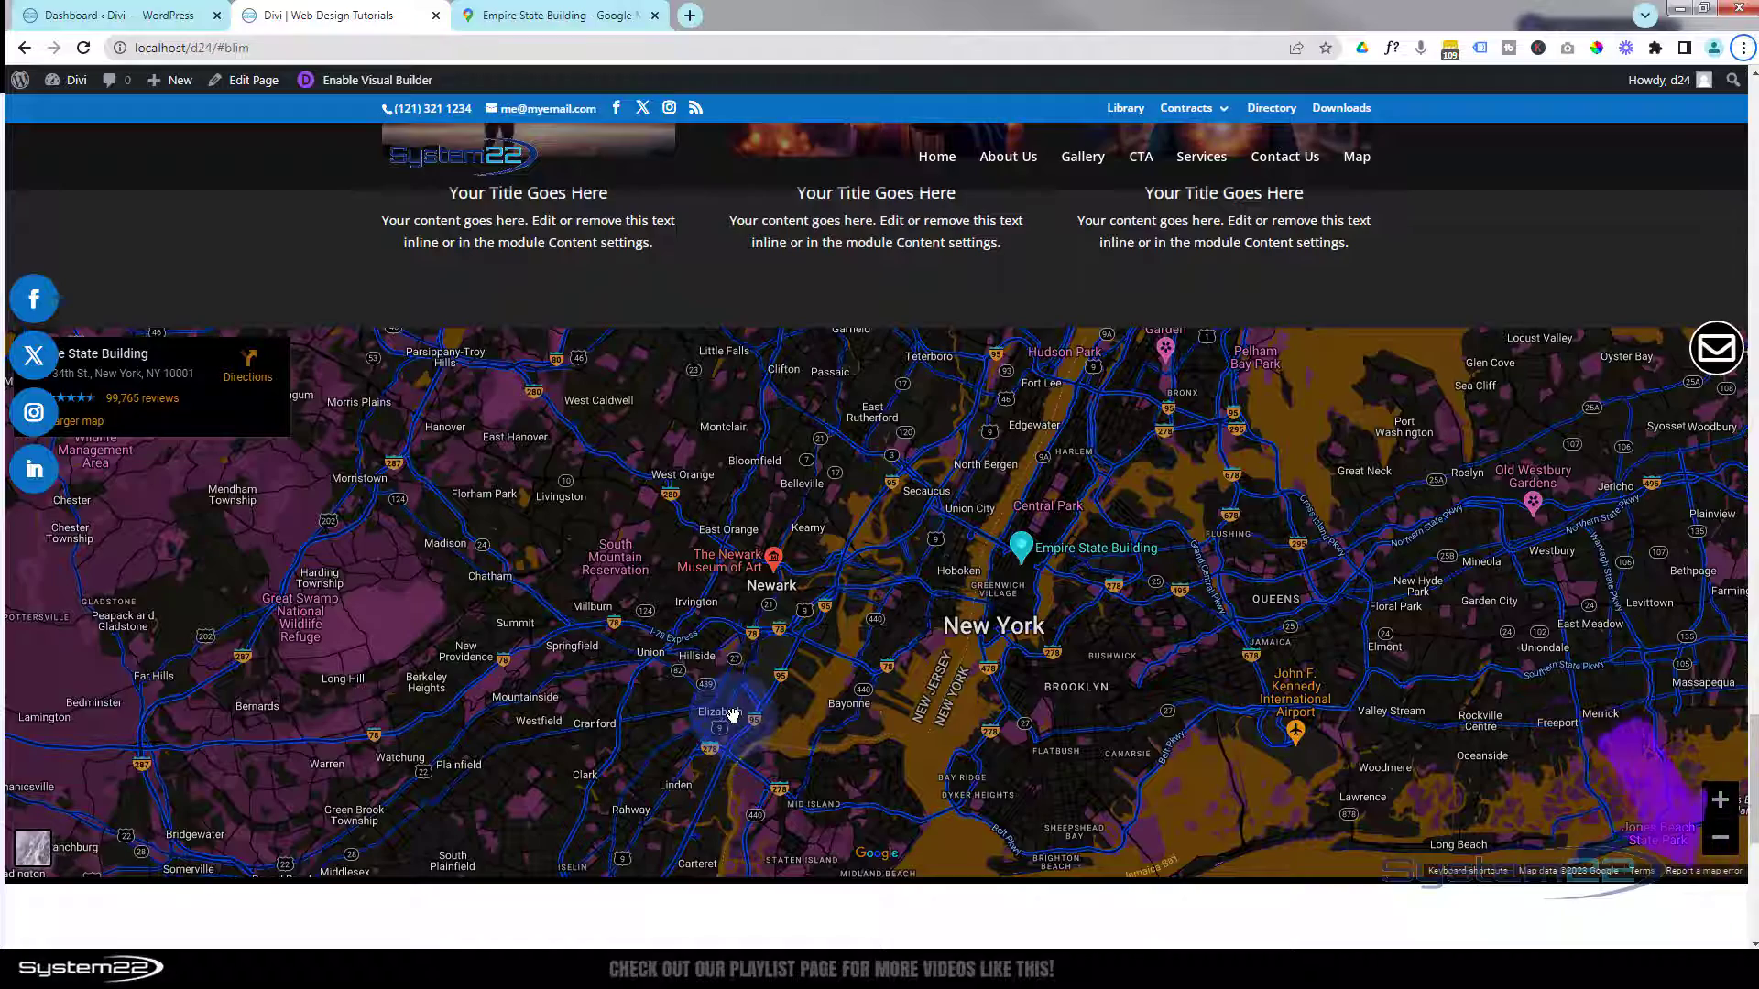
scroll(733, 714, up, 1)
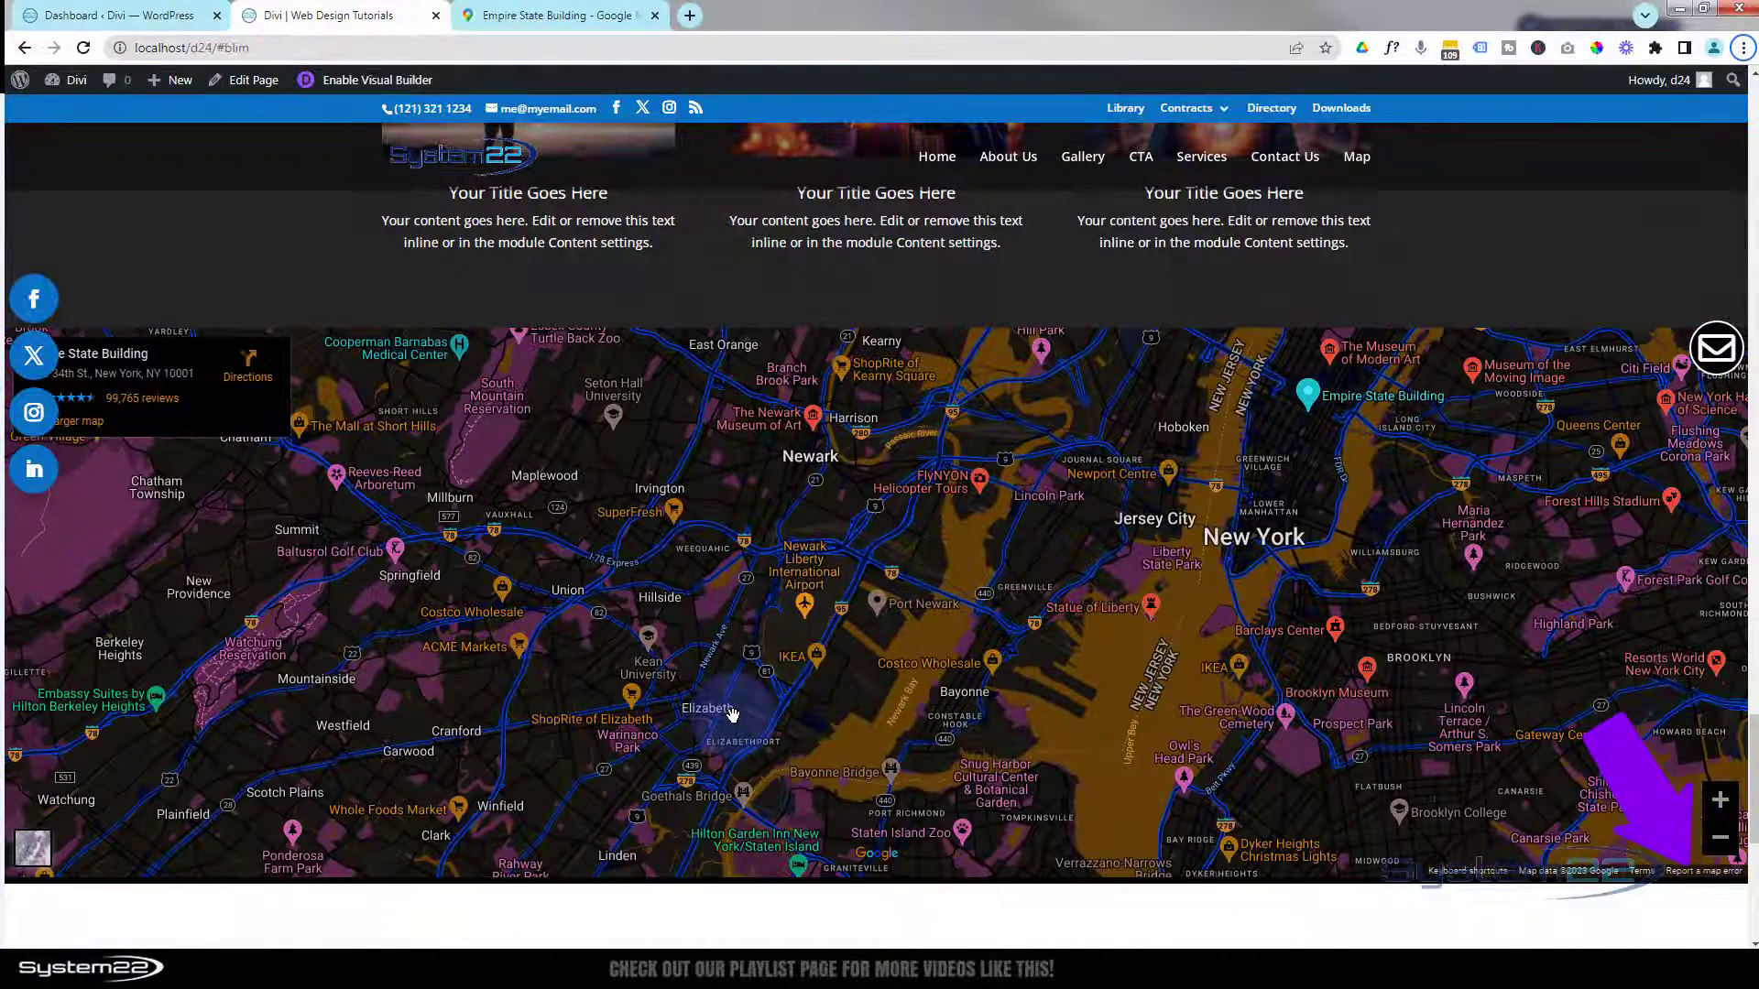
scroll(733, 715, up, 1)
drag(1053, 628, 381, 699)
drag(1052, 616, 784, 705)
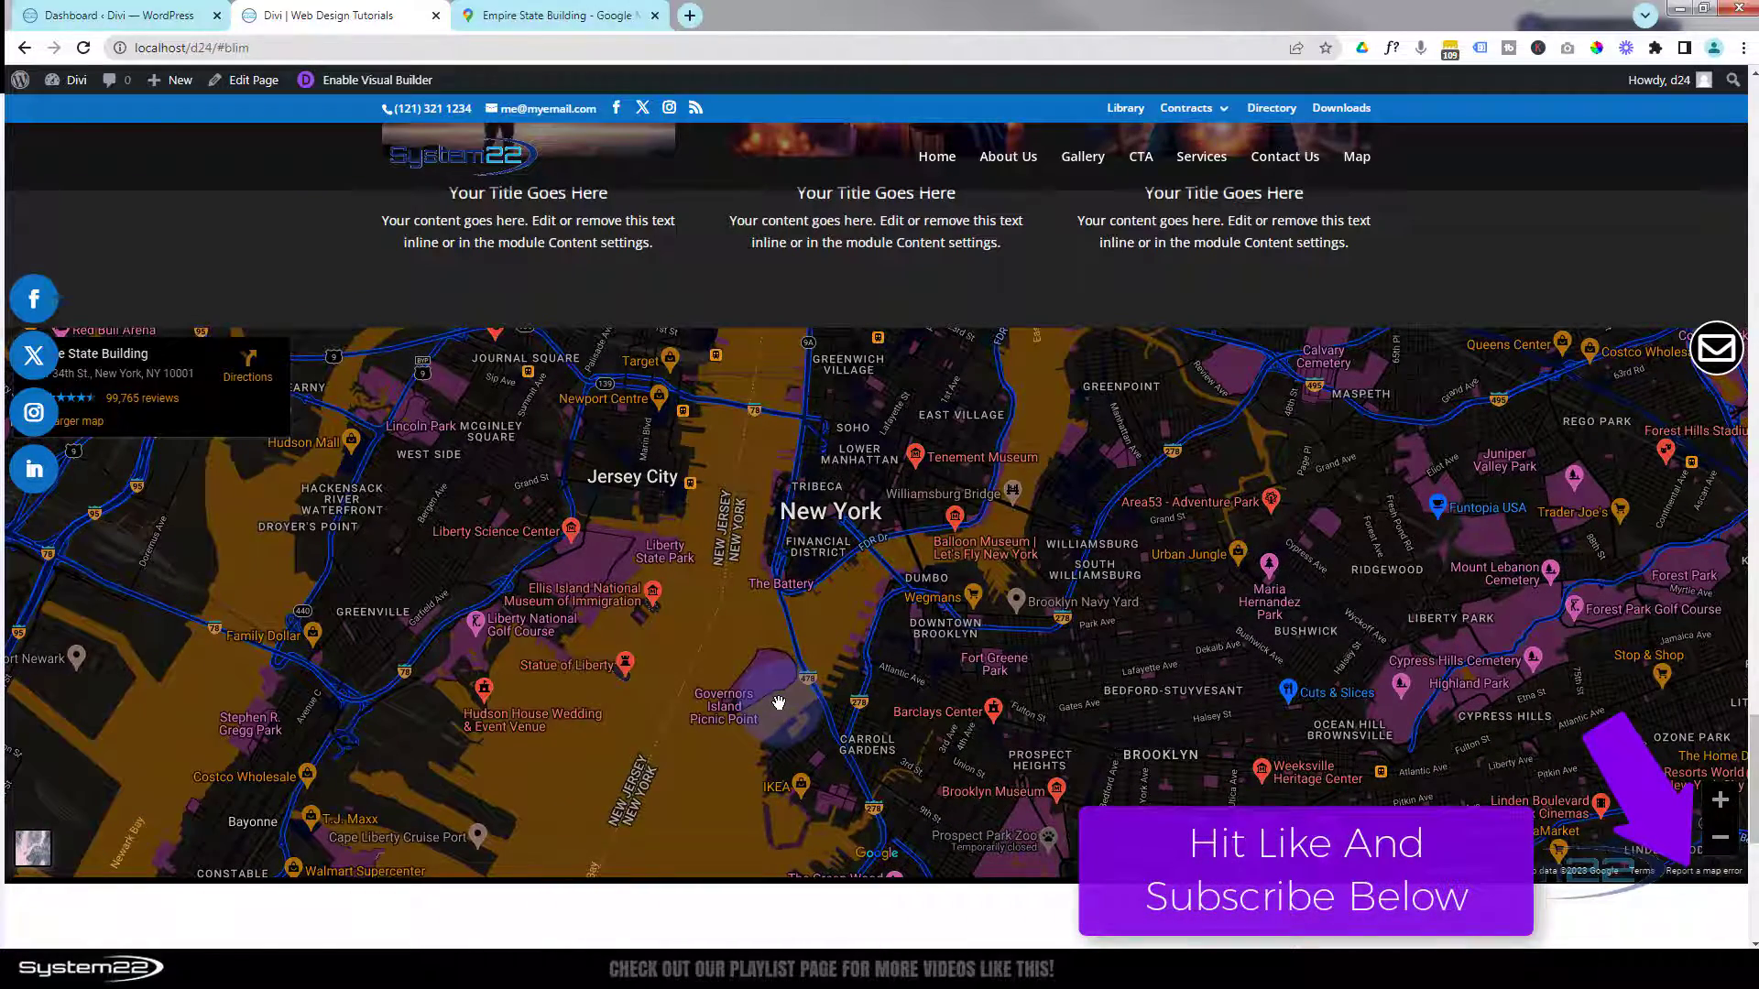
drag(825, 641, 827, 729)
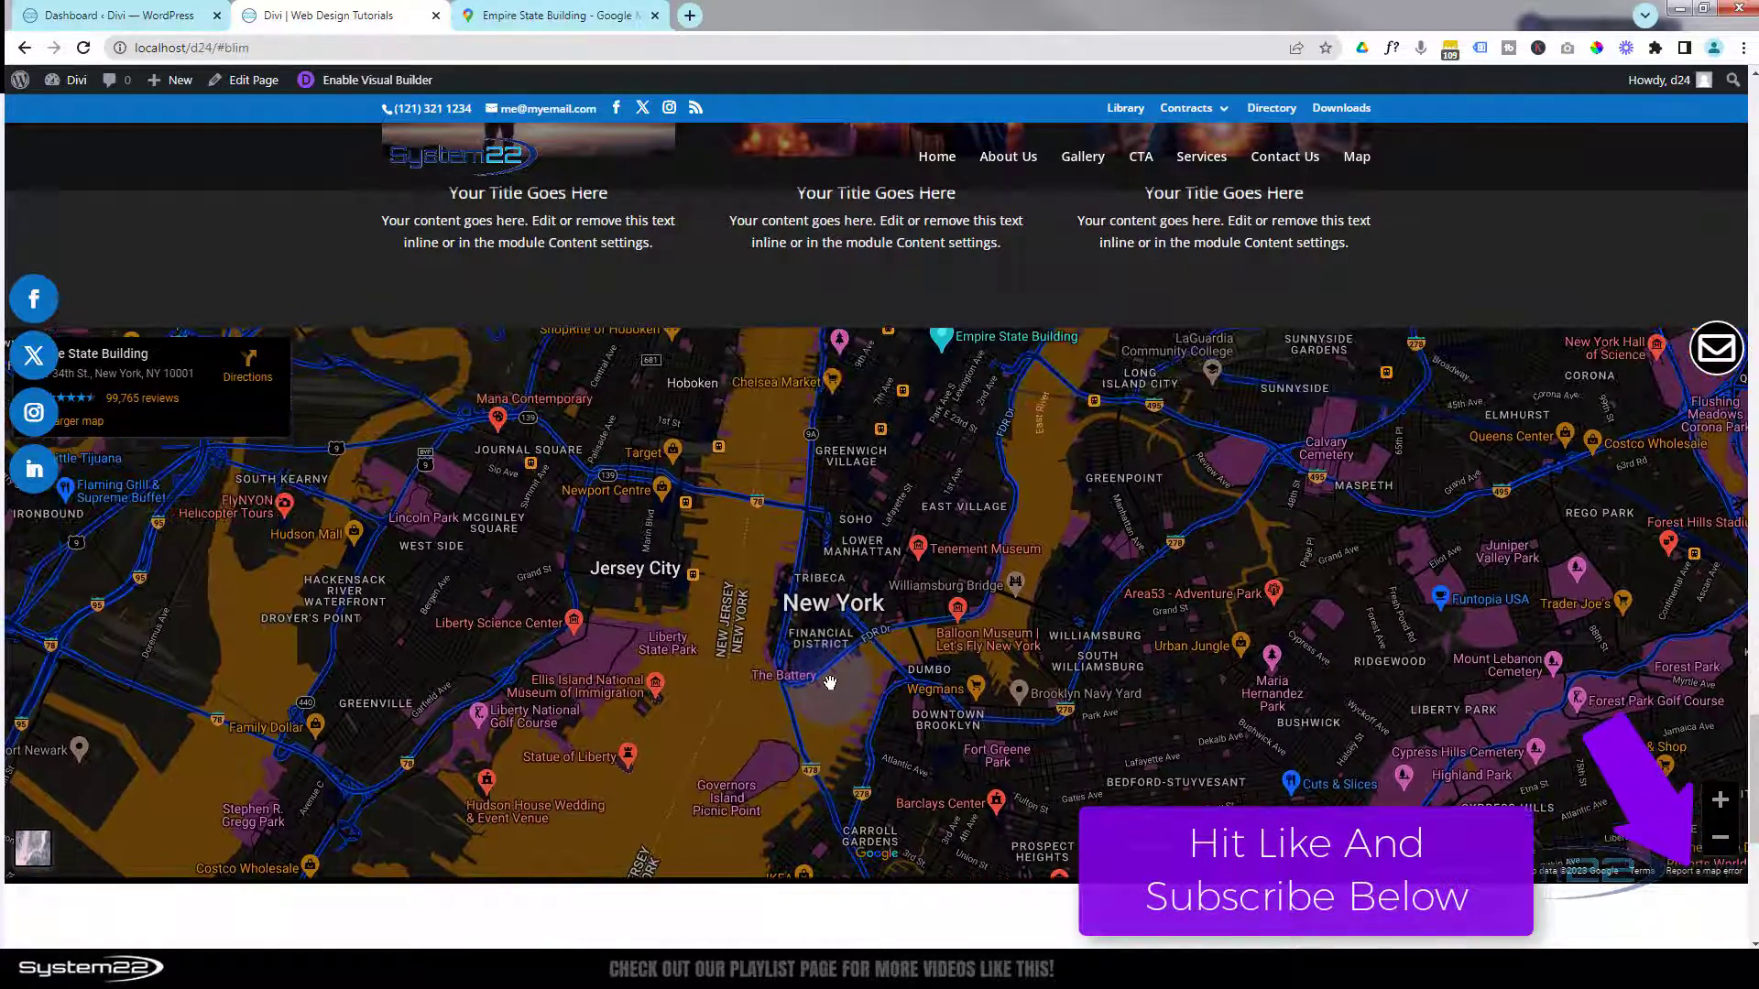
scroll(824, 686, up, 3)
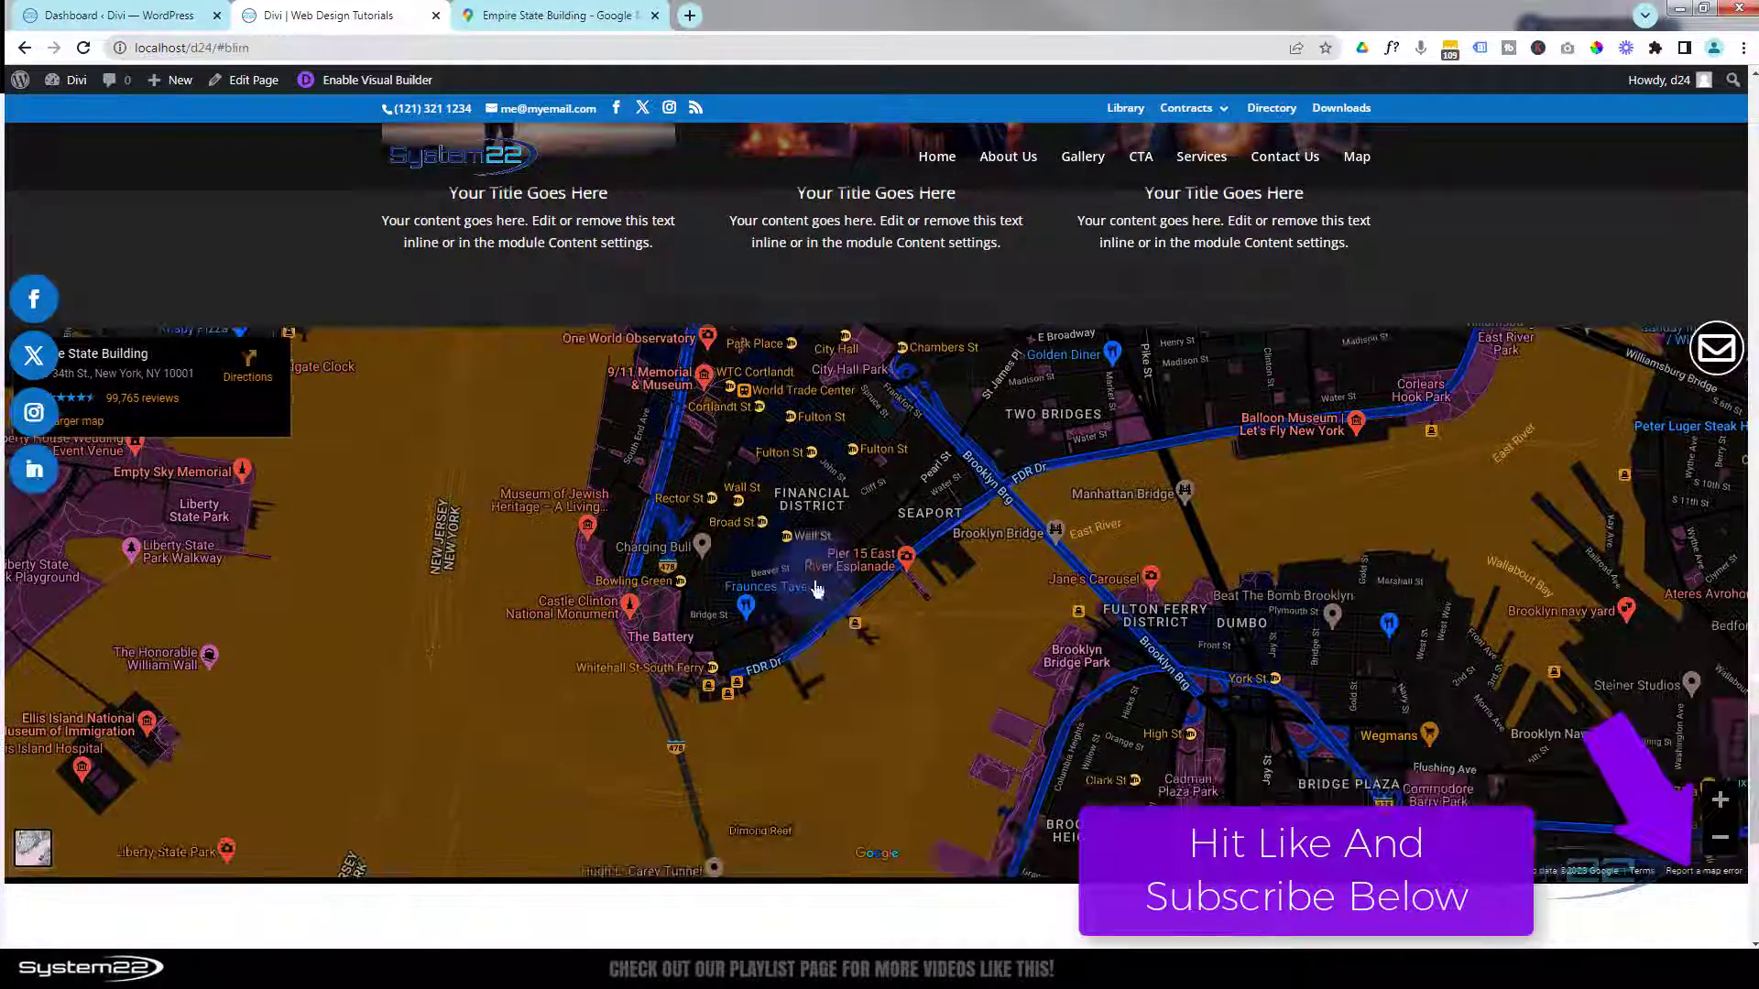
drag(817, 589, 805, 770)
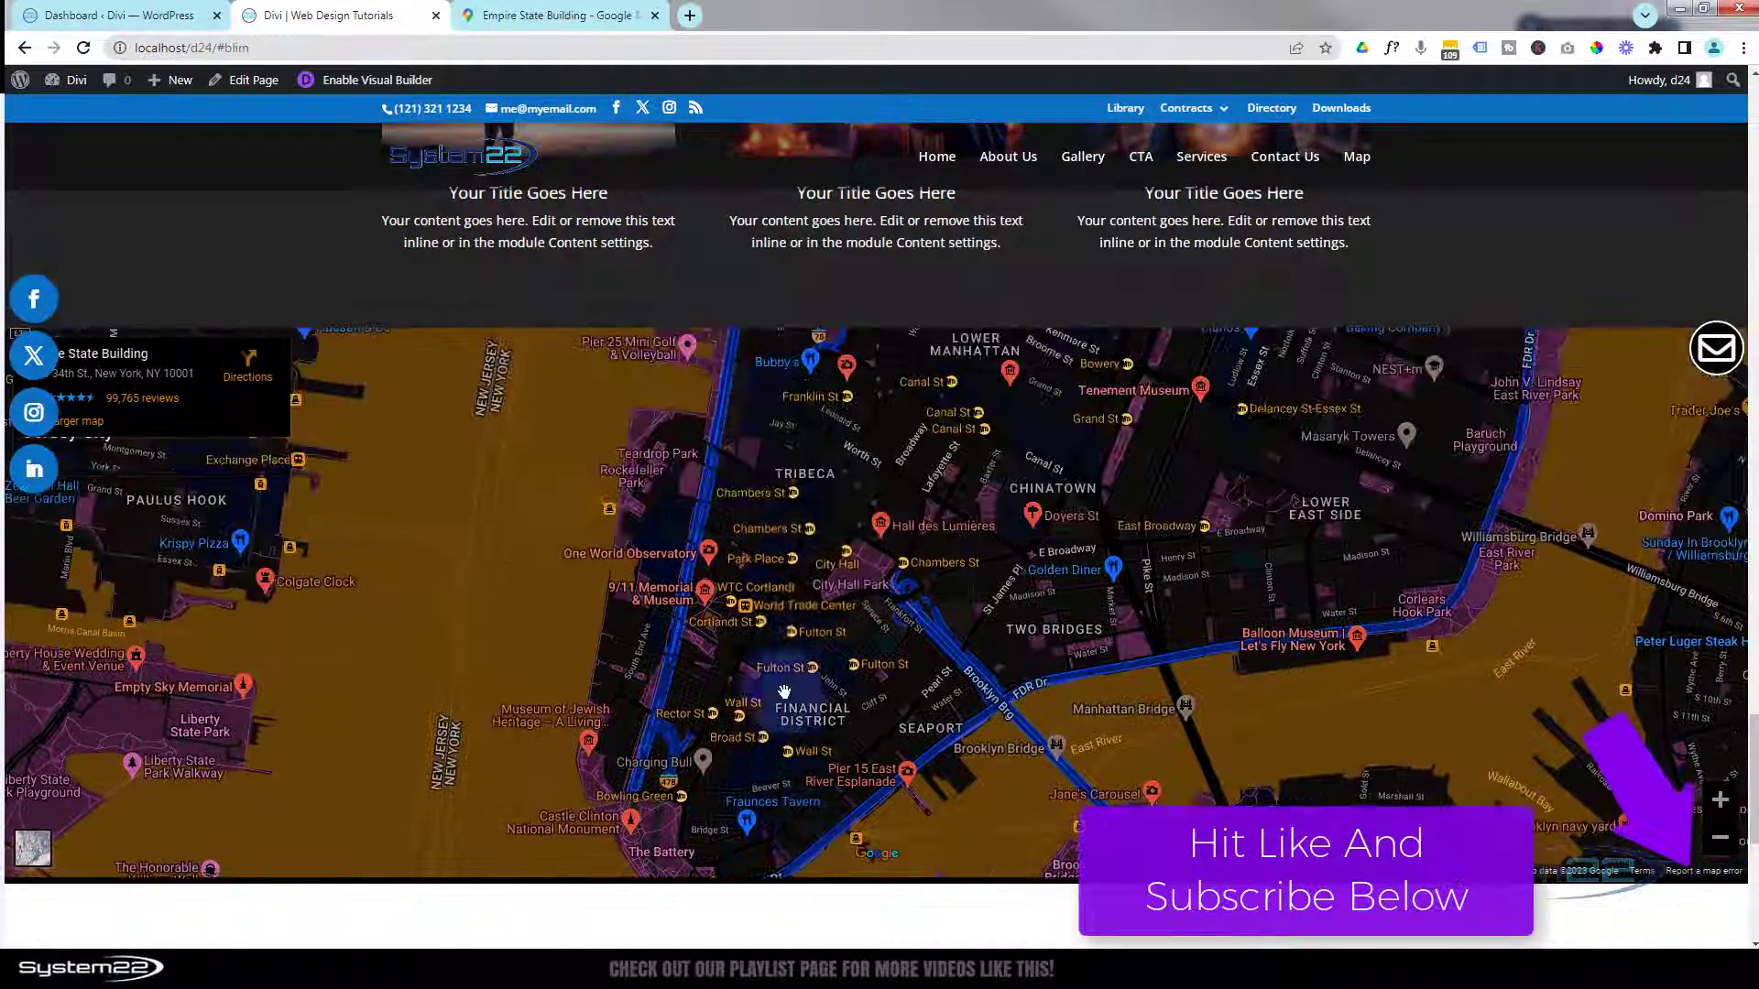
scroll(758, 628, up, 2)
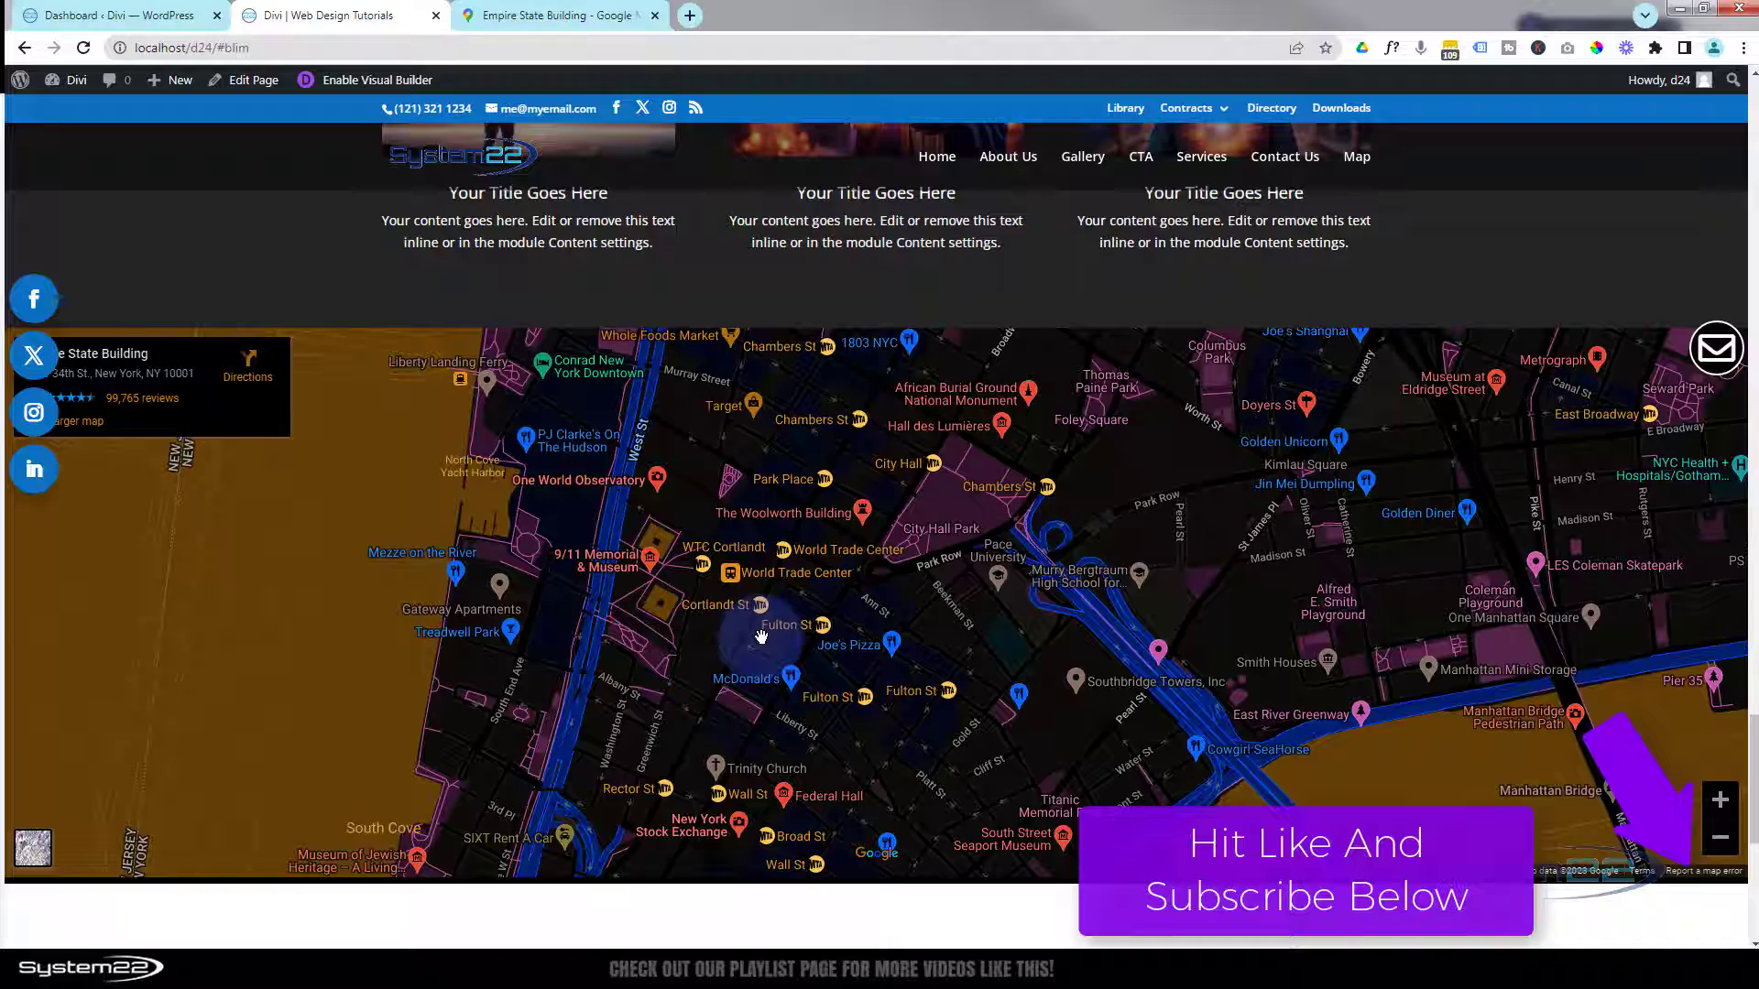